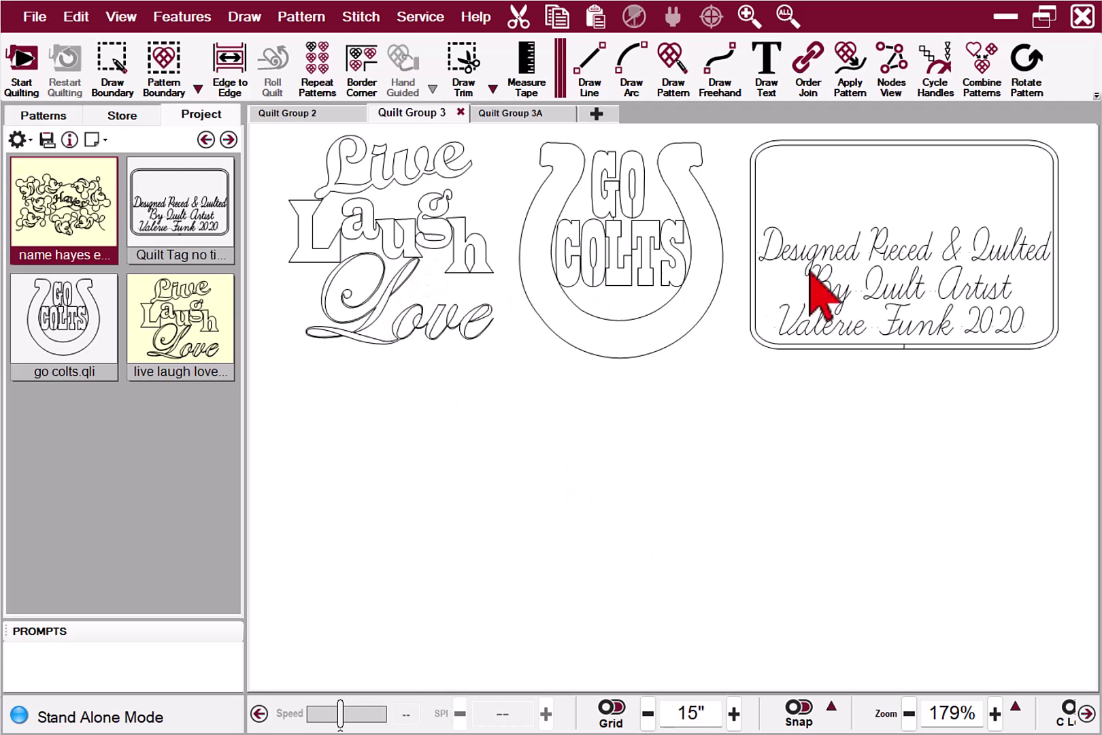
Step: Examine the bordered quilt tag pattern up close and select it as a whole to see how its lettering is built
click(897, 282)
click(980, 415)
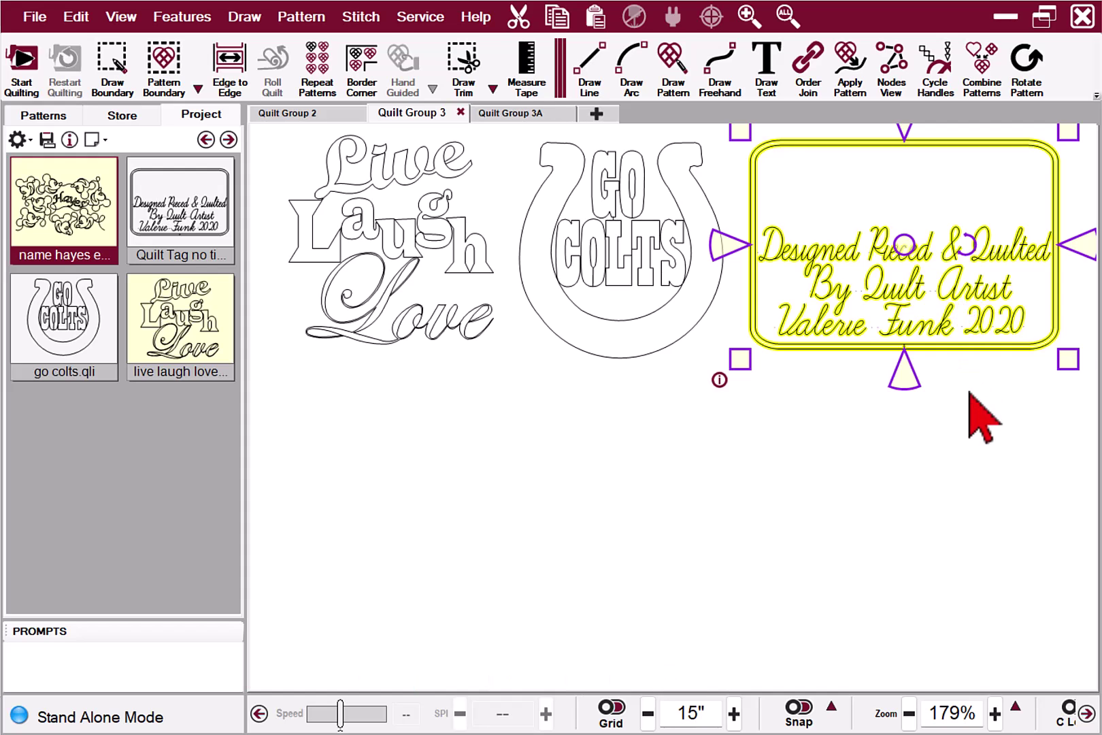
scroll(979, 408, up, 5)
scroll(847, 577, up, 3)
drag(888, 487, 857, 592)
scroll(858, 594, down, 1)
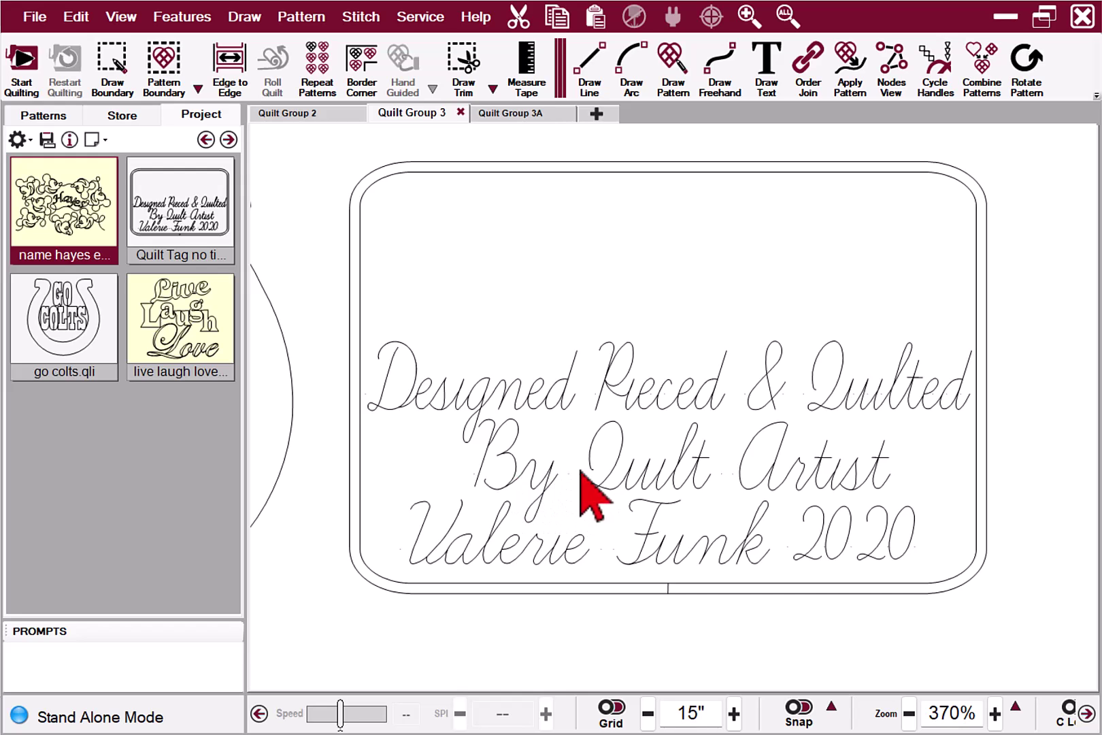
click(465, 411)
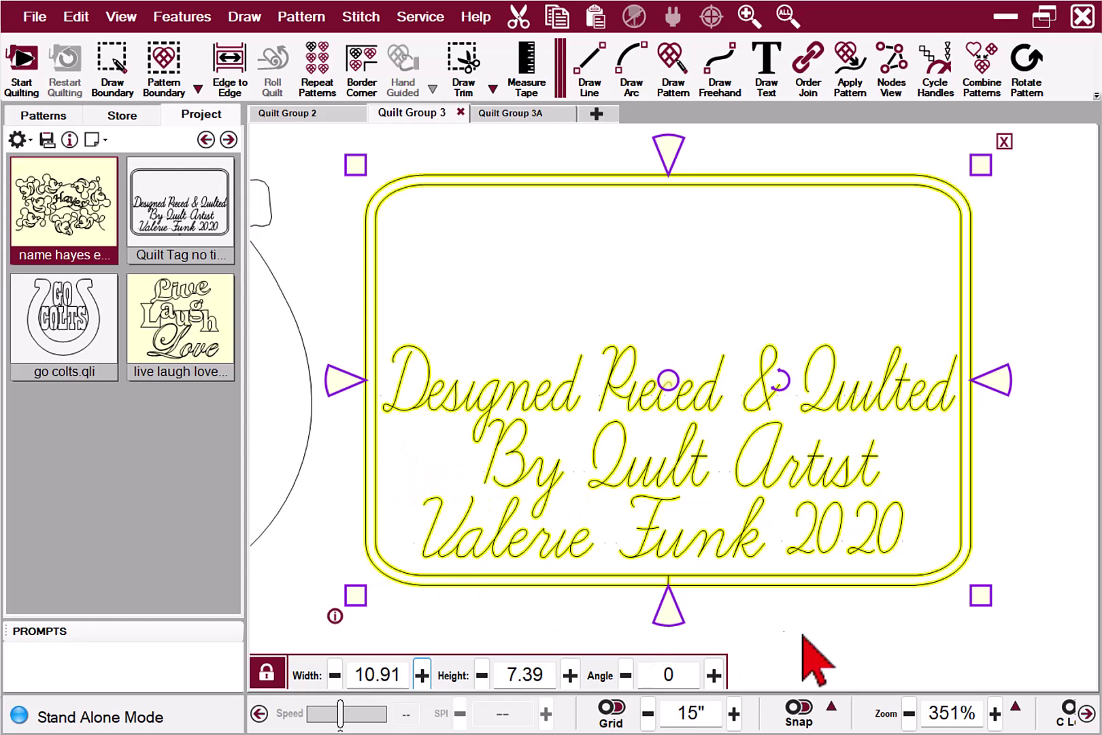
click(836, 635)
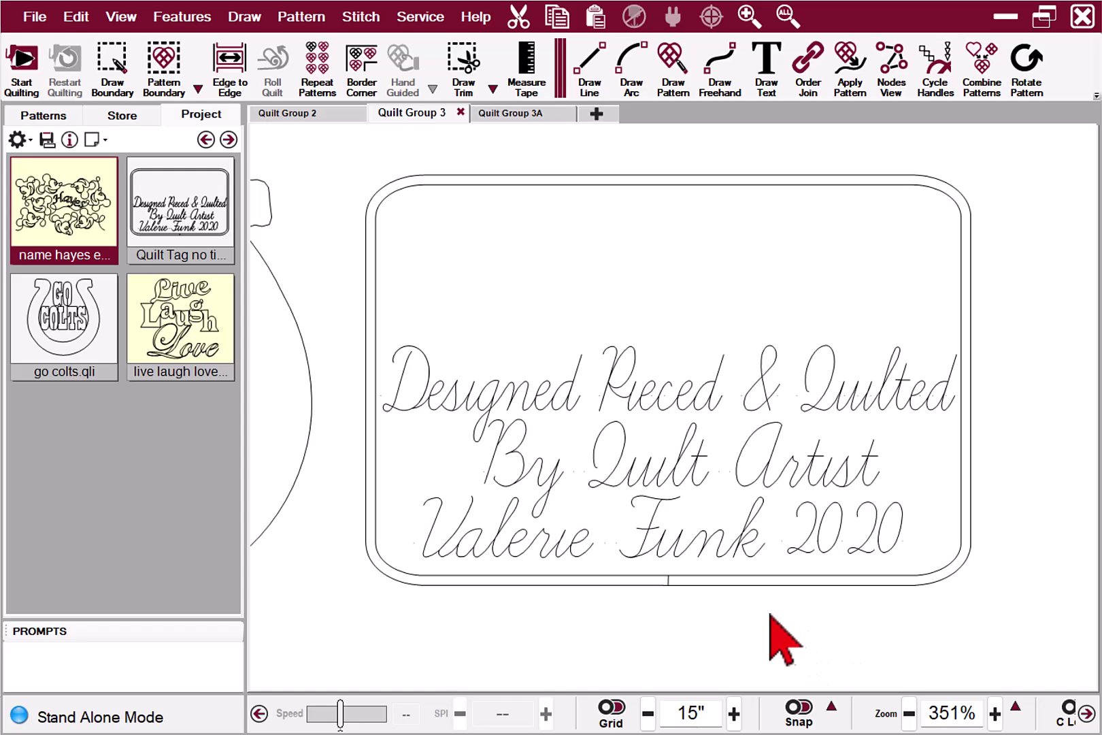
scroll(711, 591, down, 2)
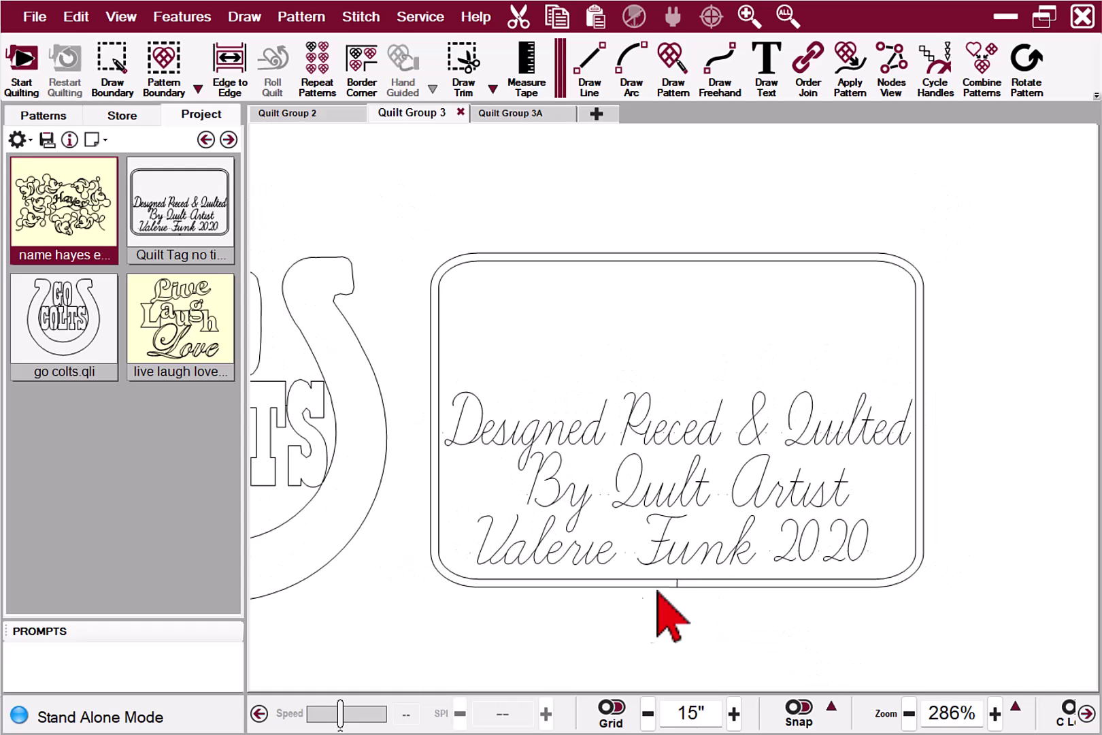
Step: Inspect the Go Colts horseshoe lettering and the Live Laugh Love pattern up close
scroll(714, 520, up, 3)
drag(707, 517, 783, 584)
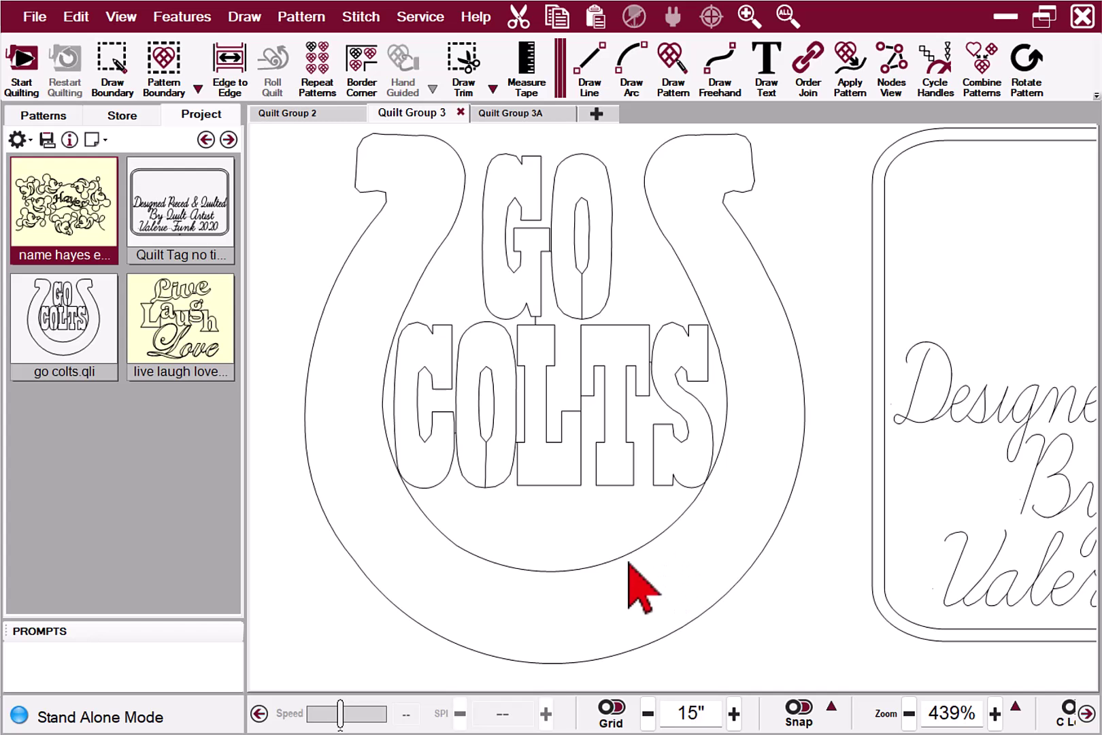
scroll(627, 562, down, 1)
scroll(627, 562, down, 2)
drag(592, 477, 987, 545)
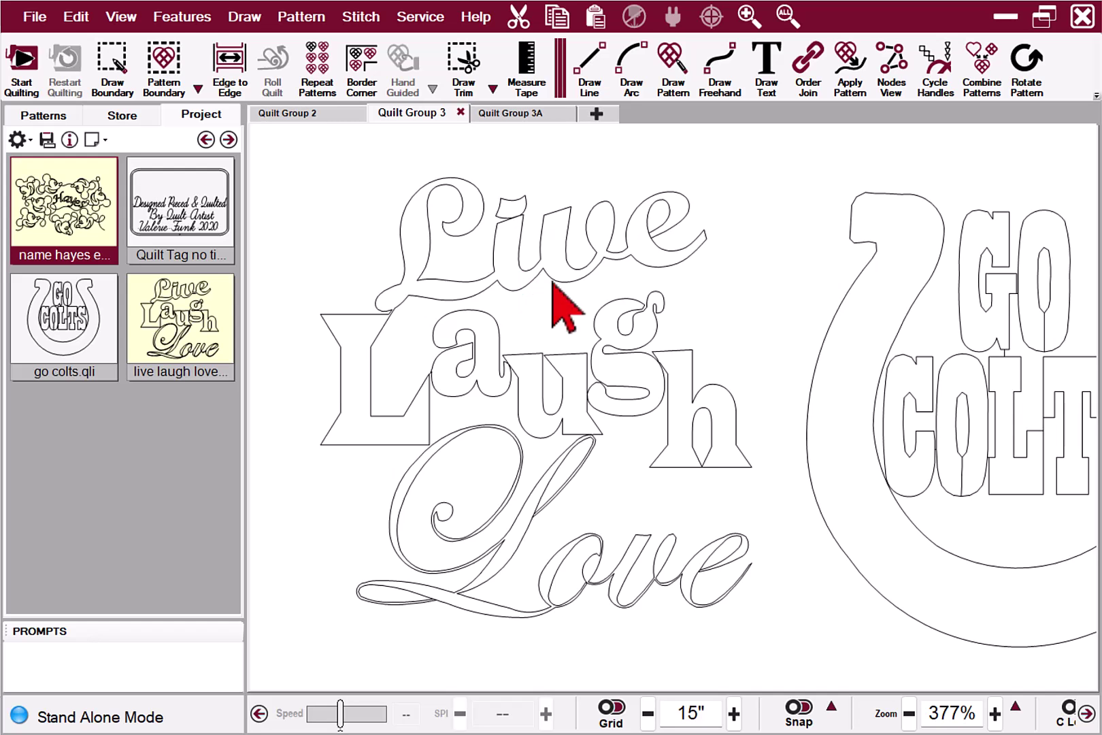
Step: Switch to Quilt Group 2 and collapse the project pane to give the typography samples more room
click(325, 116)
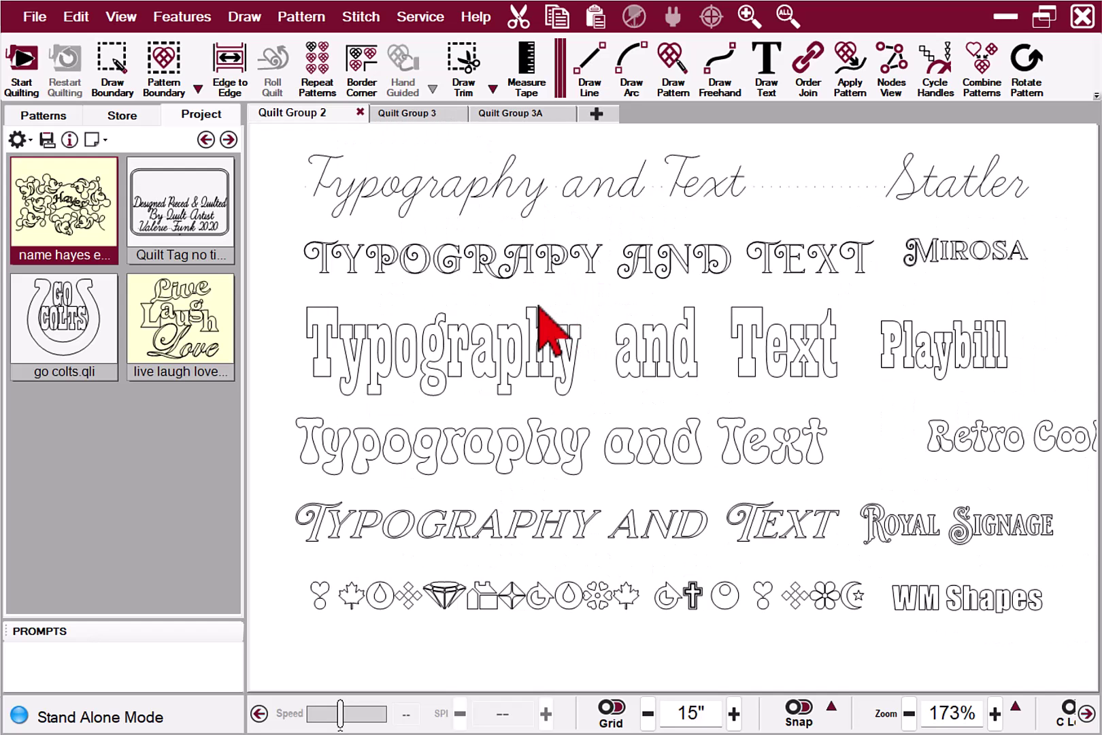
click(205, 139)
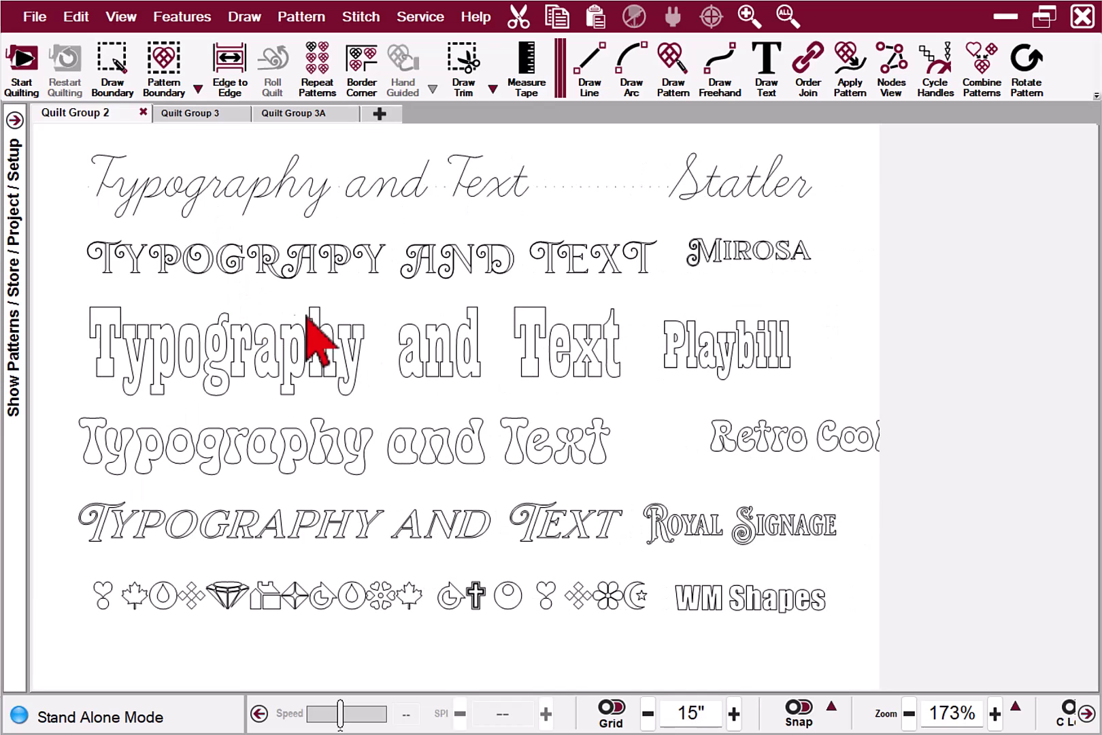
scroll(419, 217, down, 1)
drag(528, 236, 487, 267)
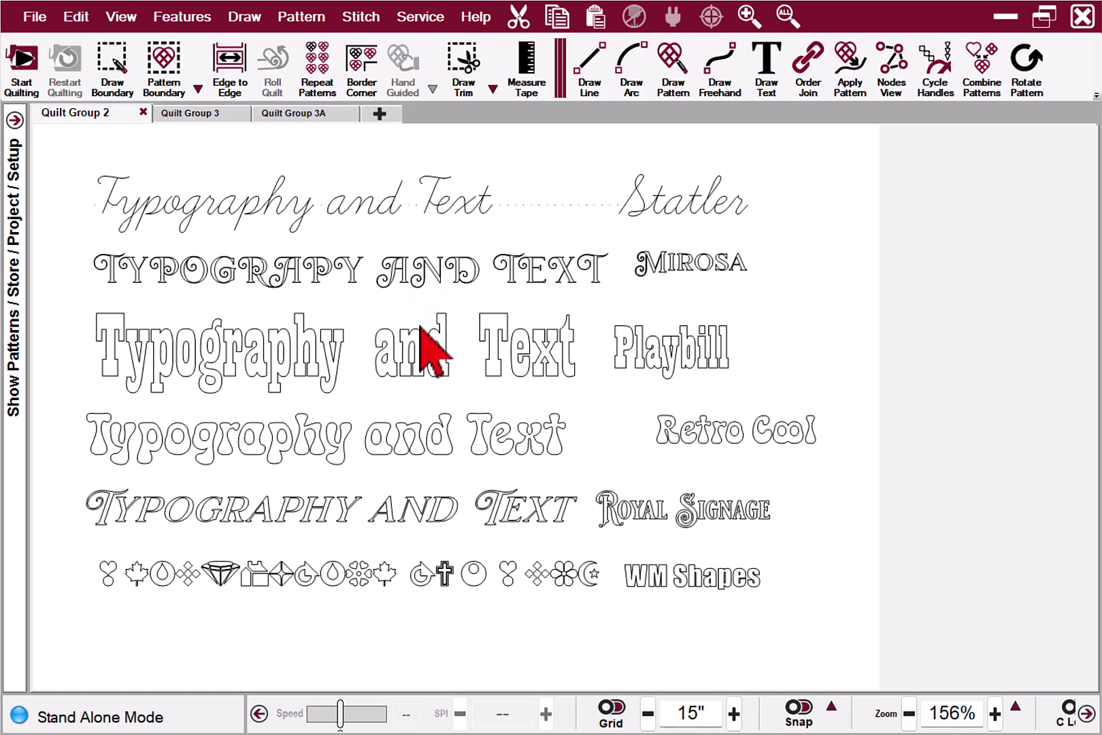
Step: Select individual letters in the Statler sample line to check how its characters are grouped
click(175, 206)
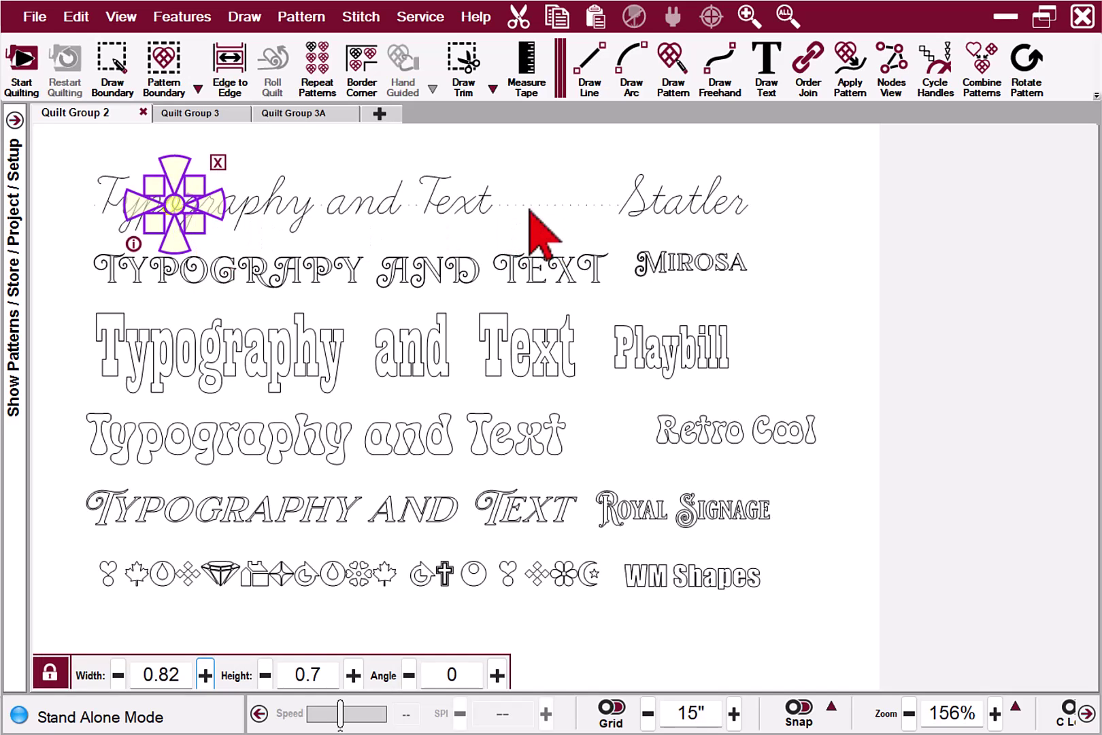
click(630, 213)
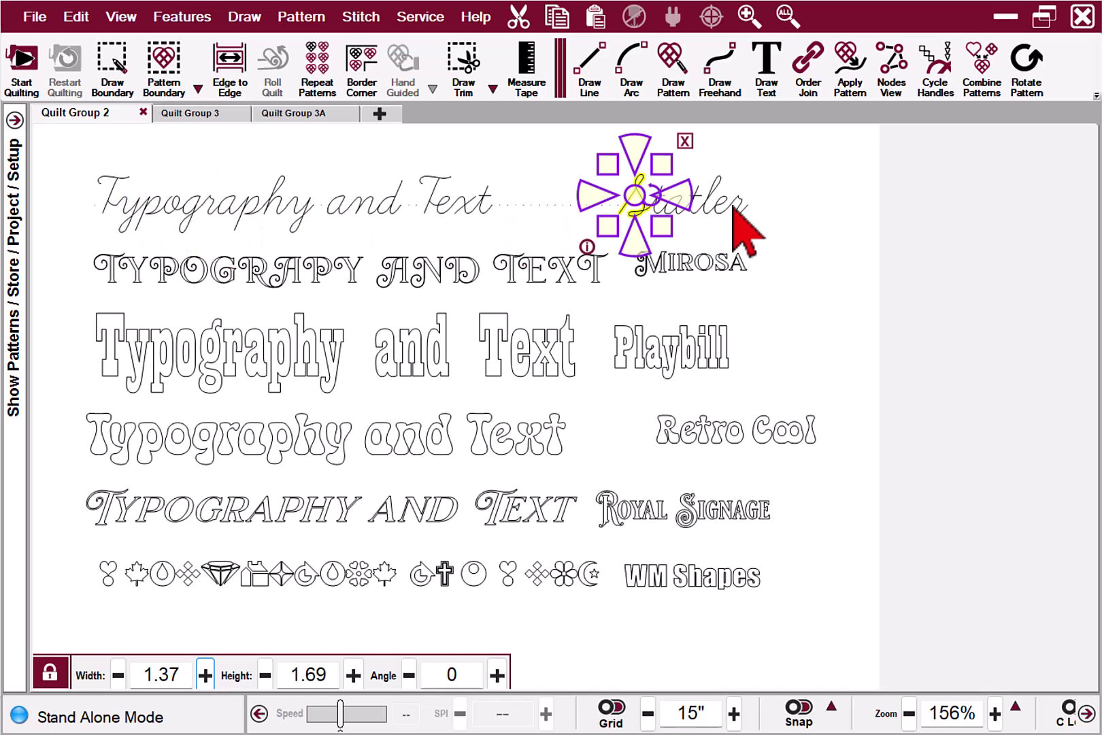
key(Delete)
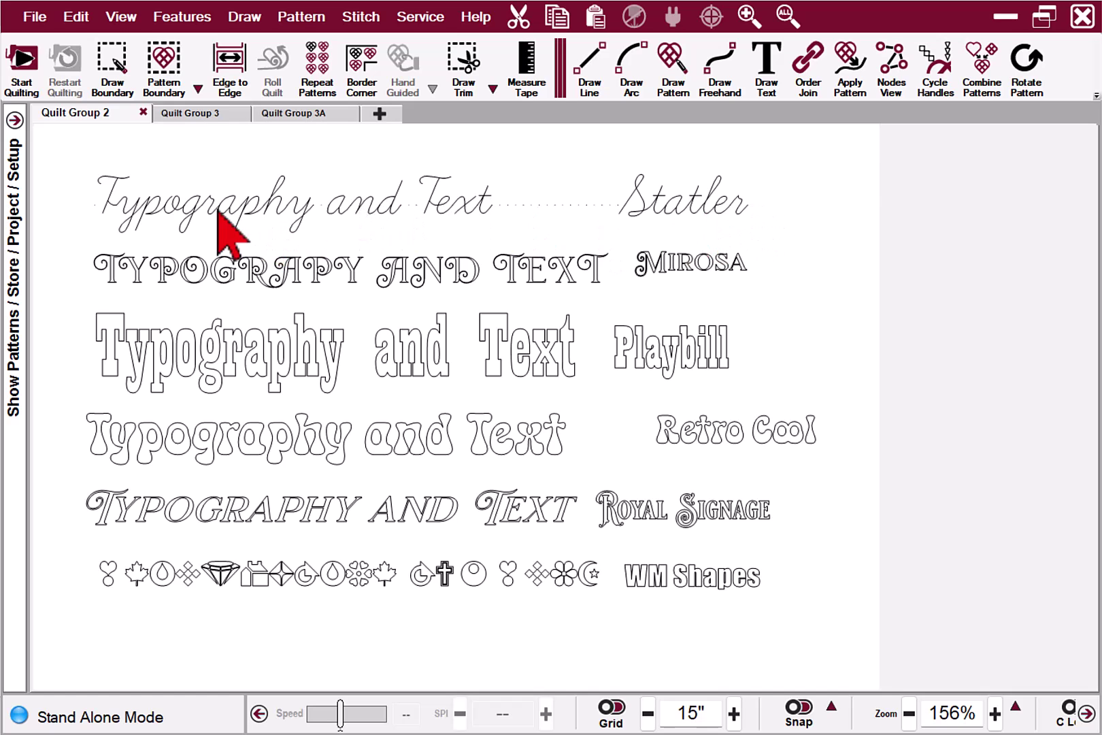
click(131, 215)
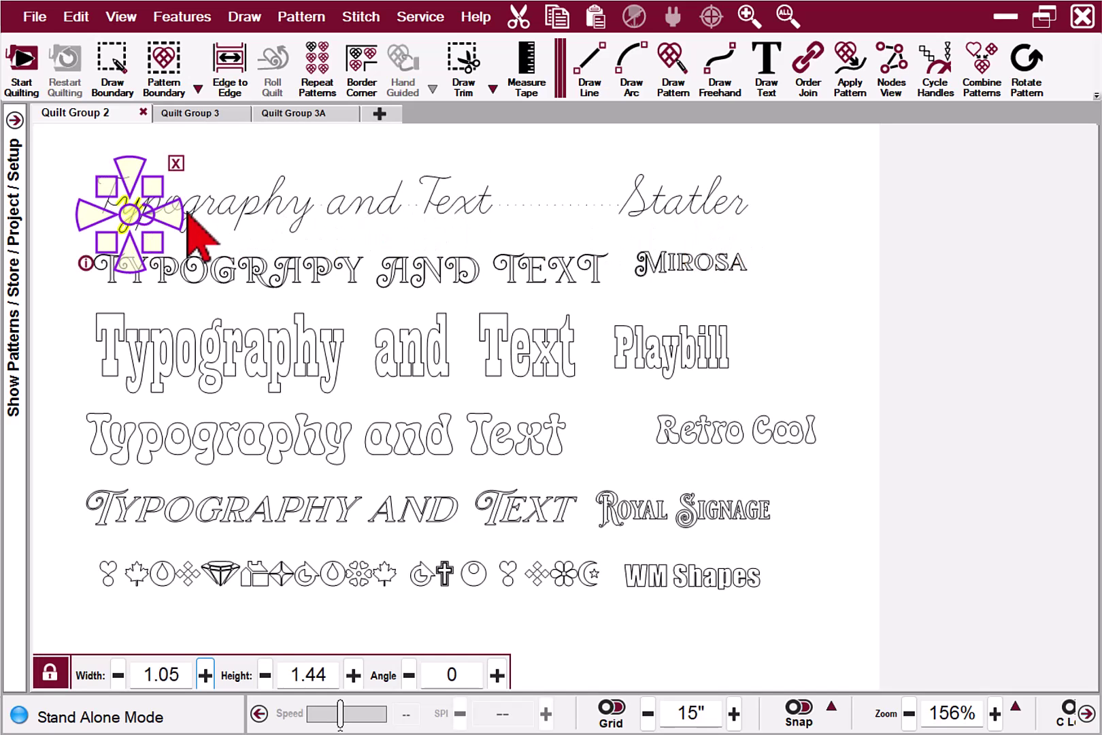
drag(197, 214, 178, 204)
drag(111, 226, 111, 204)
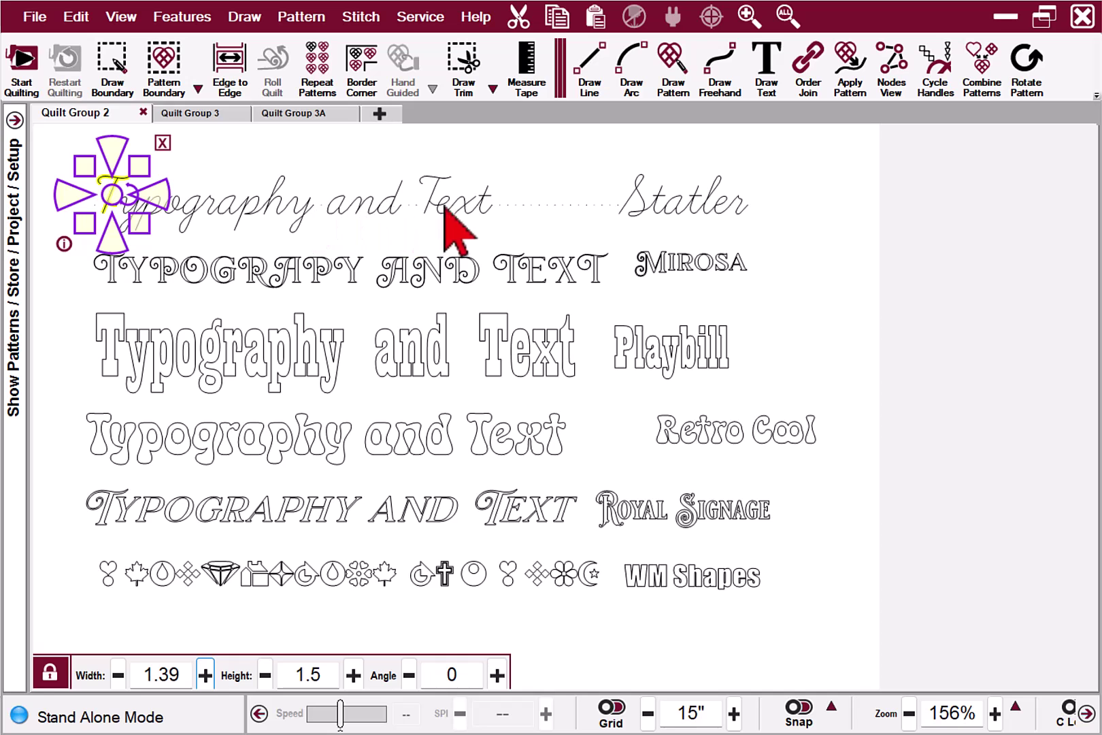
Step: Inspect the dotted spacing between "Text" and "Statler" up close and check the letter S on its own
scroll(558, 205, up, 4)
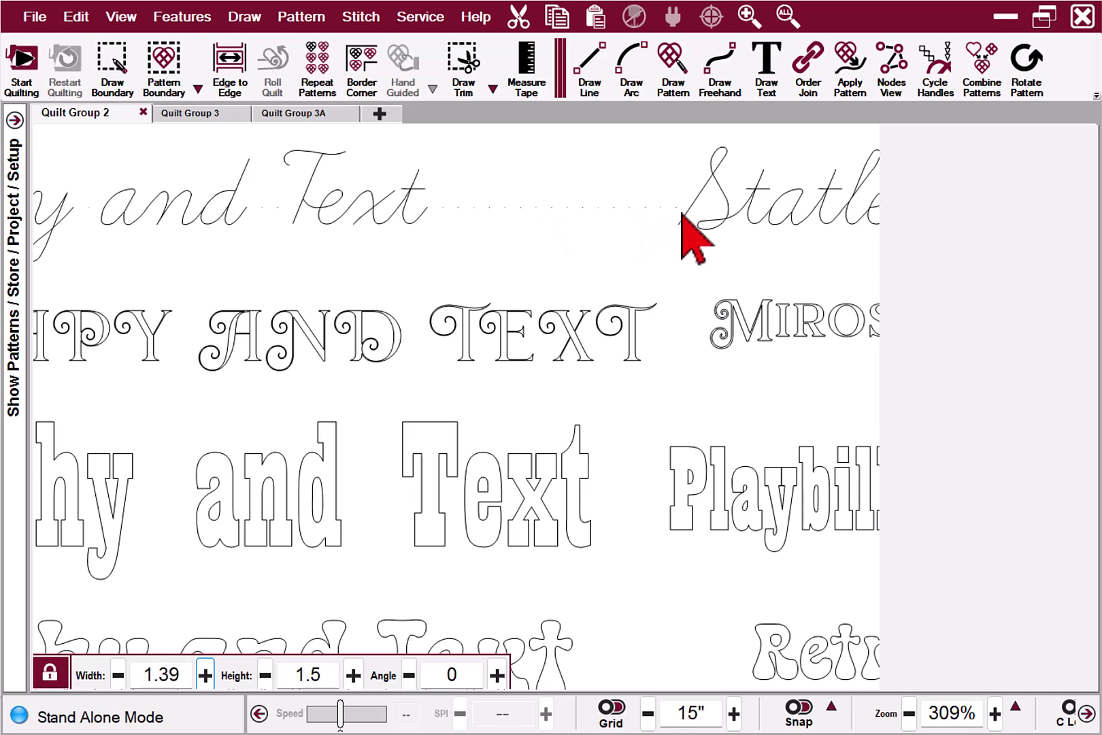
scroll(682, 224, down, 4)
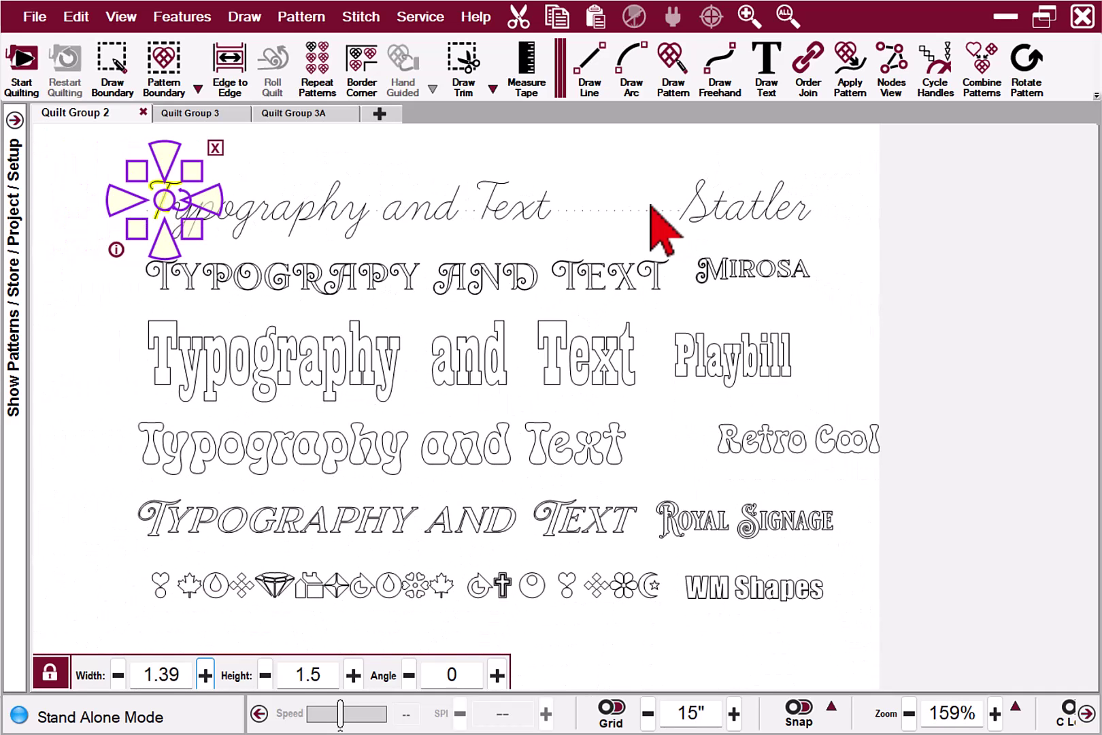
click(542, 211)
click(691, 219)
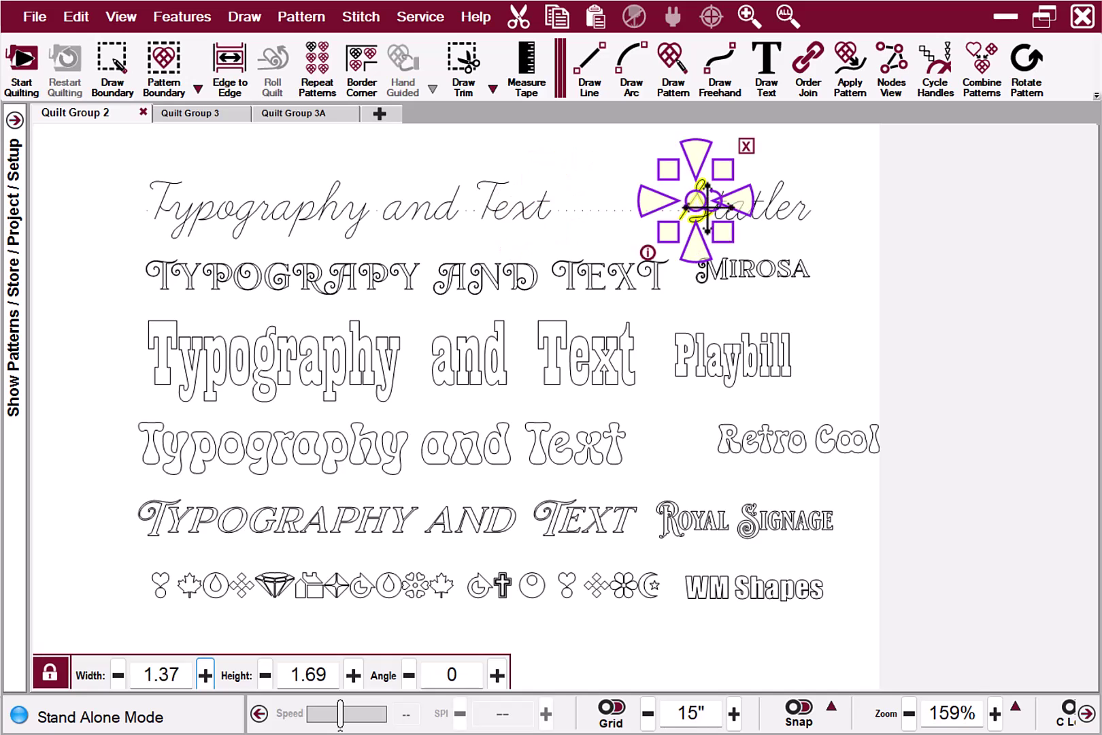
click(827, 213)
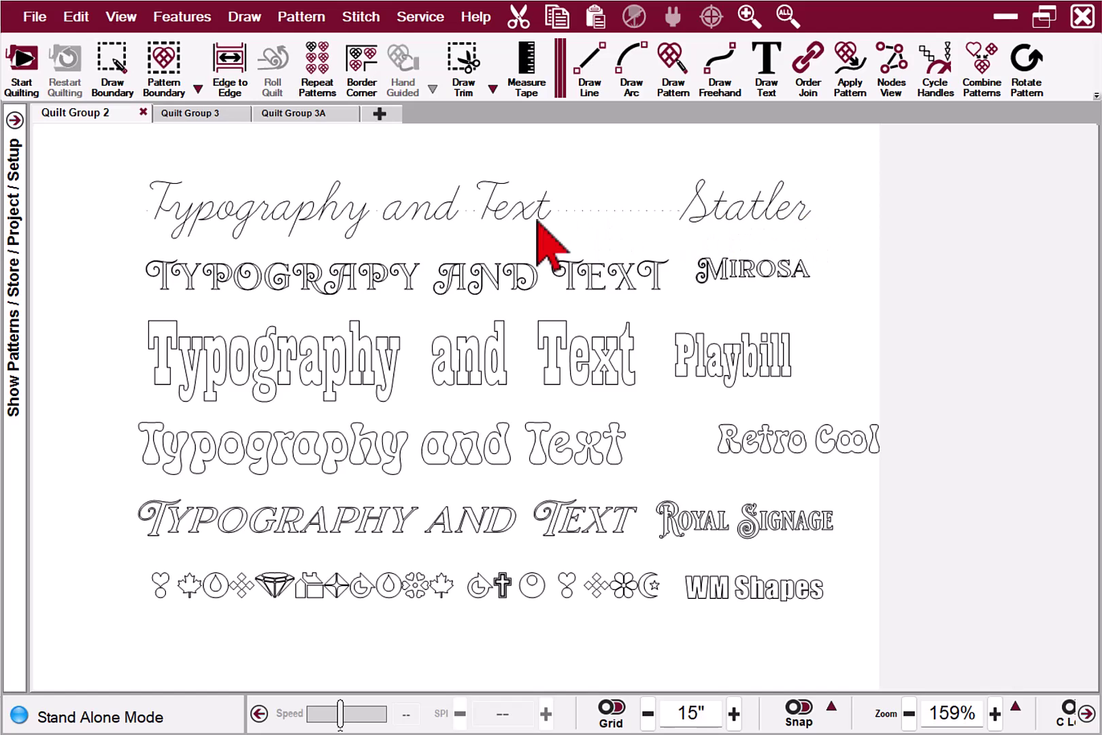
Step: Try pulling the letter y of "Typography" out of the Statler line, and undo the move
scroll(601, 212, up, 3)
scroll(601, 212, down, 5)
scroll(292, 234, up, 3)
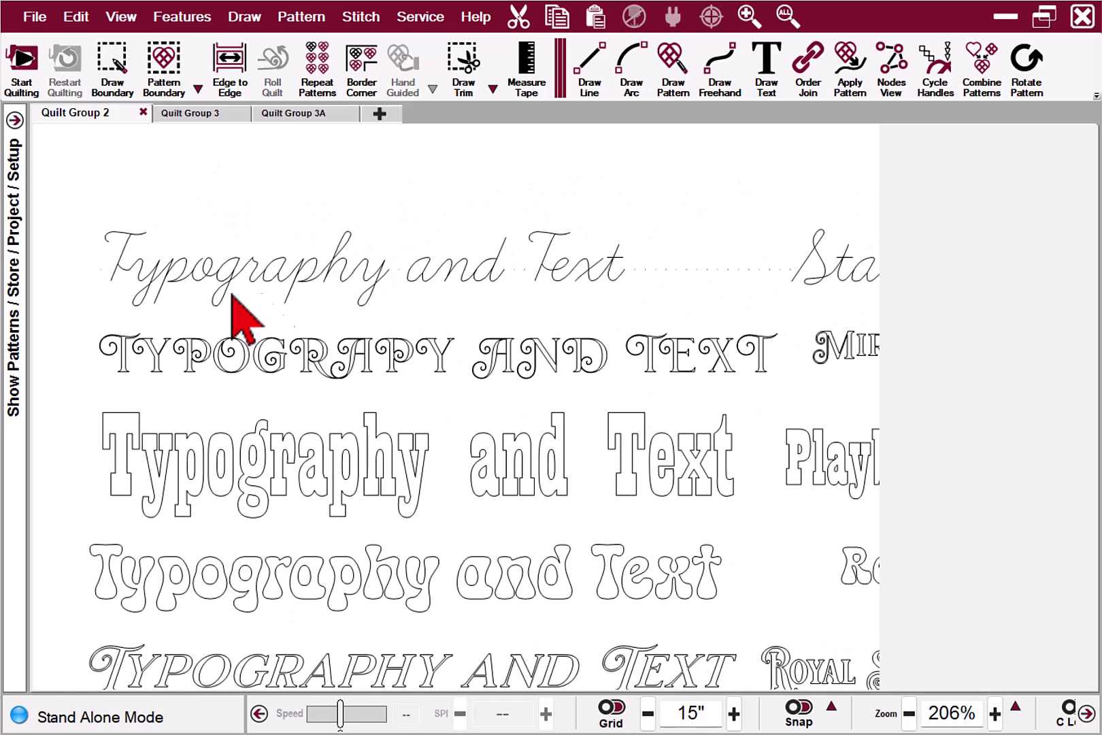
click(147, 276)
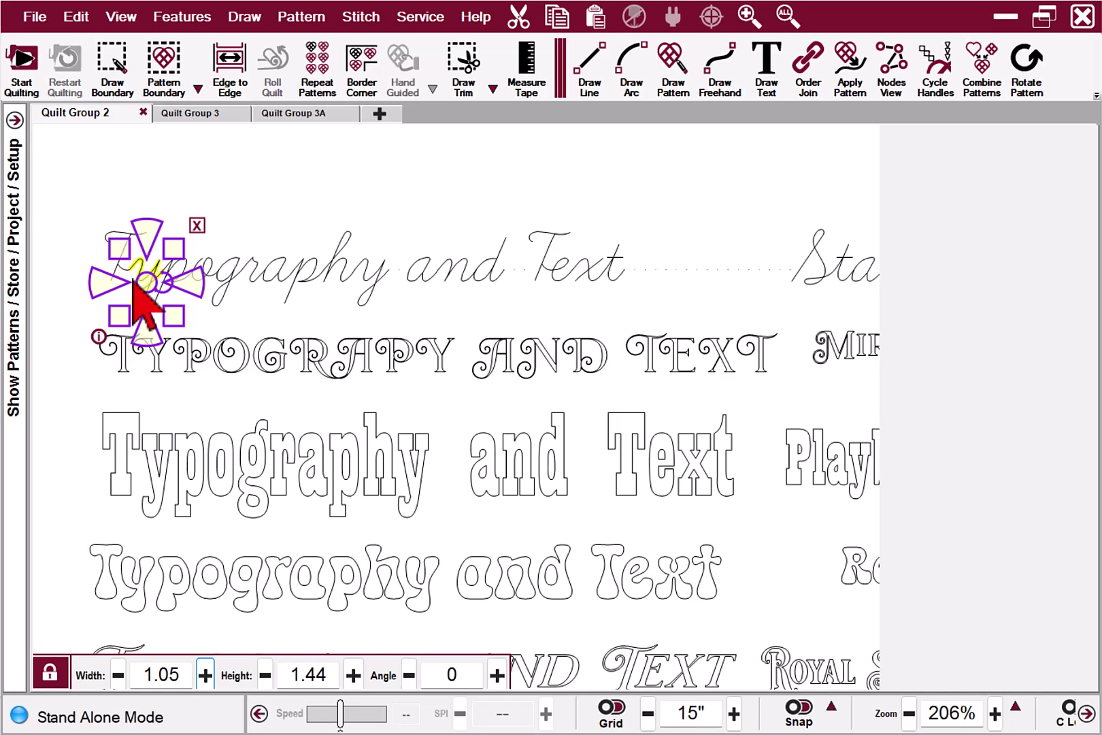
scroll(305, 261, down, 2)
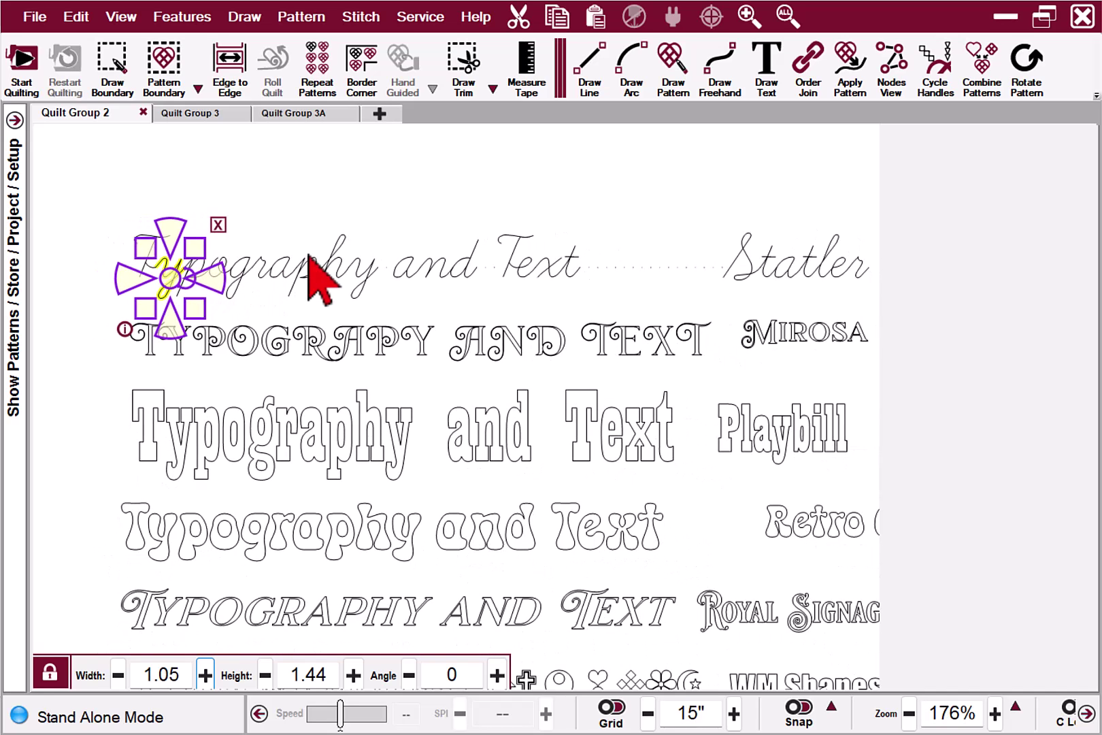
click(302, 212)
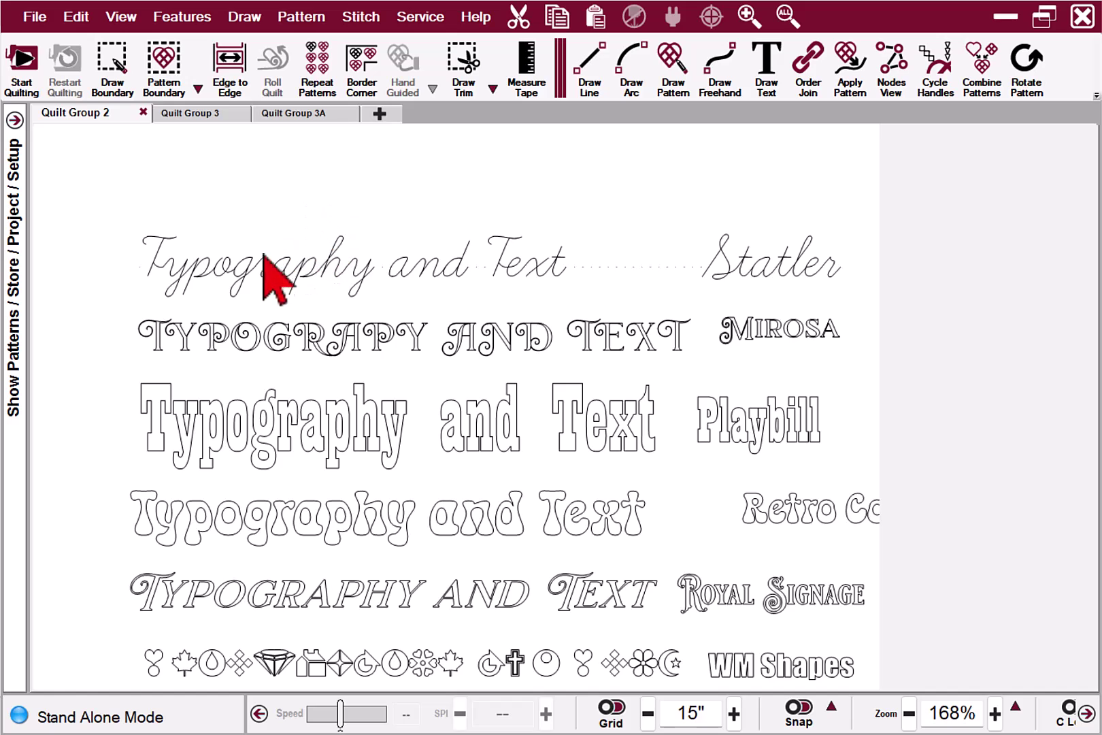
click(176, 275)
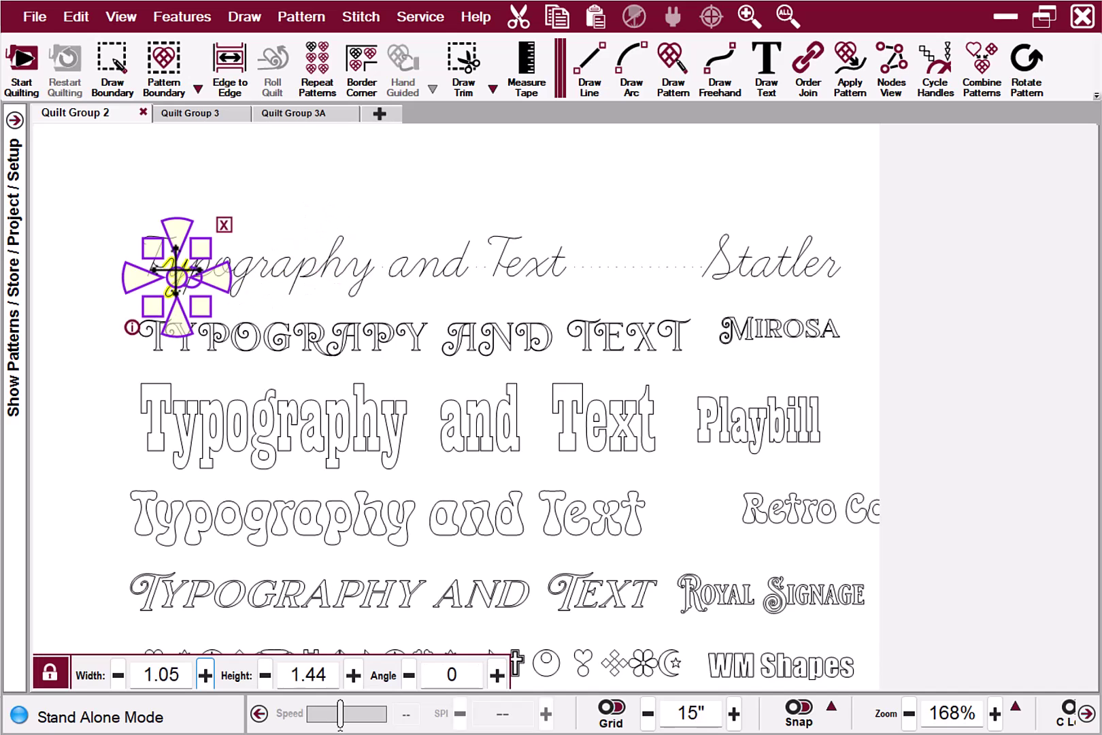
drag(176, 277, 94, 272)
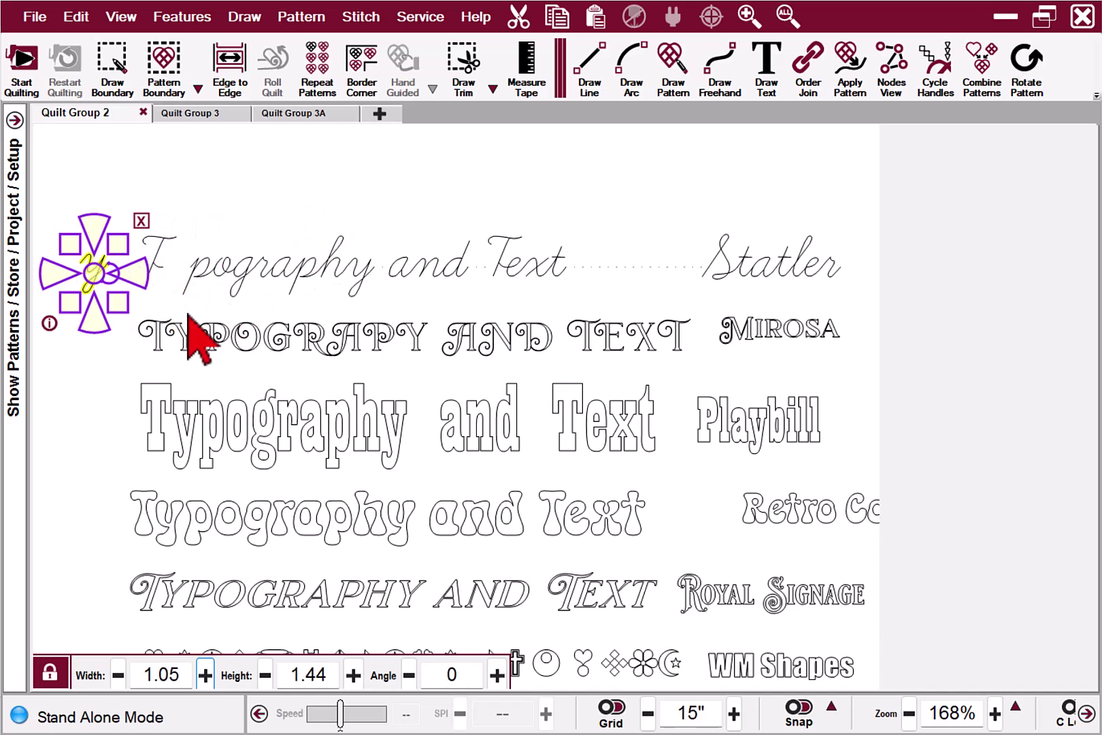
key(ctrl+z)
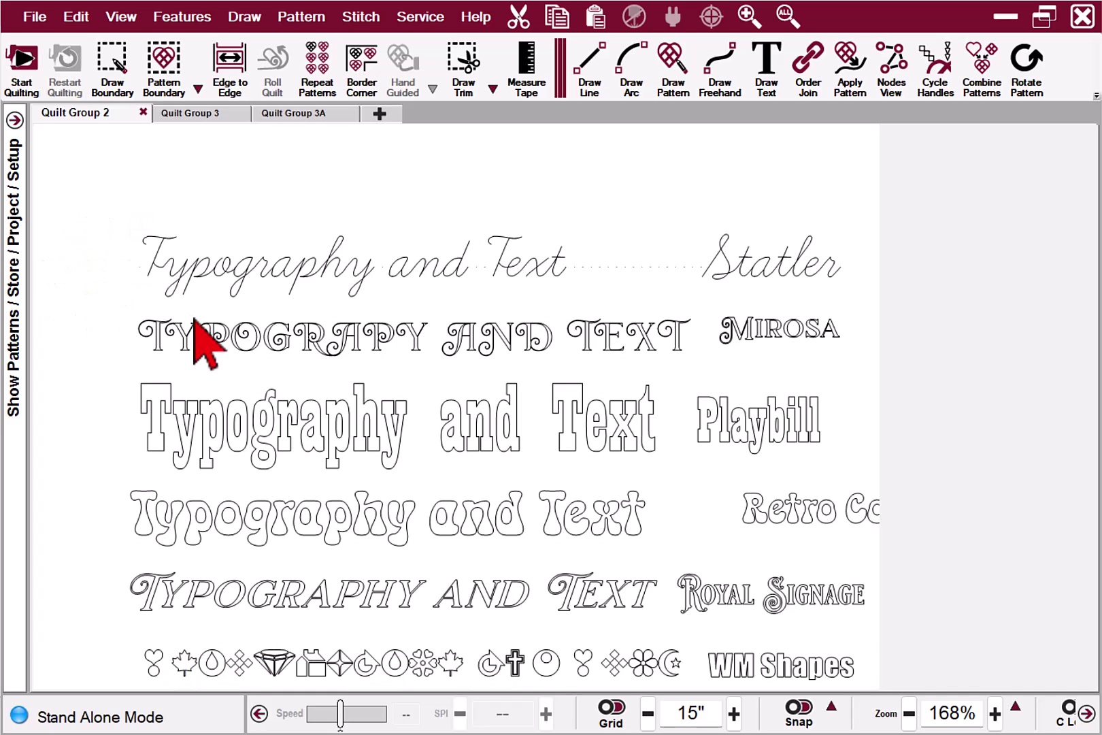
Step: Try enlarging the initial T of the Statler line to about 2.69 wide by 2.9 high and repositioning it, and undo both changes
click(158, 243)
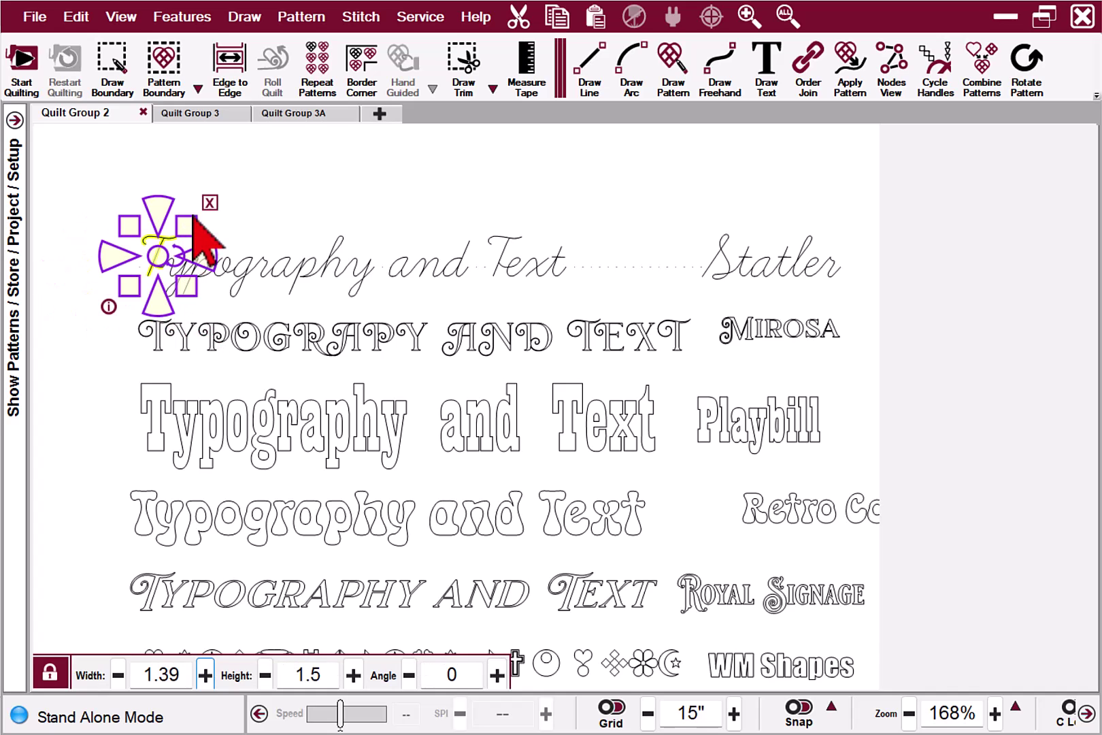
drag(193, 227, 227, 190)
drag(182, 238, 168, 252)
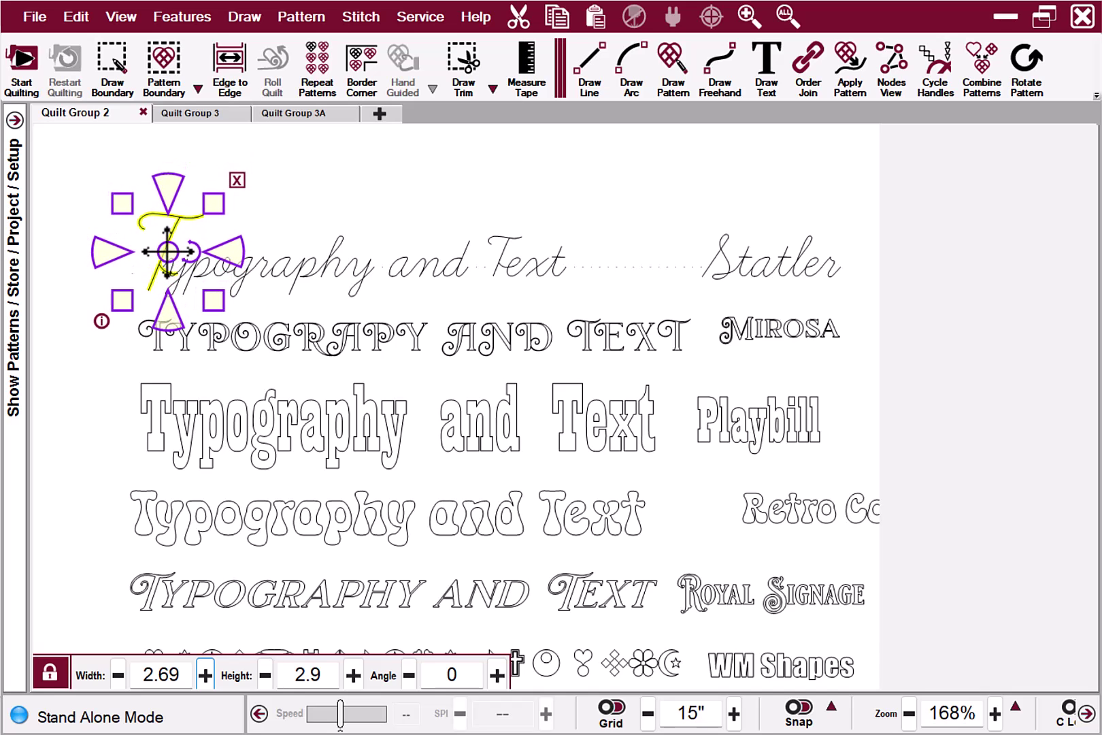
click(287, 214)
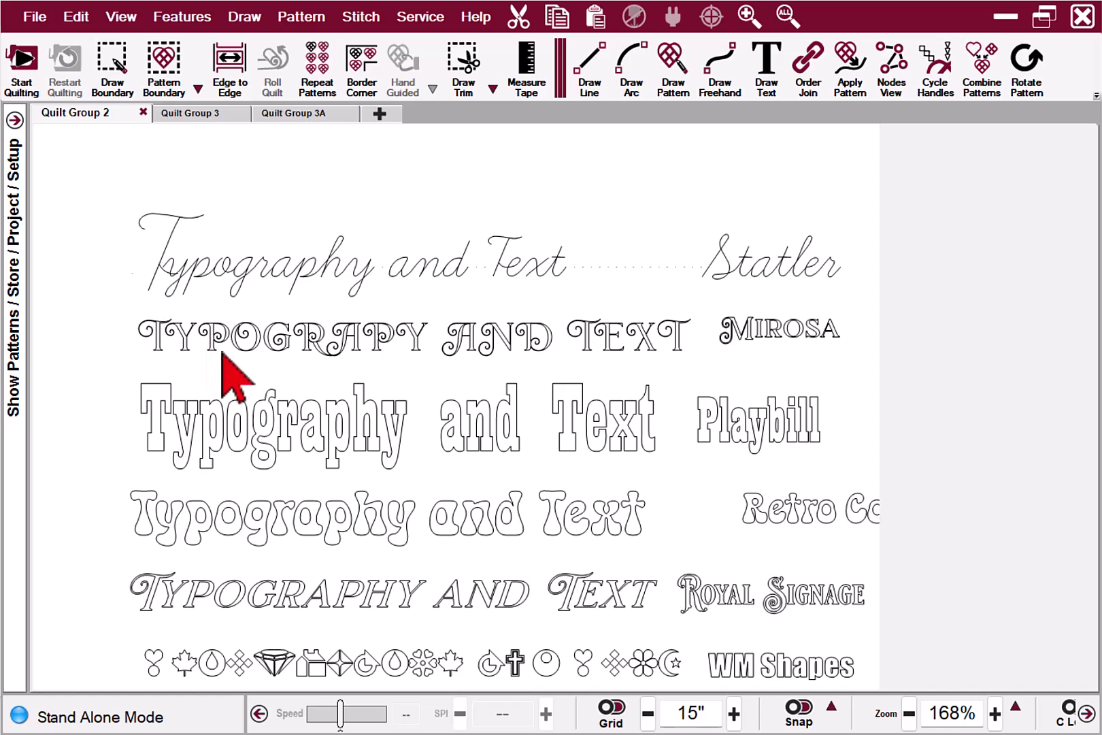
key(ctrl+z)
key(ctrl+z)
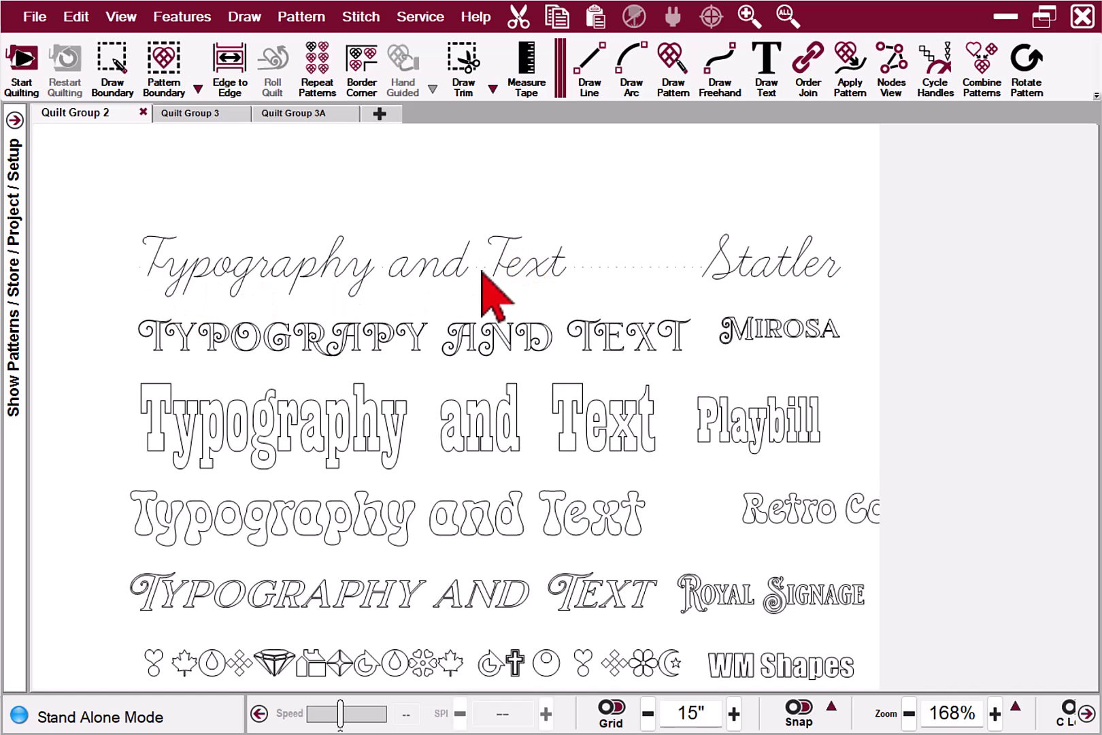
Step: Select the Mirosa, Playbill and Retro Cool sample lines in turn to examine how each font's text is grouped
scroll(296, 345, down, 3)
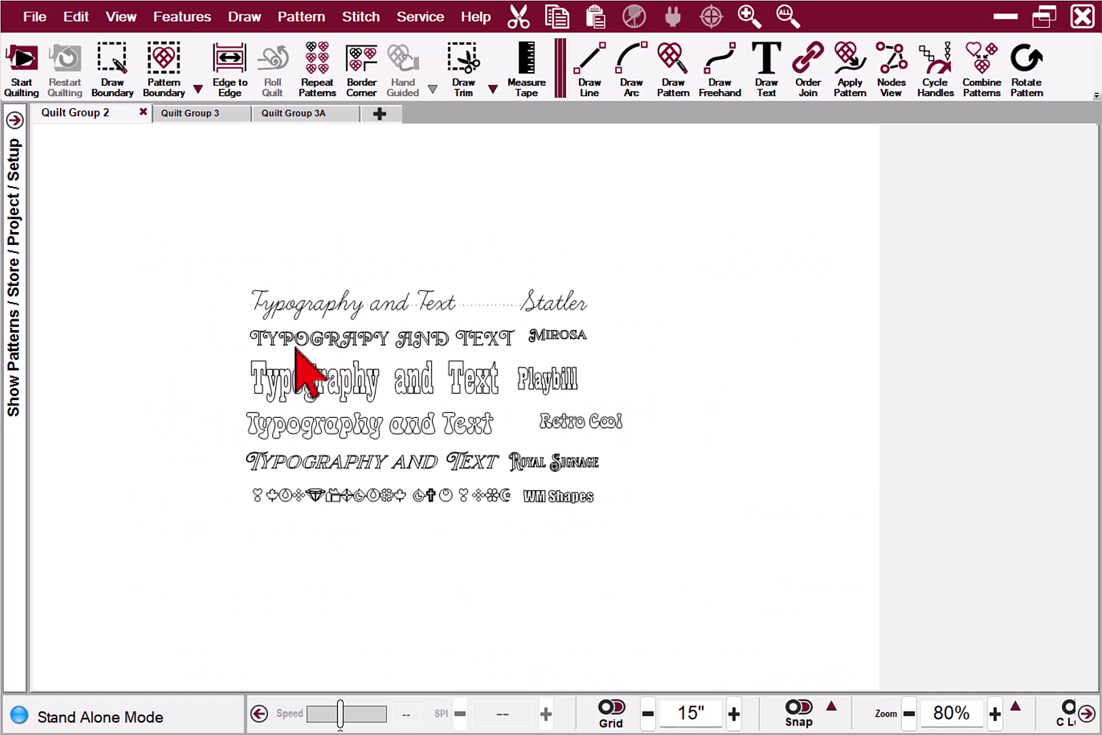
click(301, 345)
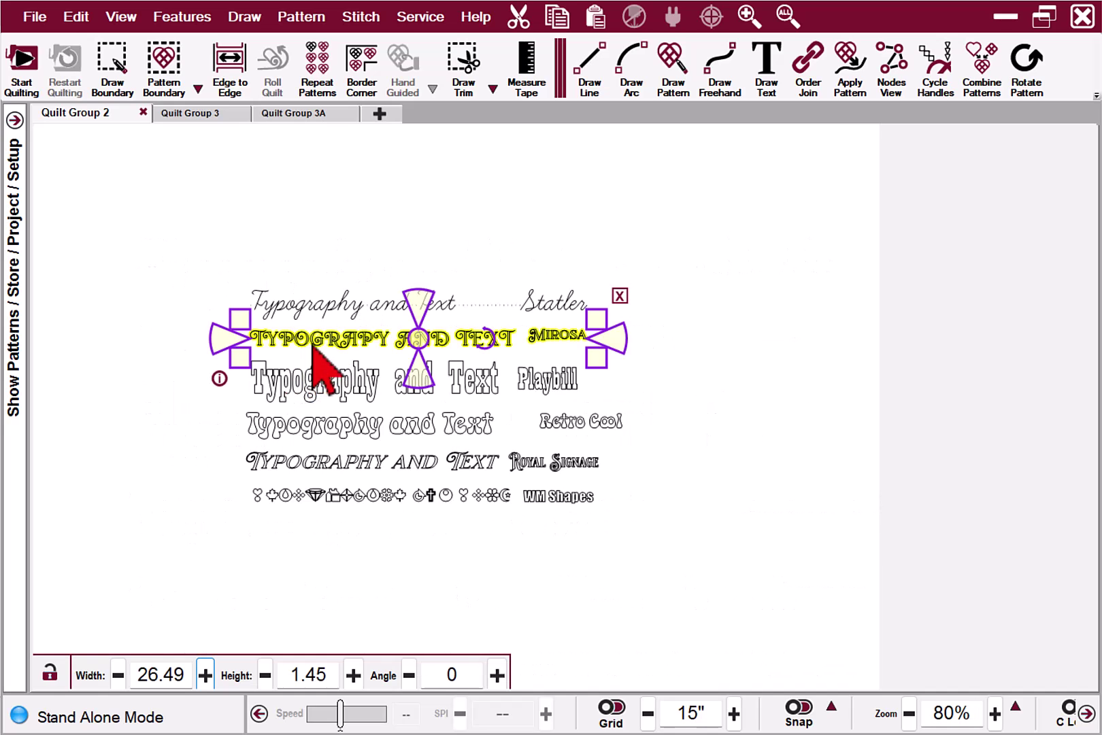
click(648, 361)
scroll(455, 374, up, 1)
click(438, 356)
scroll(413, 335, up, 3)
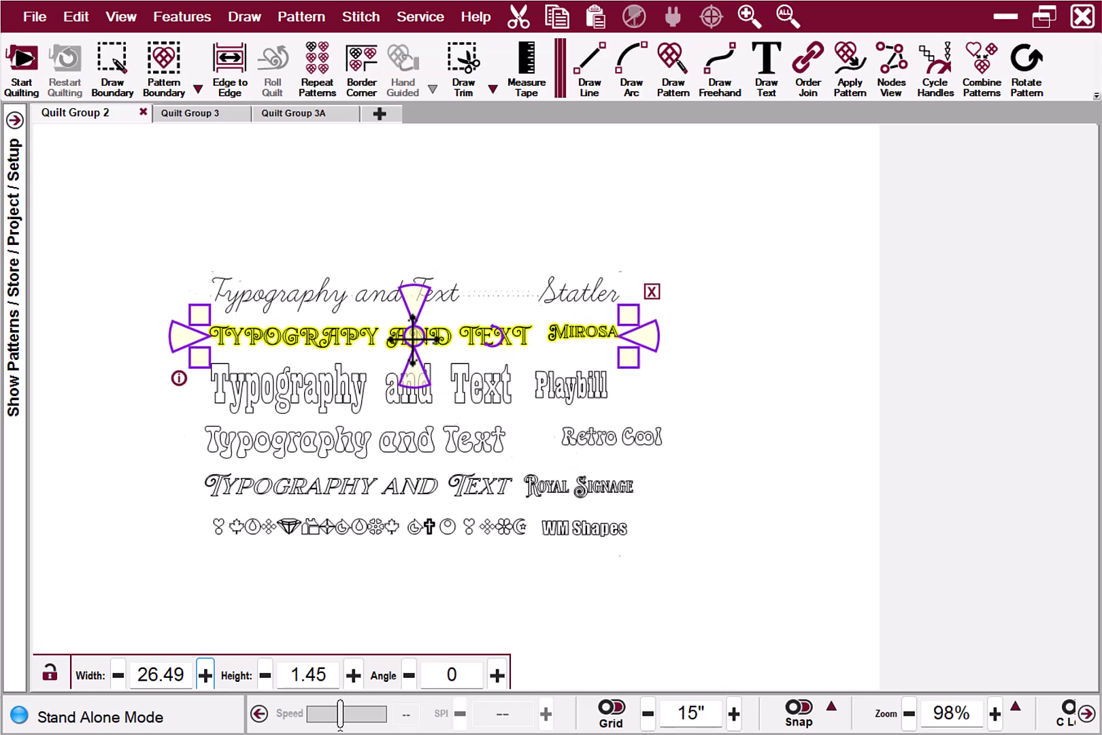
scroll(413, 335, up, 1)
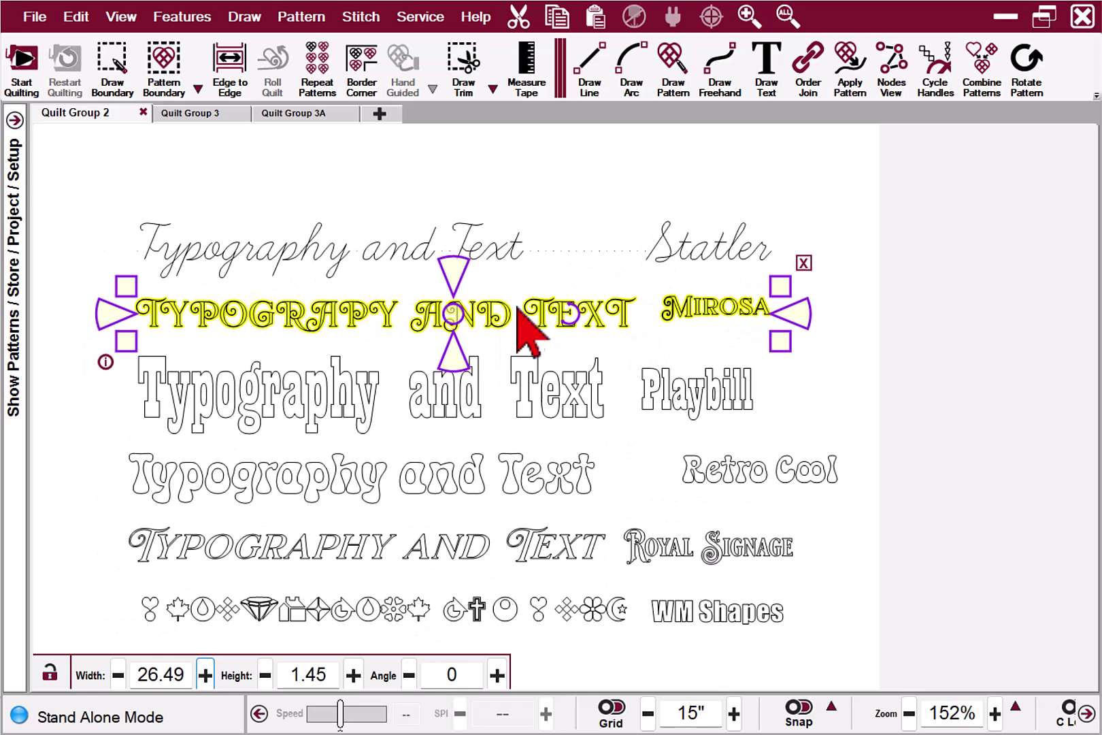
click(497, 391)
click(378, 468)
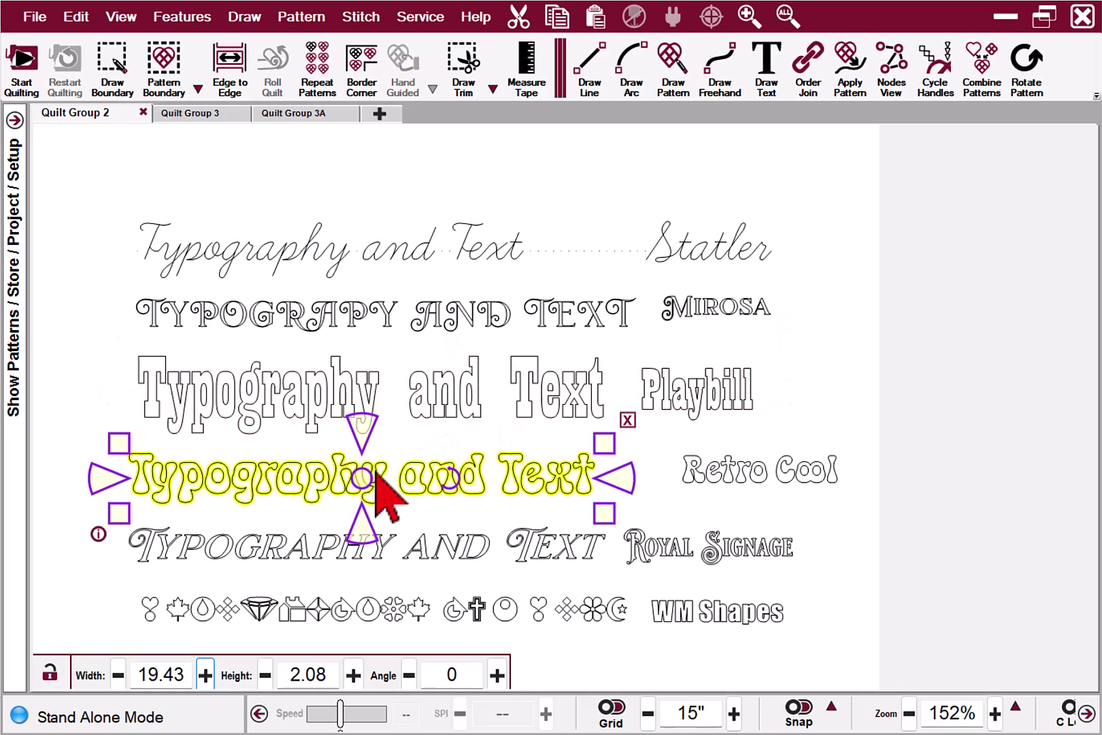
Step: Select a single letter of the Statler line and the Retro Cool line's "Typography and Text" in turn to compare their grouping
click(313, 259)
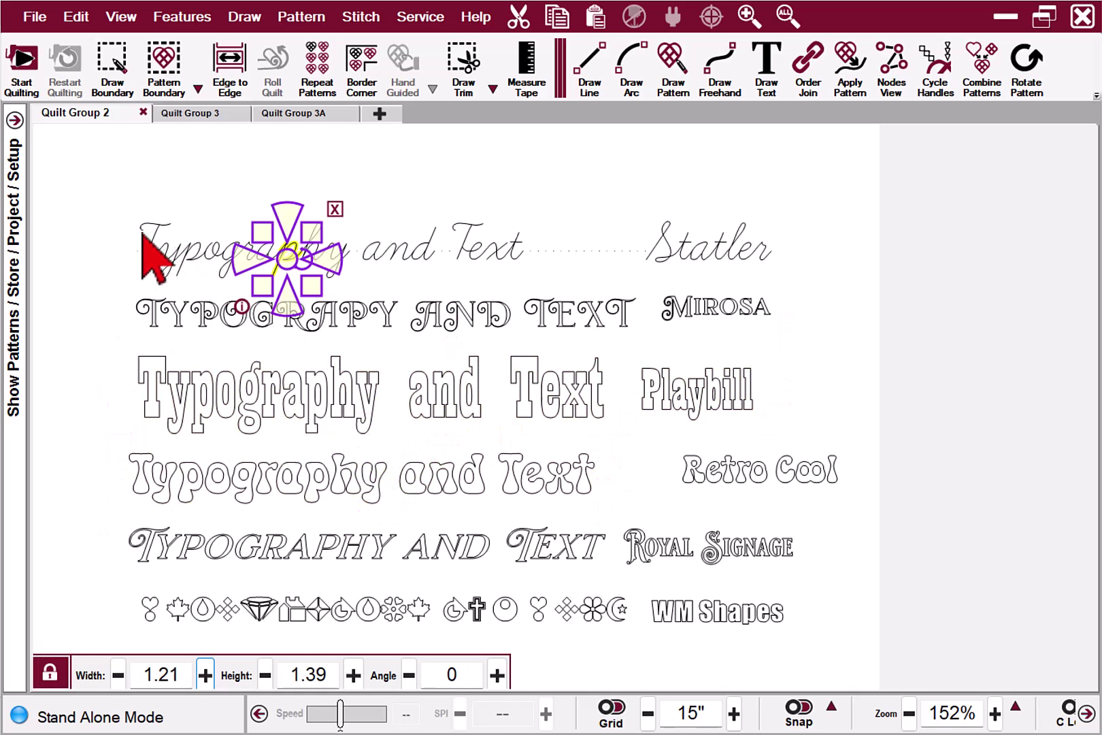
click(178, 183)
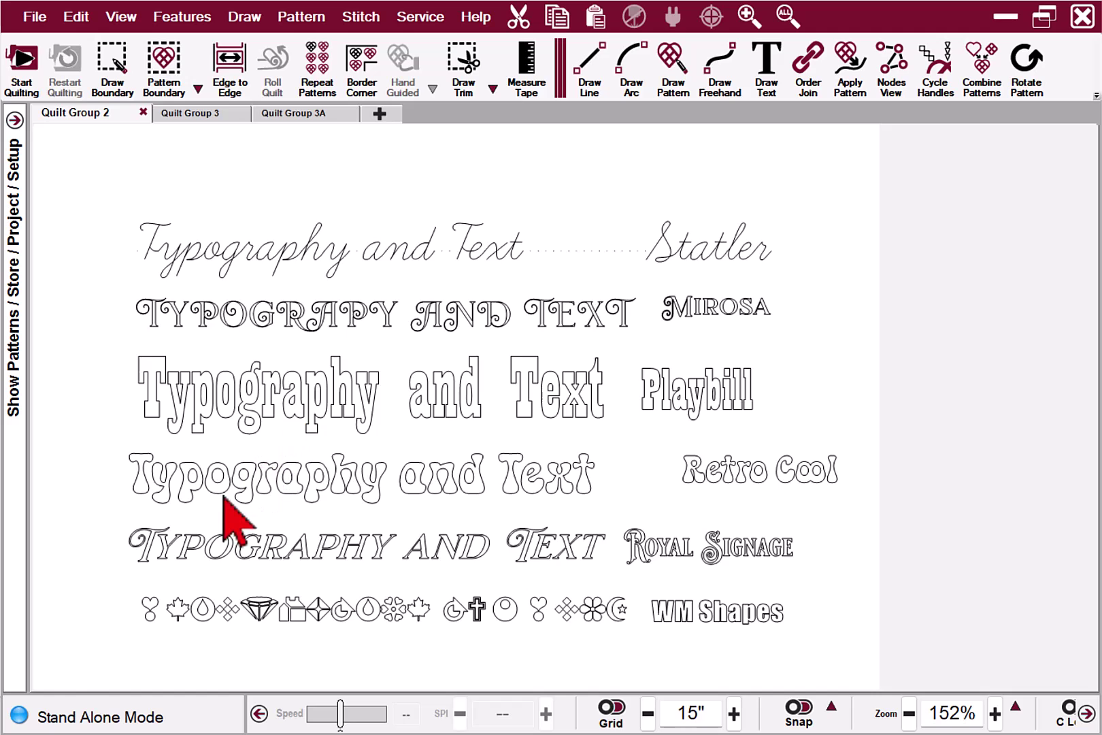
click(258, 484)
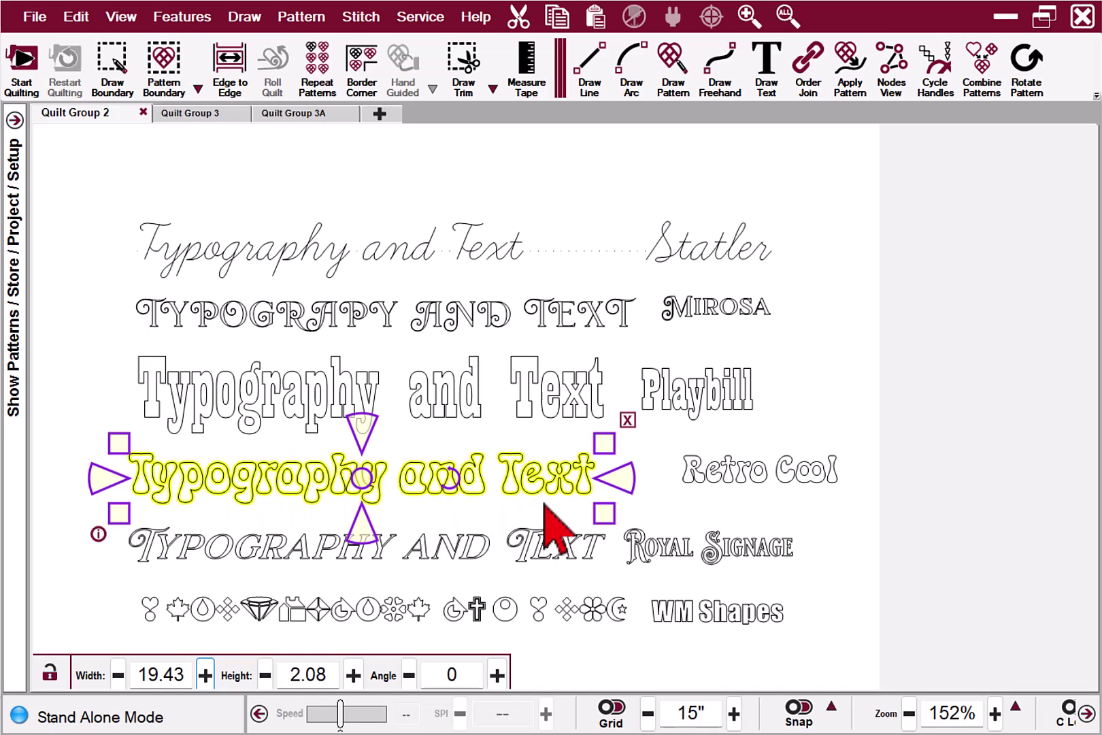
click(684, 509)
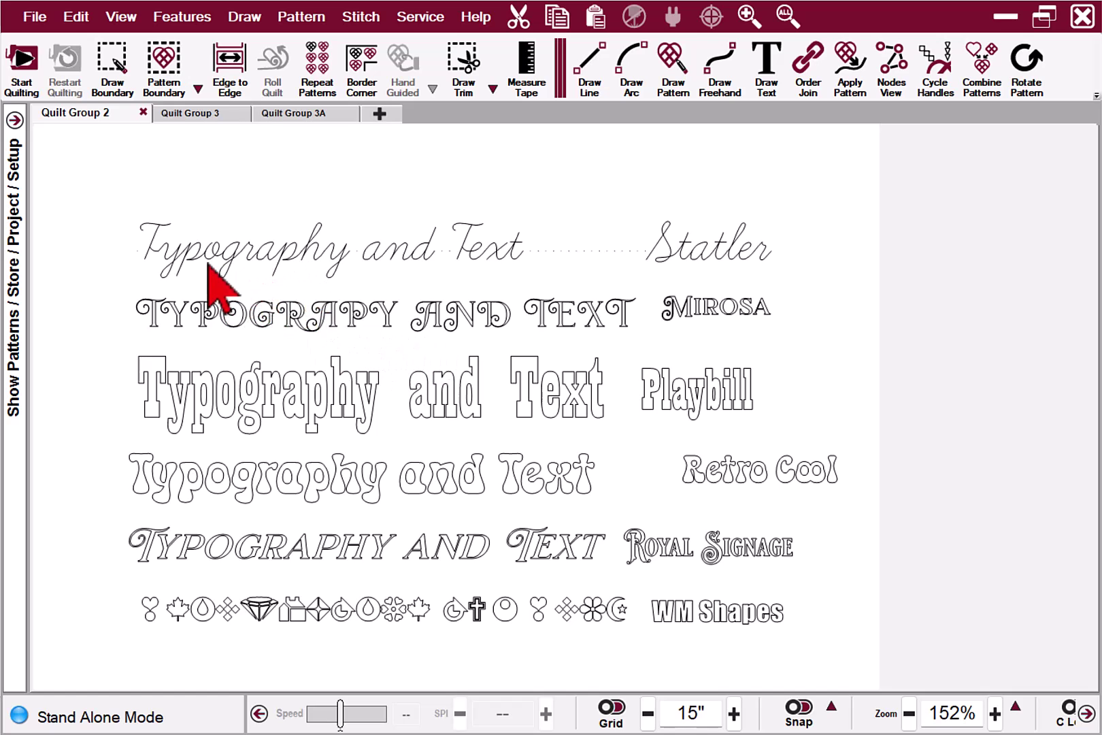
click(234, 268)
click(428, 209)
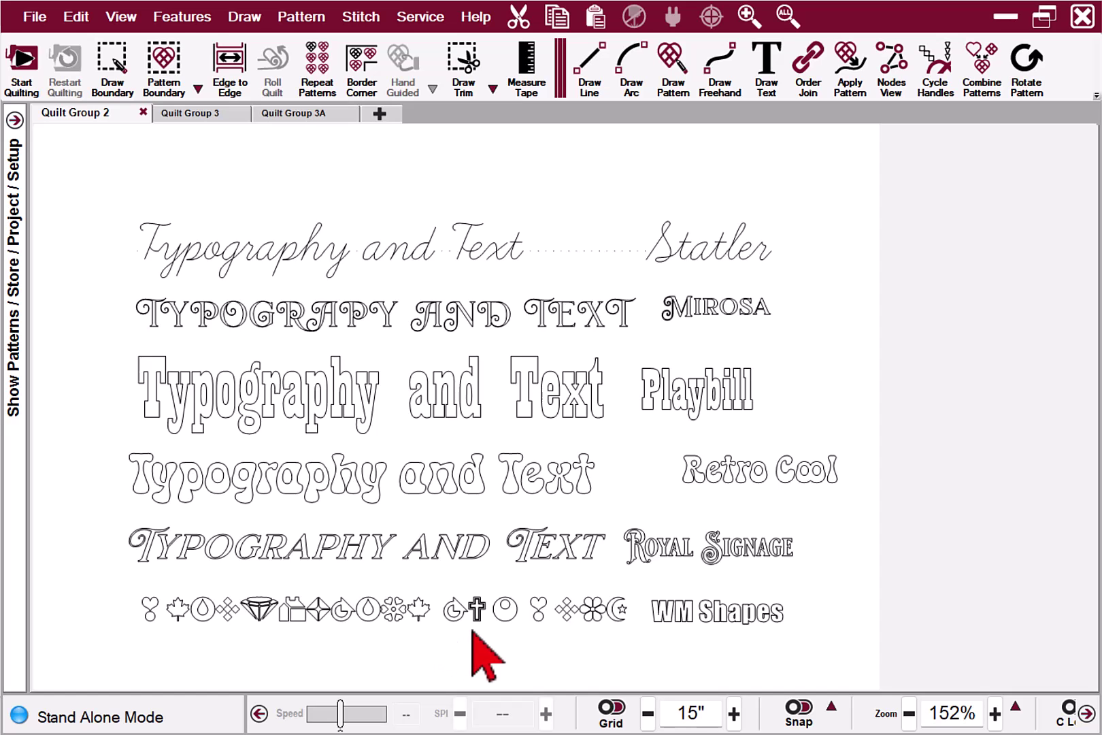
Step: Switch to the DaFont website in the browser and search its fonts for "retro"
click(1006, 18)
click(42, 83)
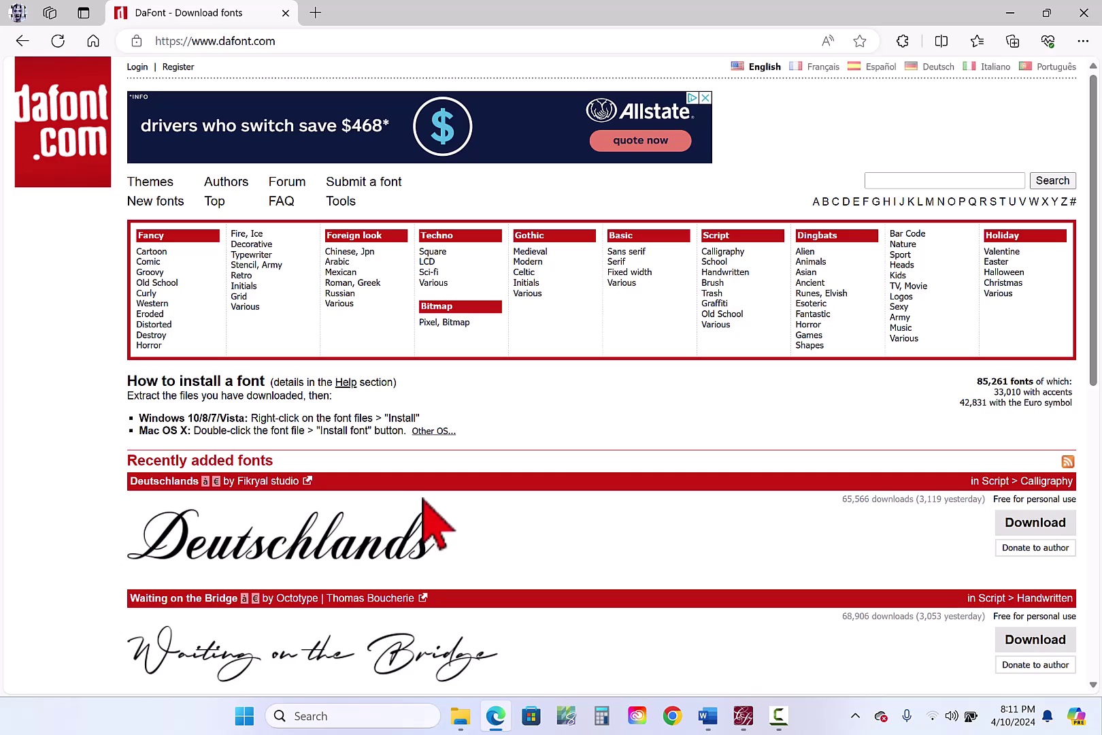
click(898, 180)
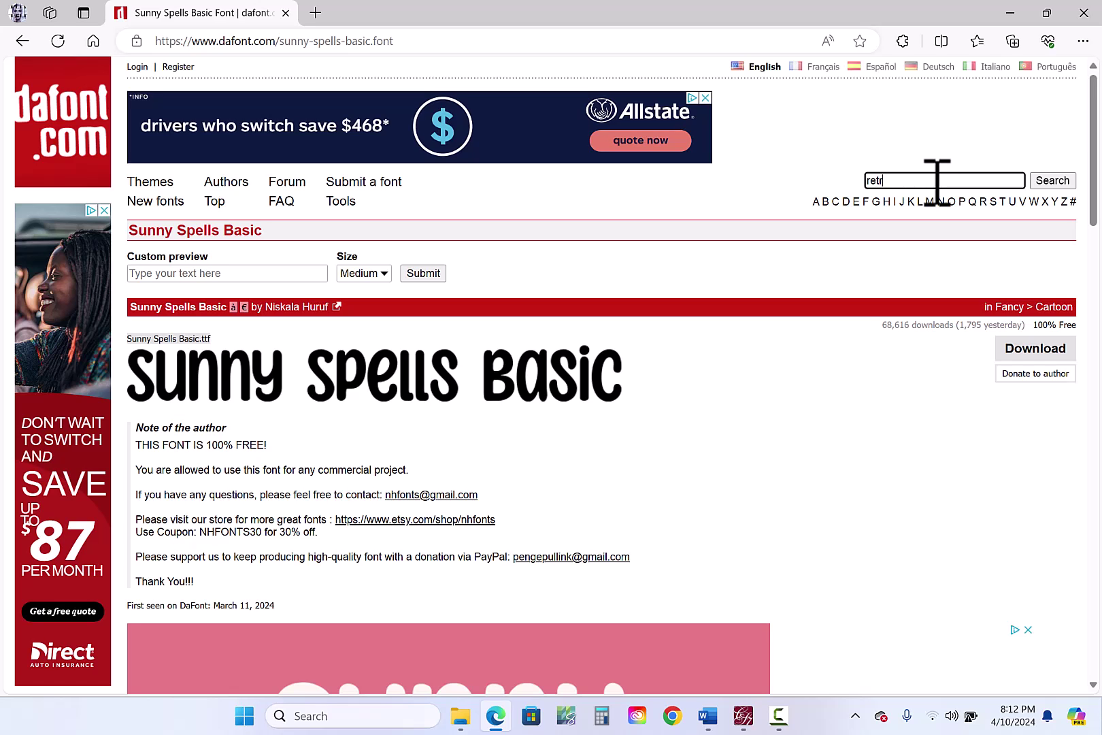
key(Return)
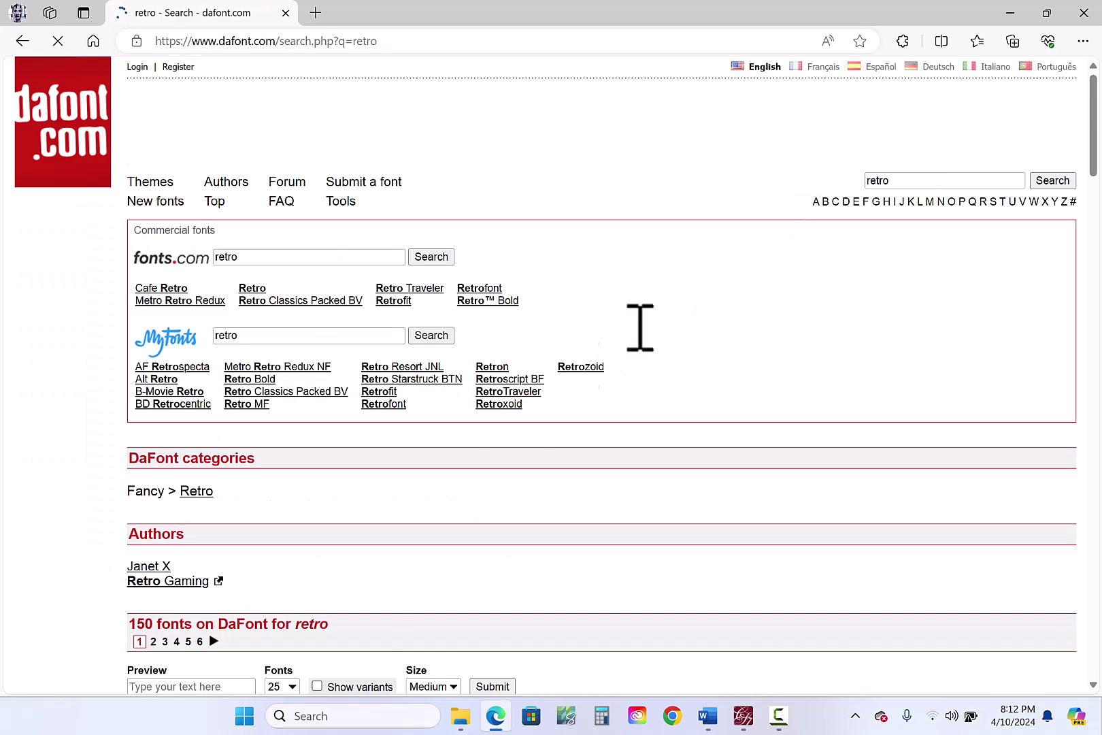
Step: Download the Retro Cool font from the search results and save the zip as "retro_cool 1" in the Fonts folder under Downloads
scroll(356, 528, down, 5)
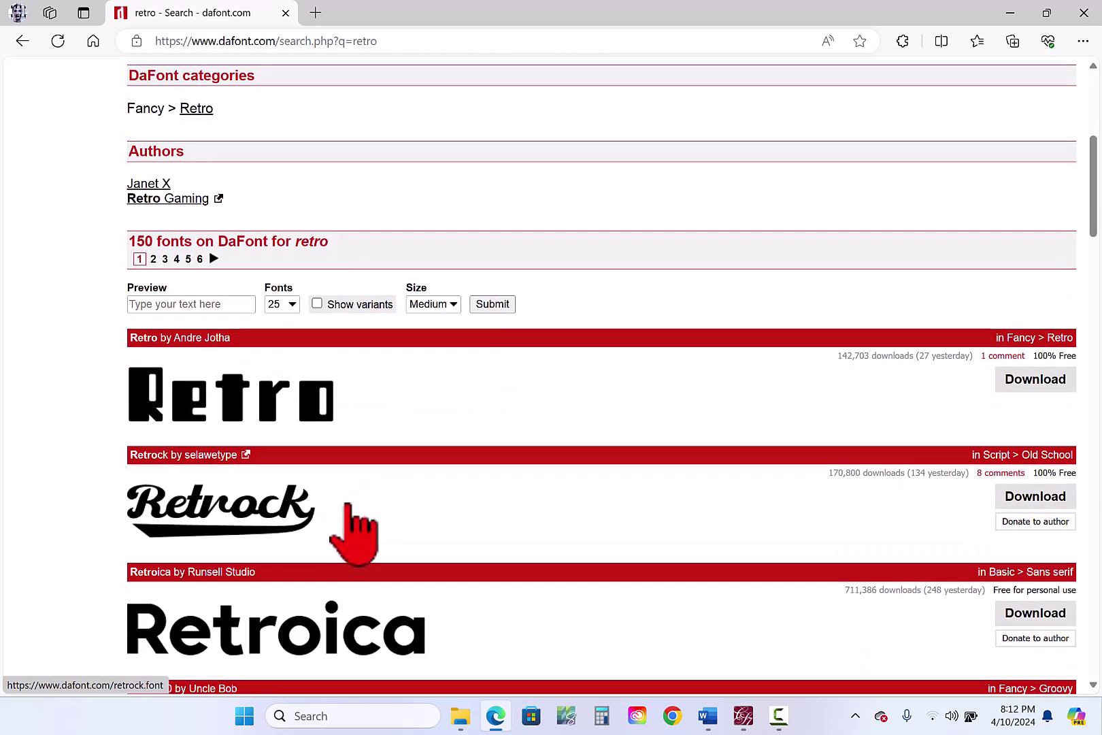
scroll(355, 531, down, 6)
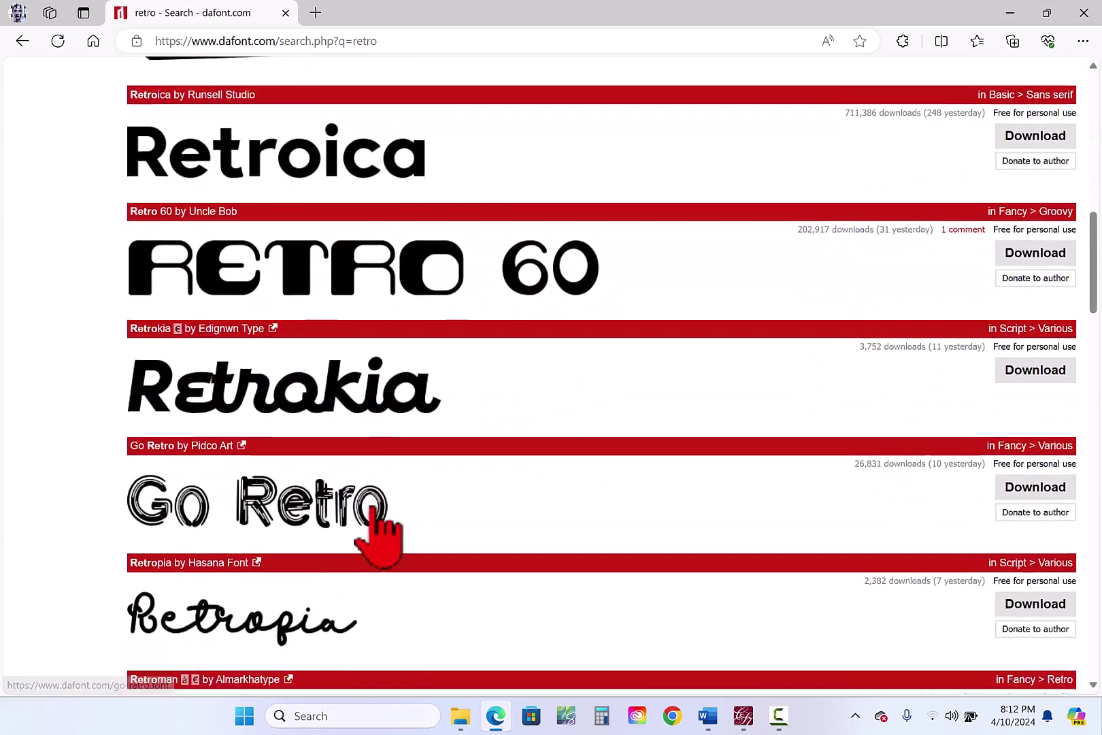
scroll(376, 517, down, 9)
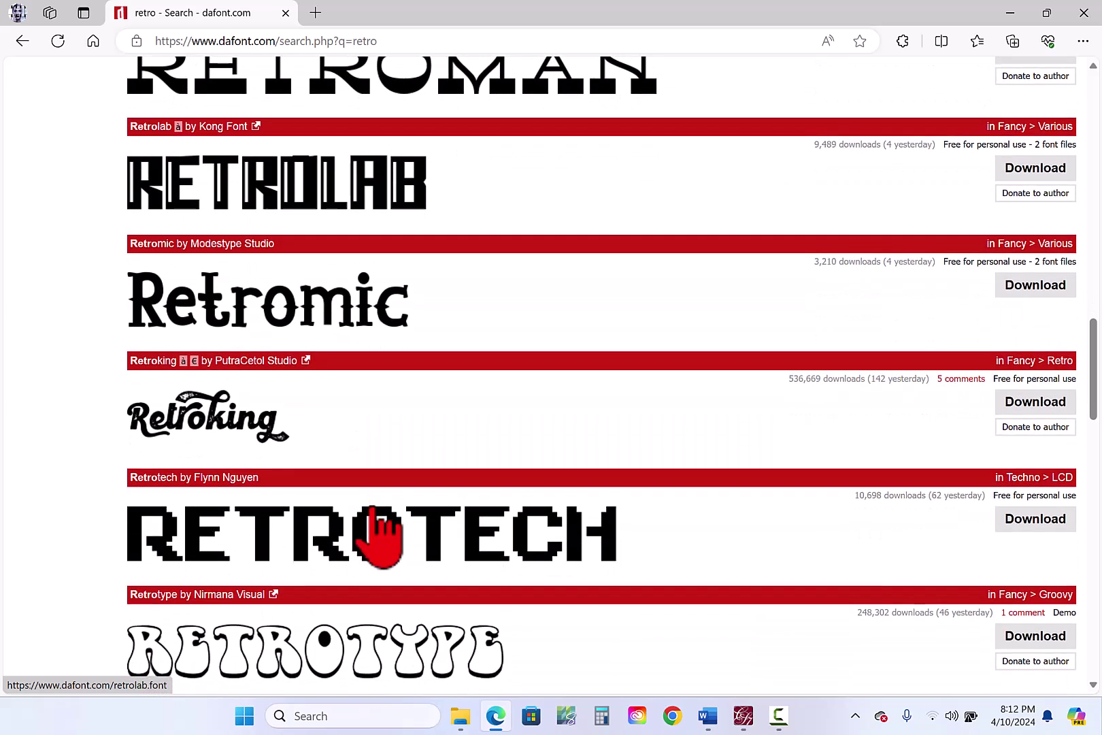
scroll(381, 538, down, 3)
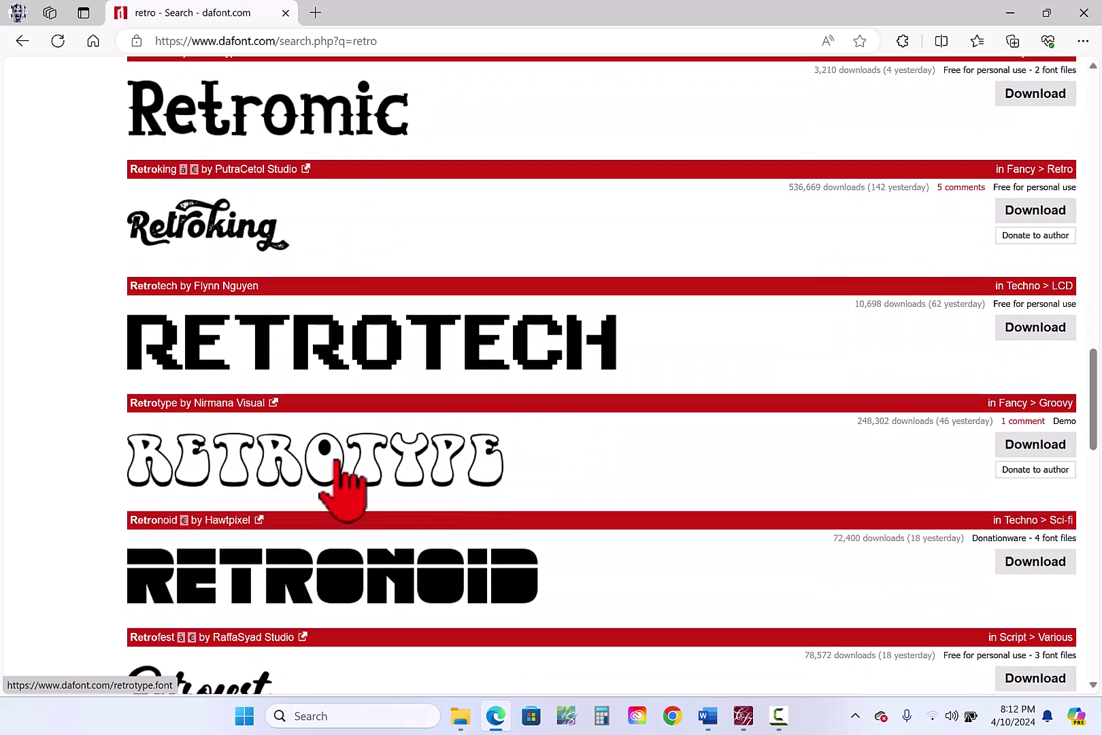
scroll(454, 425, down, 10)
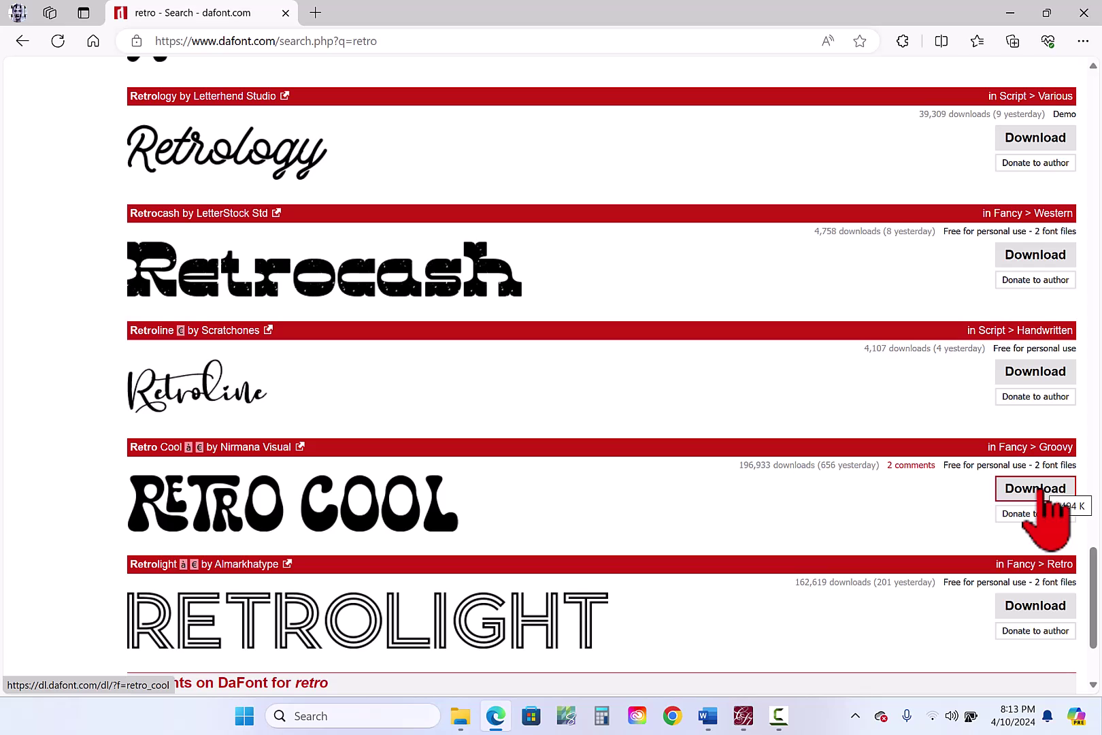
click(1039, 489)
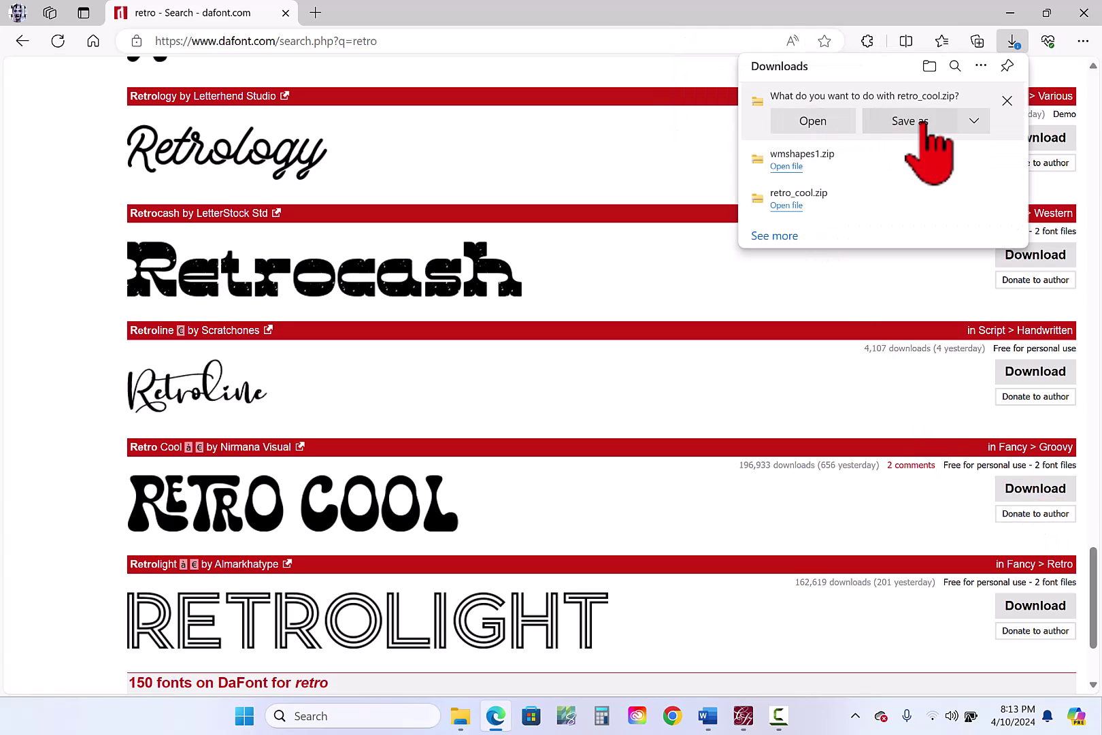
click(946, 126)
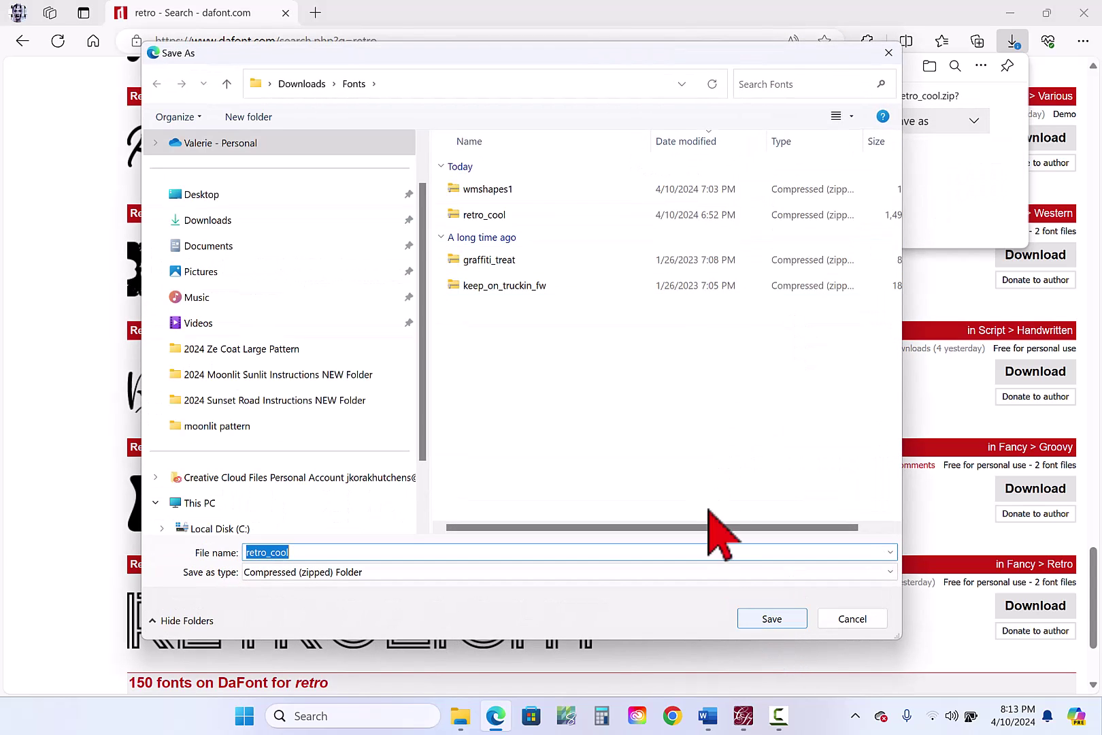
click(524, 326)
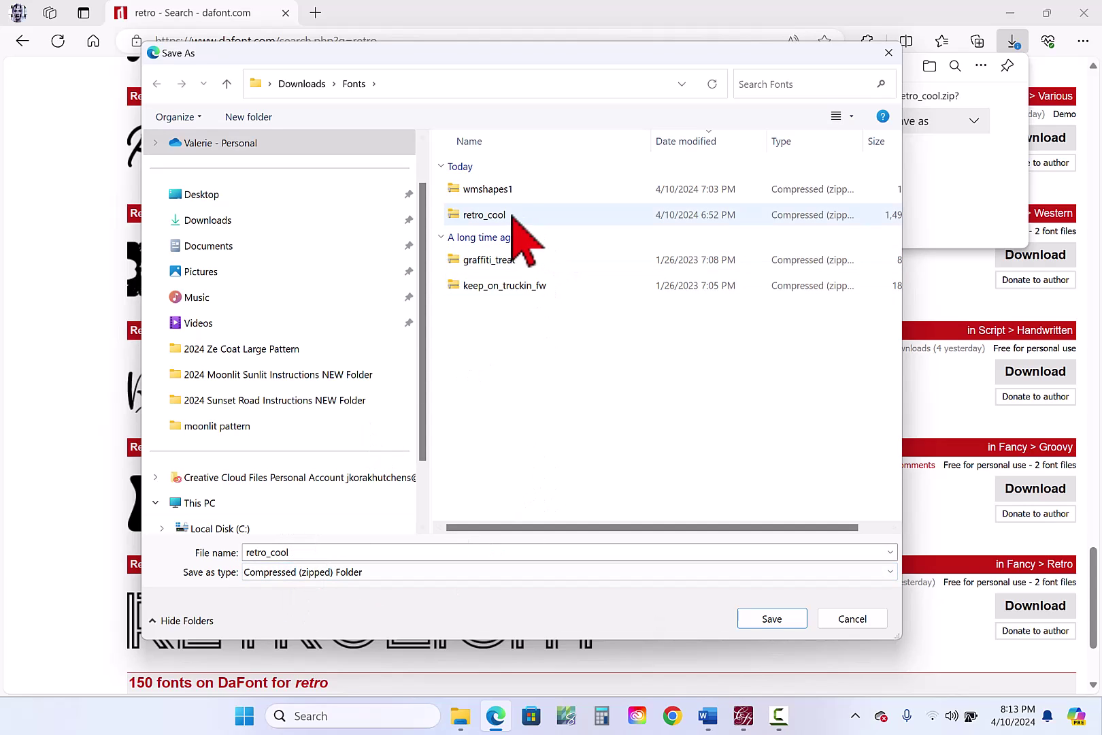
double_click(318, 552)
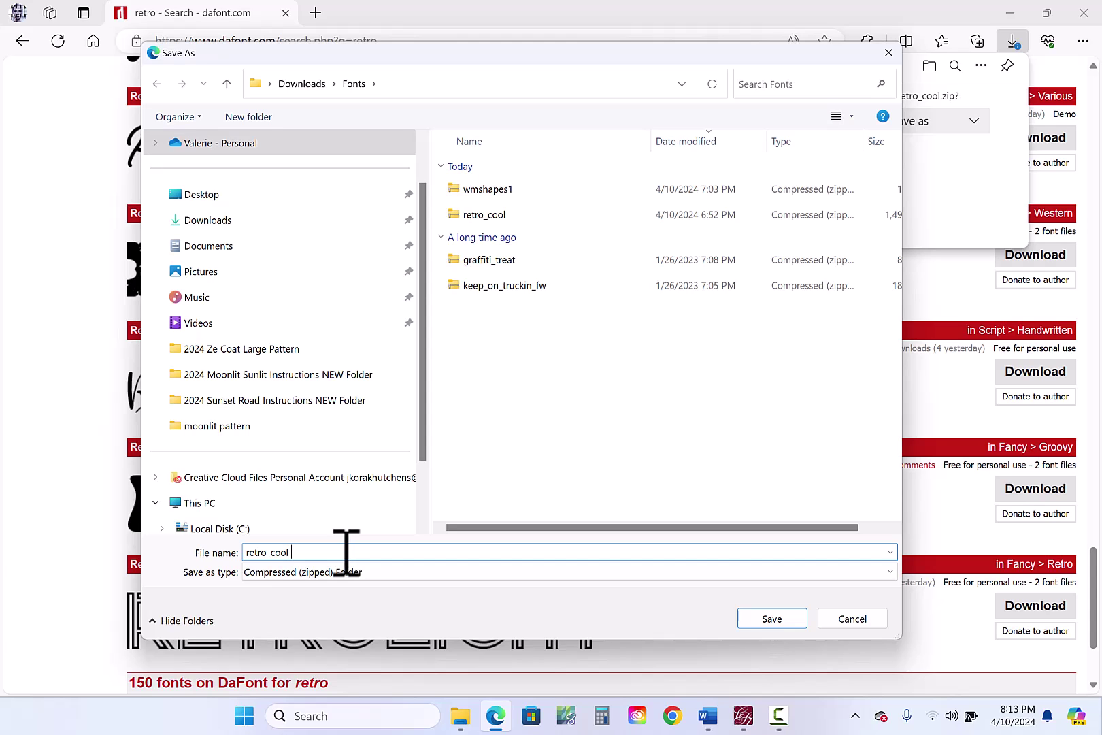
text(1)
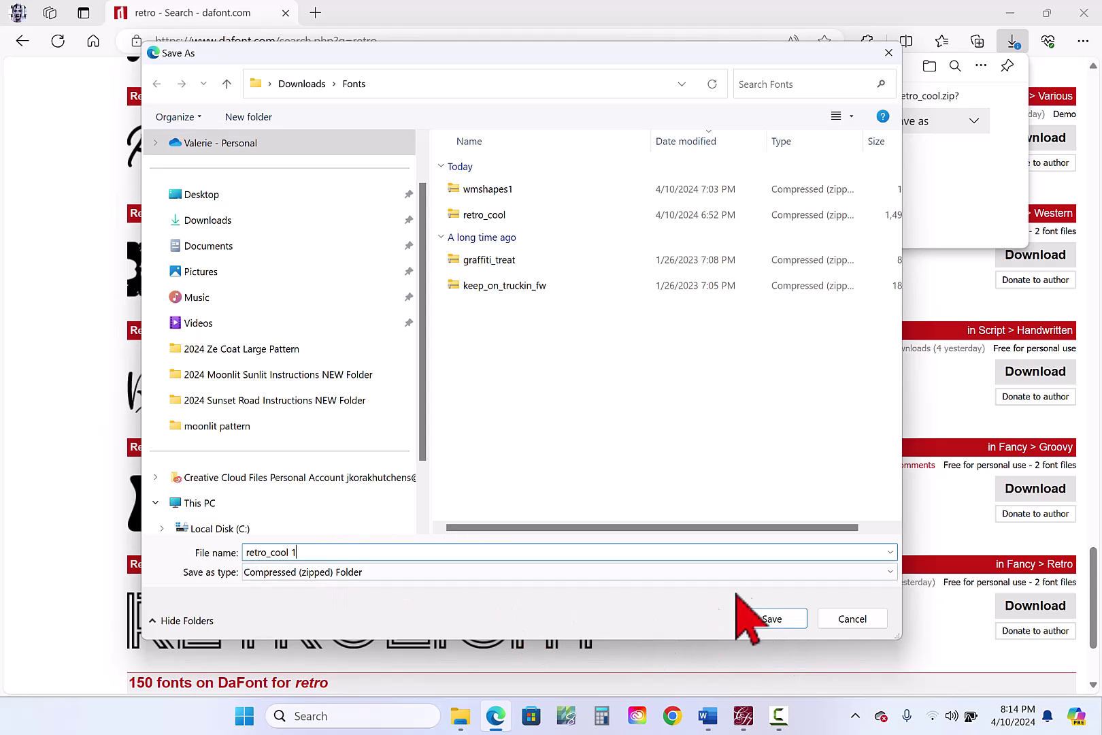
click(771, 619)
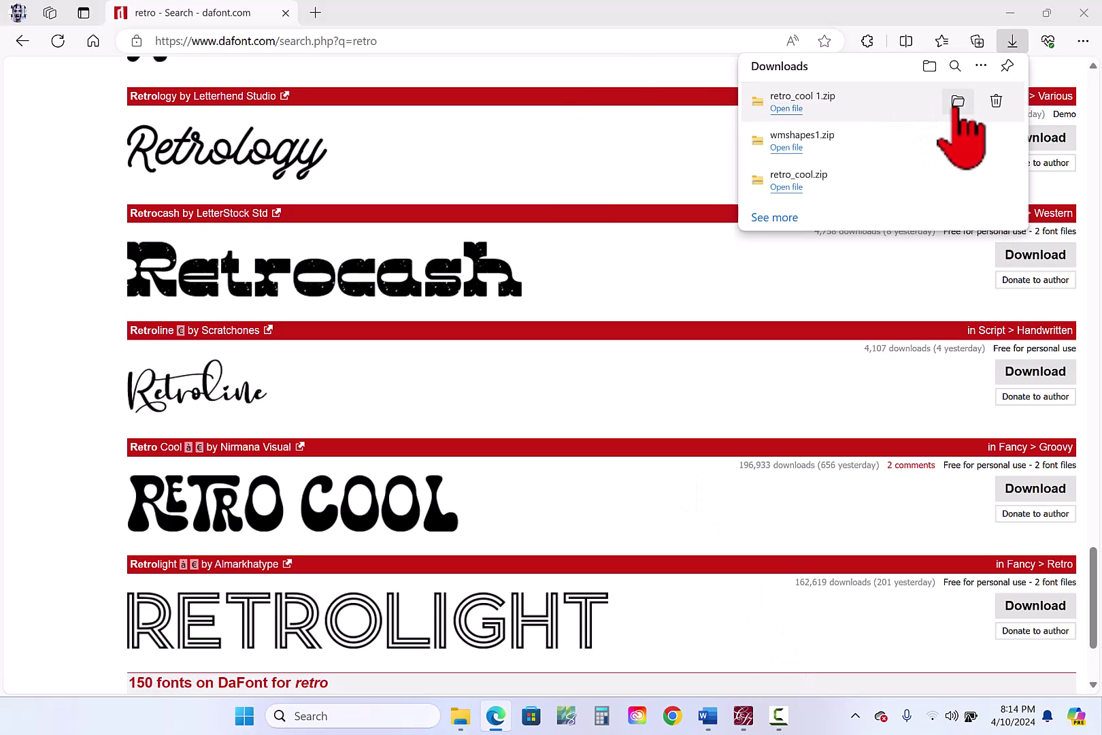
Step: Switch to File Explorer and extract the retro_cool zip archive inside the Fonts folder under Downloads
click(1010, 12)
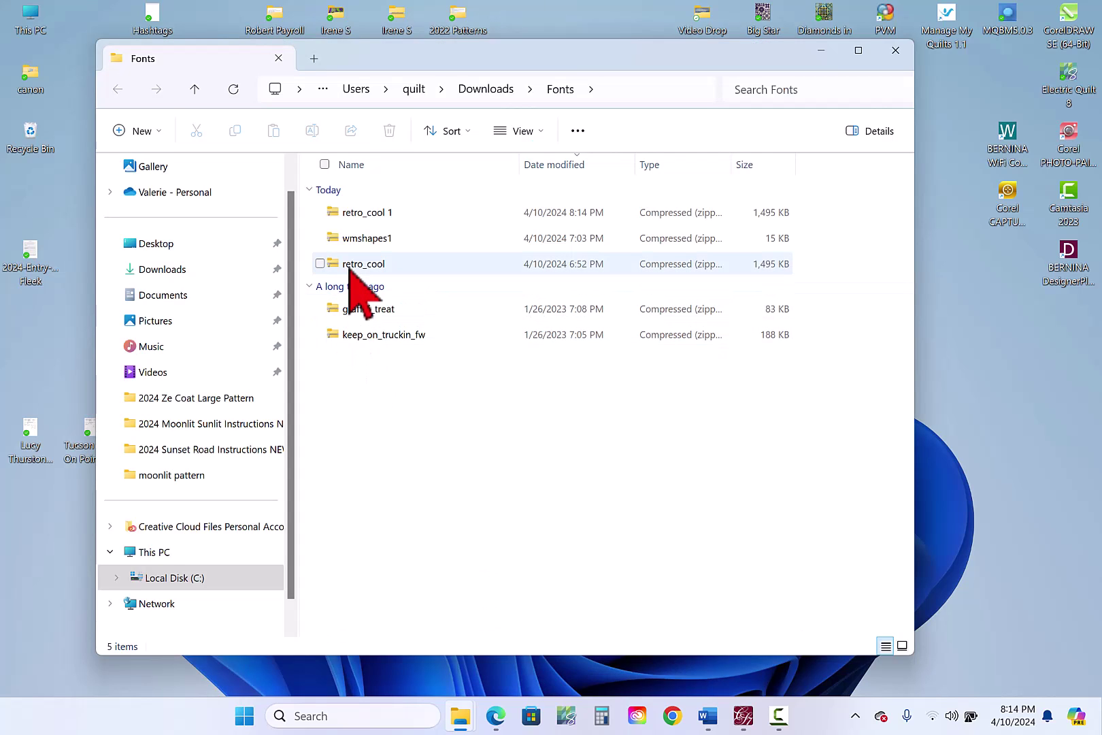
click(858, 50)
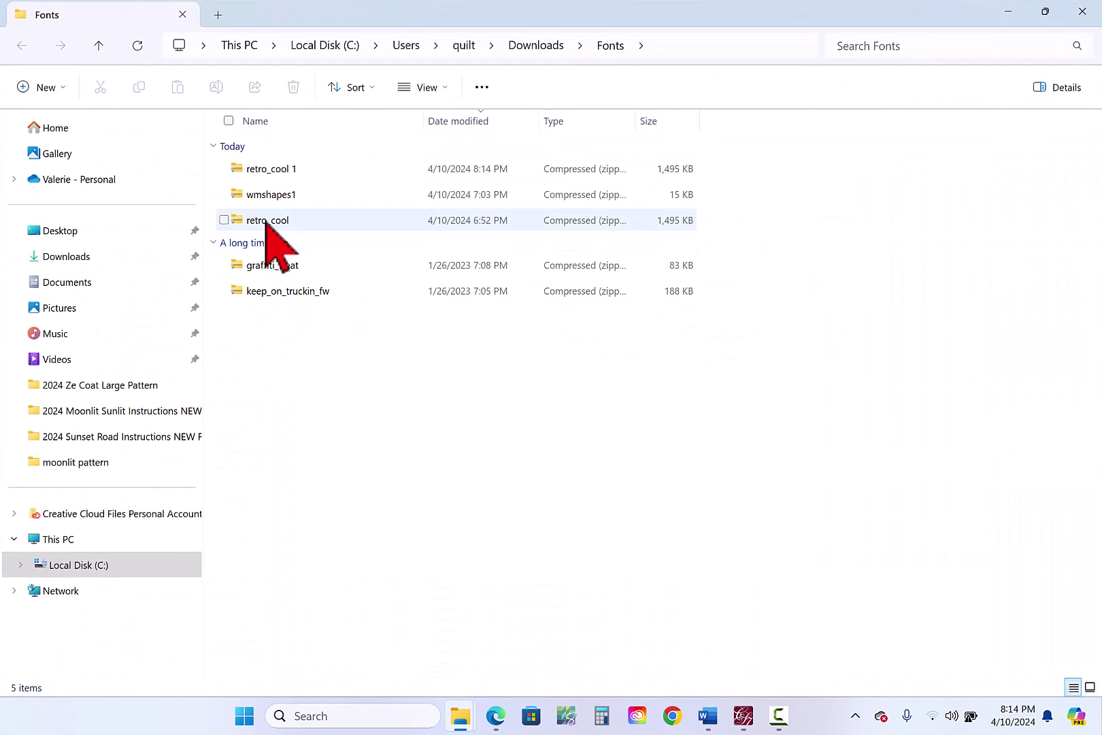
right_click(265, 221)
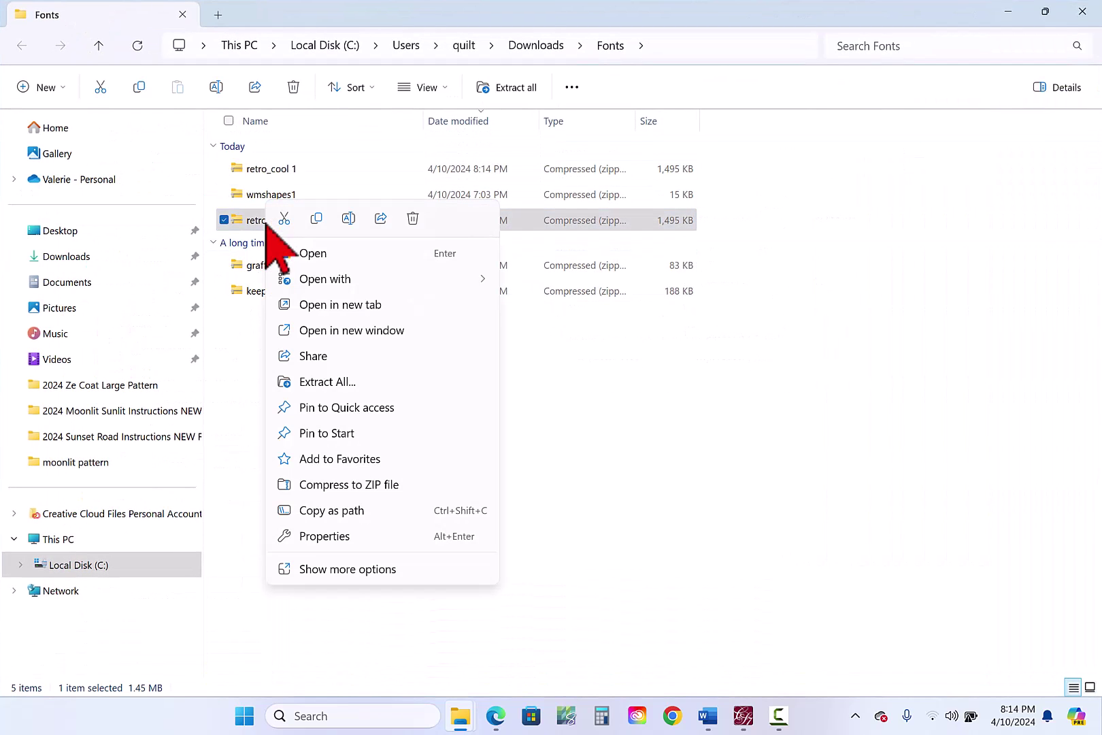
click(345, 385)
key(Return)
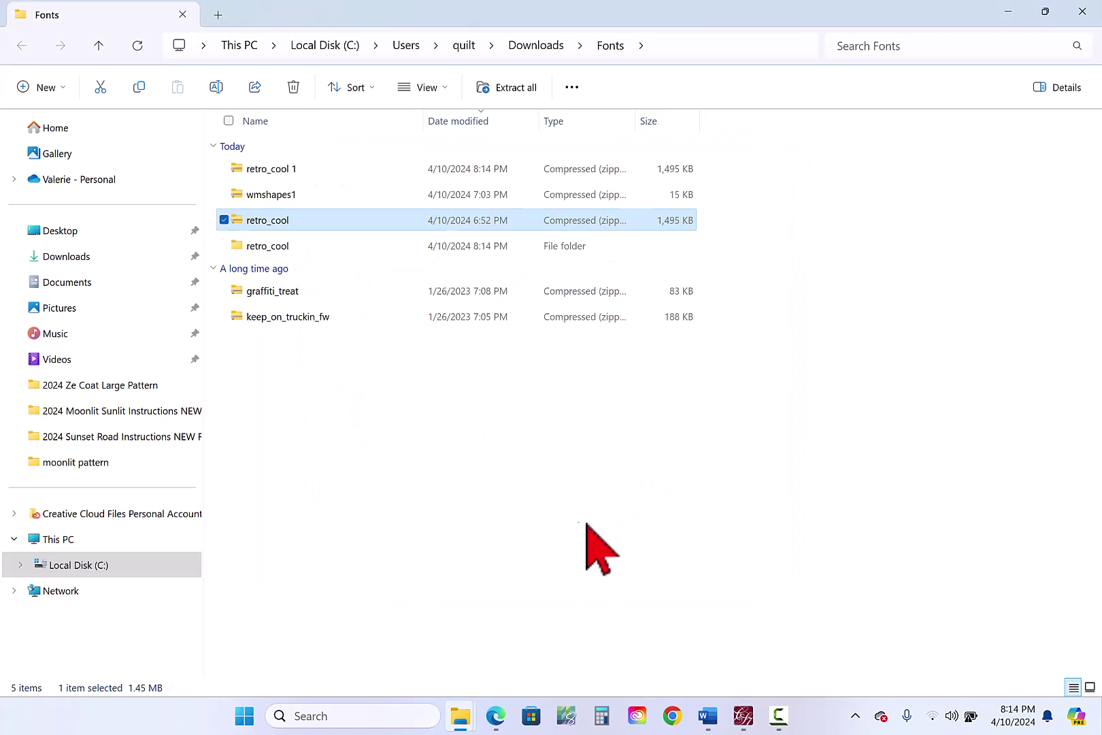
click(364, 453)
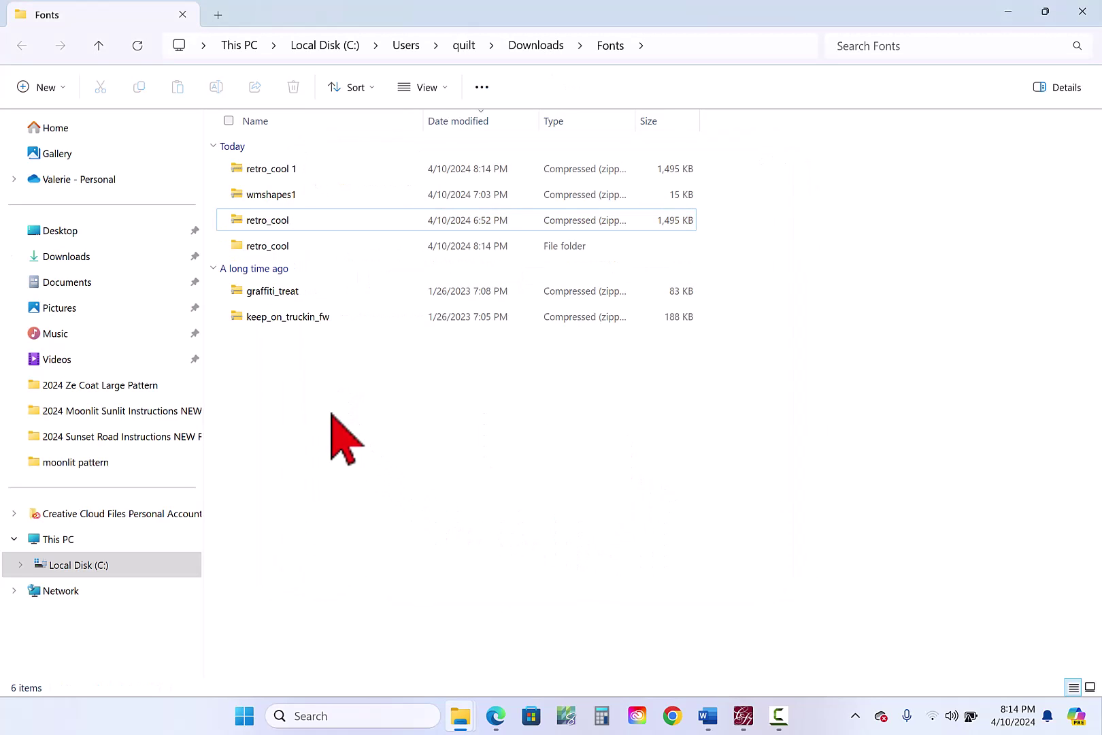
Step: Install the RetroCool-Regular OpenType font from the extracted retro_cool folder, replacing the installed copy, and close its preview
click(264, 251)
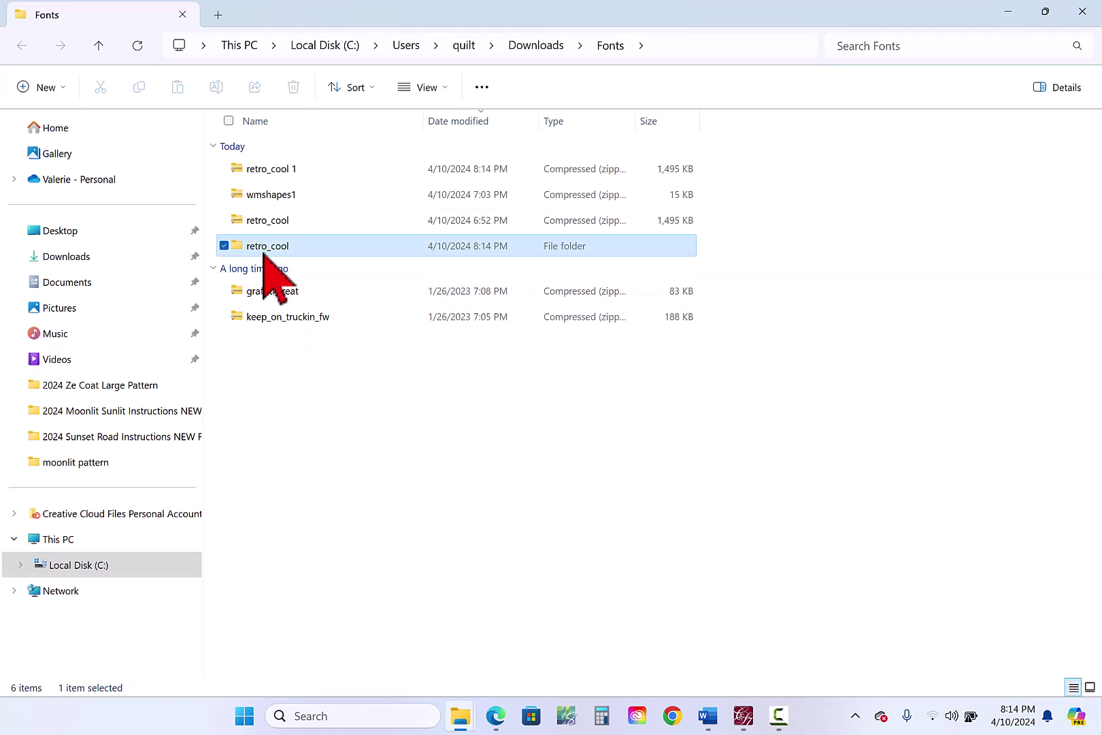
double_click(263, 250)
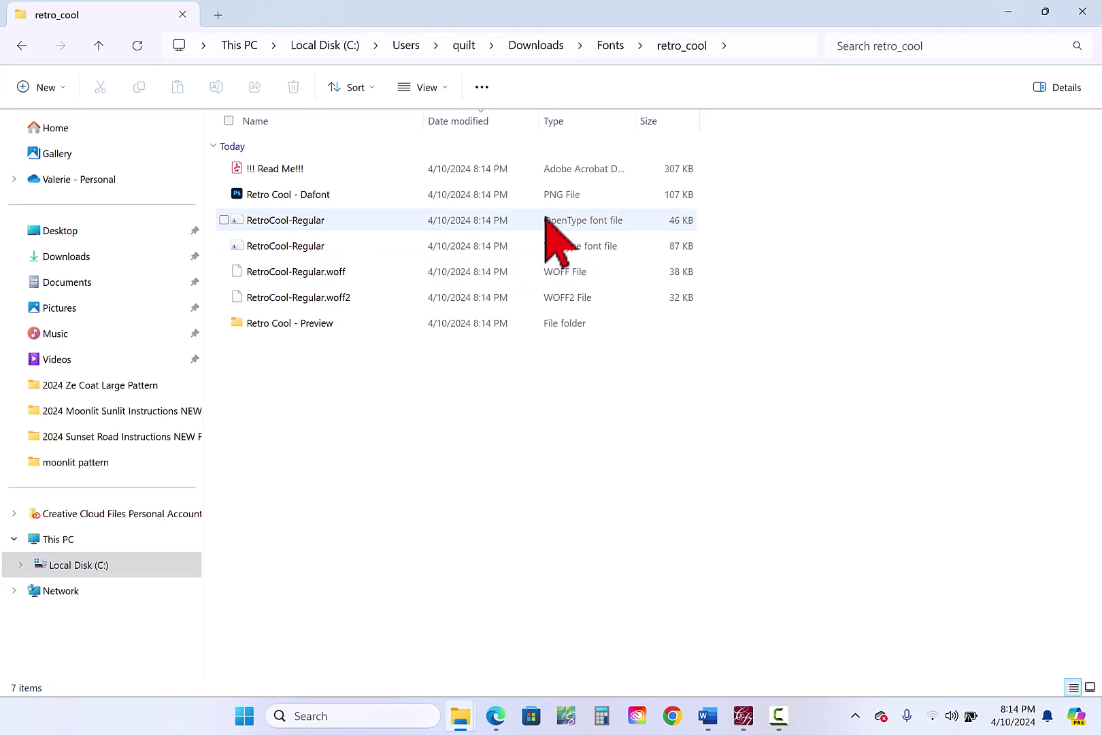
double_click(304, 223)
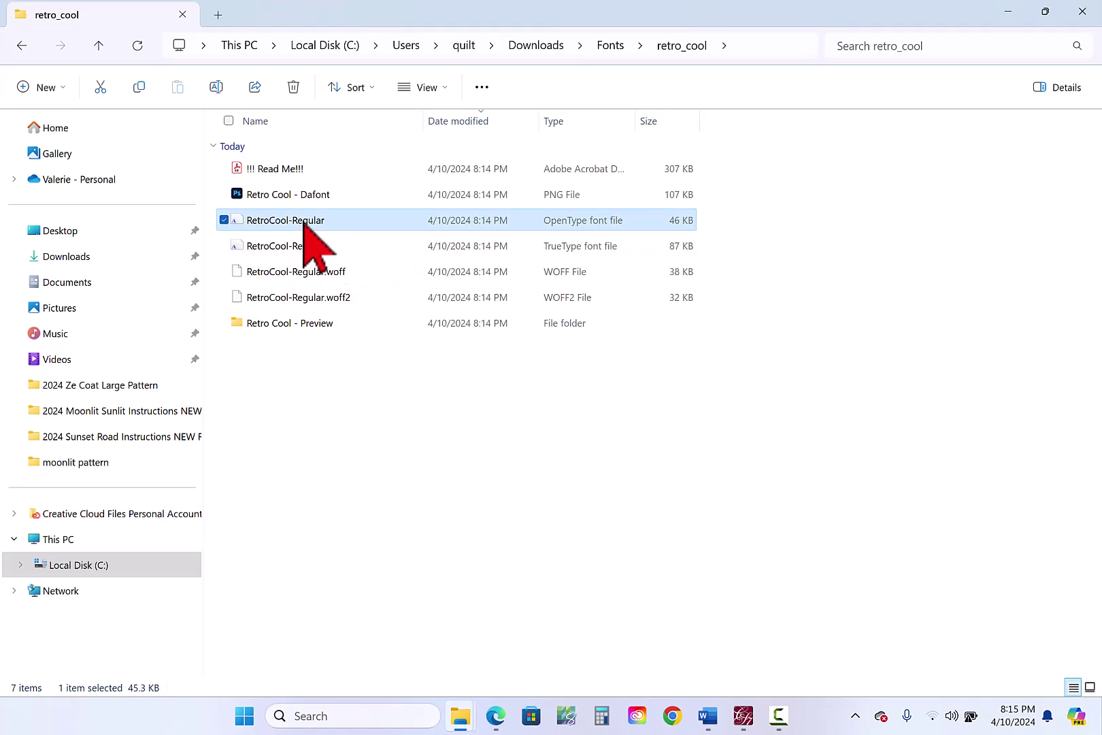
click(845, 93)
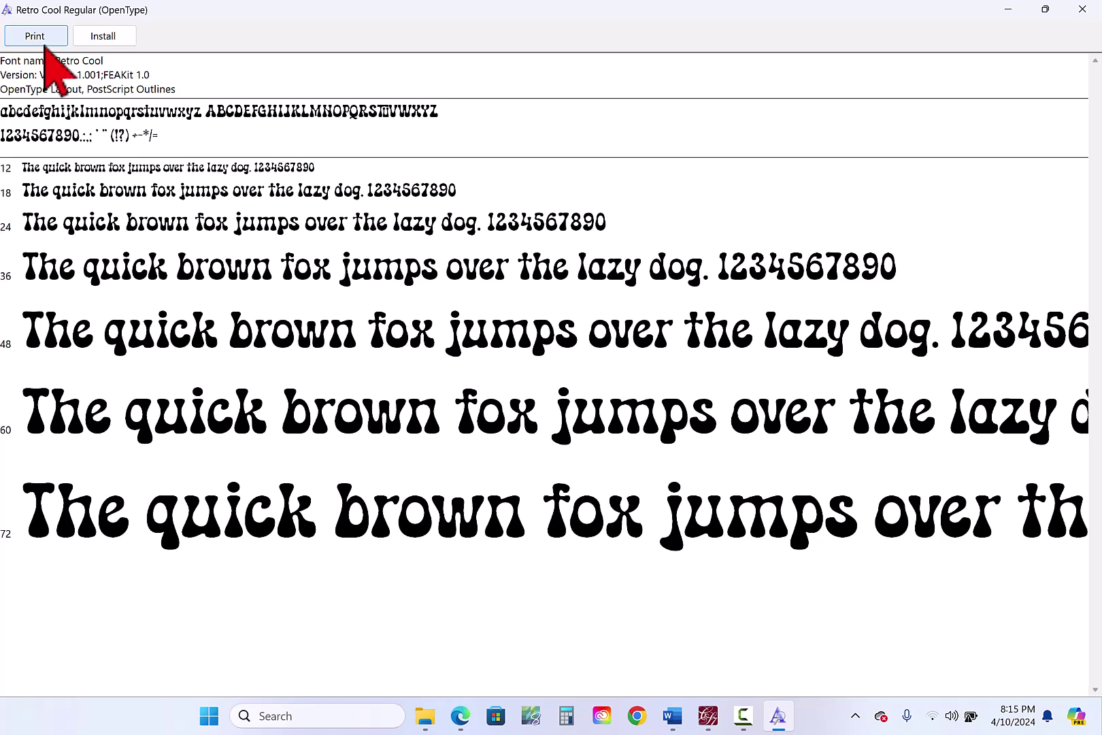
click(113, 36)
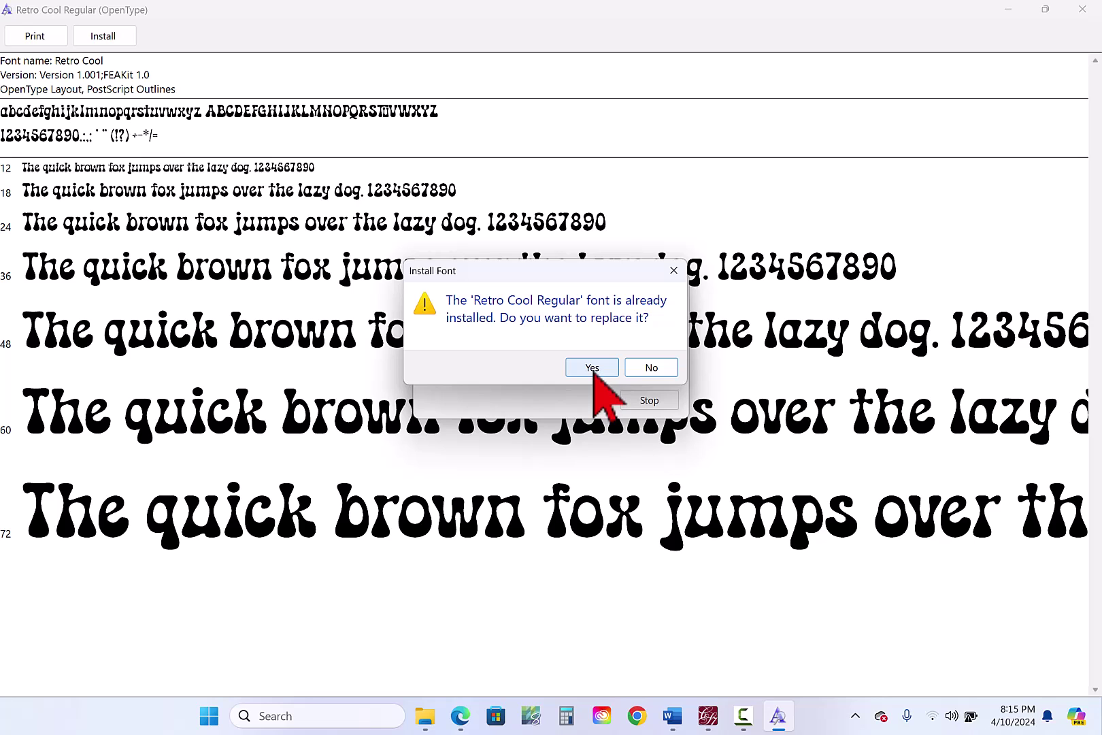
click(593, 369)
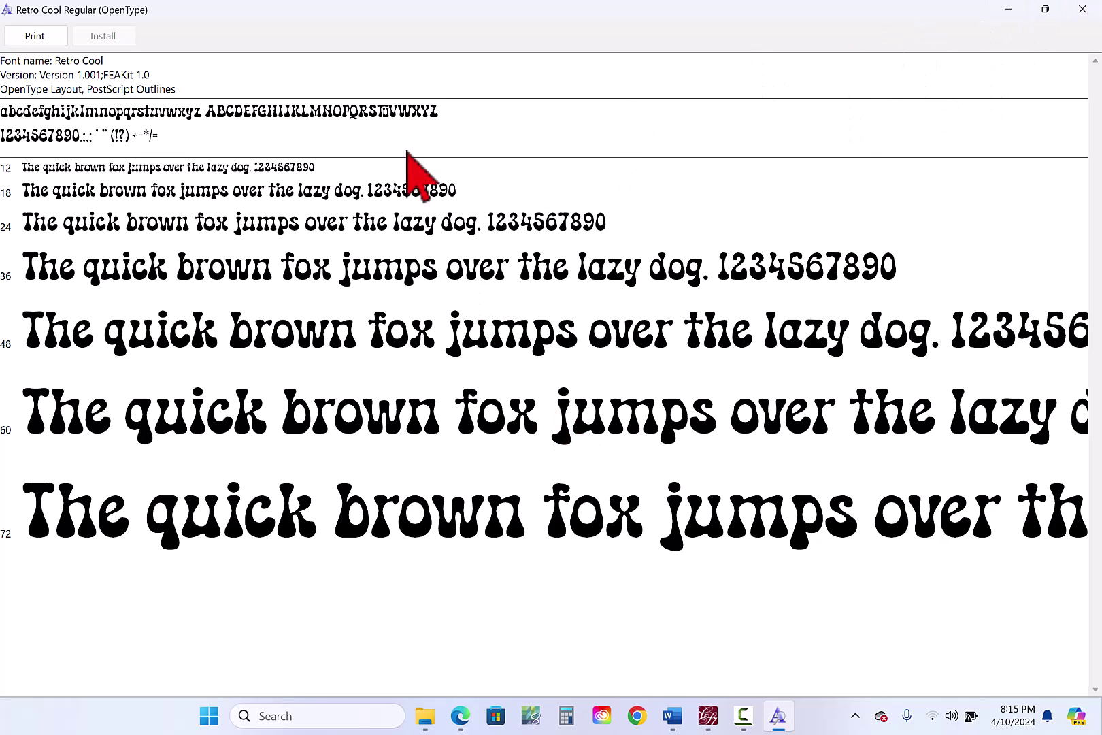
click(1082, 10)
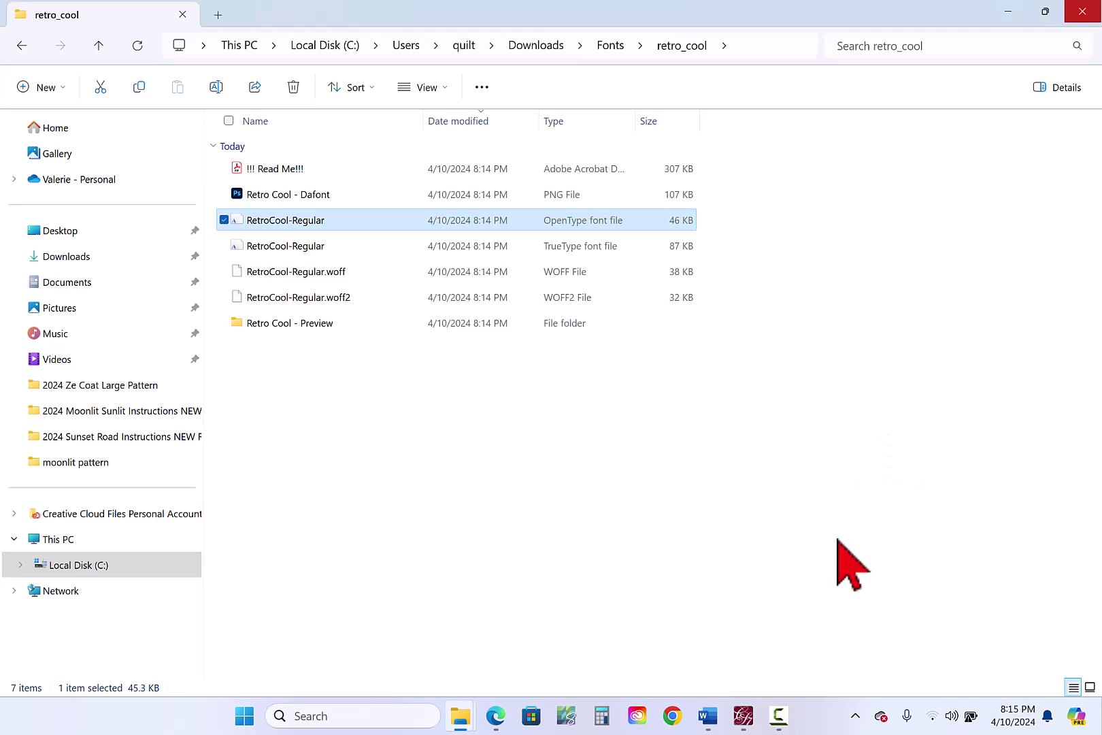
Step: Search Windows for "fonts", open the Fonts control panel and bring its window fully into view on the desktop
click(320, 714)
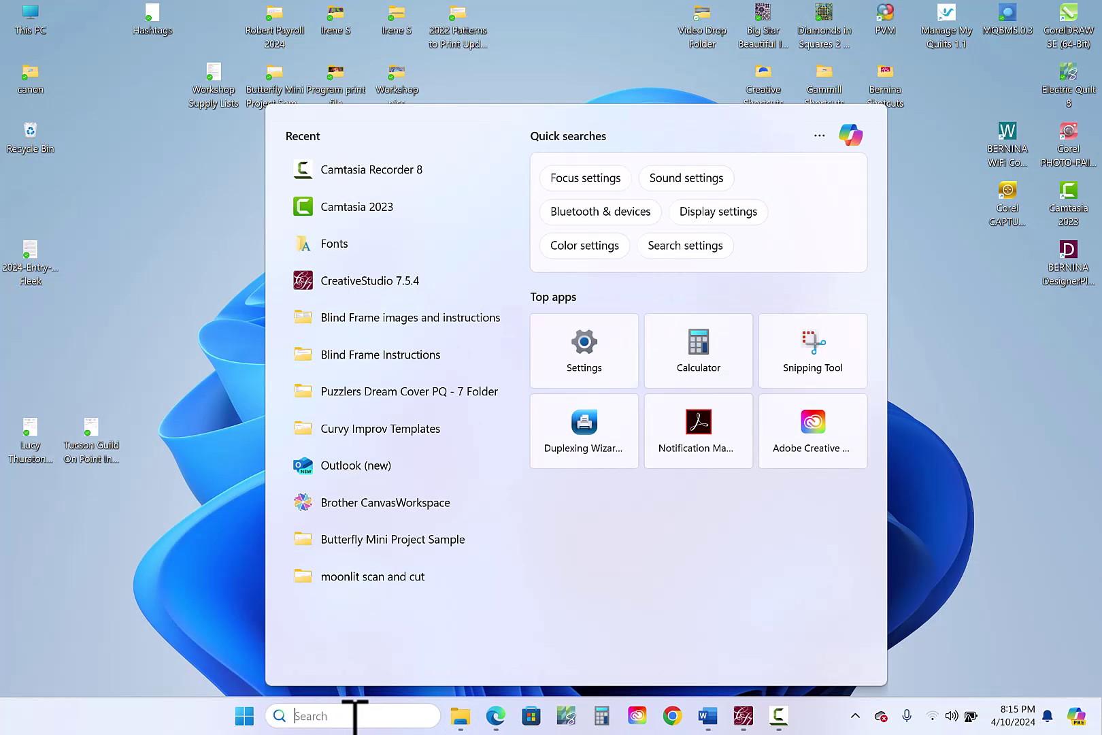
text(fonts)
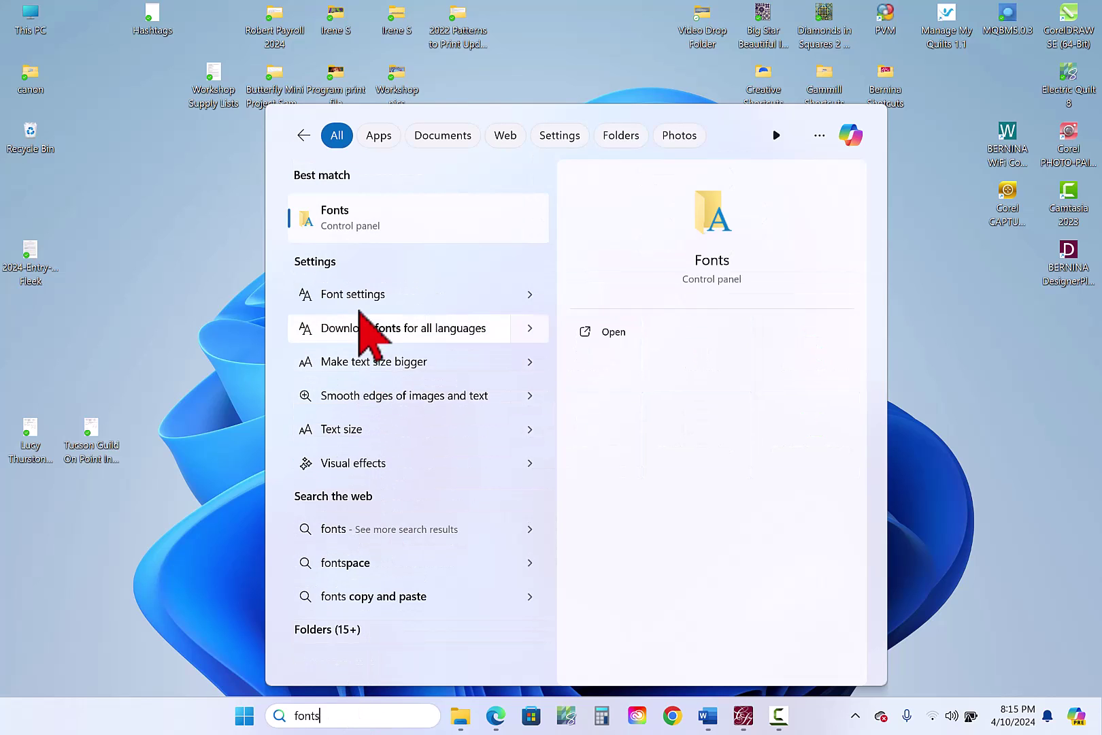
click(368, 224)
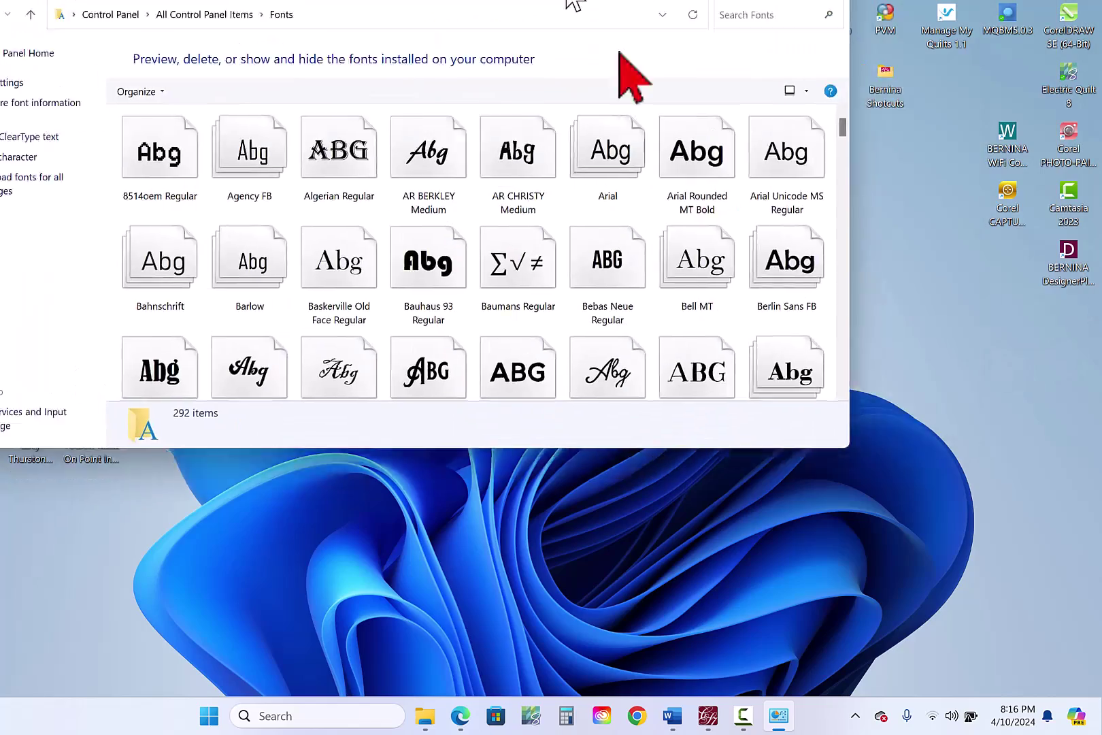
mouse_move(635, 27)
mouse_down()
mouse_move(700, 112)
mouse_move(639, 26)
mouse_up()
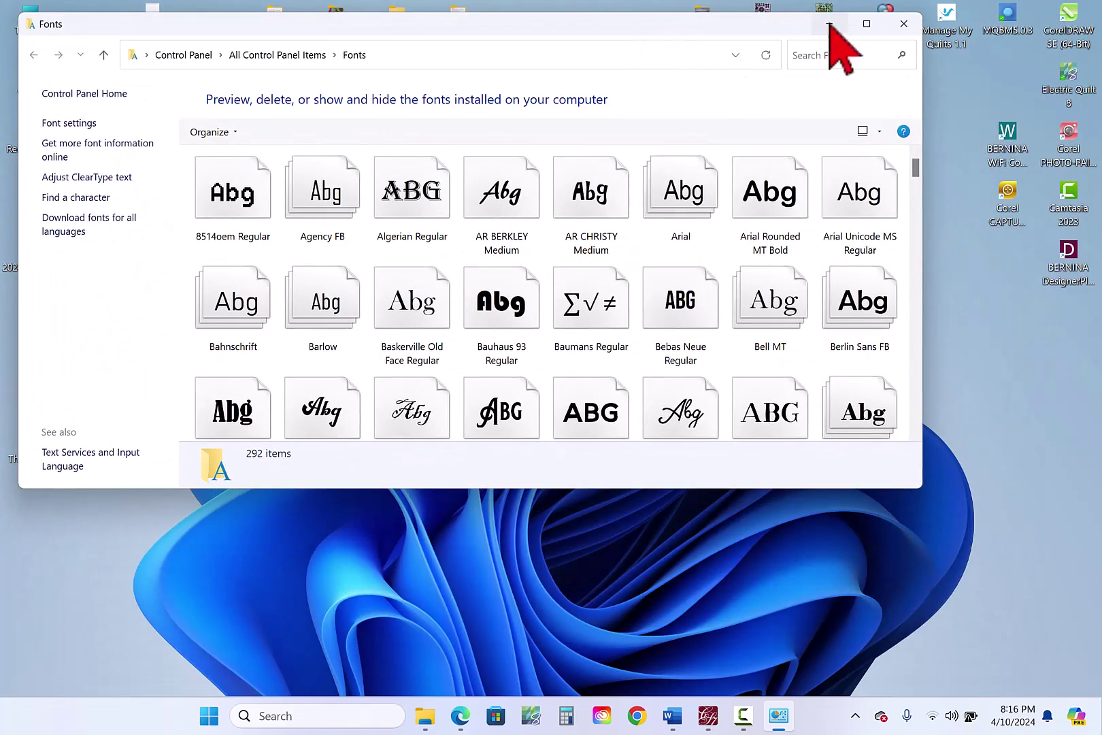
Step: Maximize the Fonts window, browse the installed fonts including Brilon Regular and Curlz MT Regular through to the end of the collection, and minimize it
click(866, 24)
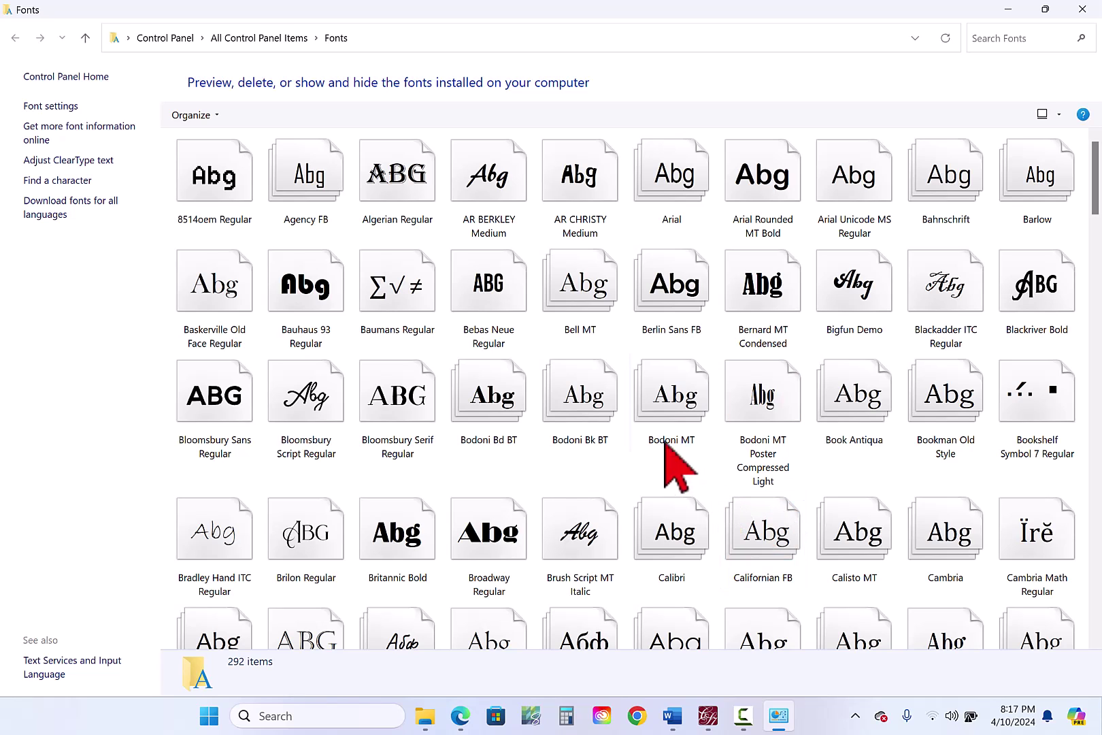
click(320, 537)
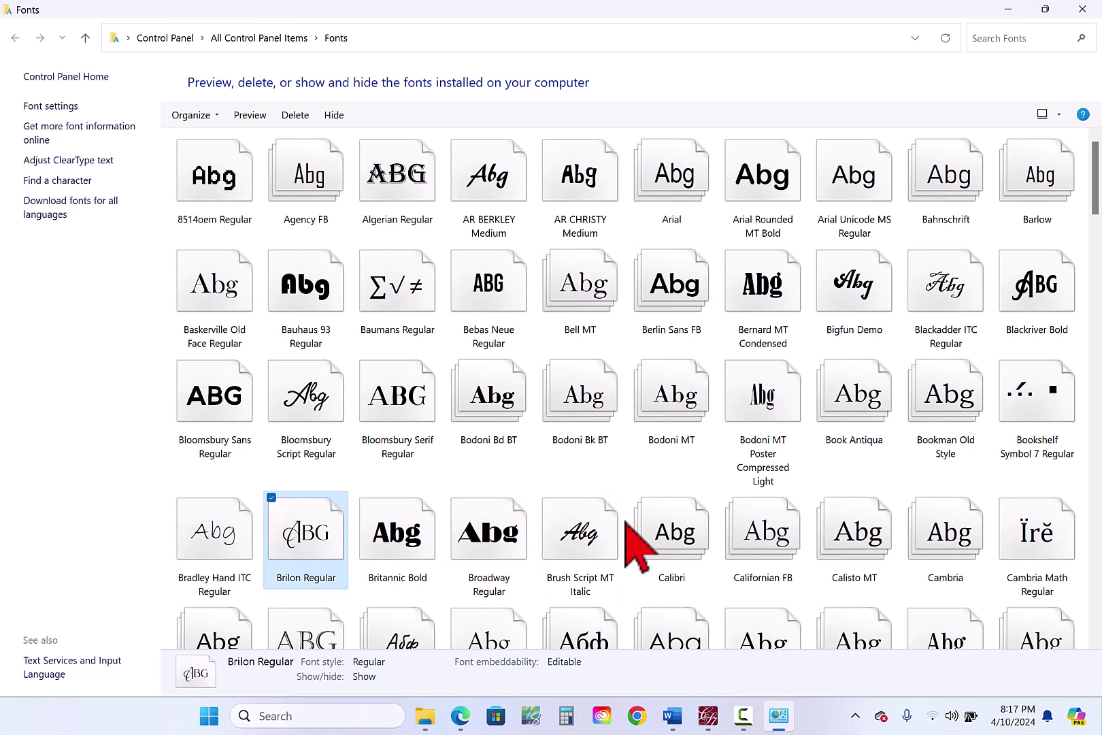
scroll(636, 547, down, 3)
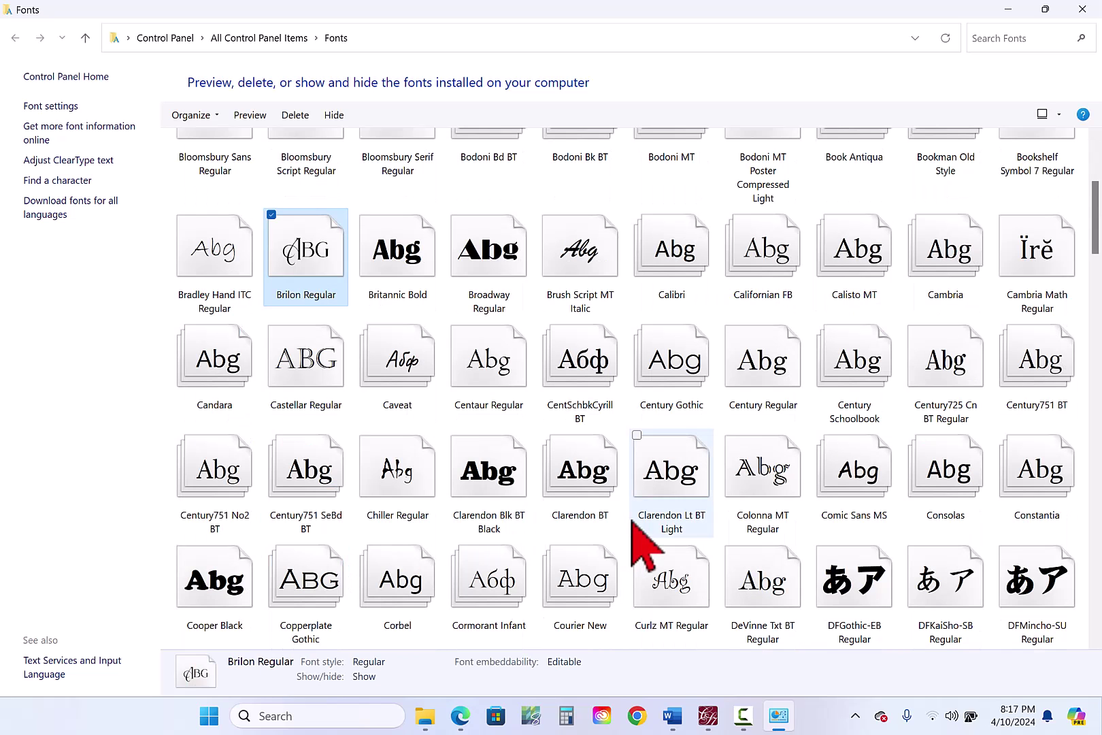
click(676, 590)
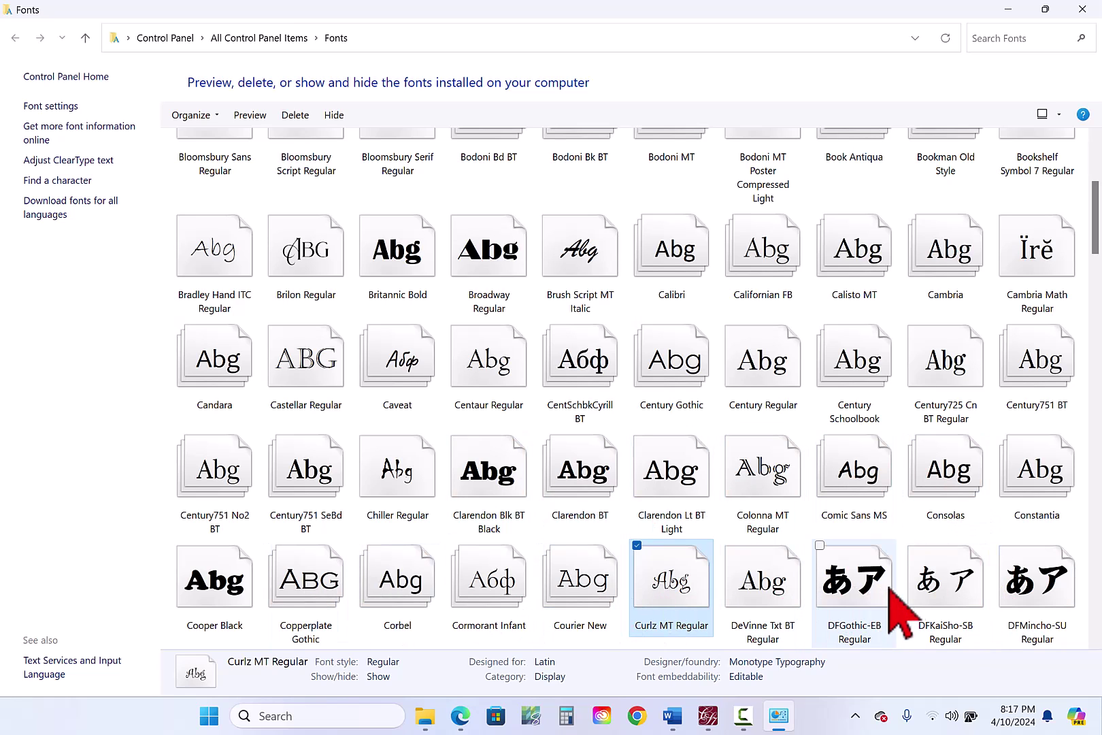
scroll(748, 517, down, 10)
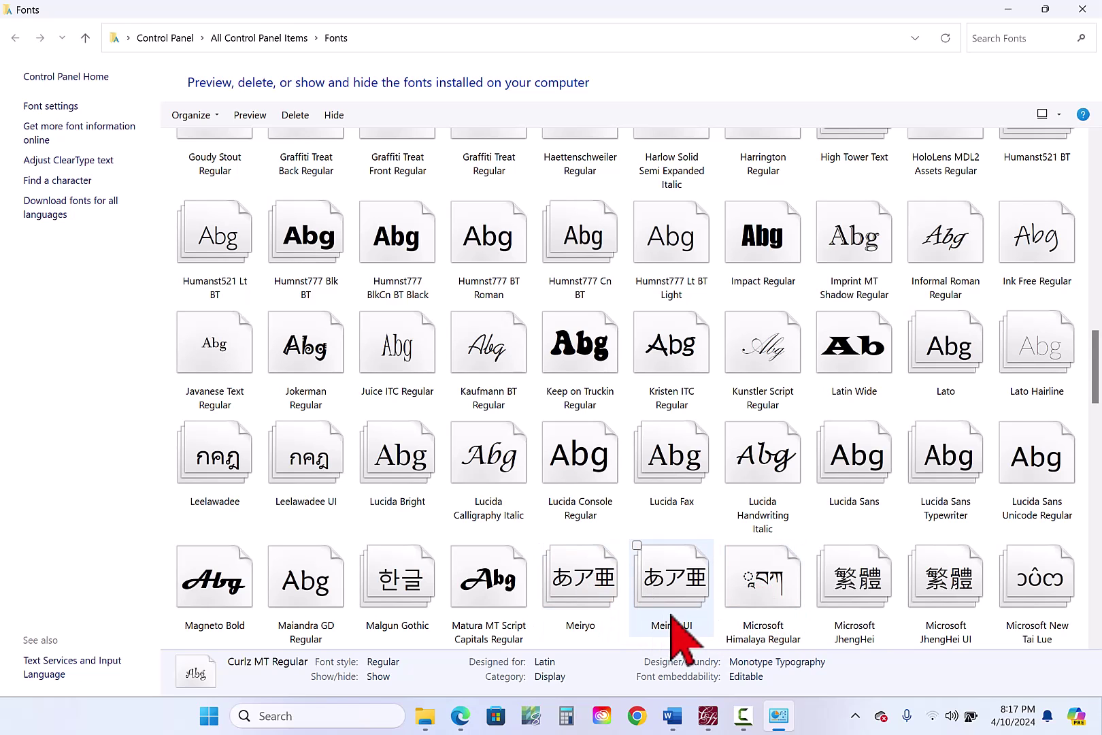
scroll(707, 613, down, 3)
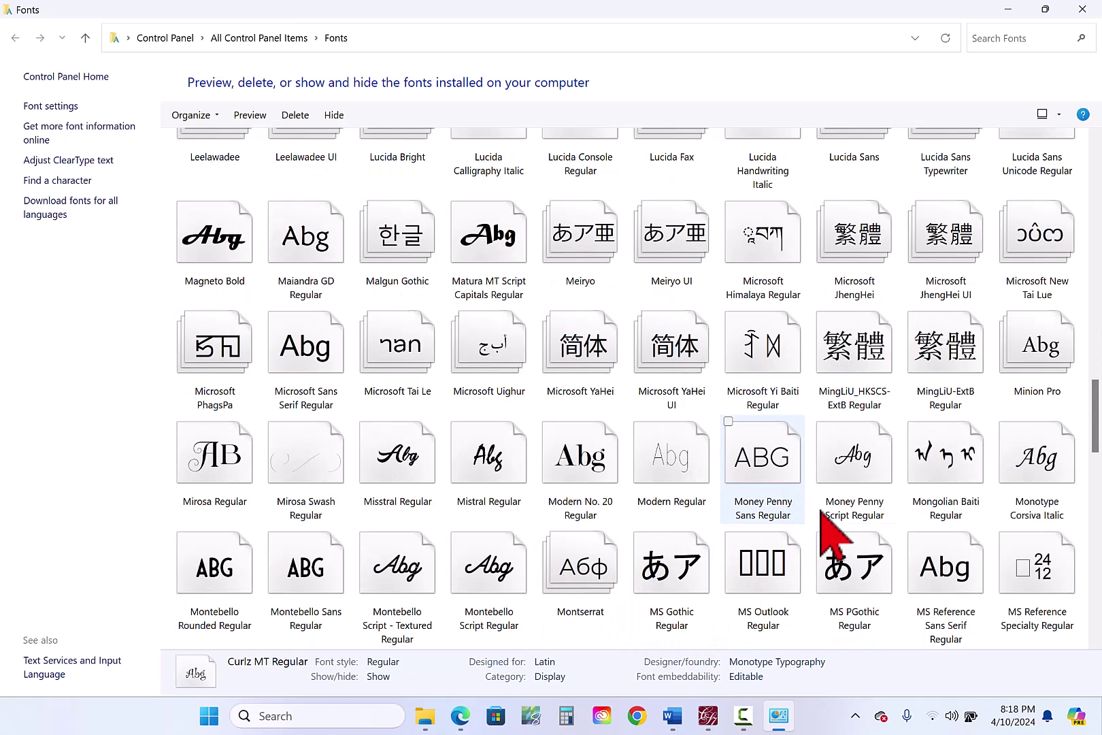
scroll(761, 449, down, 15)
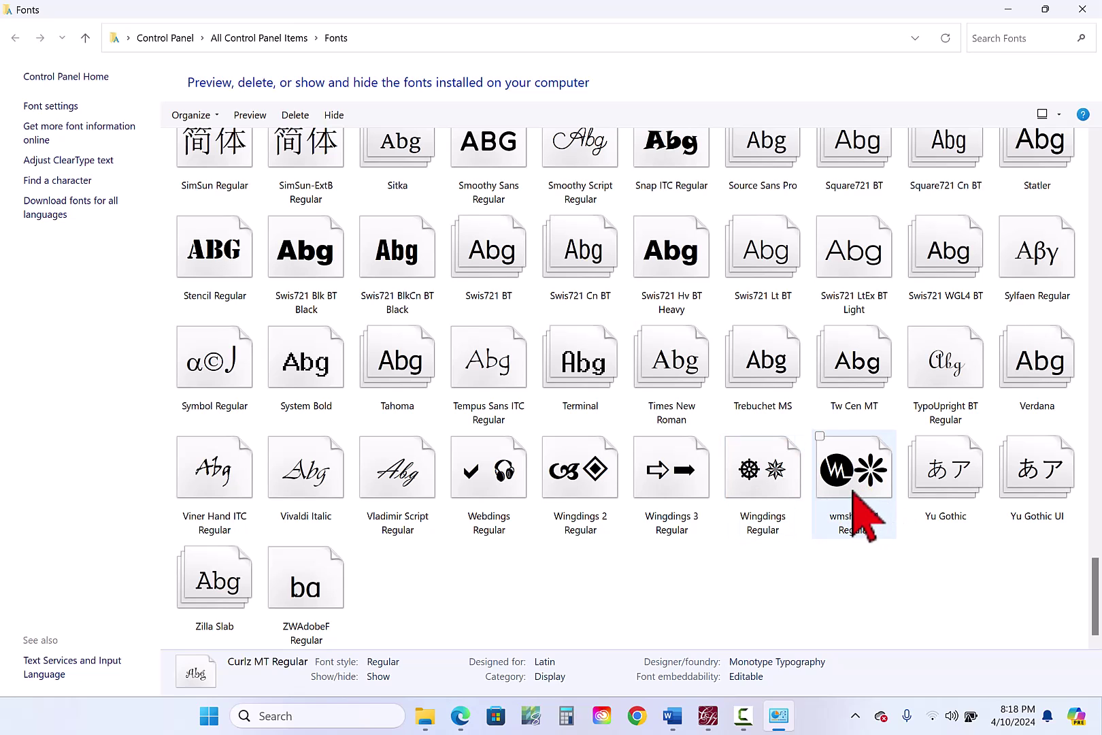
click(1006, 11)
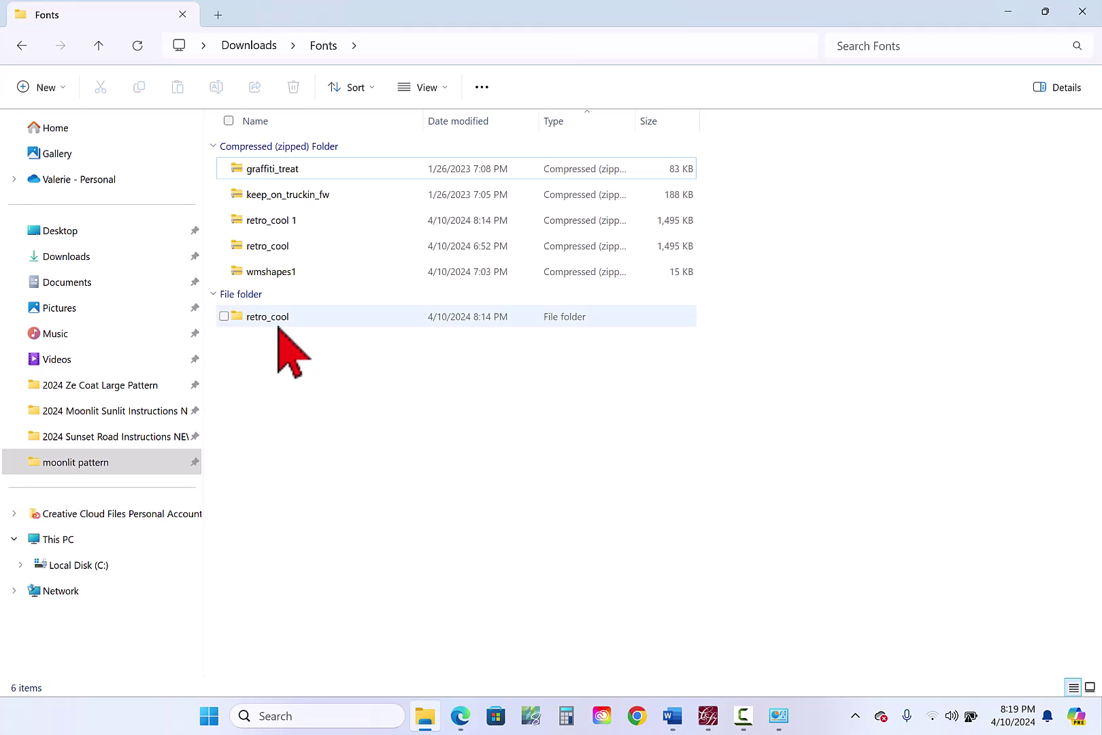
Step: Switch to Creative Studio and close it, saving the open project
mouse_move(278, 327)
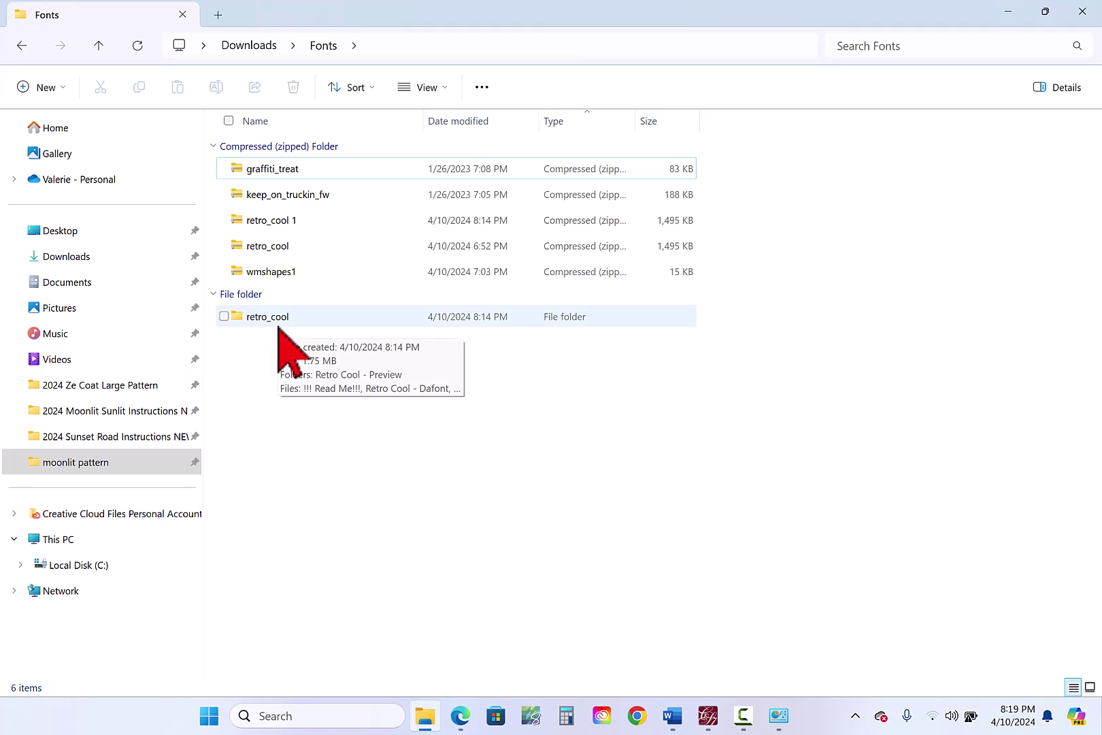
click(710, 717)
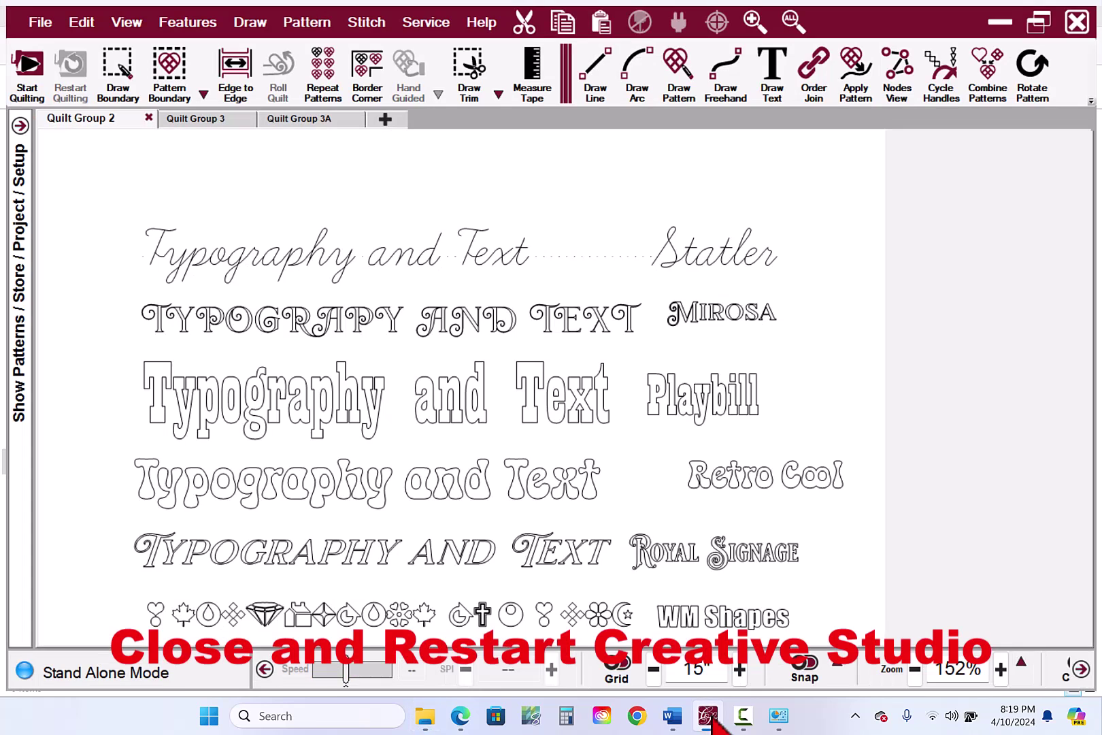
key(alt+F4)
click(655, 471)
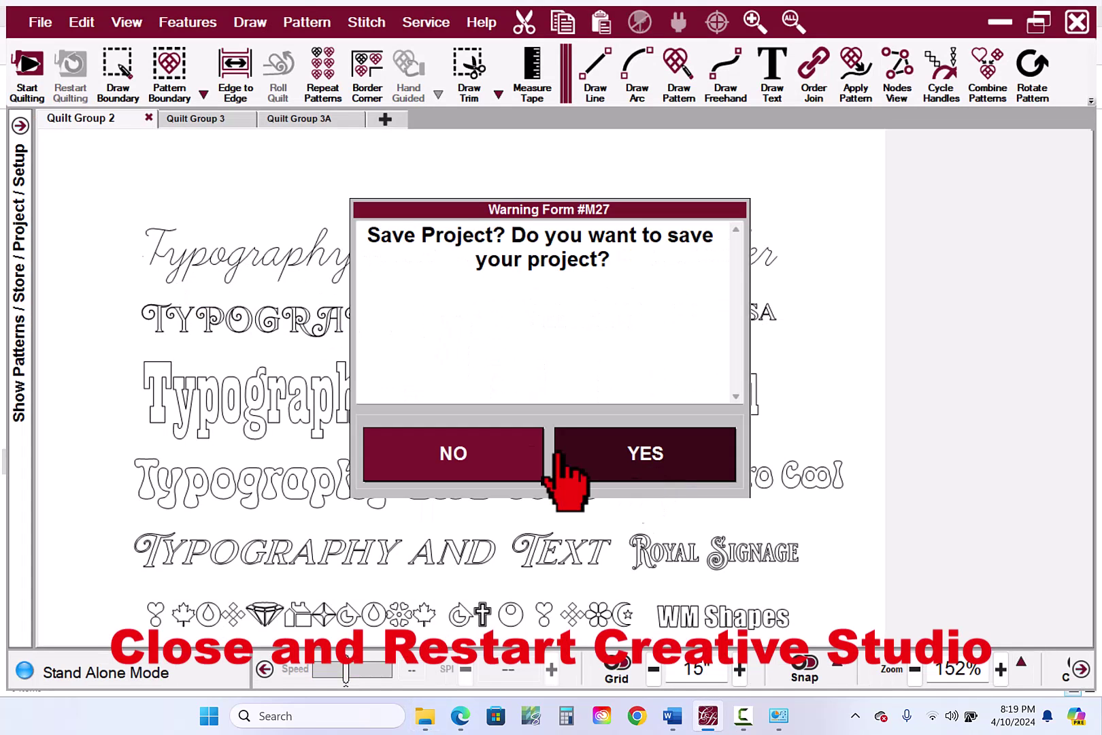
click(658, 466)
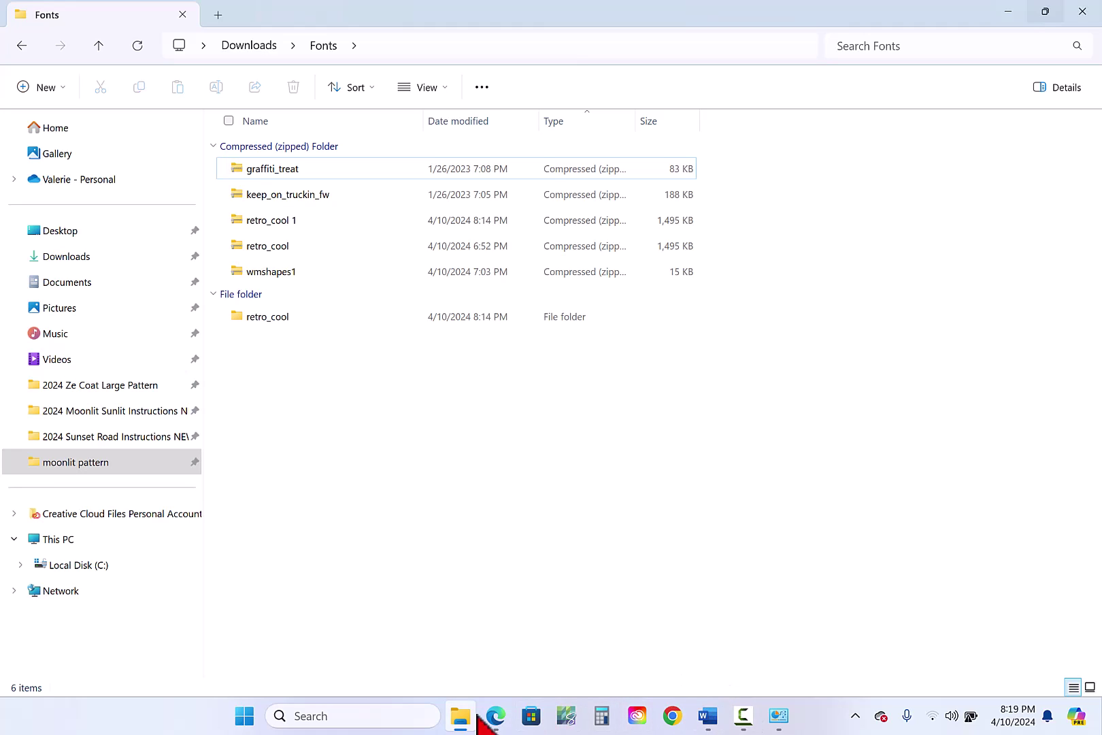
Step: Restart Creative Studio with the typography project, open Quilt Group 3A, and collapse the pattern manager to widen the canvas
mouse_move(495, 721)
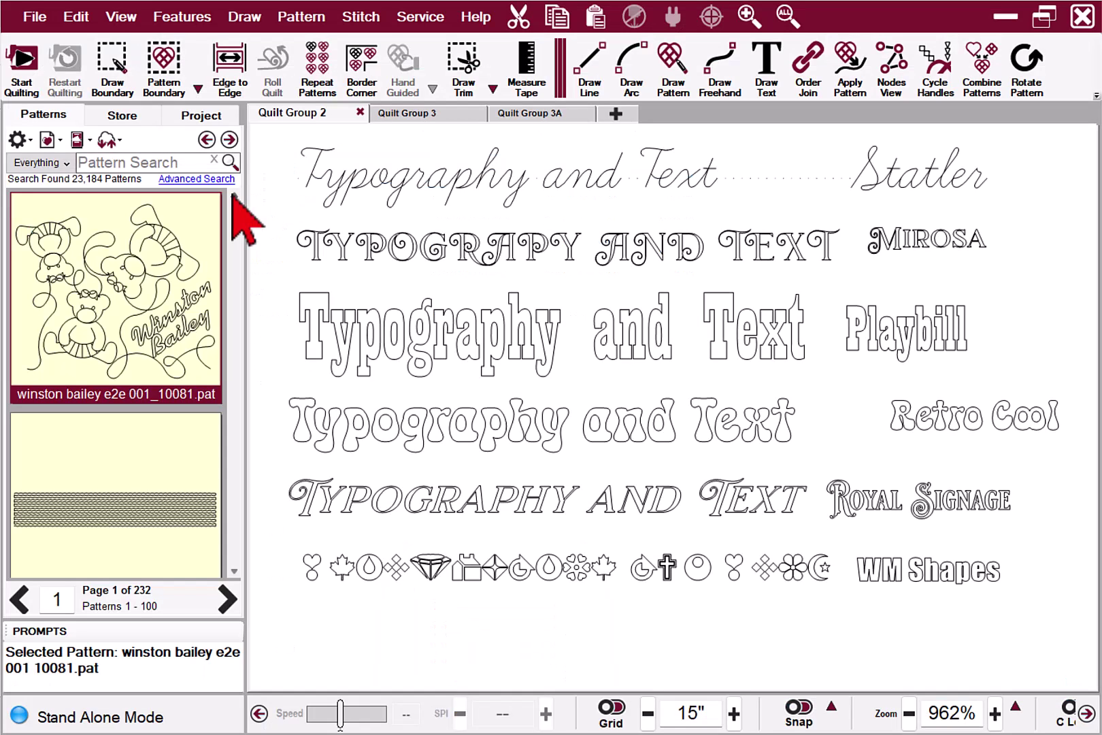
click(555, 112)
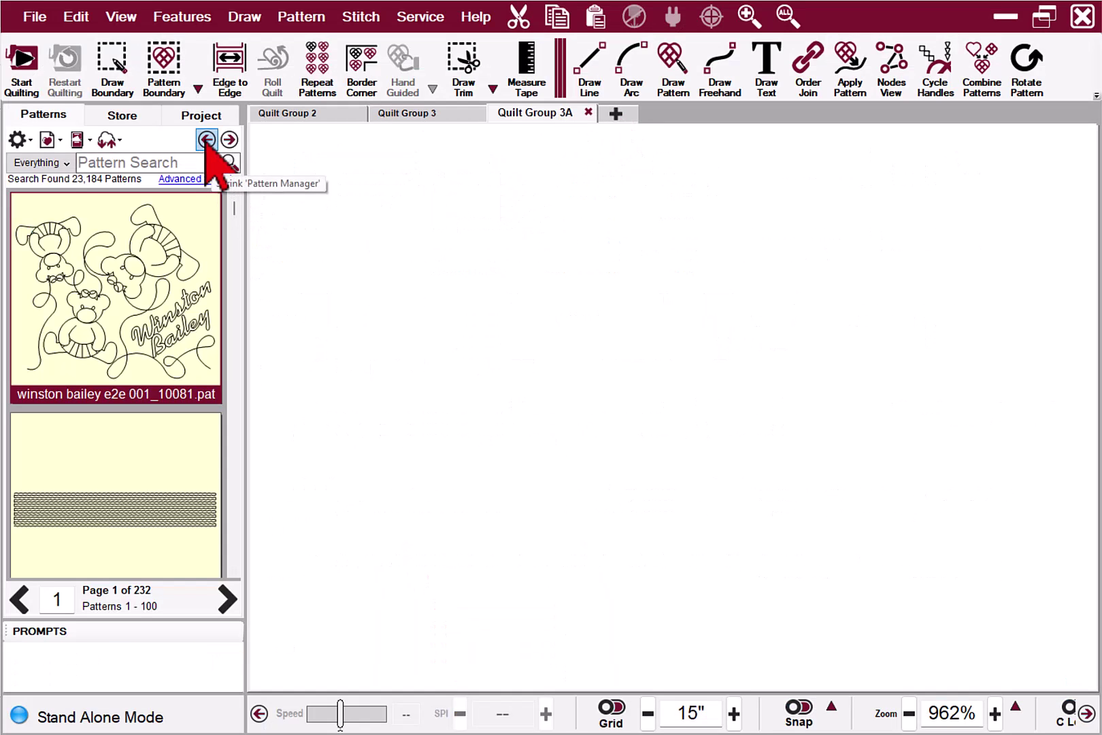
click(207, 139)
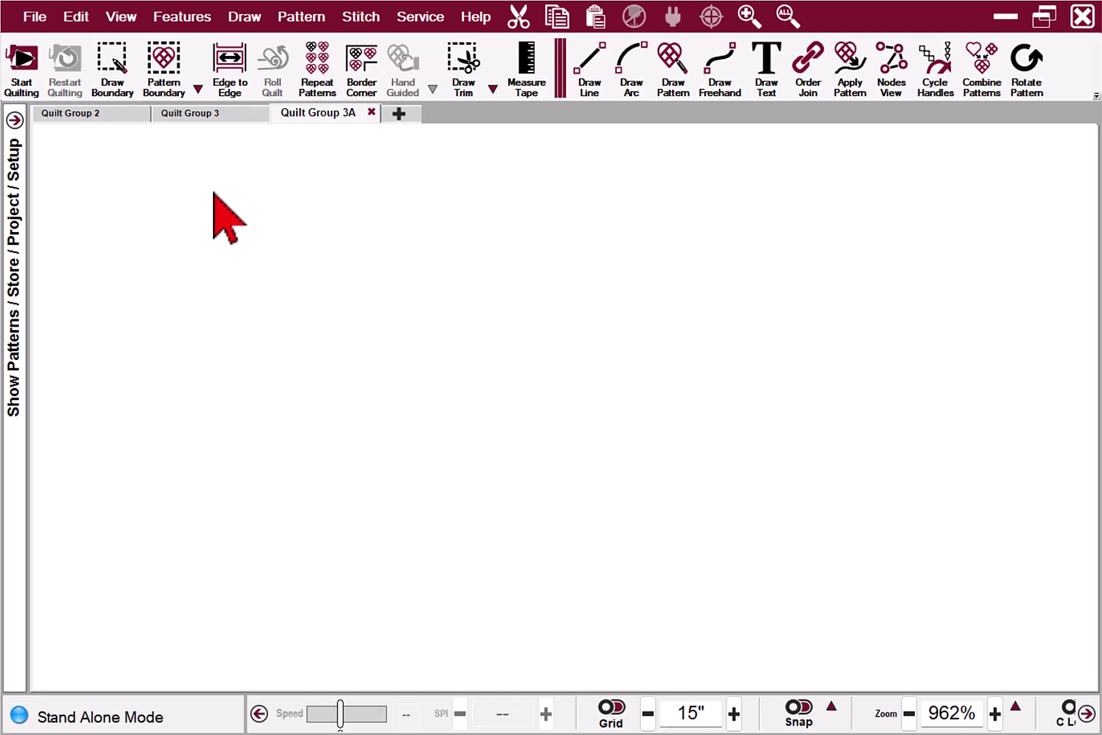
Step: Draw the sample name as Block text in Retro Cool Regular on the blank canvas and commit it with the text command ready to repeat
click(771, 91)
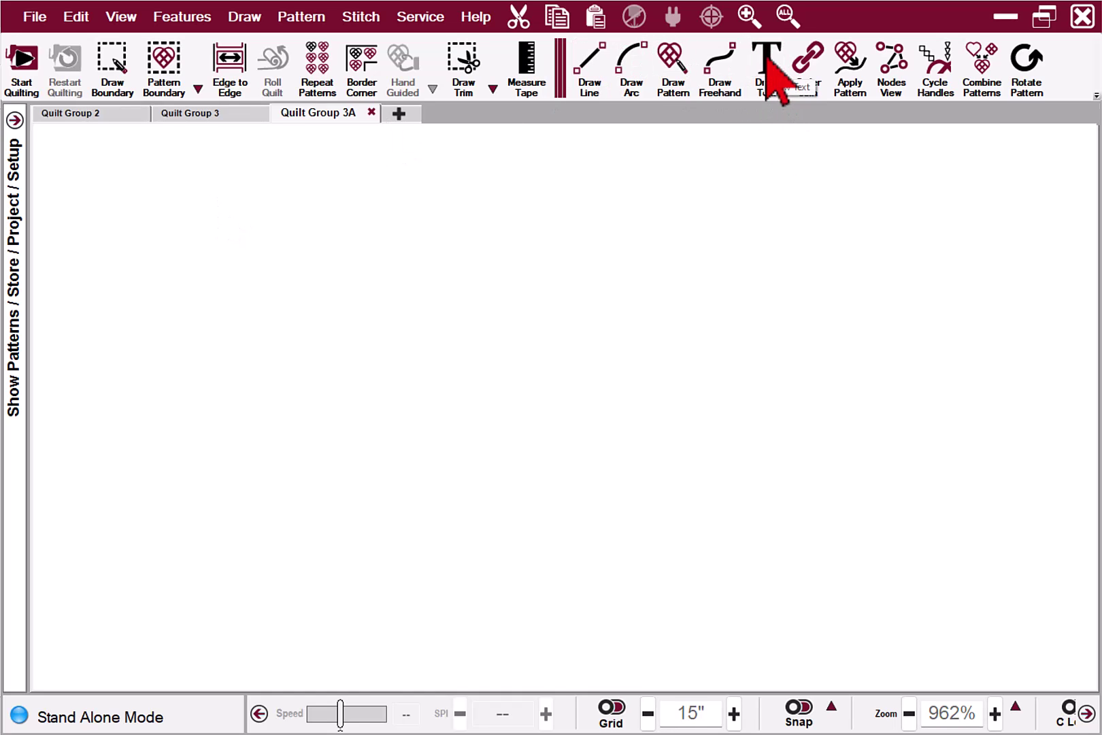
click(731, 411)
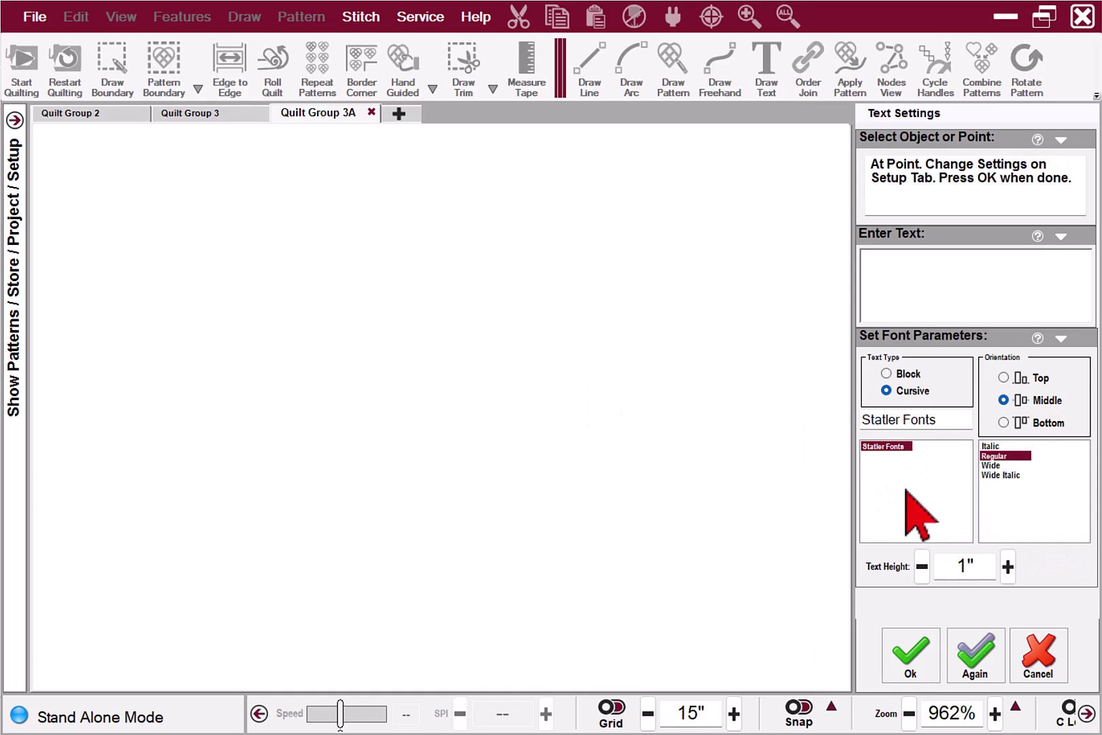
click(886, 374)
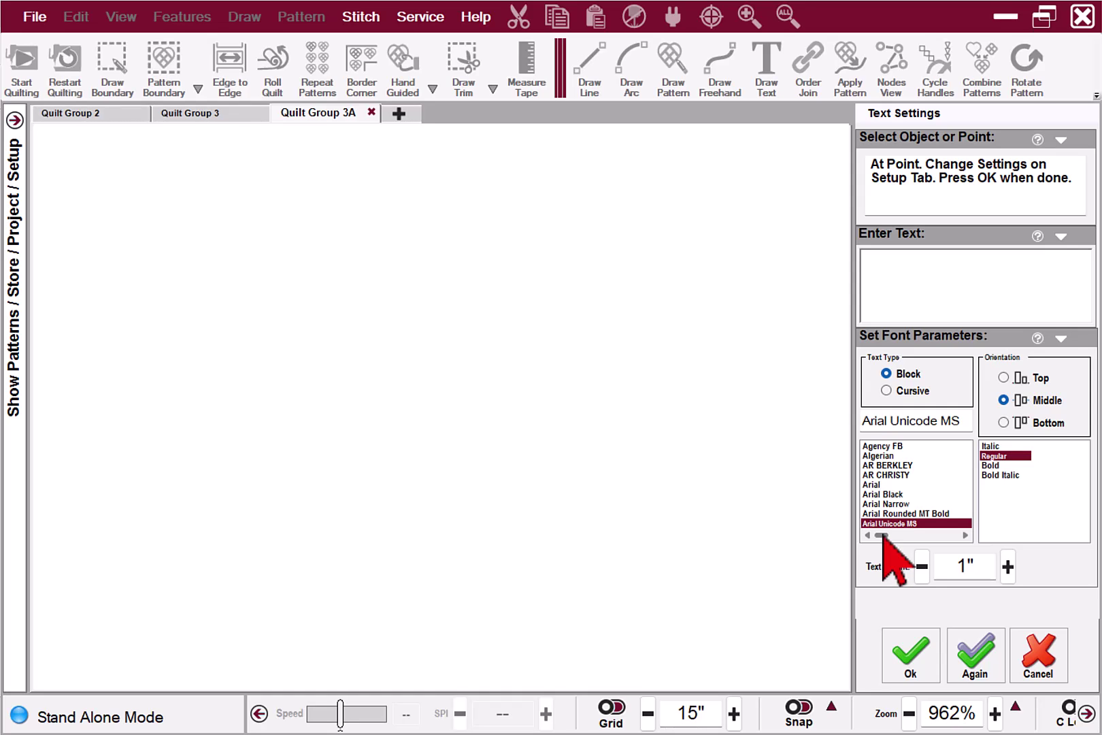
scroll(883, 535, down, 15)
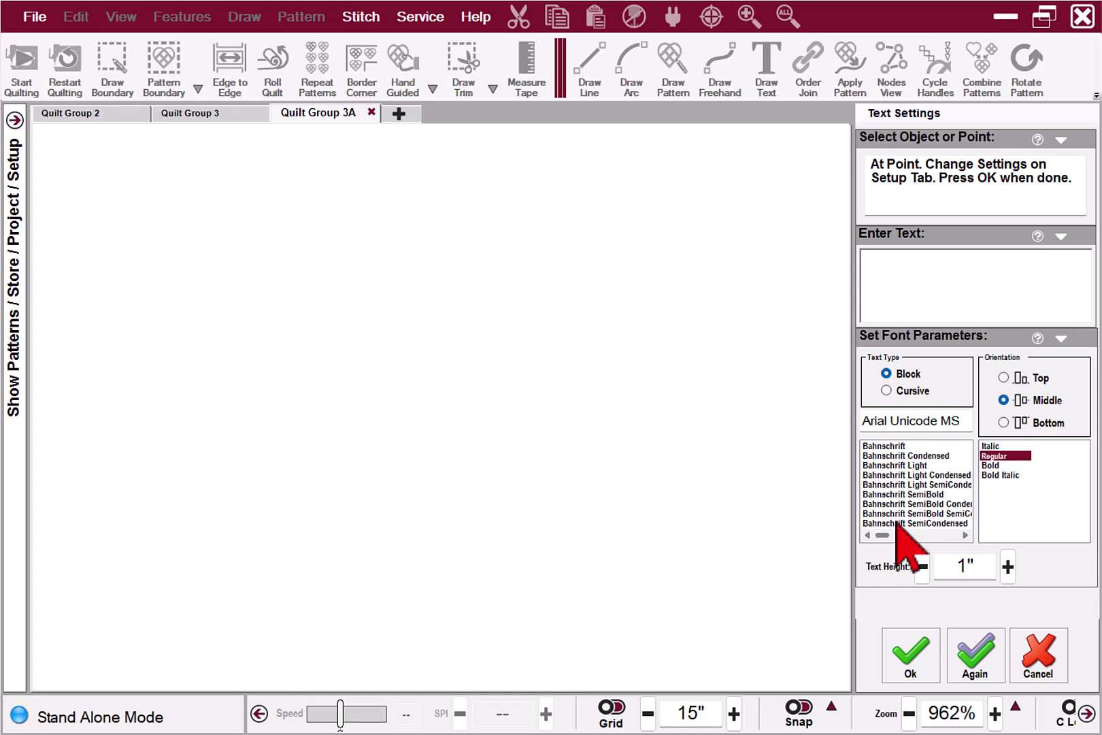
click(885, 514)
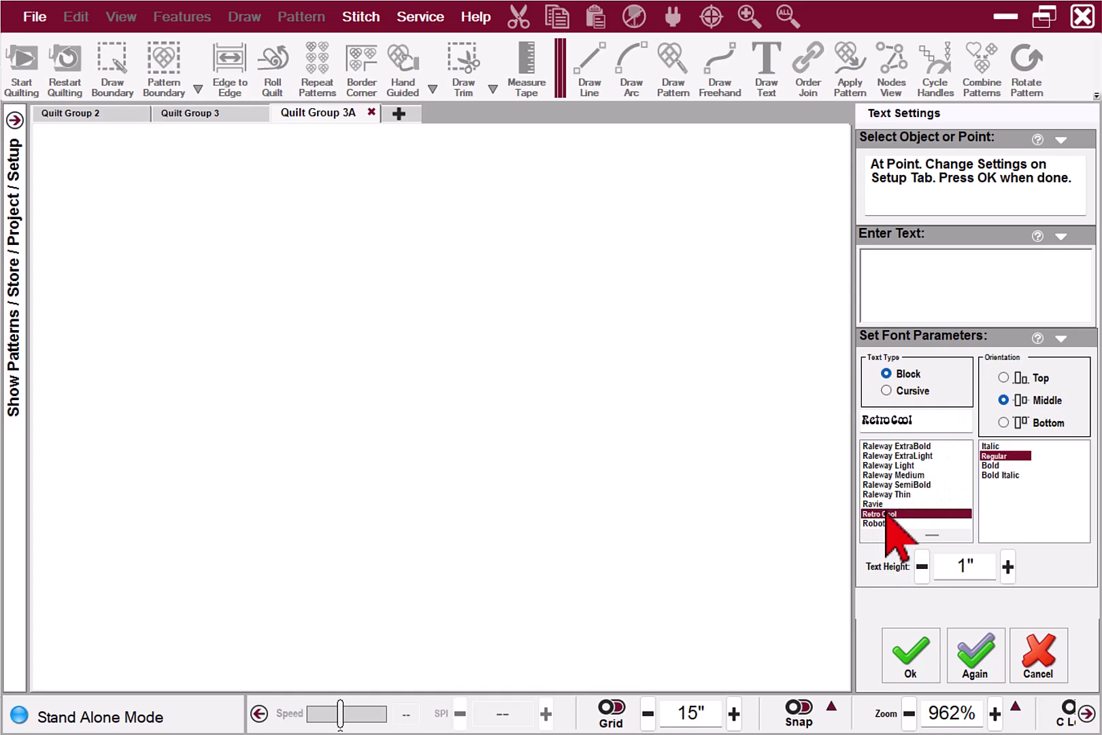
click(886, 311)
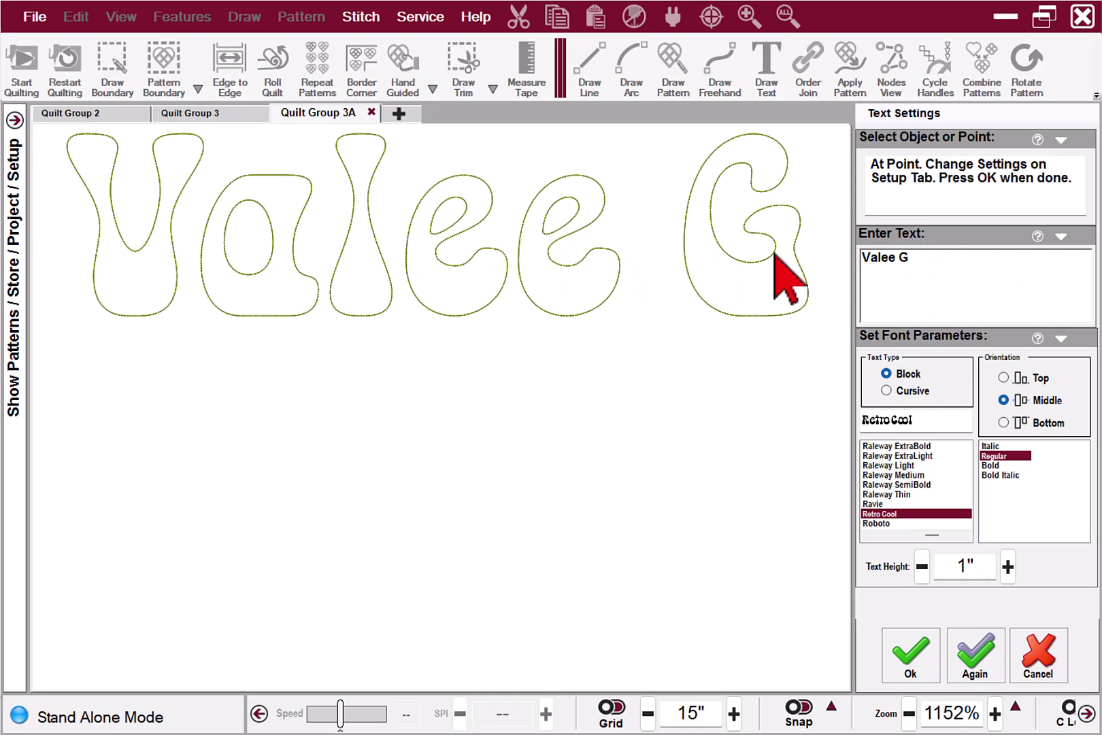
scroll(789, 266, down, 5)
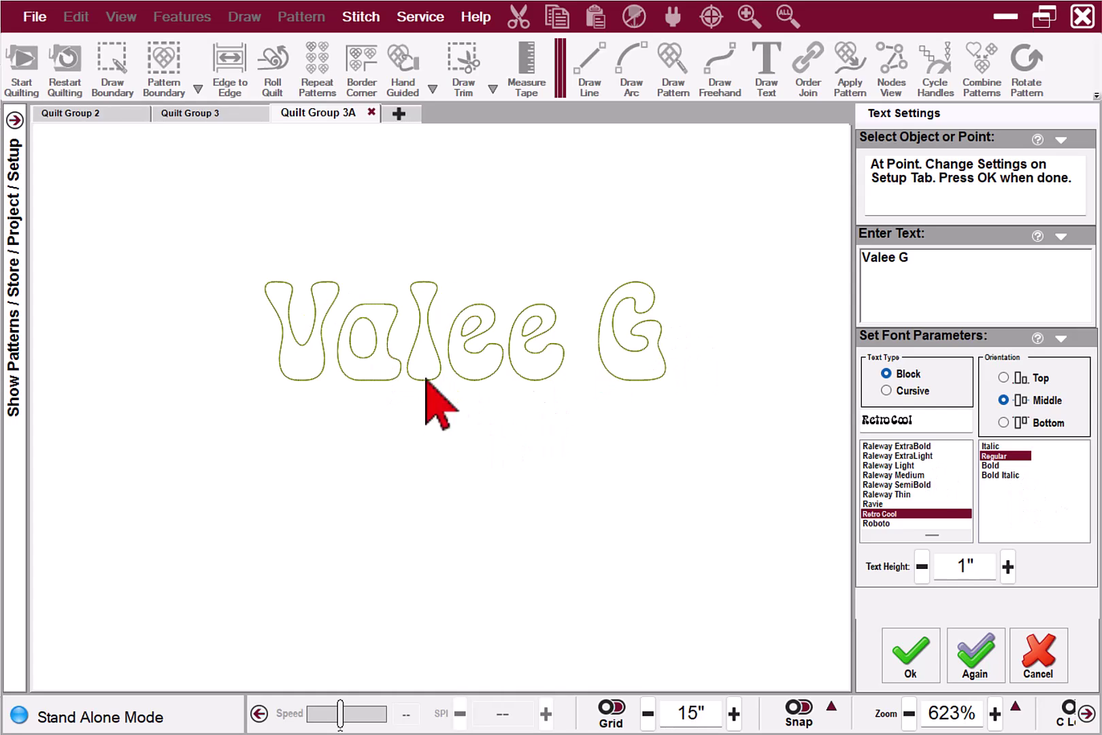
click(994, 467)
click(980, 646)
Step: Place a second copy of the sample name below the first, set in Retro Cool Bold
click(123, 452)
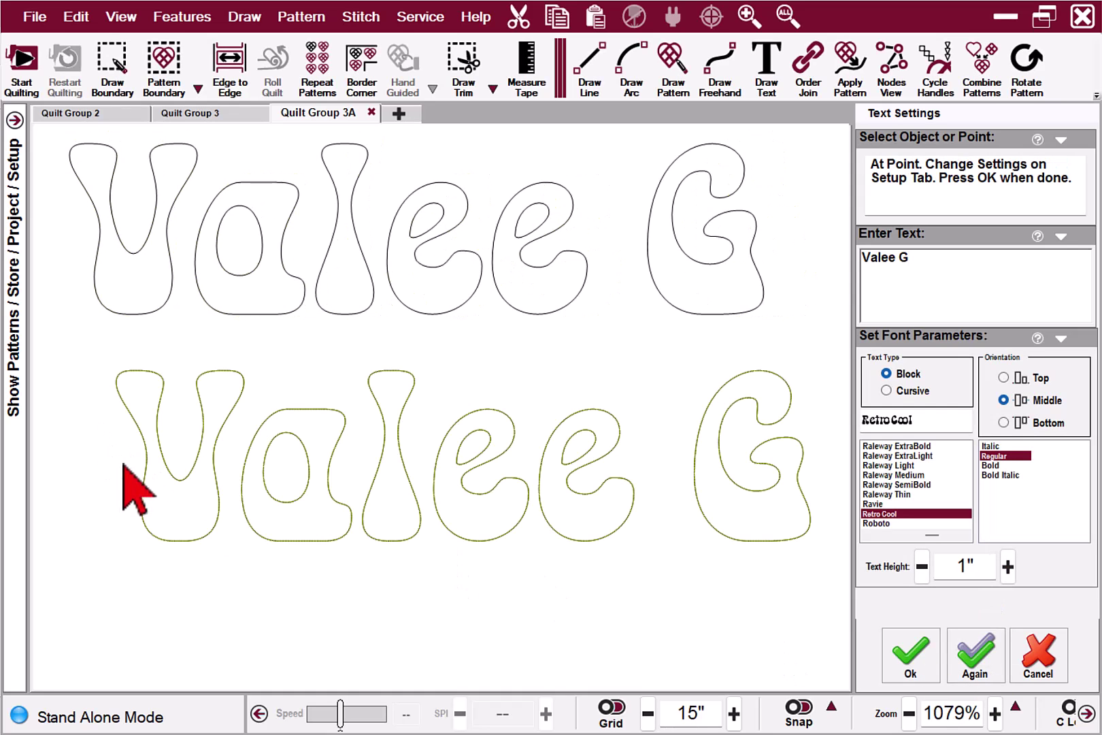
click(995, 466)
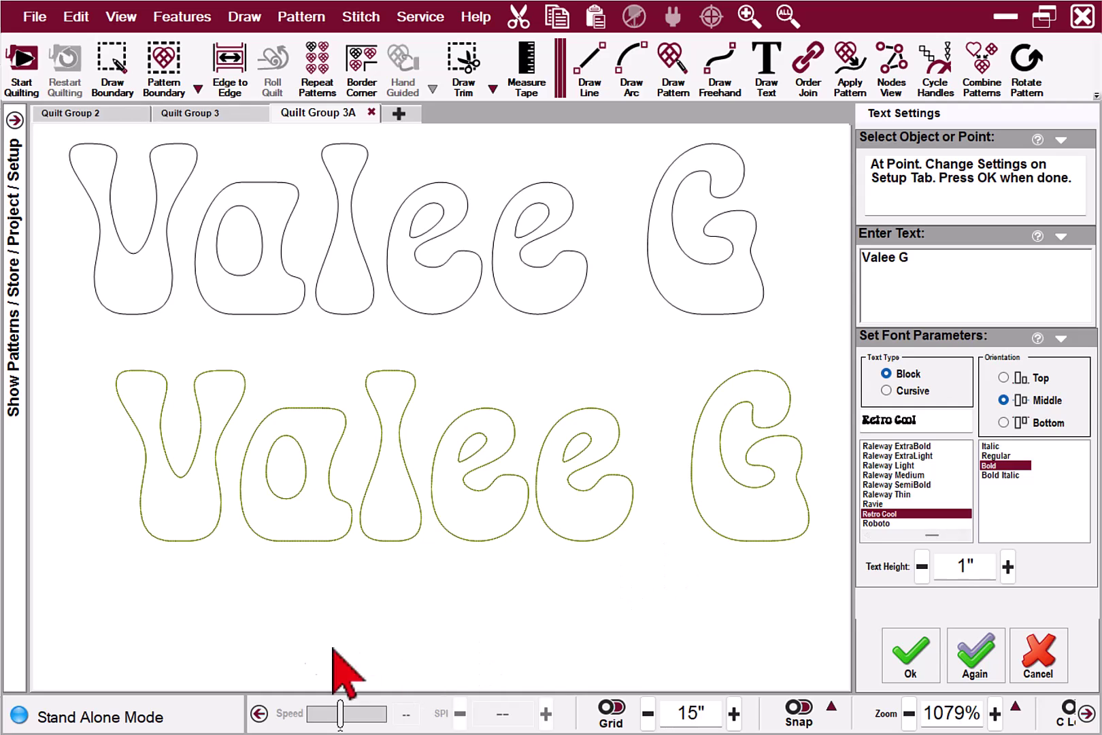
key(Return)
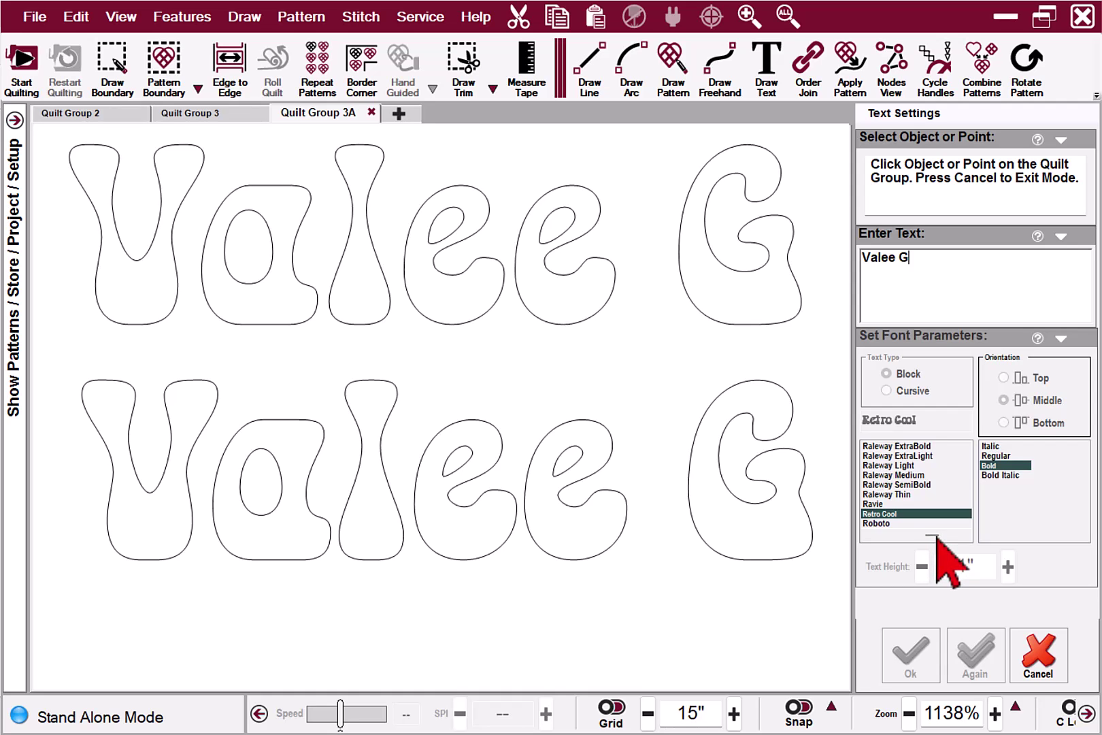
Step: Add a third copy of the sample name beneath the others in Royal Signage Rg Bold and finish drawing text
click(556, 580)
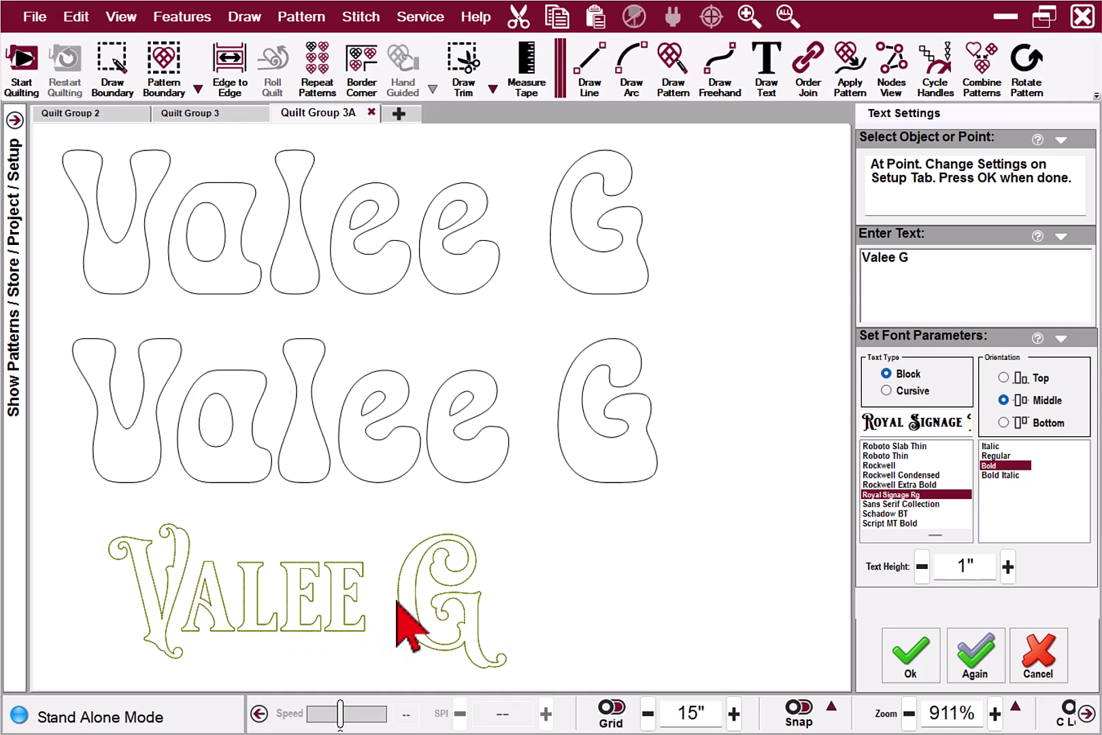
click(936, 657)
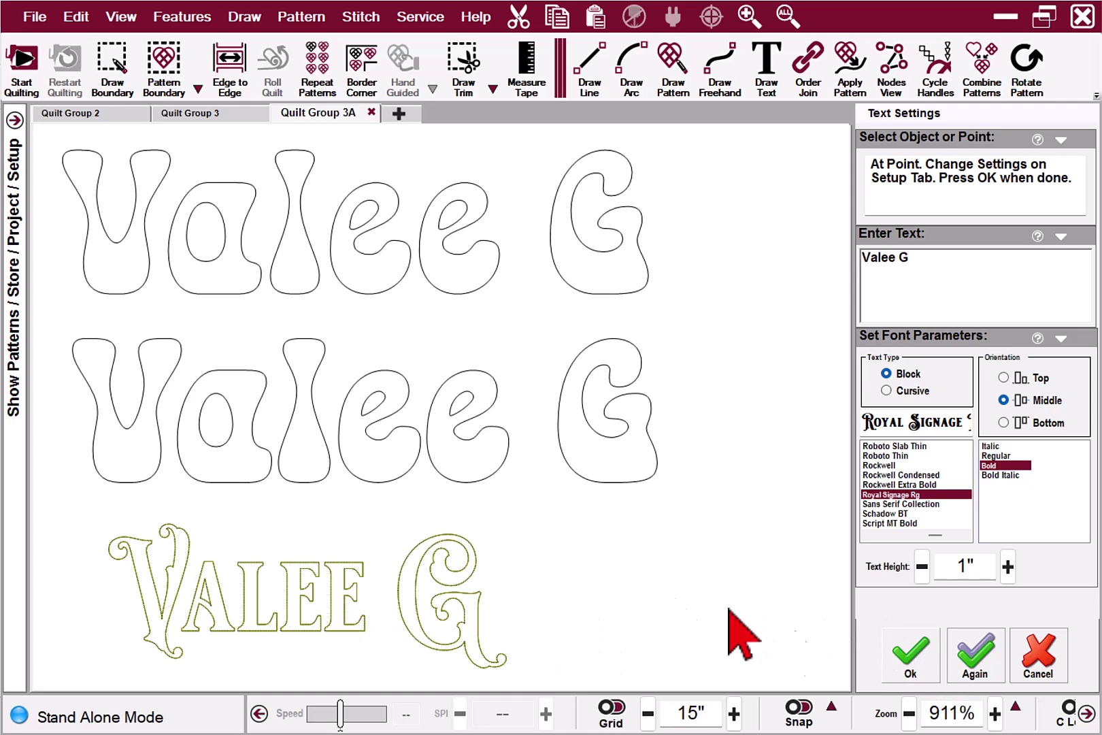
click(801, 532)
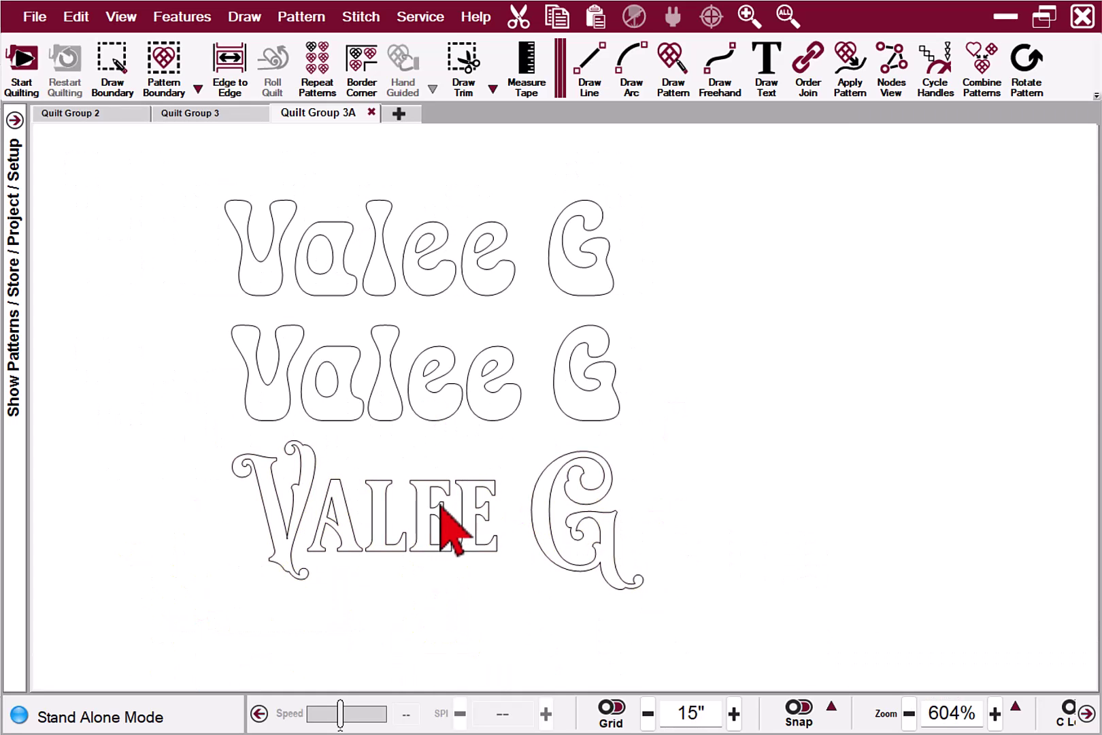
Step: Select the uppermost Retro Cool text to inspect it as one object, deselect it, and switch to Quilt Group 3
click(337, 227)
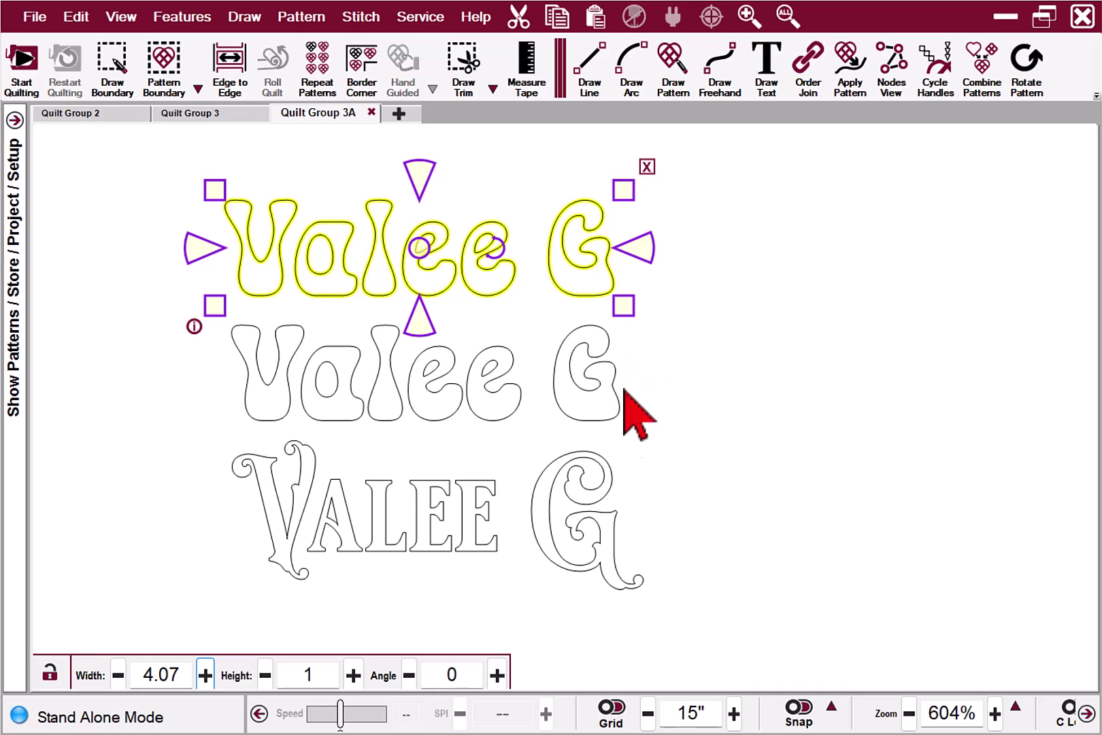
click(677, 401)
key(ctrl+shift+Tab)
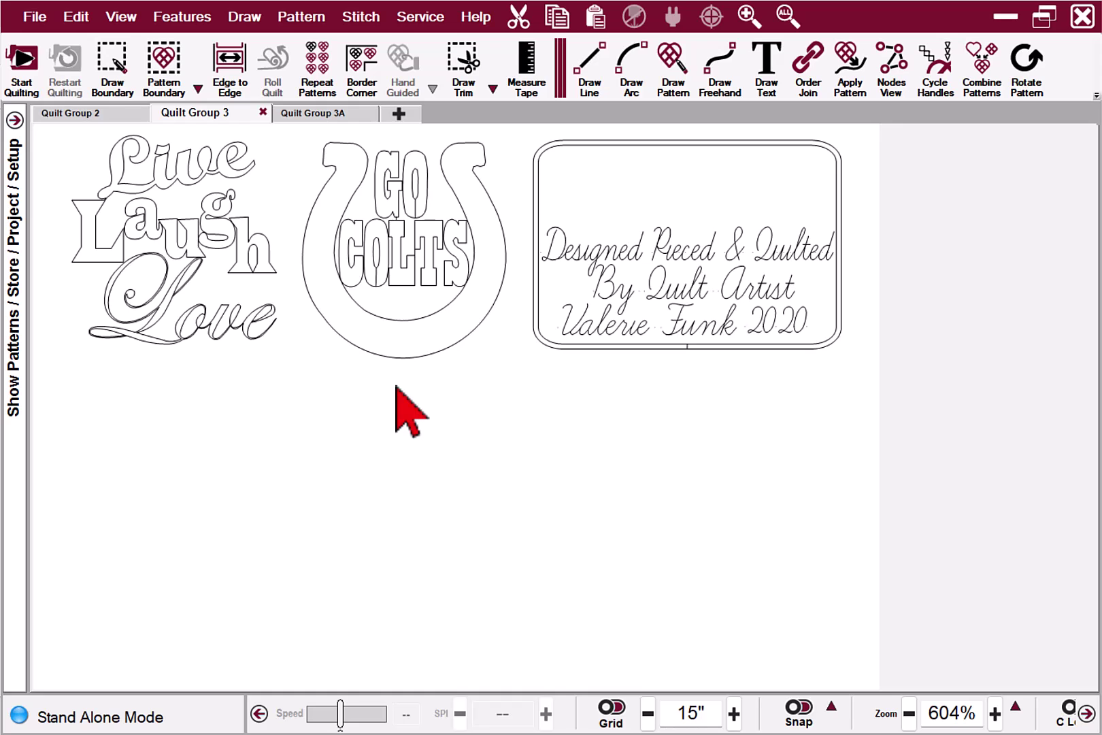
Step: Examine the Go Colts horseshoe pattern up close, selecting it to inspect how its letters are joined into the design
scroll(315, 307, up, 3)
drag(315, 307, 494, 476)
scroll(713, 442, down, 1)
drag(714, 443, 652, 394)
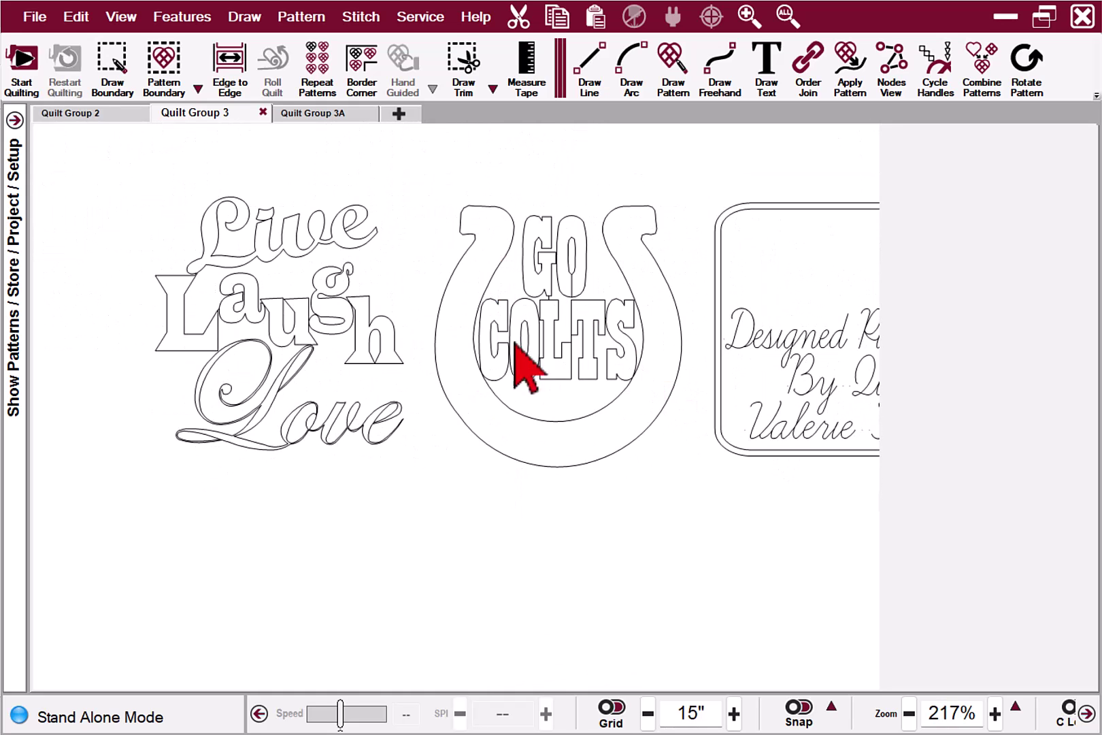
scroll(600, 320, up, 3)
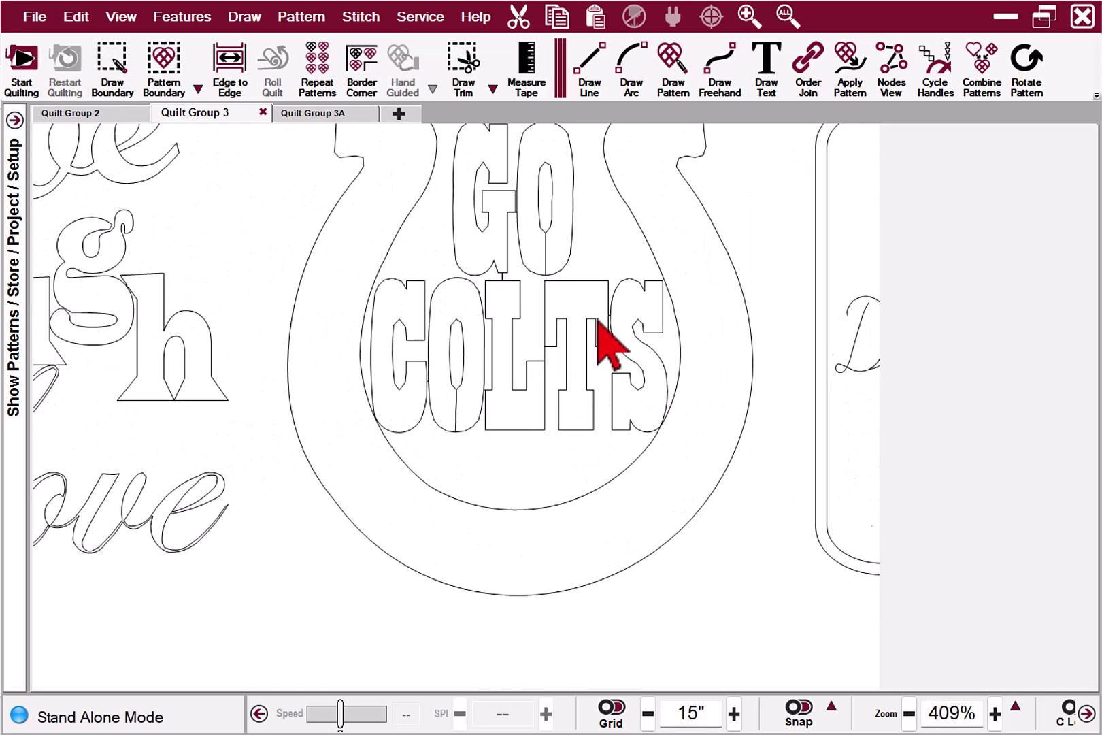
drag(598, 319, 594, 381)
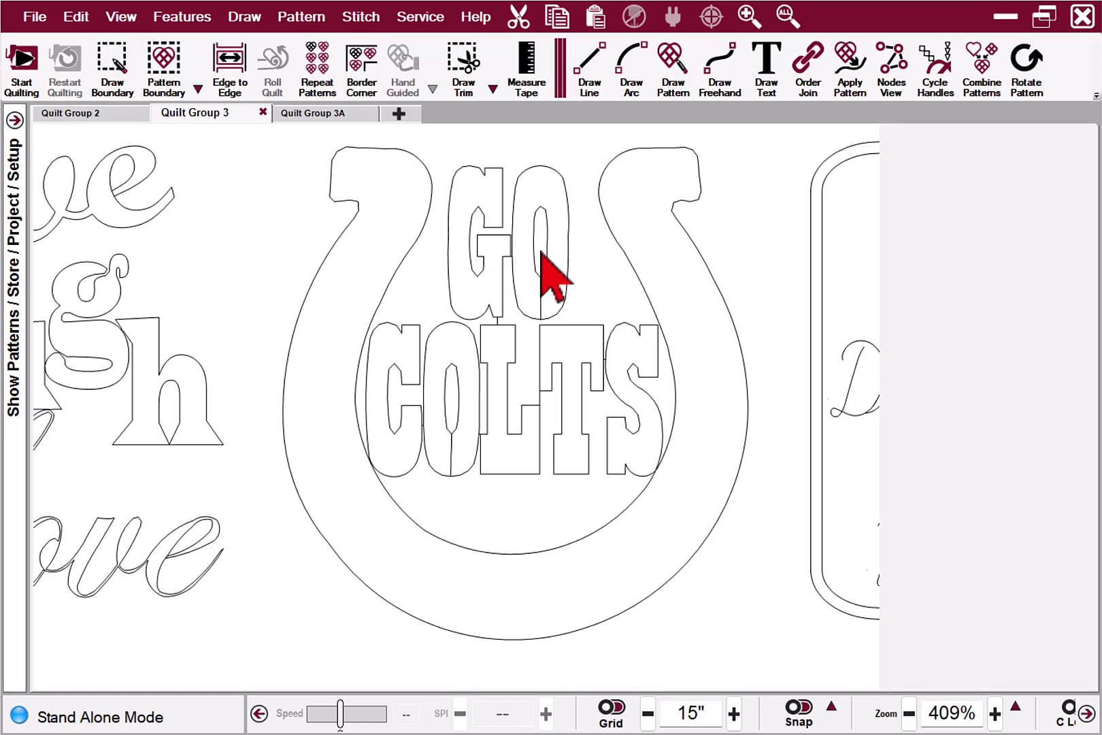
click(503, 257)
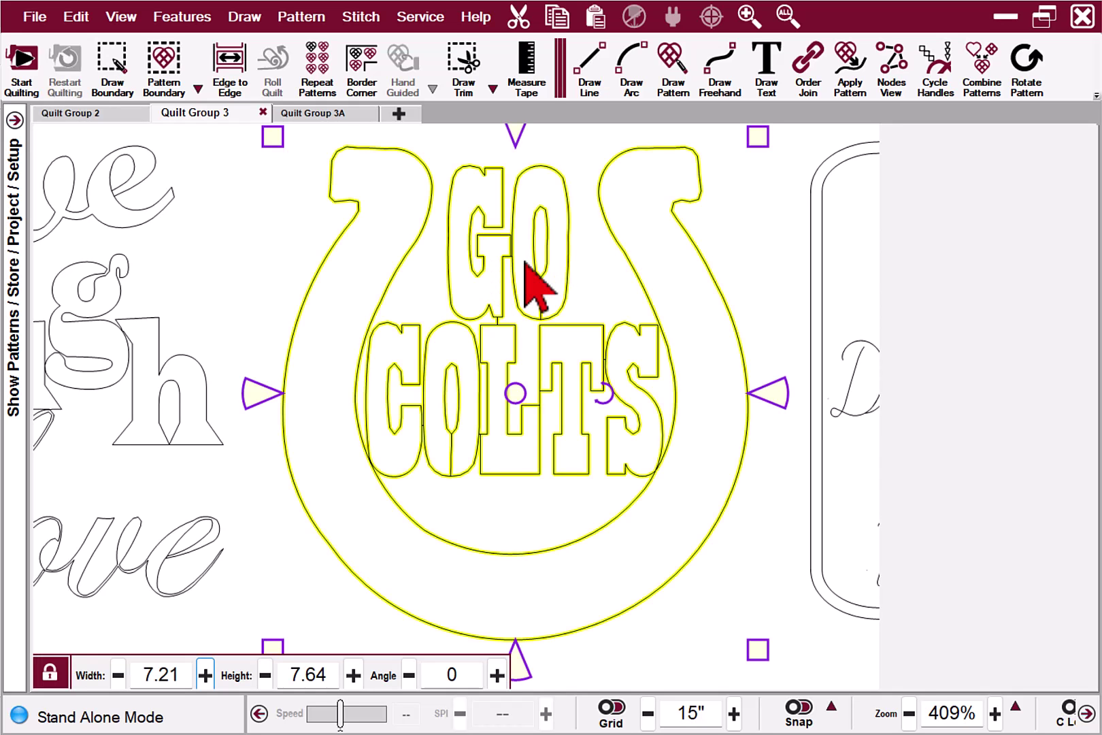
scroll(510, 255, up, 5)
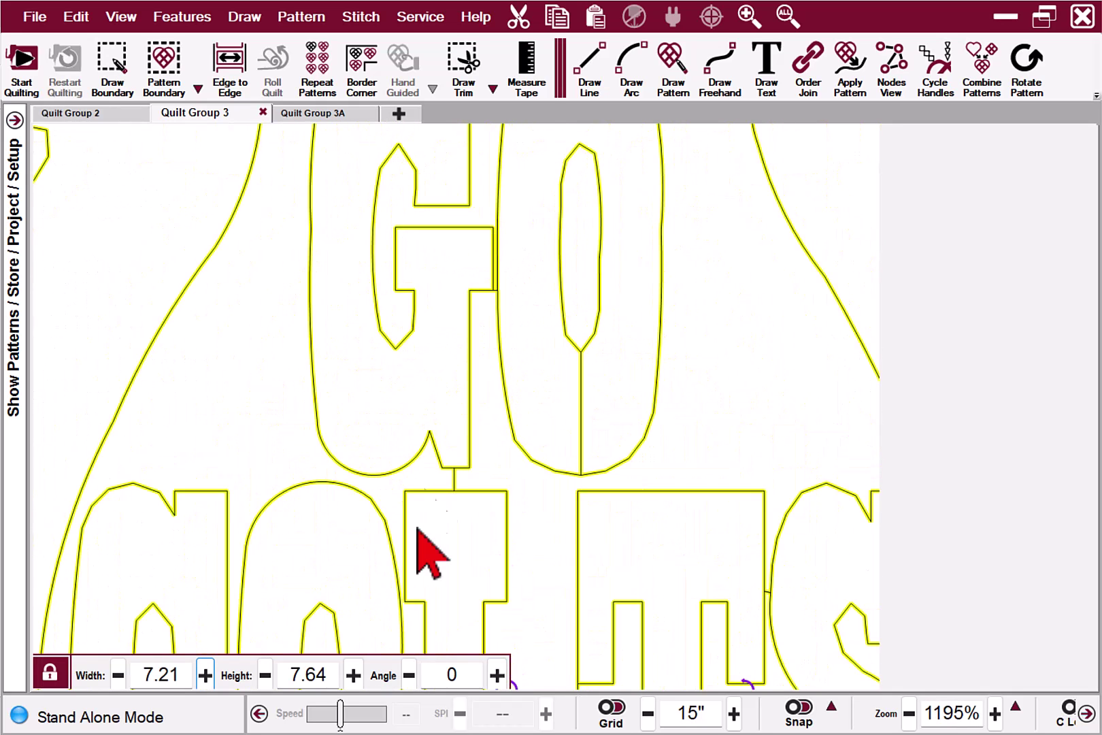
Step: Examine the connecting lines that join the G to the L and the inner and outer outlines of the O
scroll(499, 410, up, 1)
scroll(479, 462, down, 3)
scroll(467, 437, up, 2)
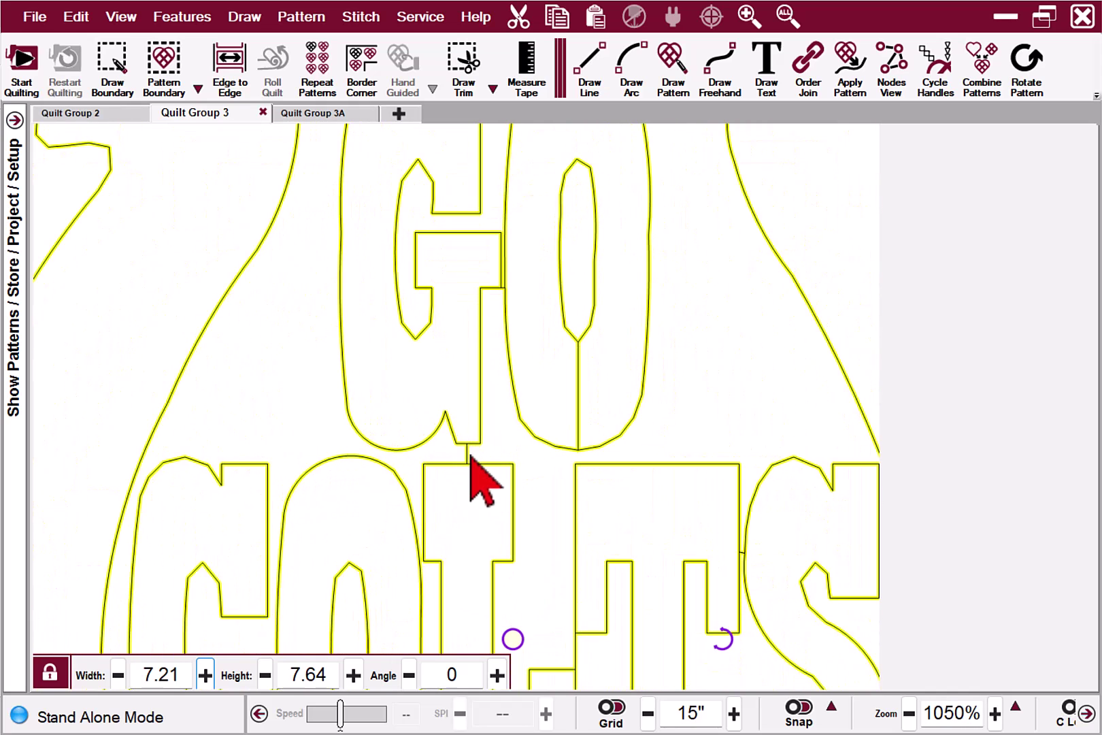
scroll(470, 467, down, 2)
scroll(472, 374, down, 2)
scroll(538, 315, up, 4)
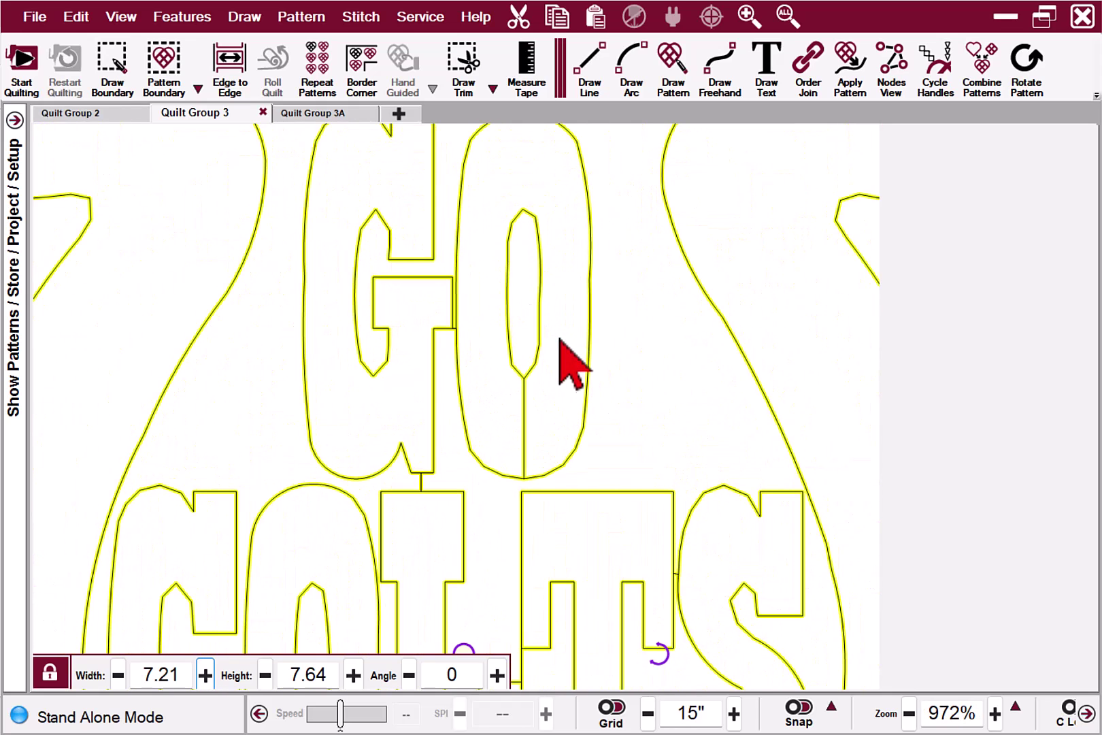
scroll(560, 338, down, 1)
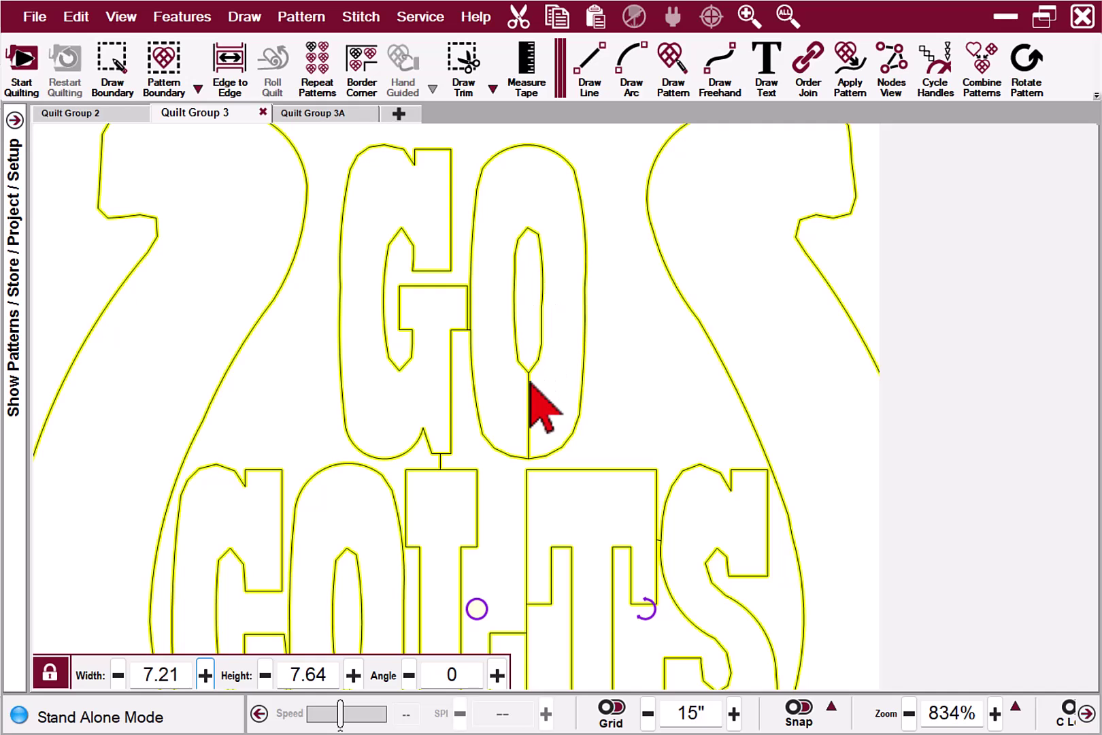
scroll(529, 418, up, 3)
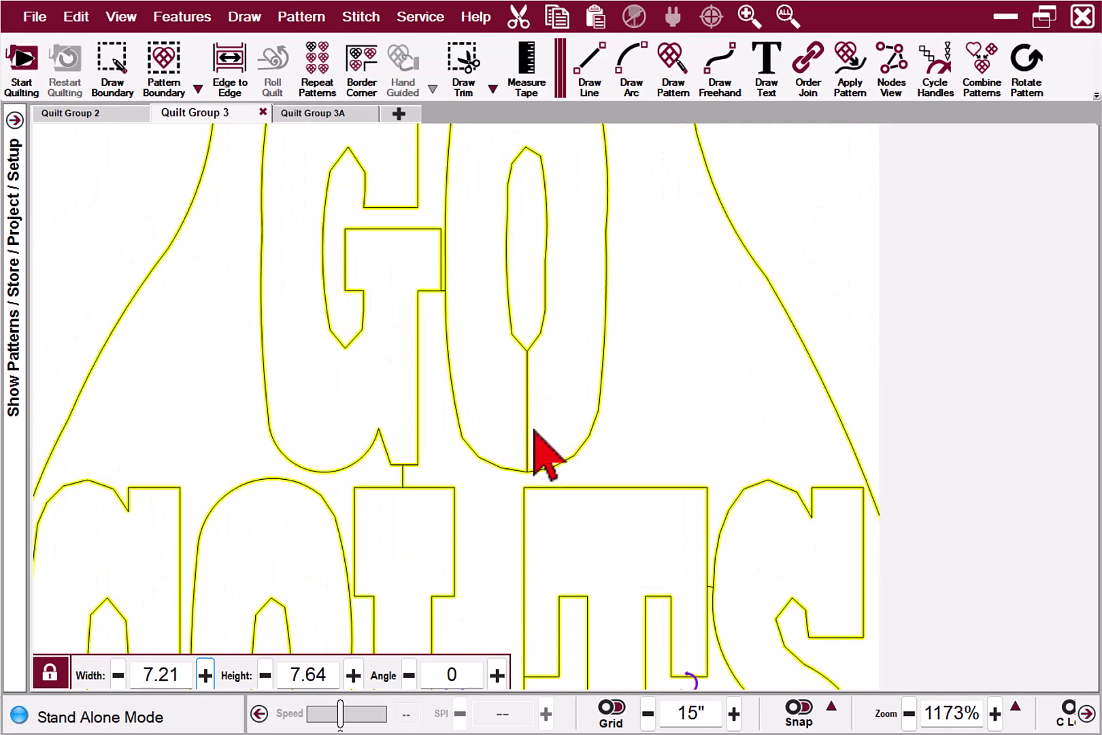
scroll(534, 429, up, 1)
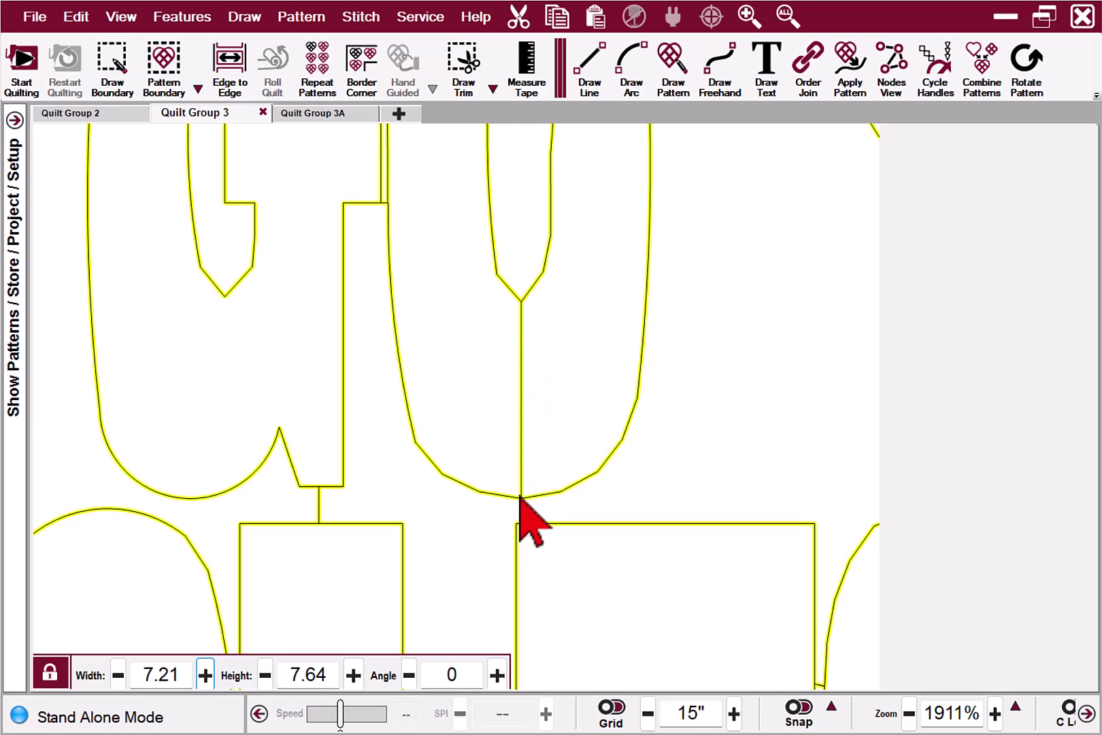
scroll(536, 386, down, 4)
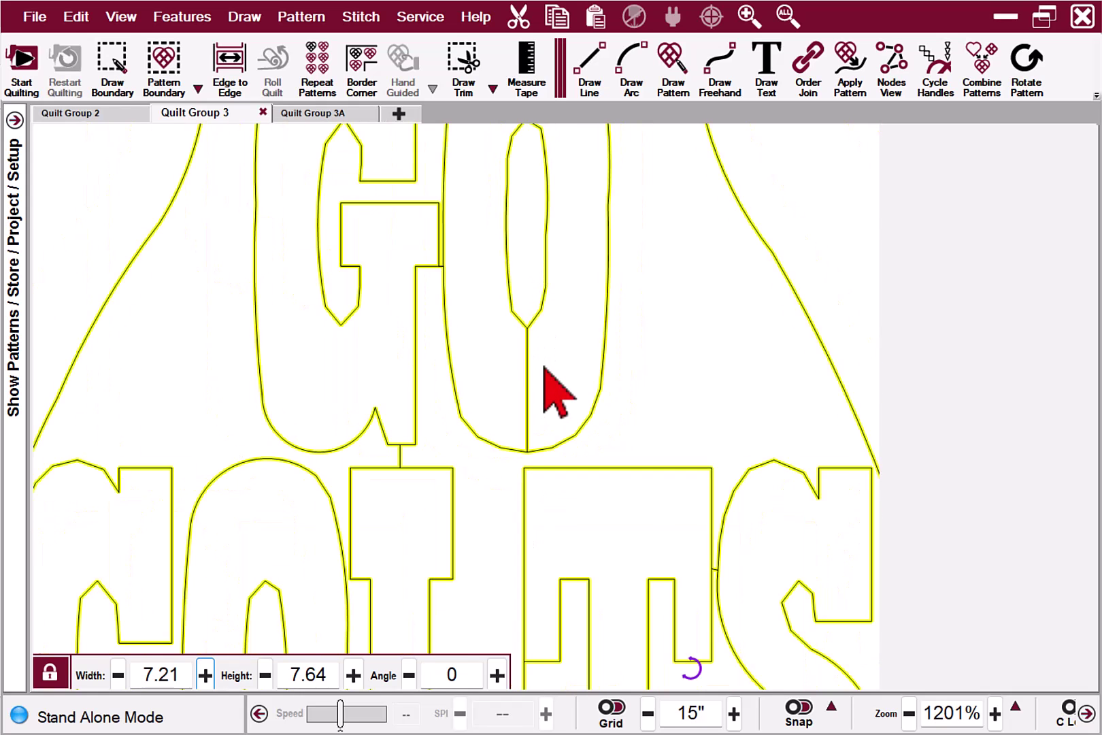
drag(559, 369, 554, 393)
scroll(554, 398, up, 2)
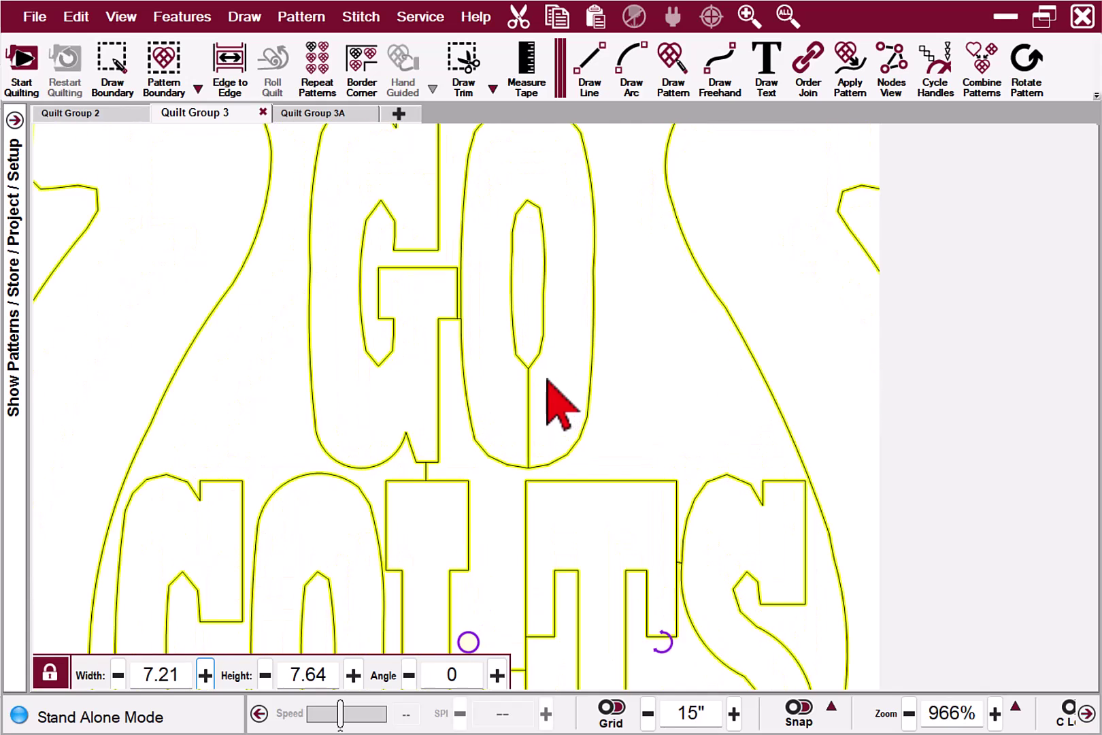
scroll(527, 360, up, 1)
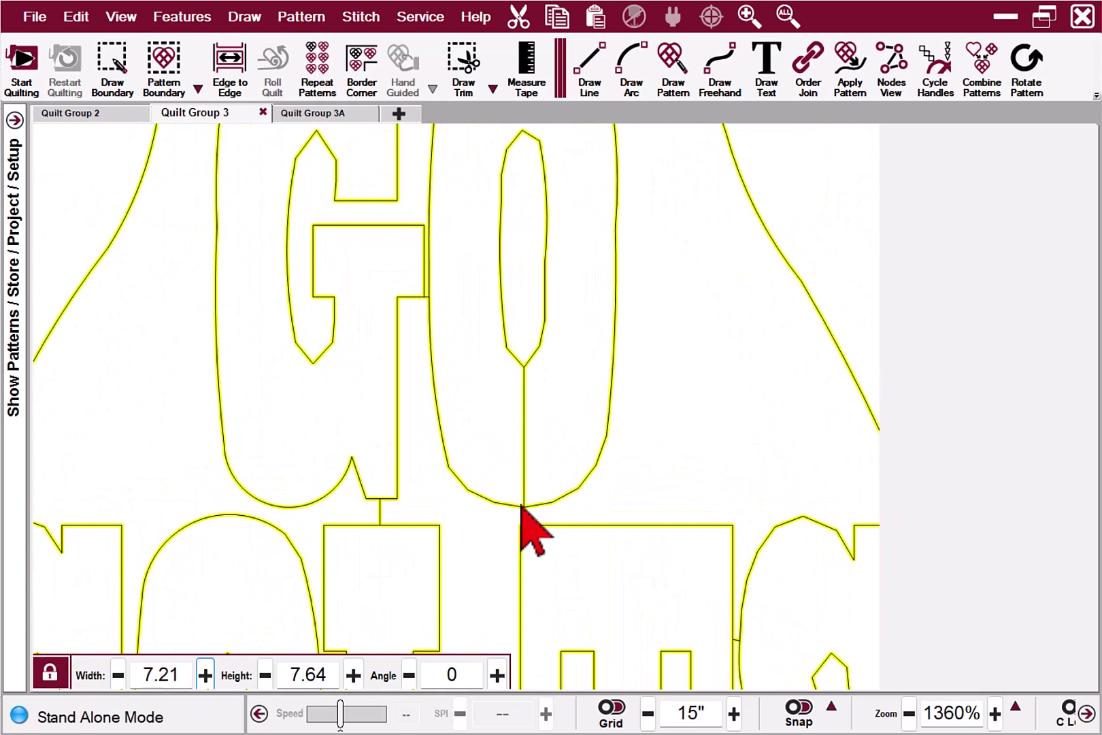
Step: Inspect the tiny join between the G and the O up close, returning to the whole horseshoe pattern
scroll(448, 278, up, 6)
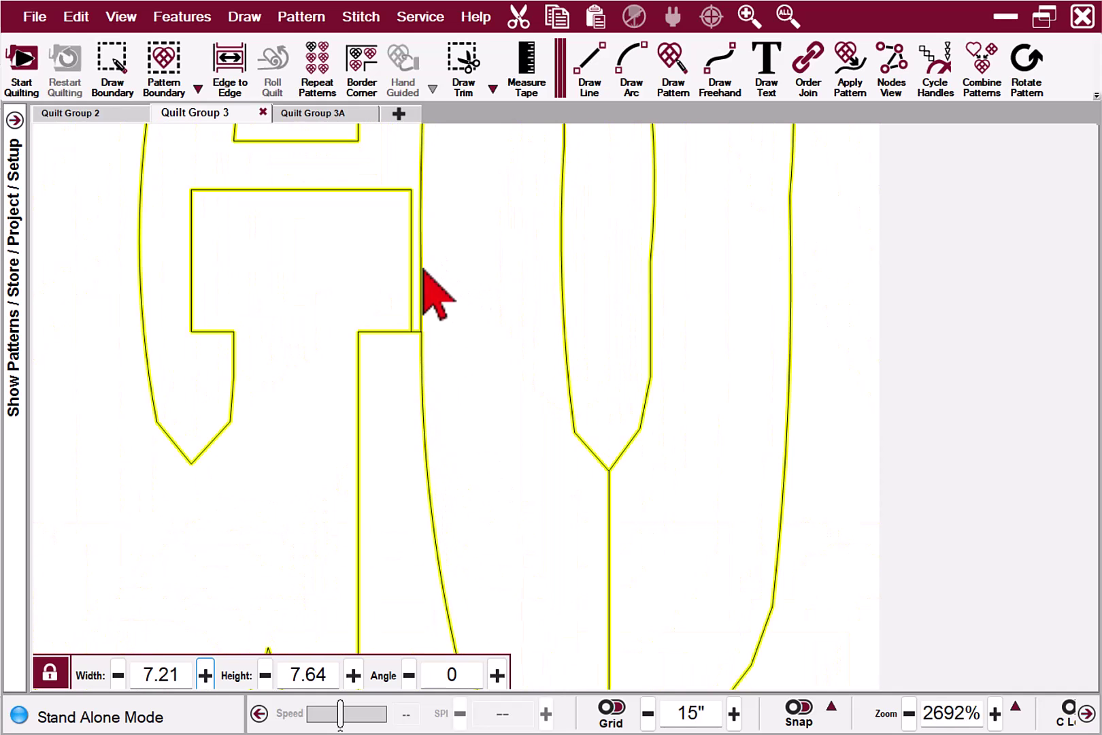
scroll(424, 333, up, 3)
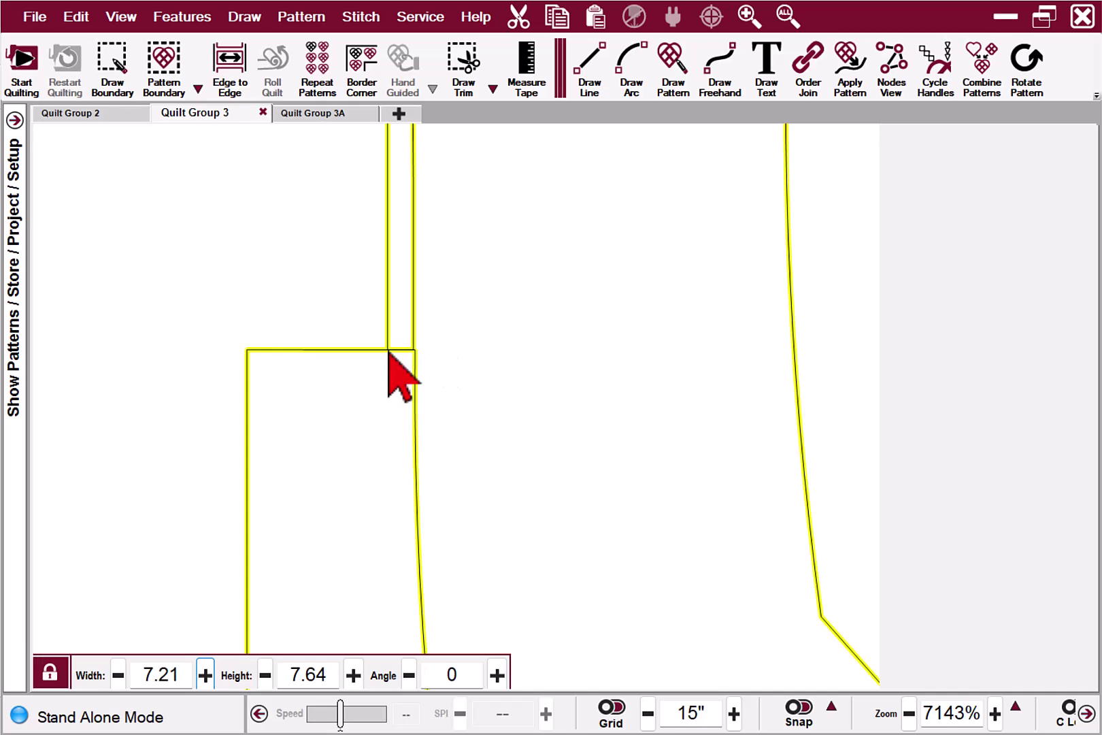
scroll(388, 350, down, 8)
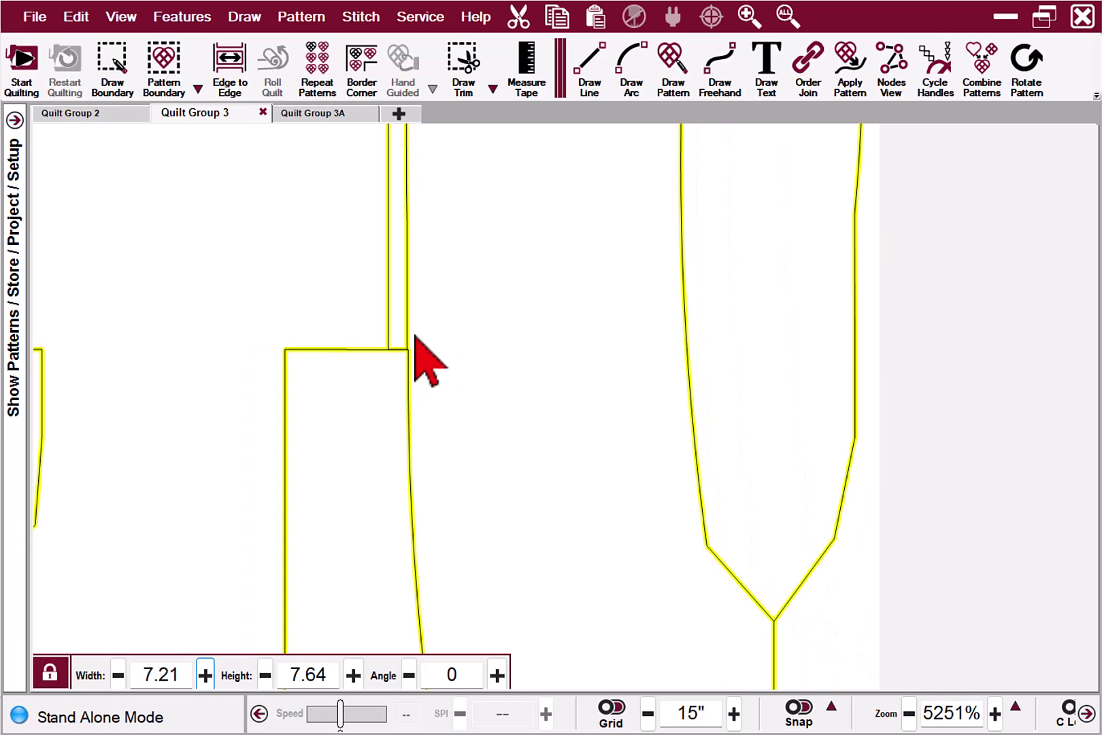
scroll(495, 377, down, 8)
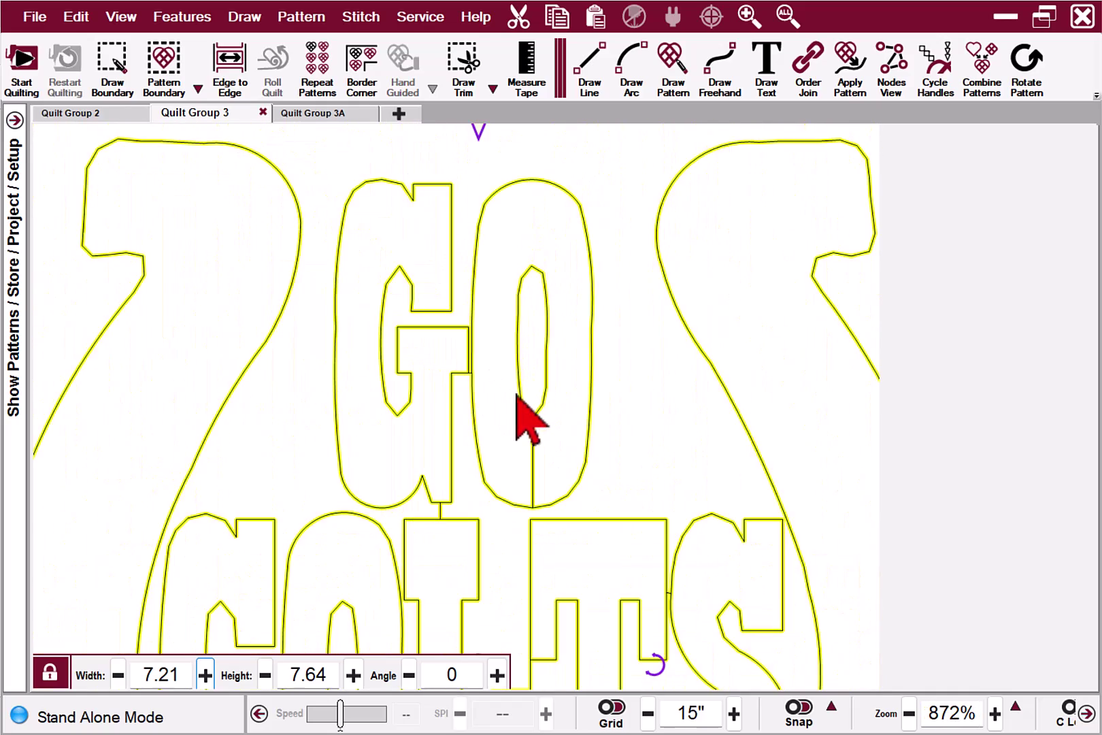
scroll(552, 469, down, 3)
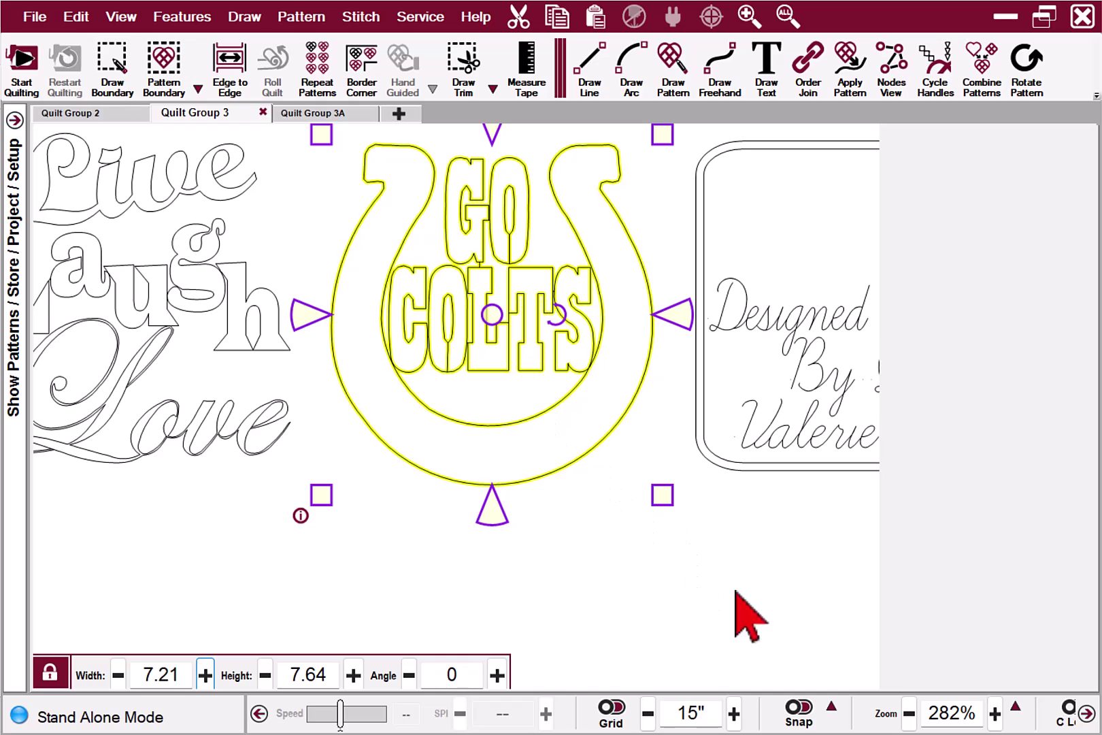
Step: Deselect the horseshoe pattern and examine how the letters of the Live Laugh Love pattern touch each other
click(740, 583)
drag(350, 531, 659, 626)
scroll(557, 481, up, 2)
scroll(492, 376, up, 1)
scroll(500, 418, down, 1)
scroll(275, 296, up, 1)
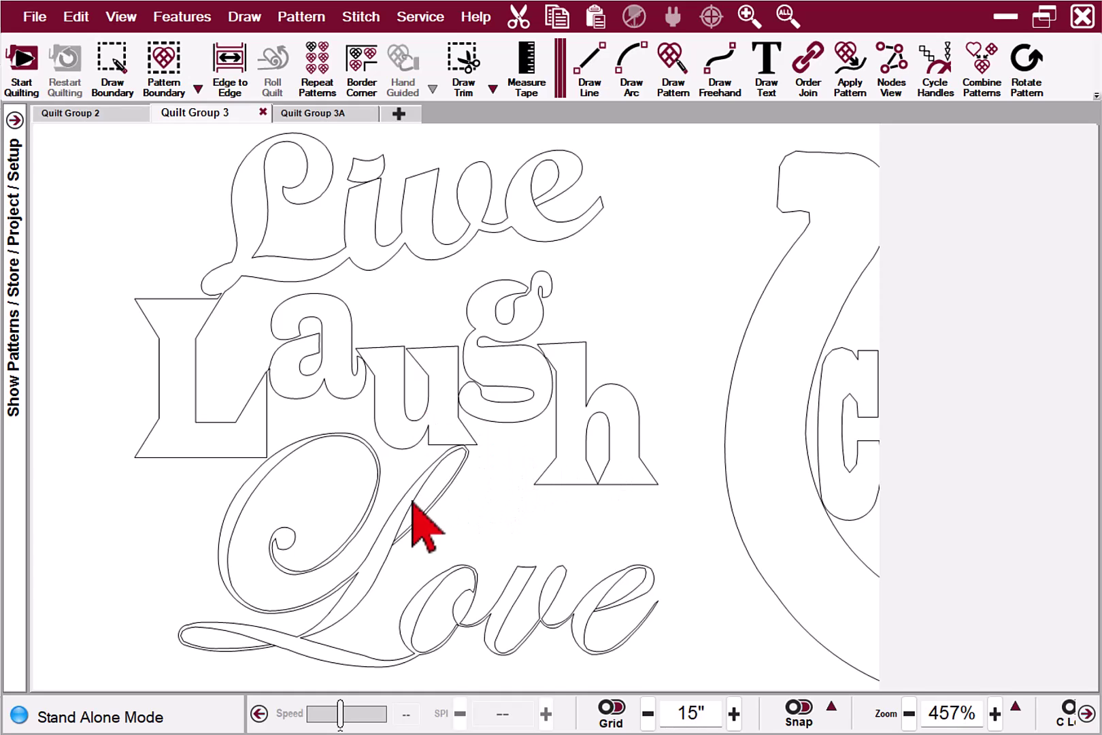
scroll(427, 507, down, 1)
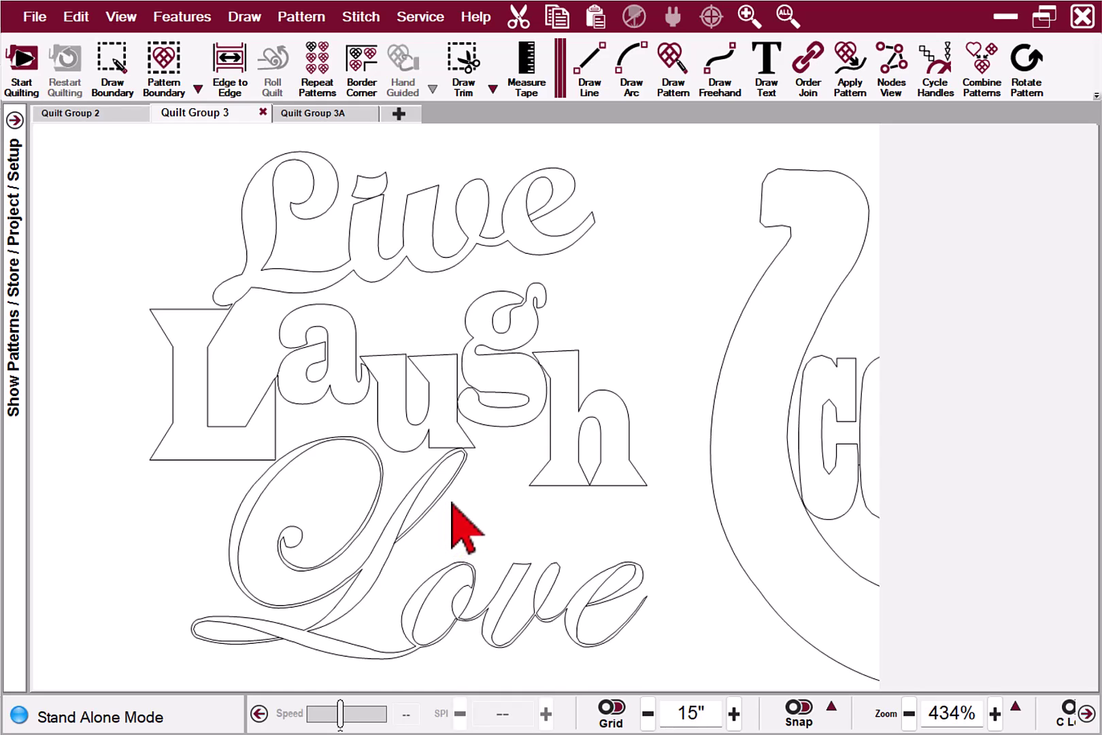
Step: Switch to Quilt Group 3A and select the lowest sample name, set in Royal Signage
click(312, 115)
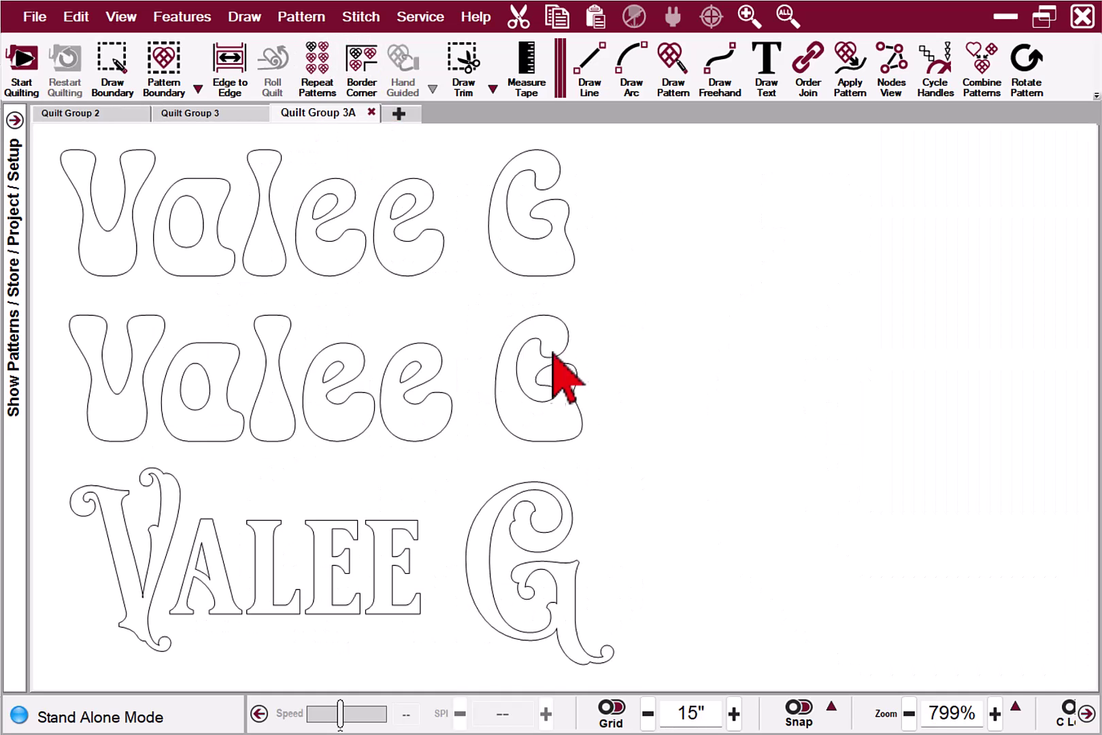
scroll(450, 509, down, 1)
drag(450, 509, 627, 455)
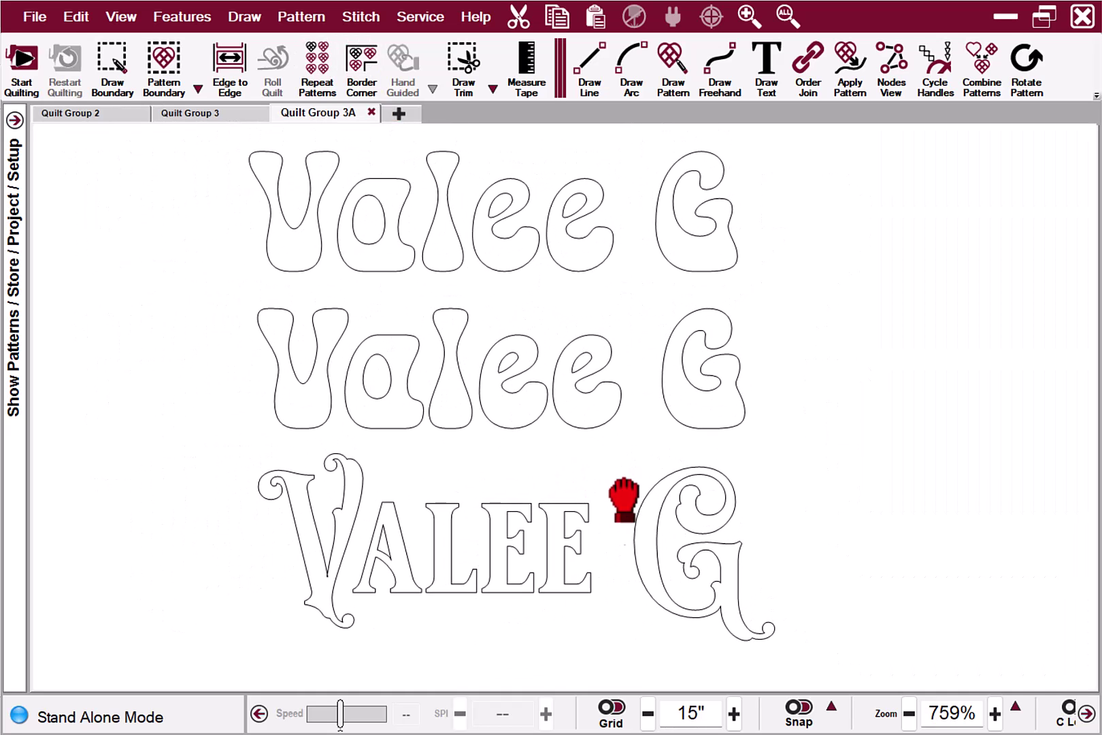
scroll(468, 538, up, 2)
drag(475, 547, 541, 438)
scroll(537, 442, up, 4)
scroll(516, 449, up, 1)
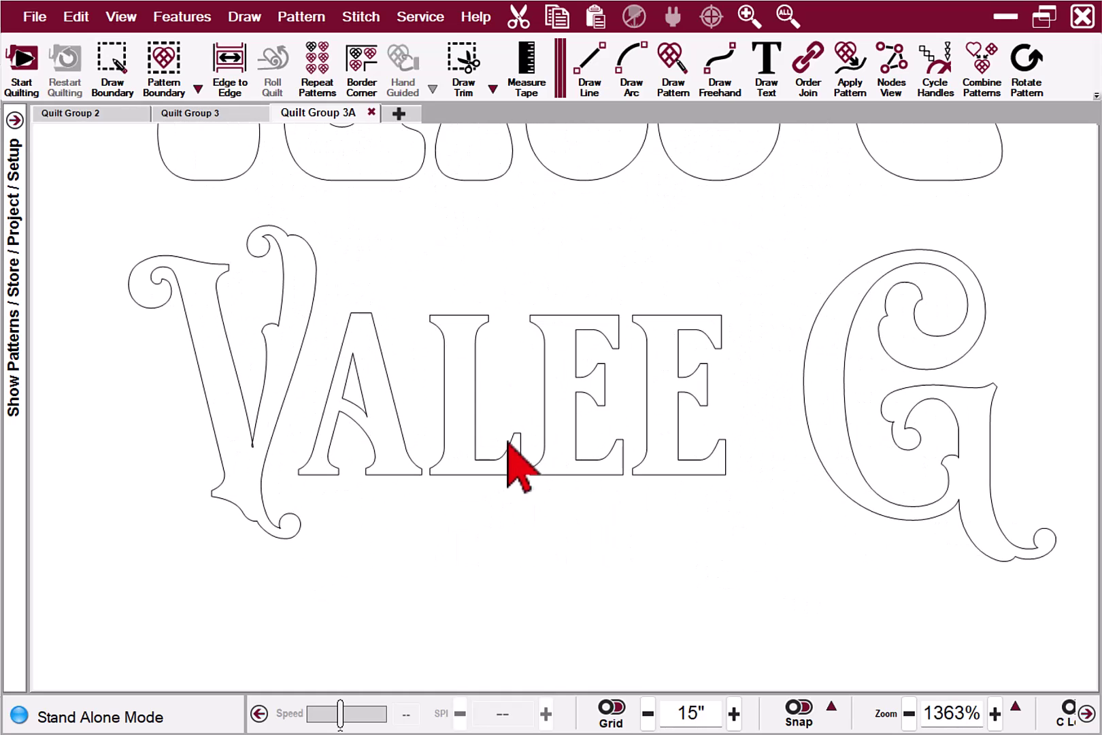
click(507, 437)
scroll(536, 439, down, 4)
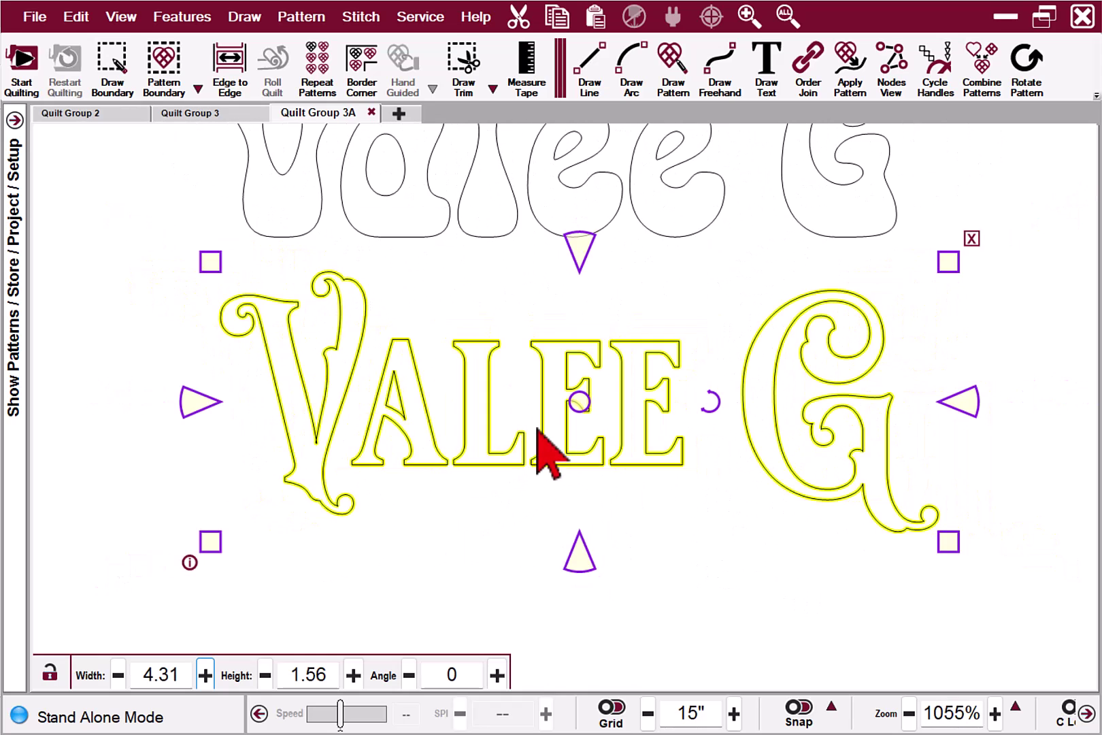
scroll(546, 451, up, 4)
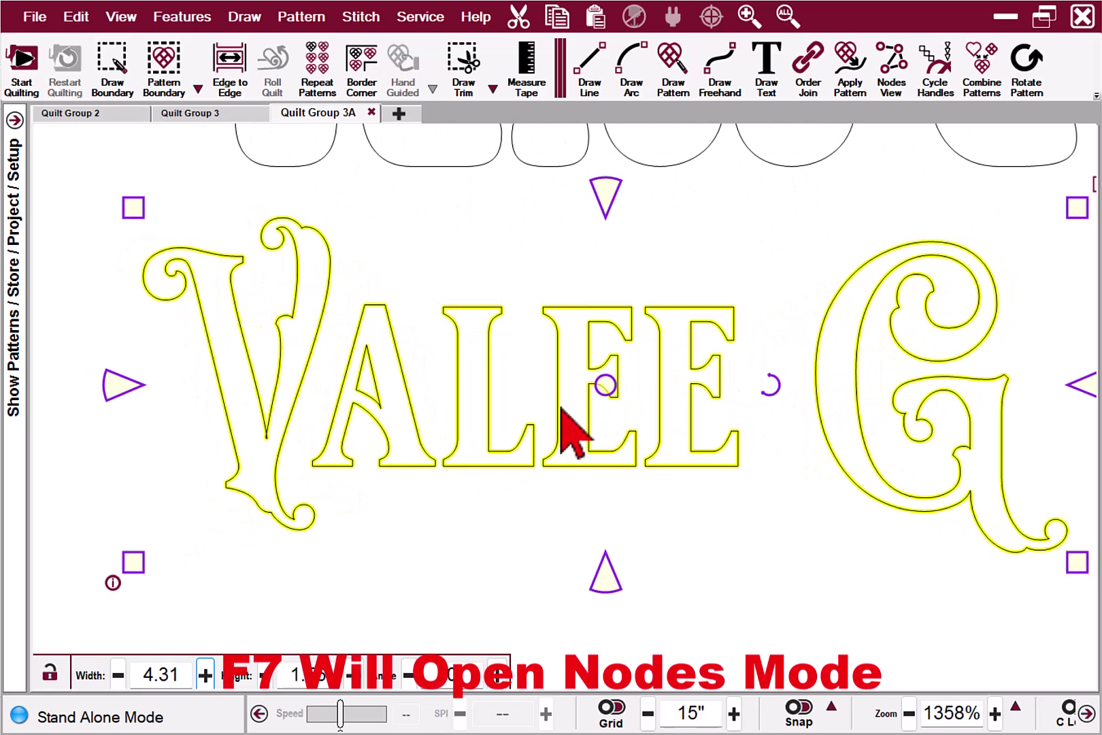
Step: Show the nodes of the selected Royal Signage text and examine the jump stitches between its letters
key(F7)
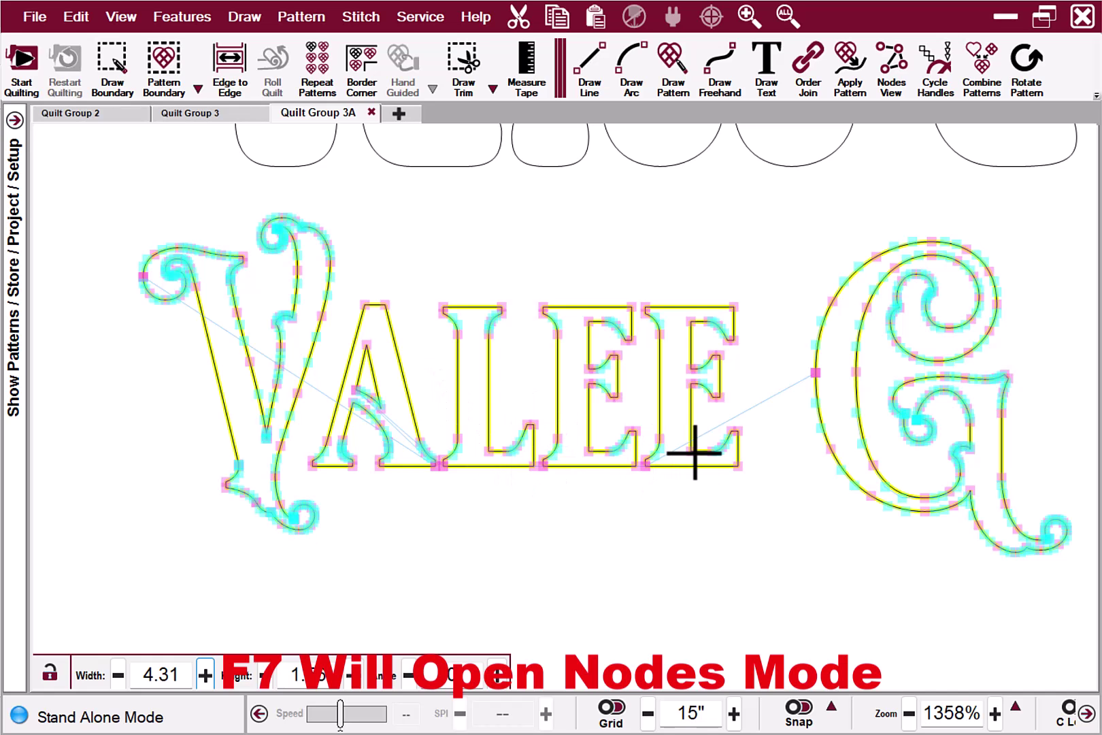
scroll(781, 420, up, 2)
scroll(845, 365, up, 2)
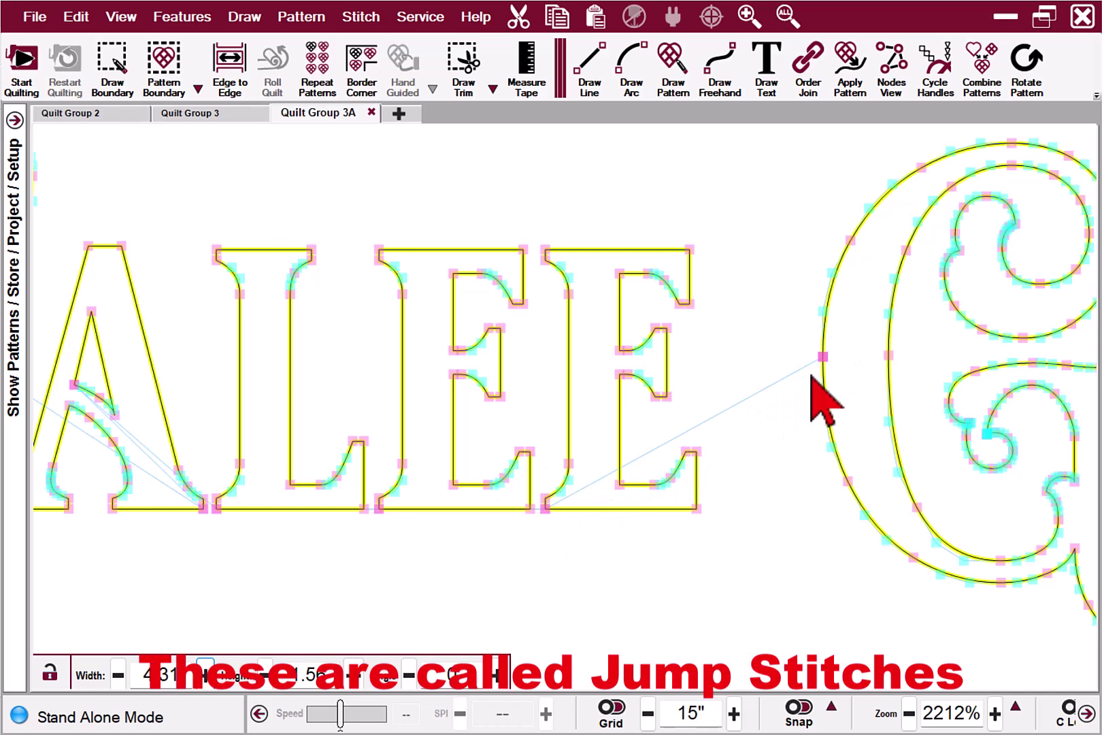
scroll(821, 356, up, 2)
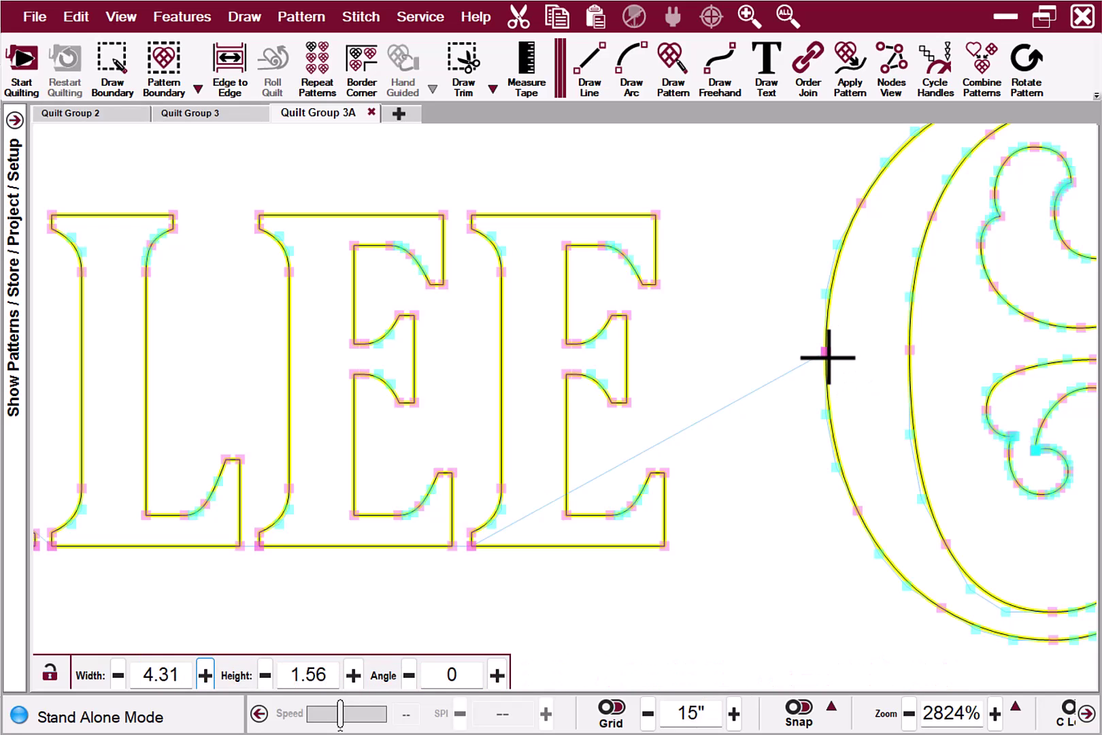
Step: Break the text pattern at the jump stitch nodes to separate the G, both E's and the L
key(d)
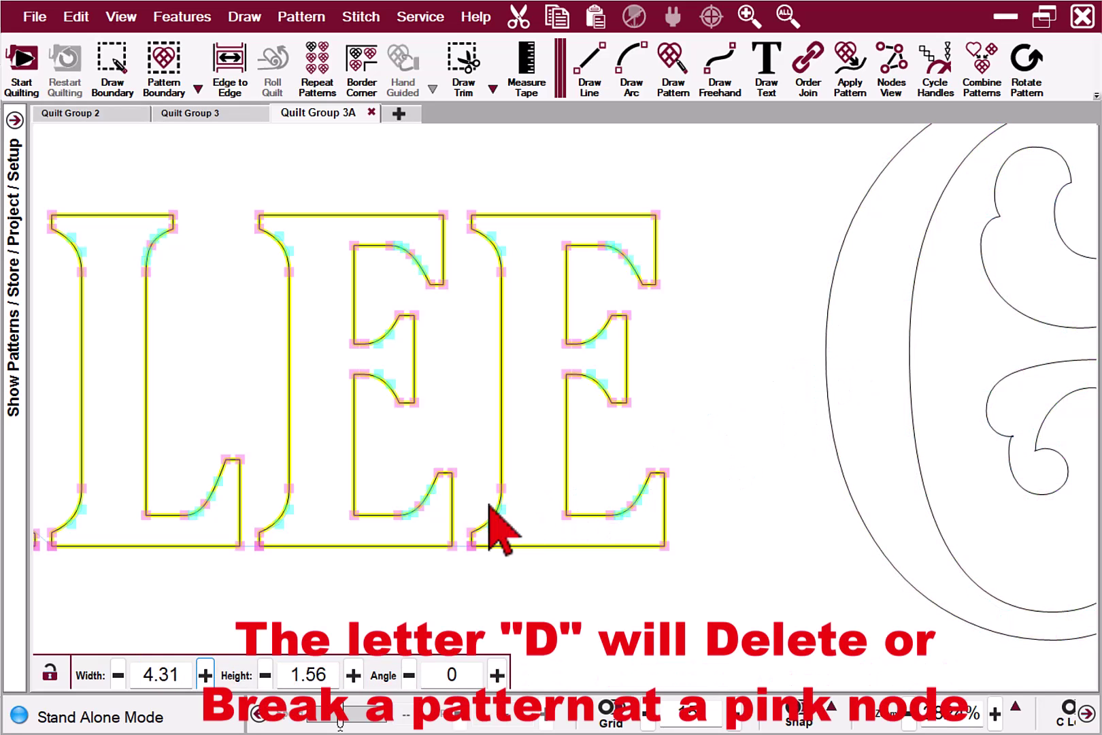
key(d)
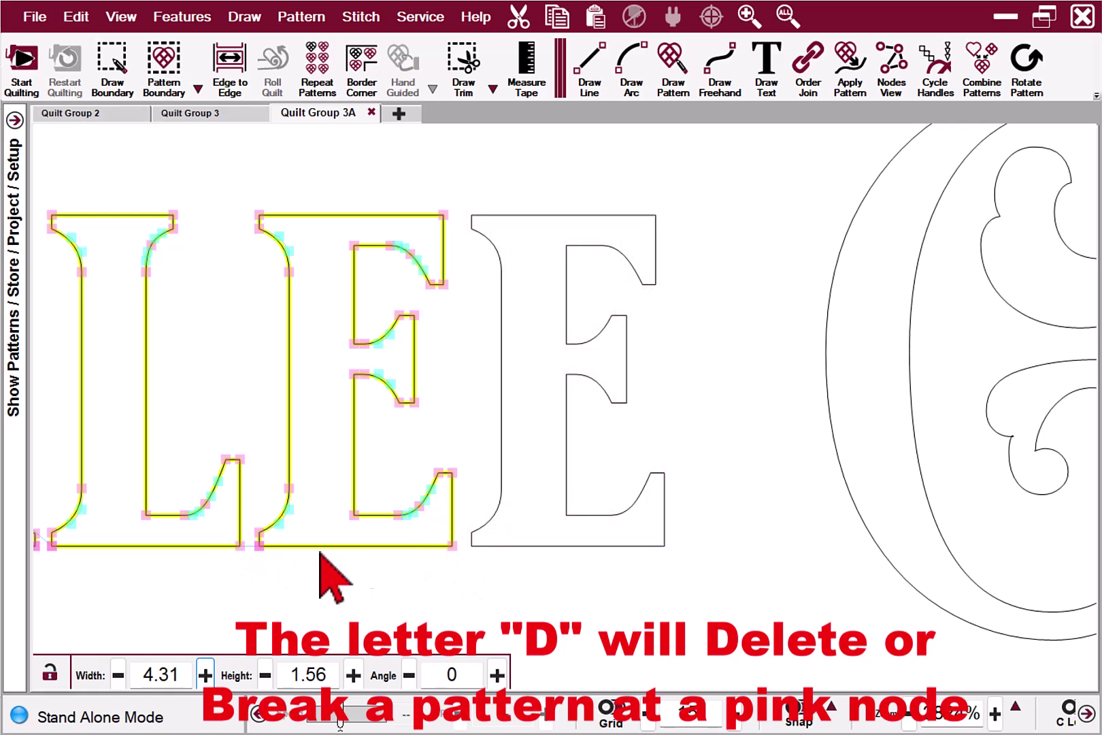
key(d)
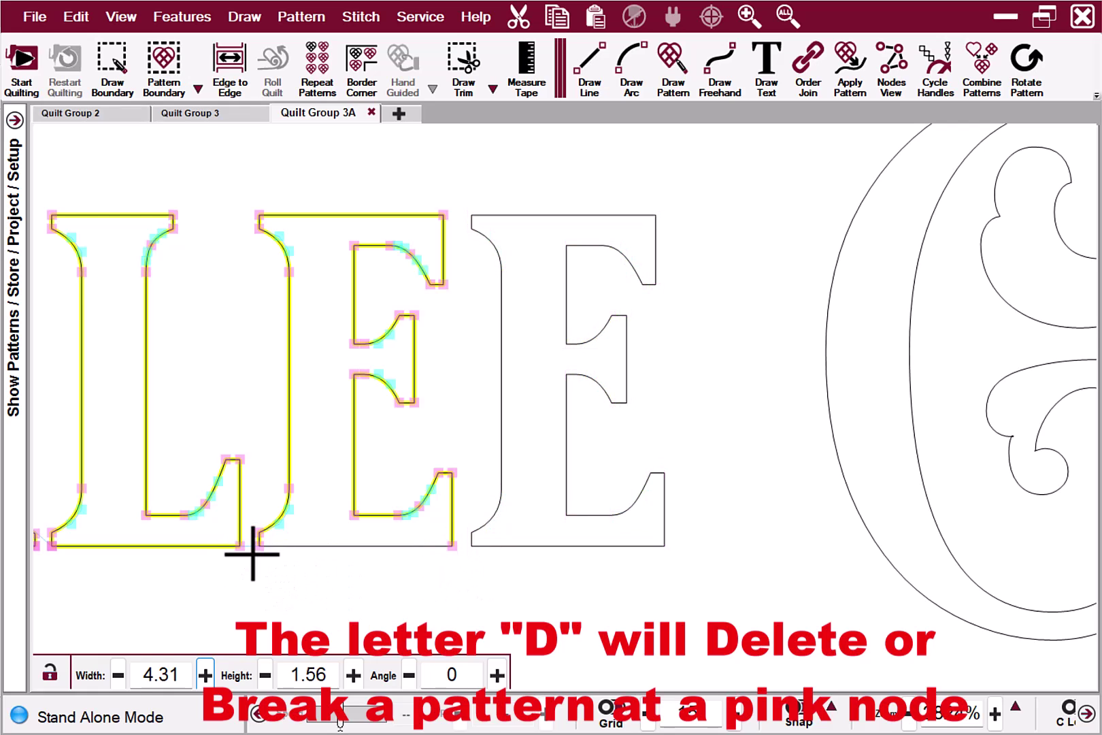
key(d)
Step: Break the remaining jump stitches to separate the V from the A and the A's inner triangle from its outline
key(Left)
key(Left)
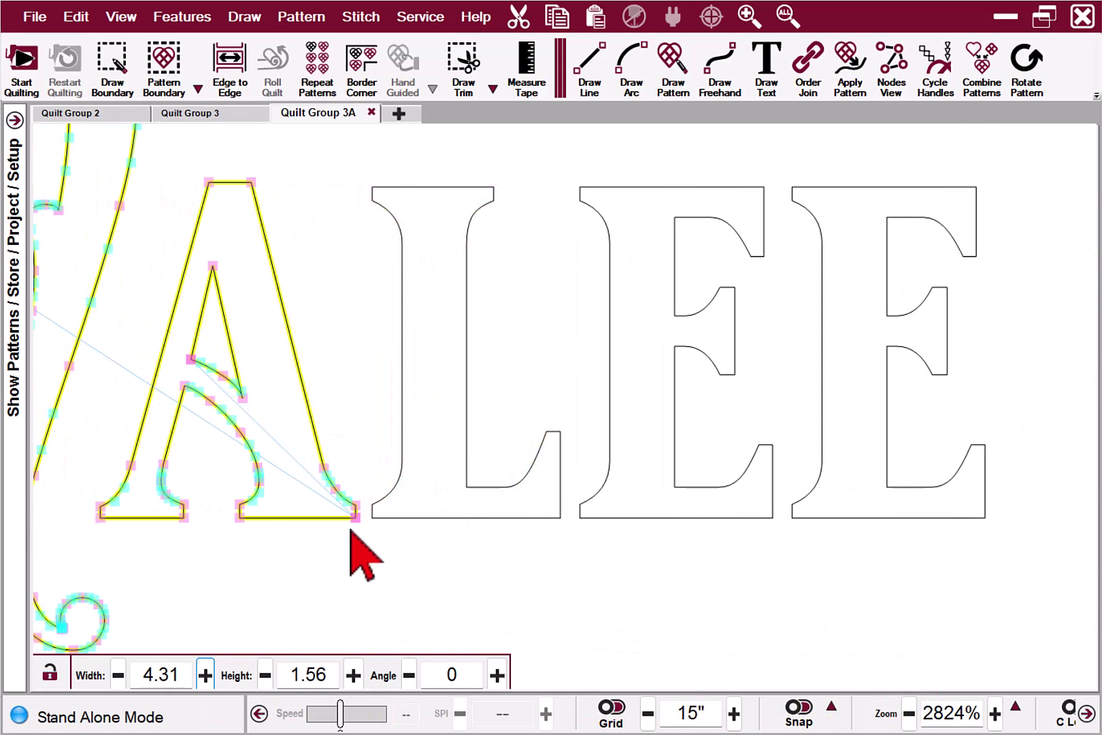
key(d)
click(227, 402)
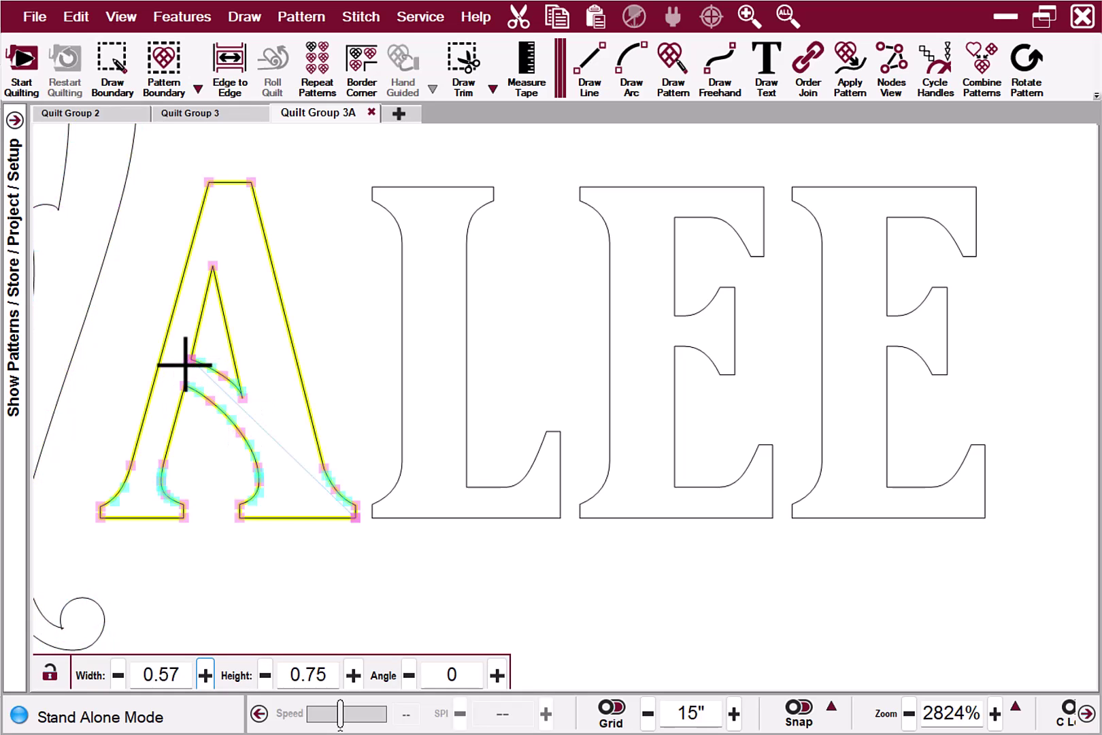
drag(233, 406, 488, 395)
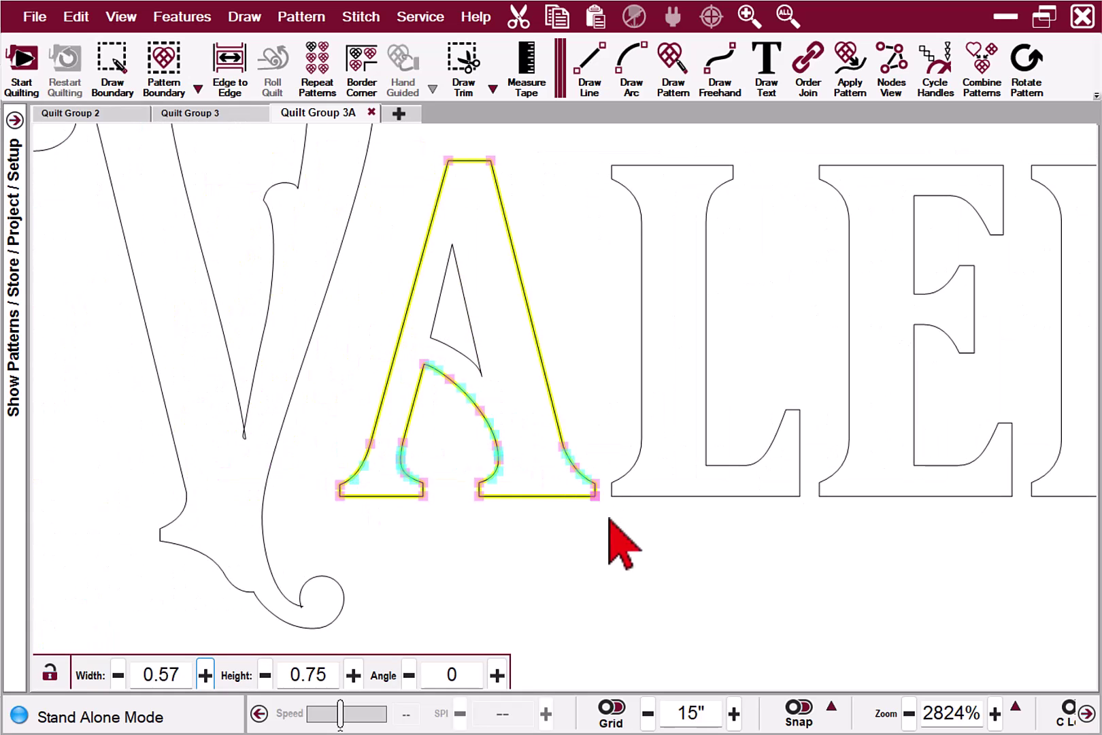
Step: Select the V with its nodes shown to inspect it apart from the other letters
click(275, 443)
scroll(289, 420, down, 3)
scroll(259, 408, up, 2)
scroll(265, 417, down, 1)
scroll(272, 418, down, 5)
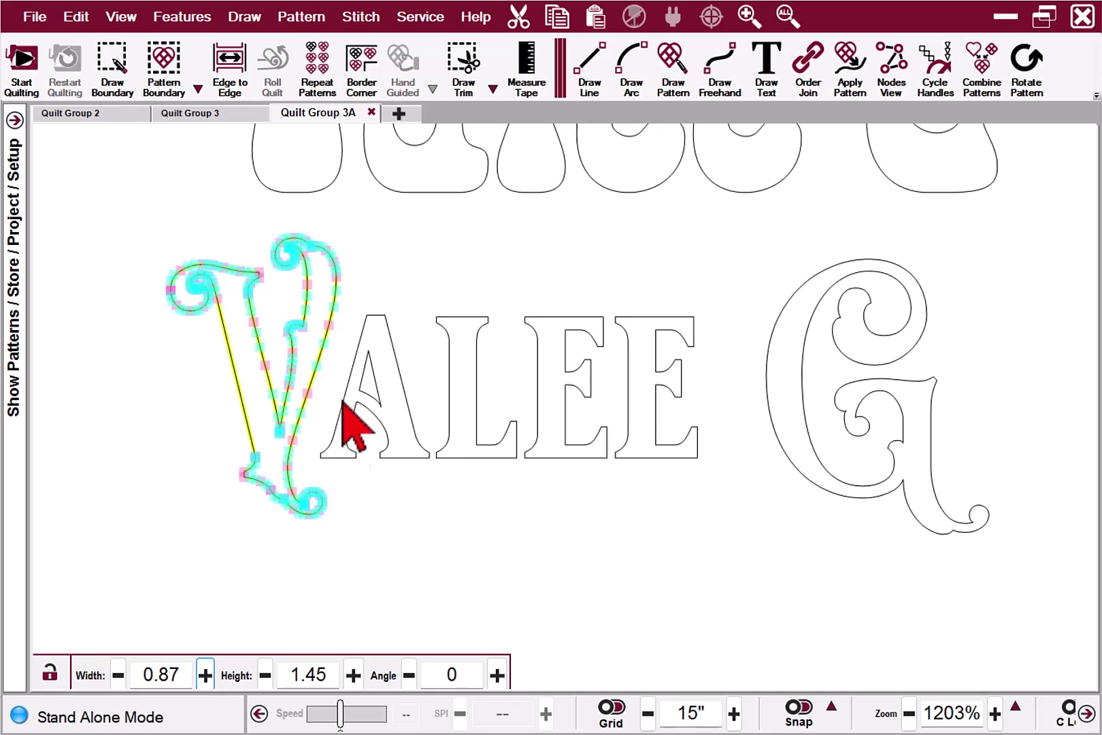
scroll(393, 354, down, 1)
scroll(407, 381, down, 3)
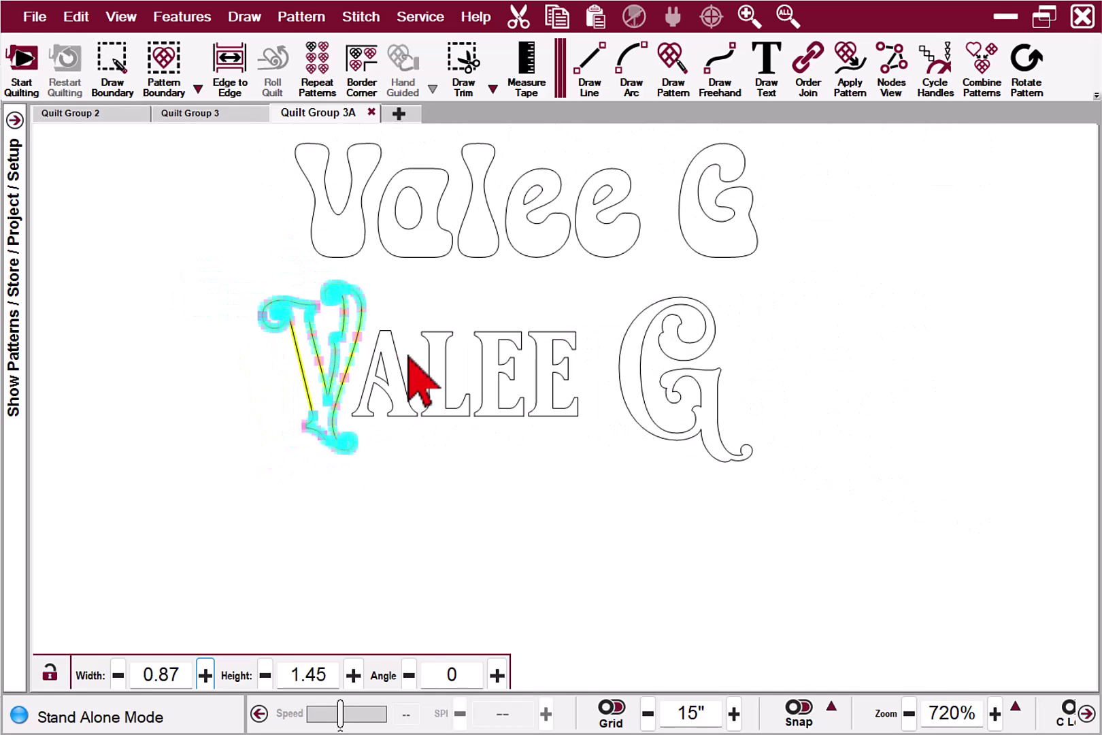
Step: Leave node editing and delete both Retro Cool copies of the sample name
click(491, 516)
scroll(449, 490, up, 2)
scroll(585, 492, down, 5)
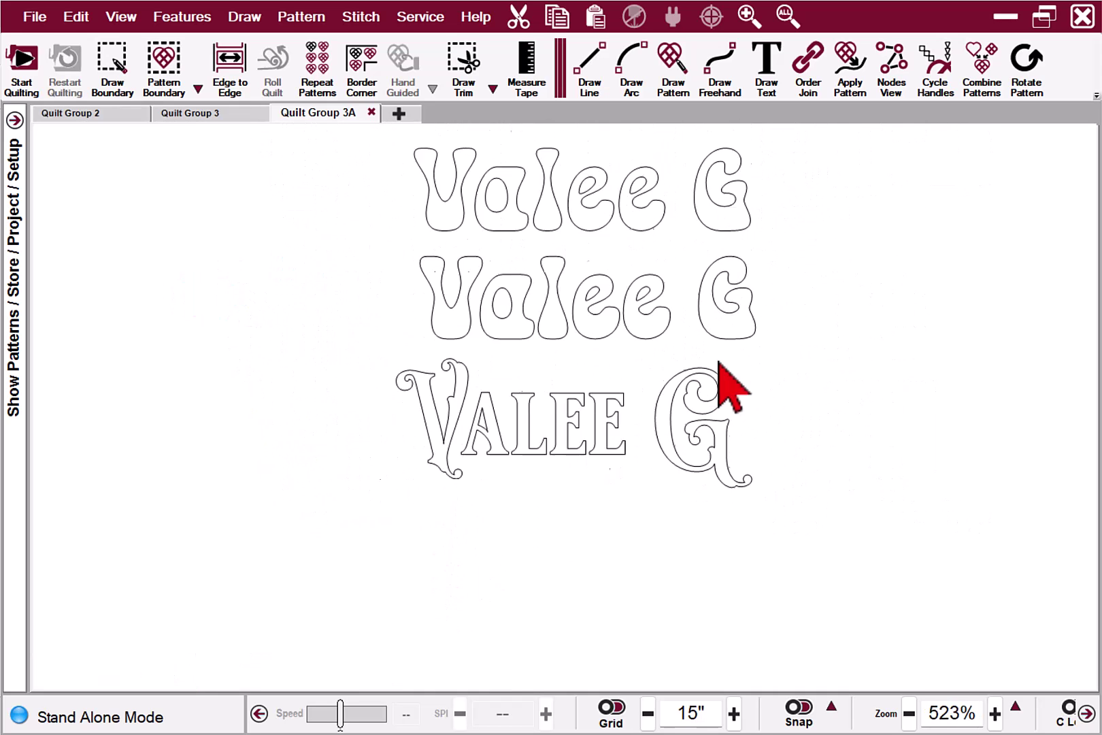
drag(738, 340, 416, 180)
scroll(627, 290, down, 1)
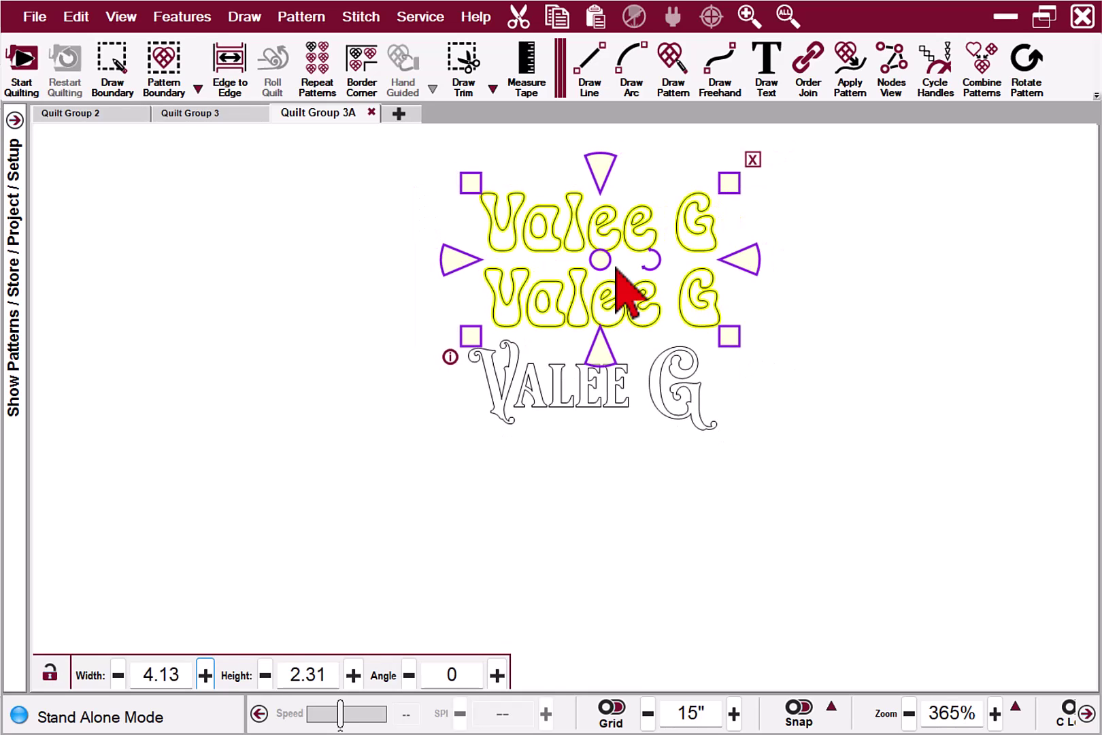
Step: Select the V and the G of the Royal Signage name one after the other to check them as separate patterns
scroll(442, 307, up, 4)
click(313, 381)
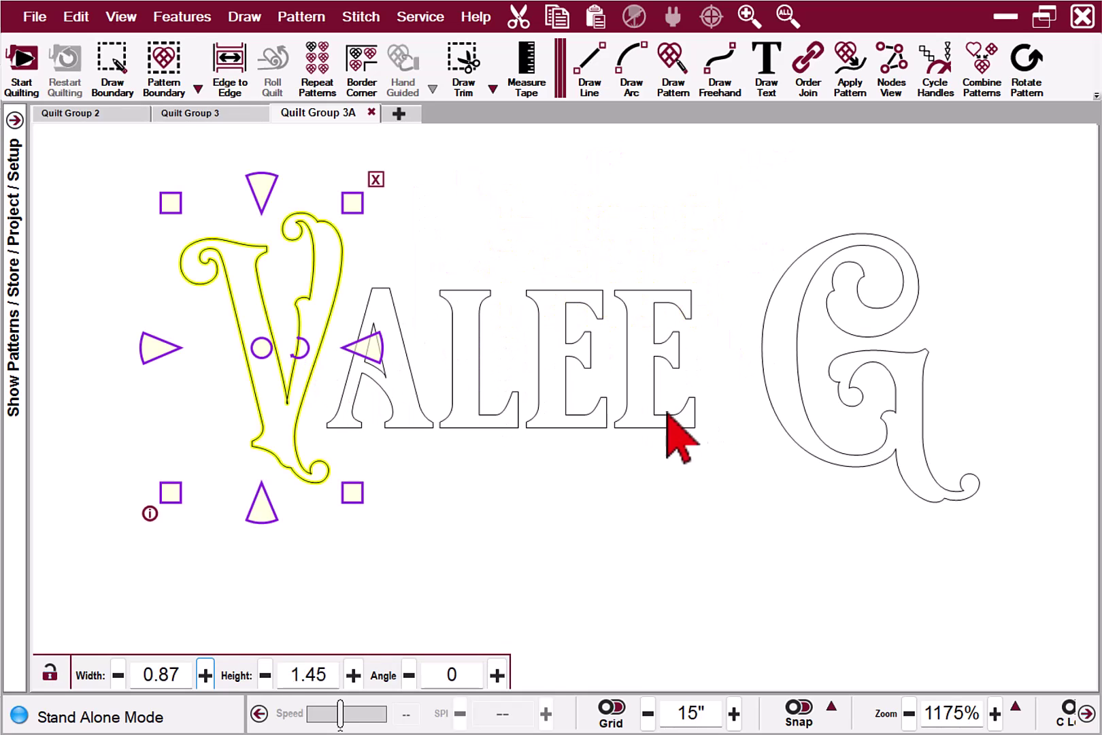
click(908, 391)
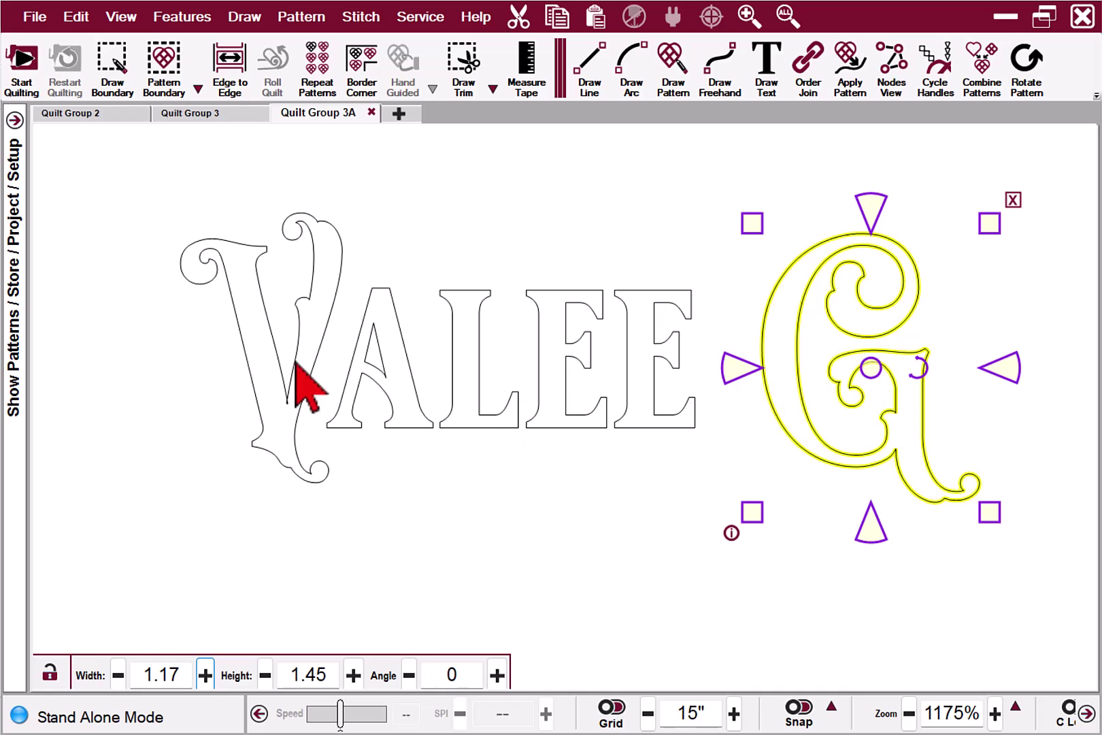
Step: Select the V and the G alternately to check each capital on its own, and clear the selection
click(292, 337)
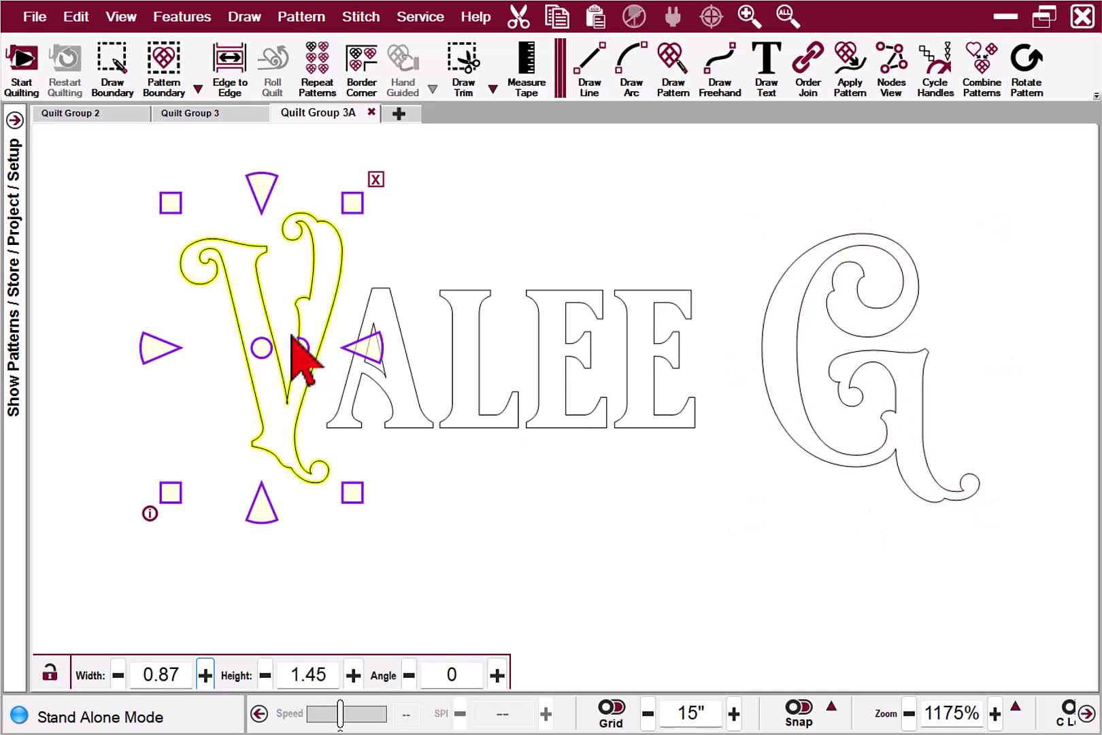
click(864, 319)
click(343, 321)
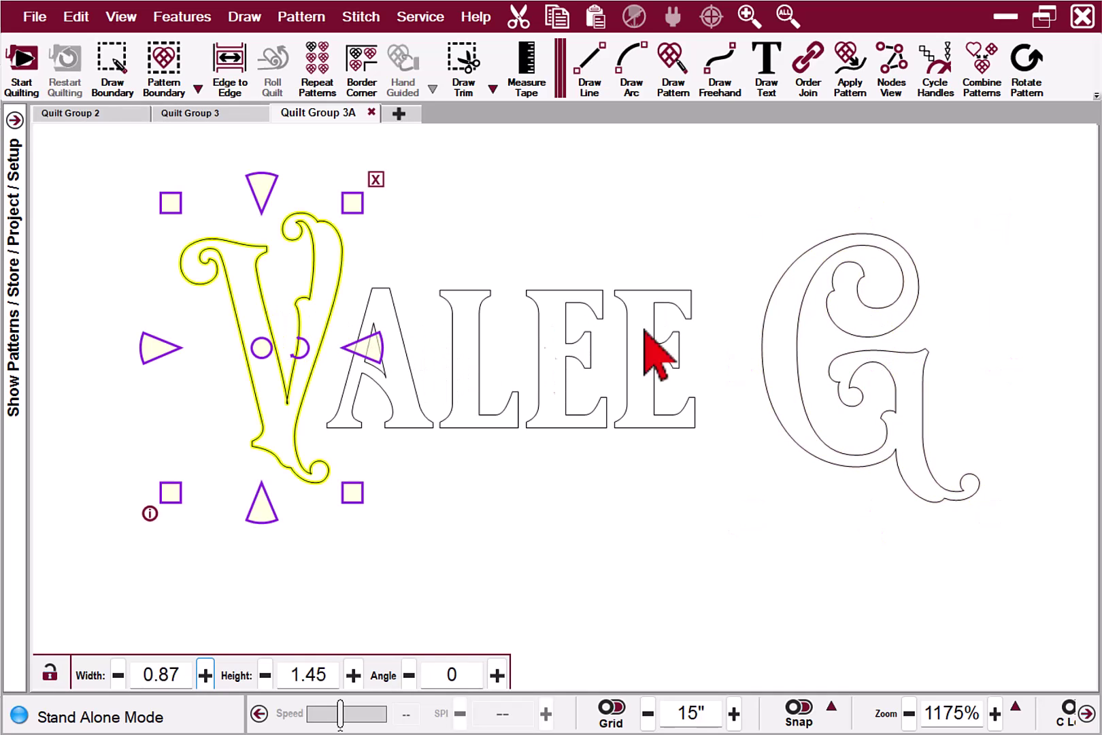
click(1080, 264)
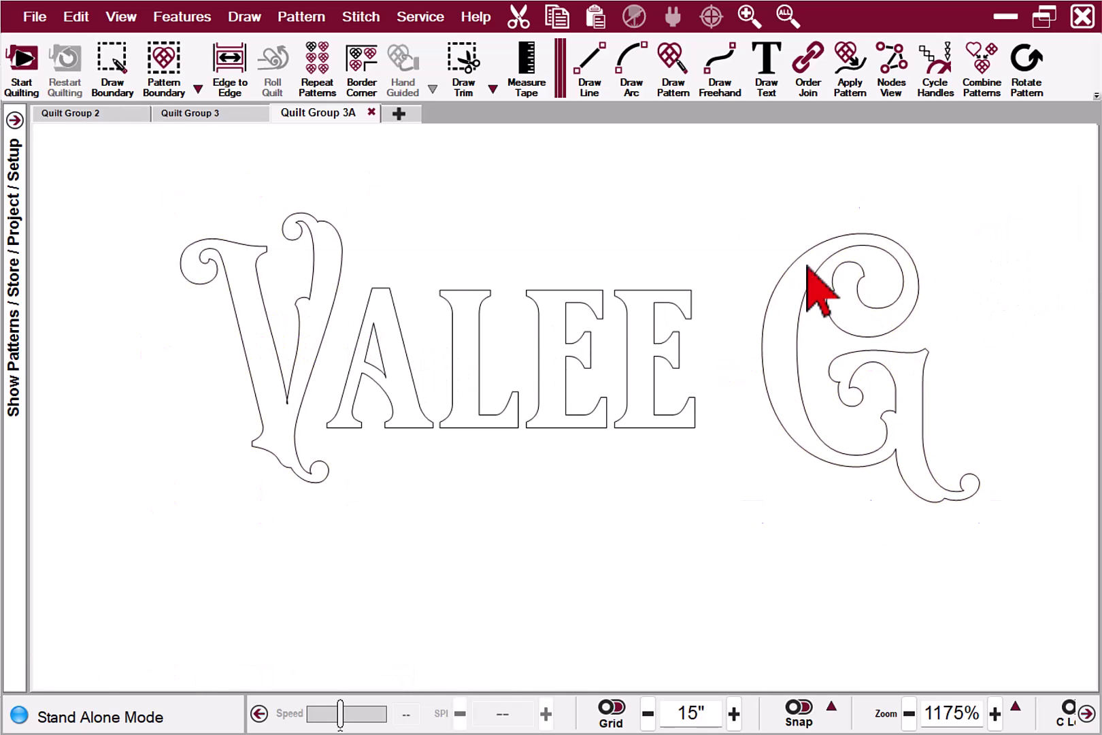
Step: Select the V and the G together, enlarge them until the V is about 1.15 wide by 1.92 high, and reposition them around the smaller letters
click(940, 271)
drag(1035, 590, 163, 466)
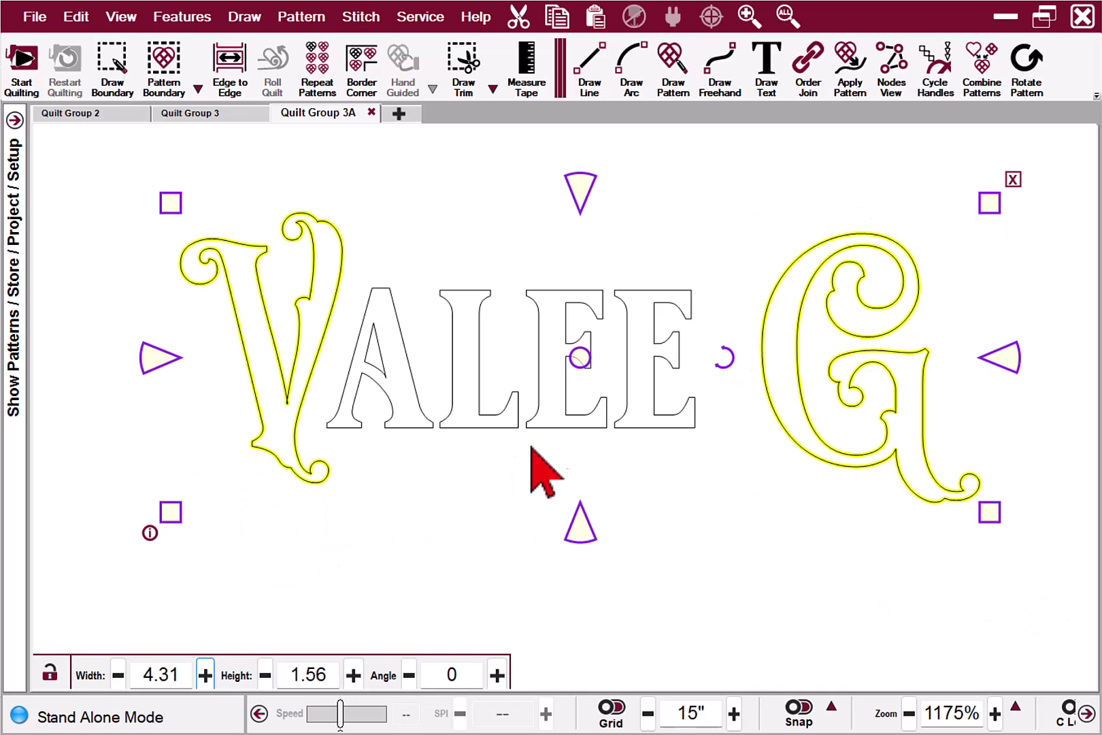
scroll(450, 381, down, 3)
scroll(487, 380, down, 1)
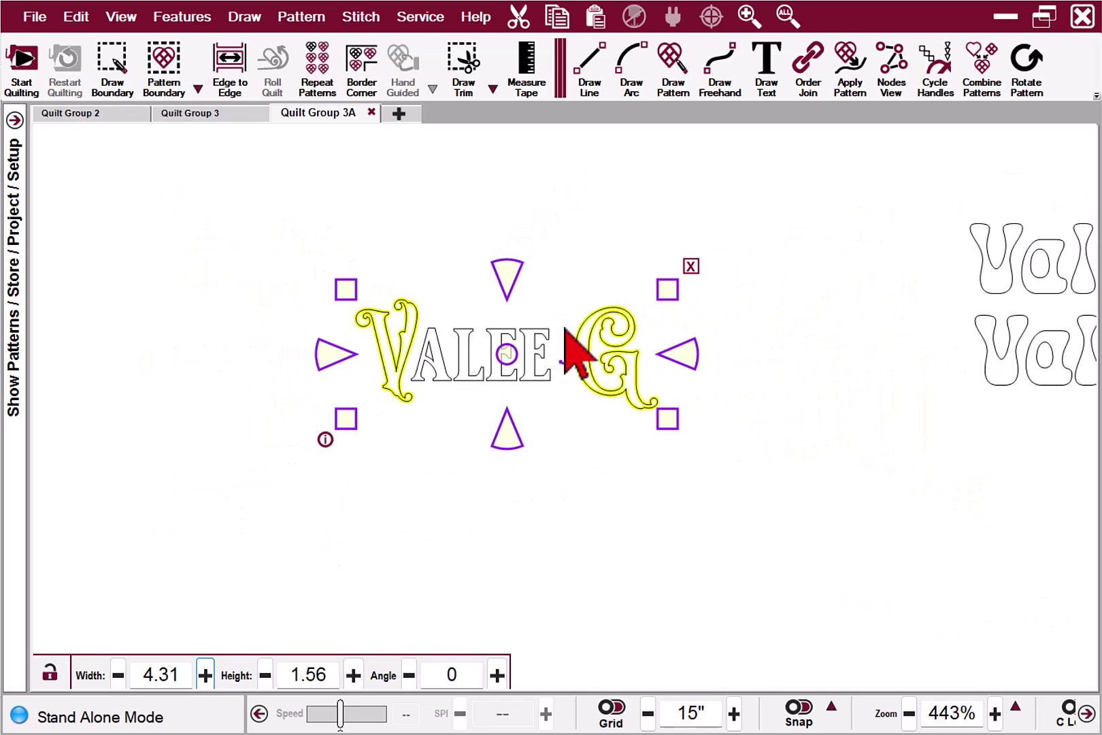
drag(668, 286, 799, 241)
drag(572, 329, 556, 344)
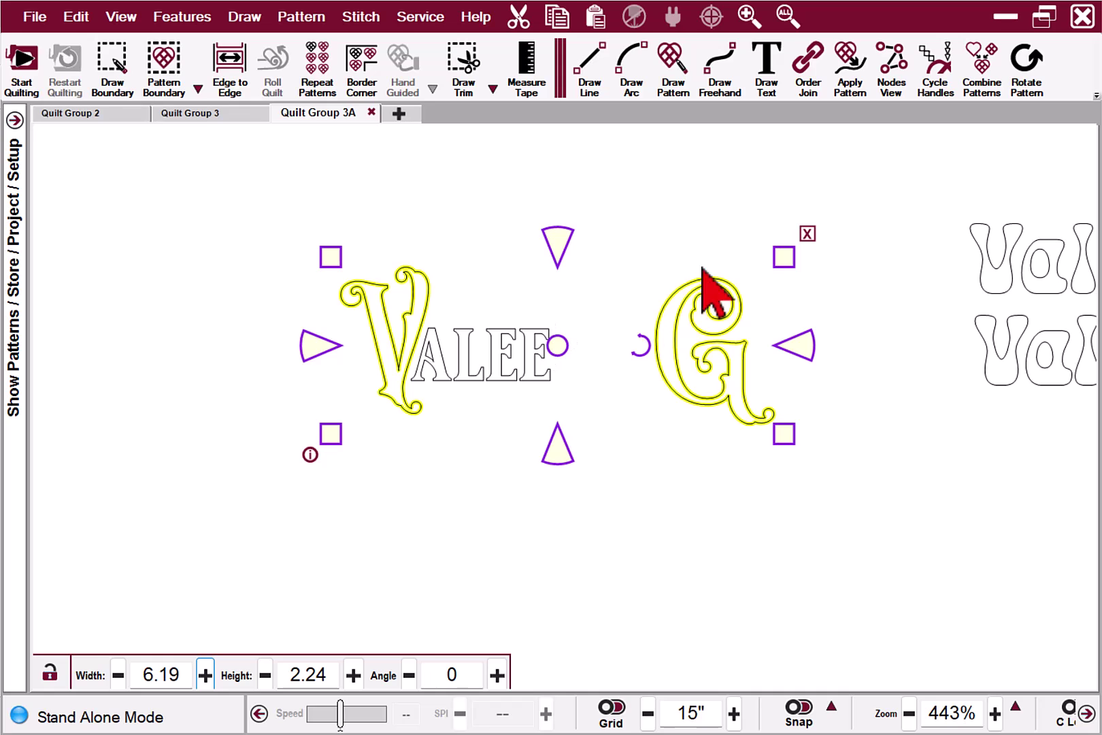
drag(783, 256, 748, 268)
drag(538, 354, 541, 353)
Step: Select the A's outline and its inner triangle in turn to examine the gap between them at the crossbar
scroll(432, 357, up, 5)
click(439, 400)
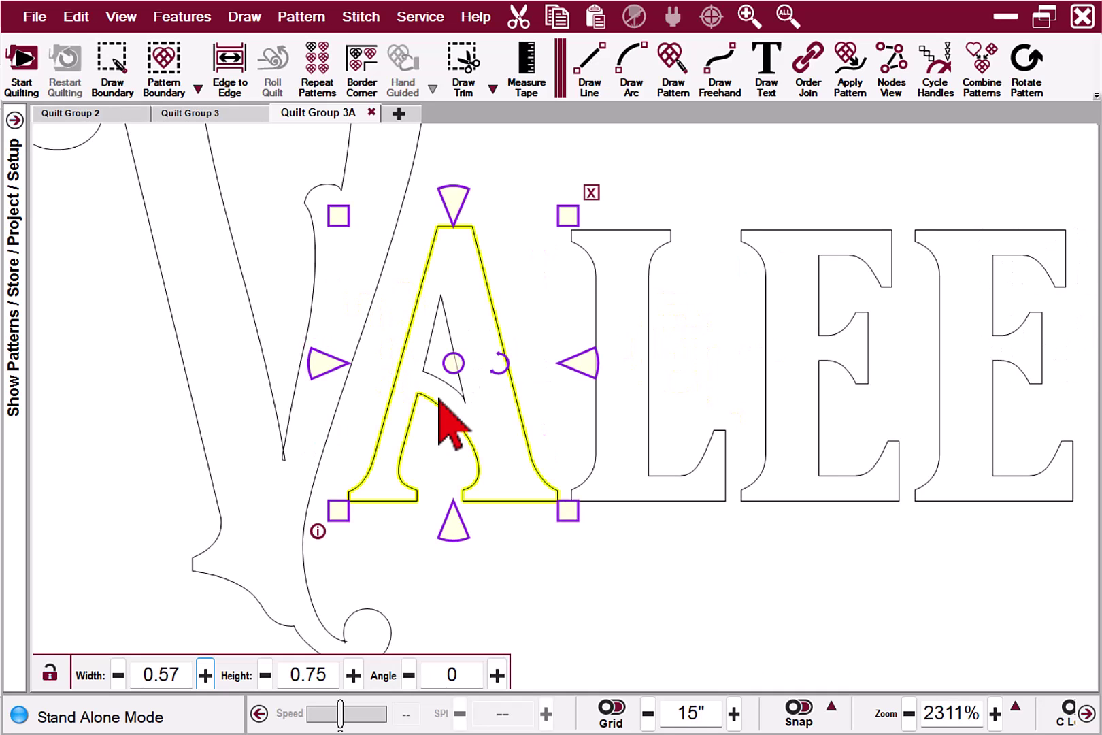
scroll(439, 400, up, 2)
drag(442, 412, 487, 411)
scroll(487, 411, up, 1)
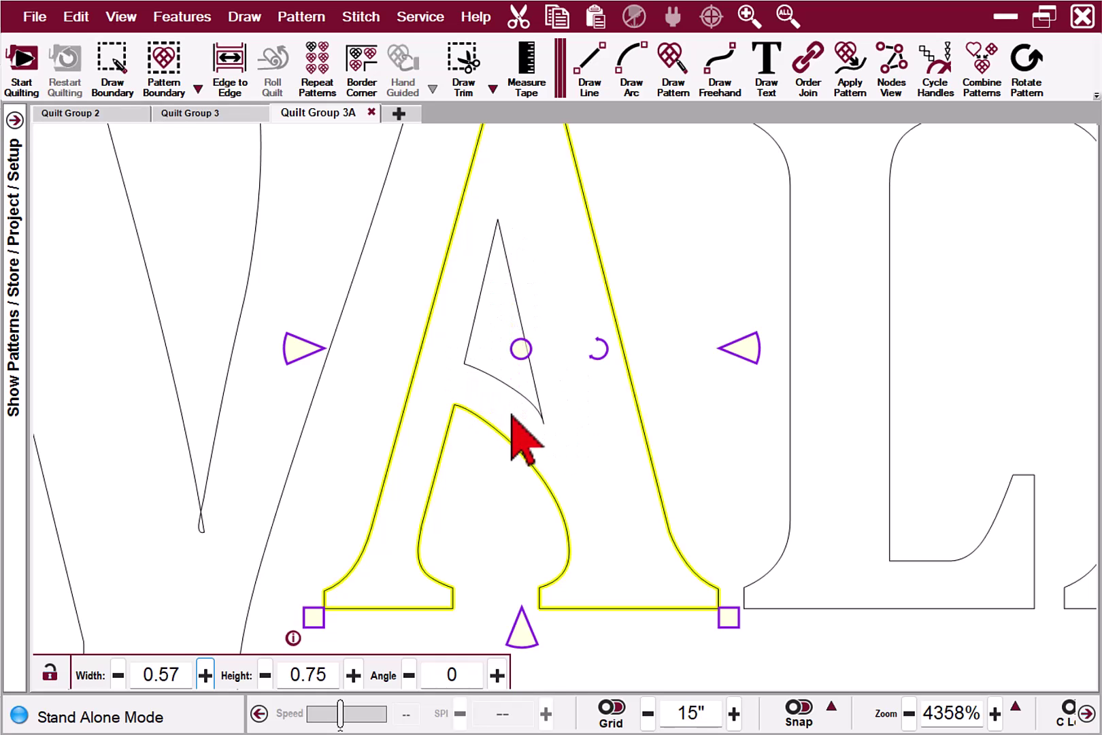
scroll(564, 450, down, 3)
scroll(491, 439, up, 1)
drag(451, 463, 355, 478)
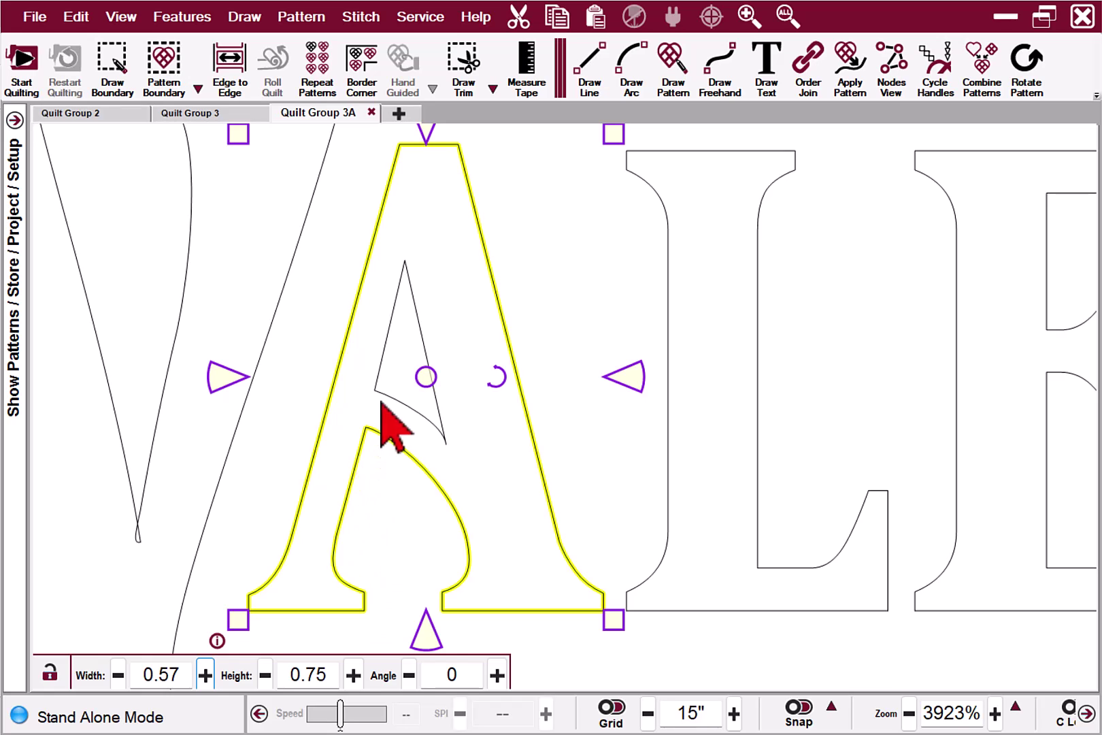
click(388, 347)
scroll(367, 436, up, 3)
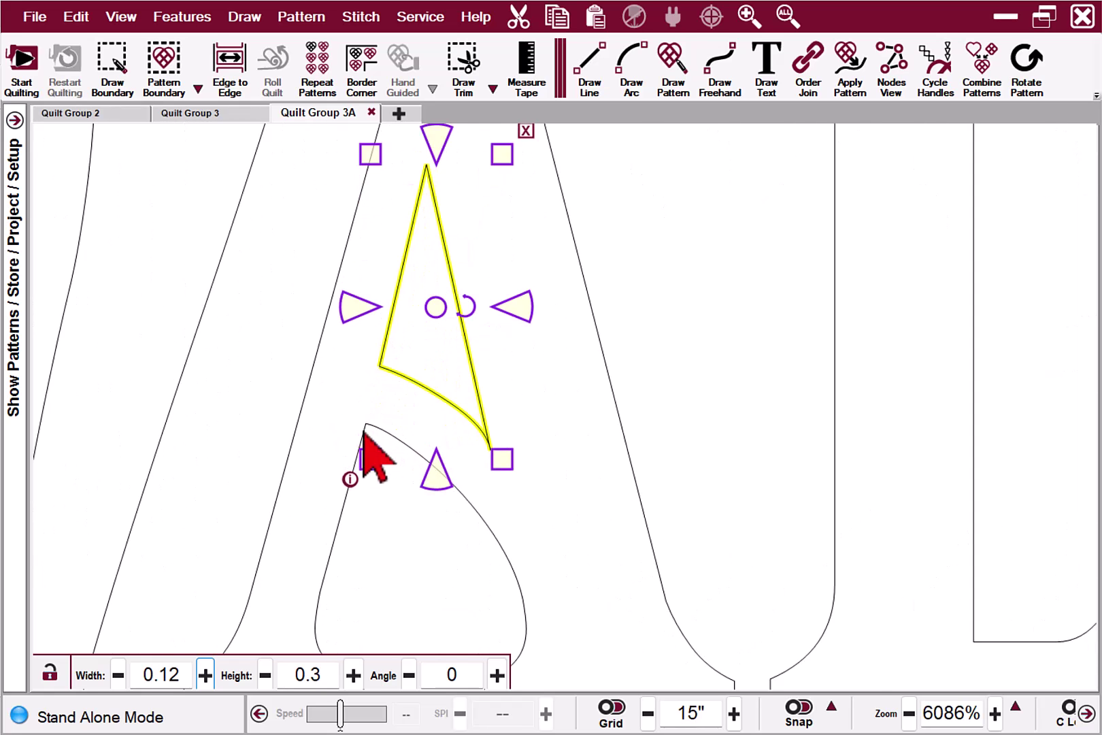
scroll(372, 418, up, 1)
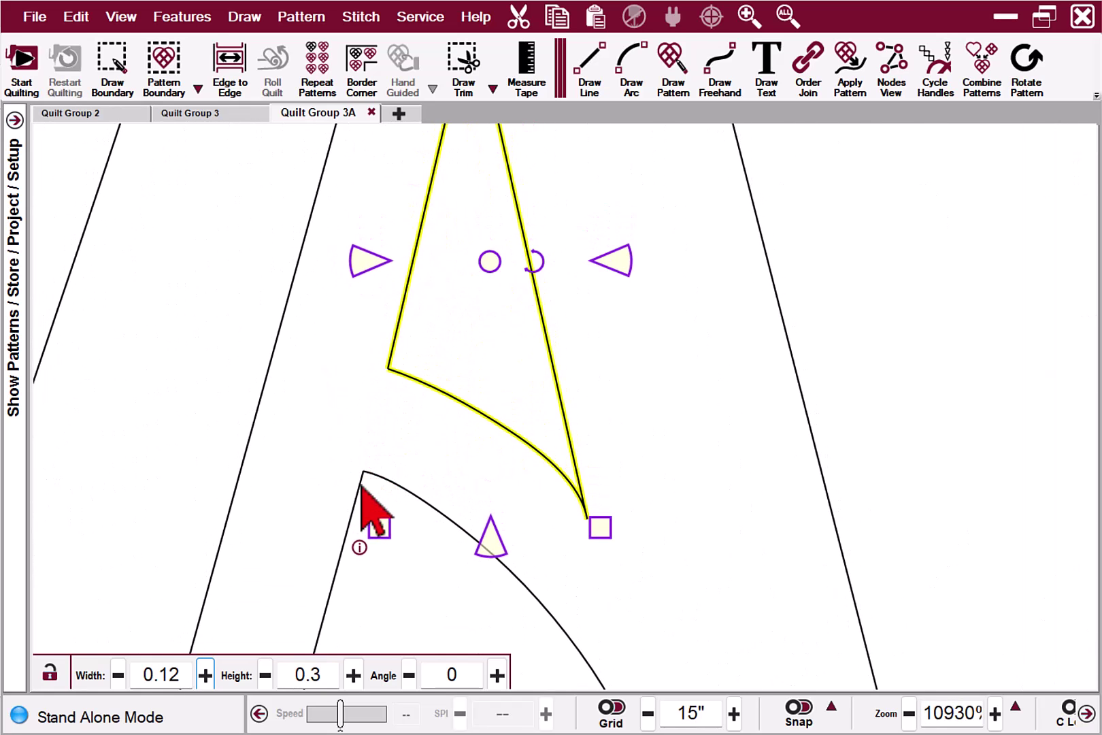
Step: Show the nodes of the A's outline and break it at the corner where the left leg meets the crossbar
click(349, 539)
click(349, 525)
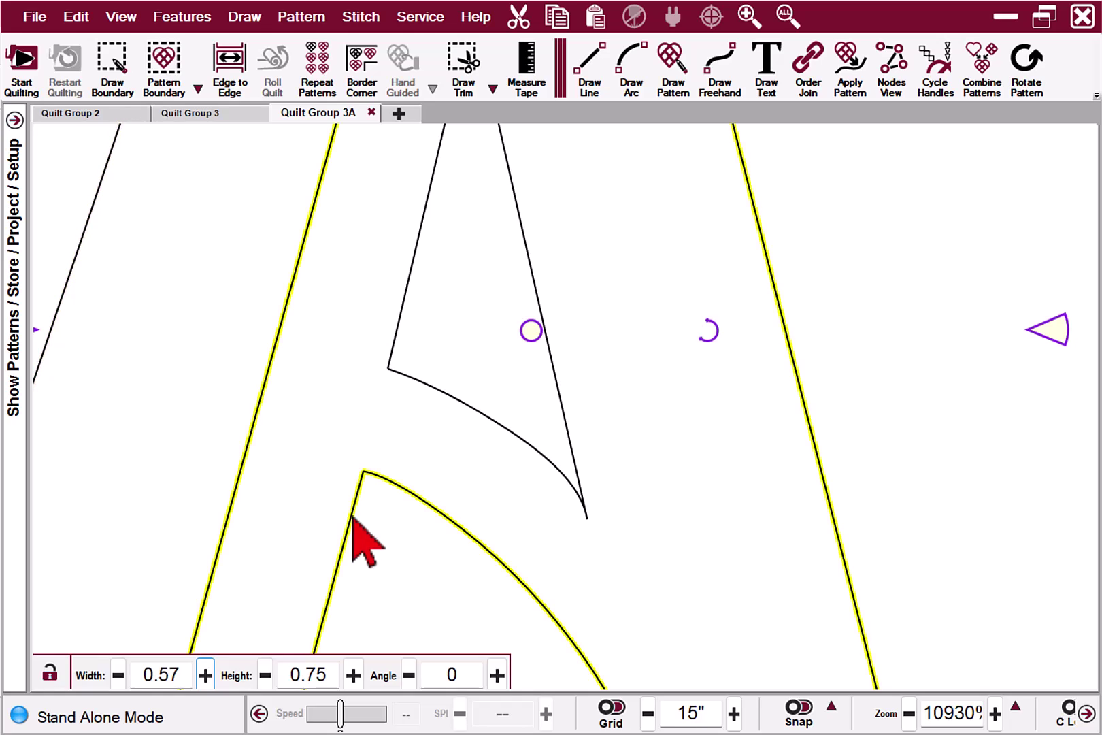
click(391, 367)
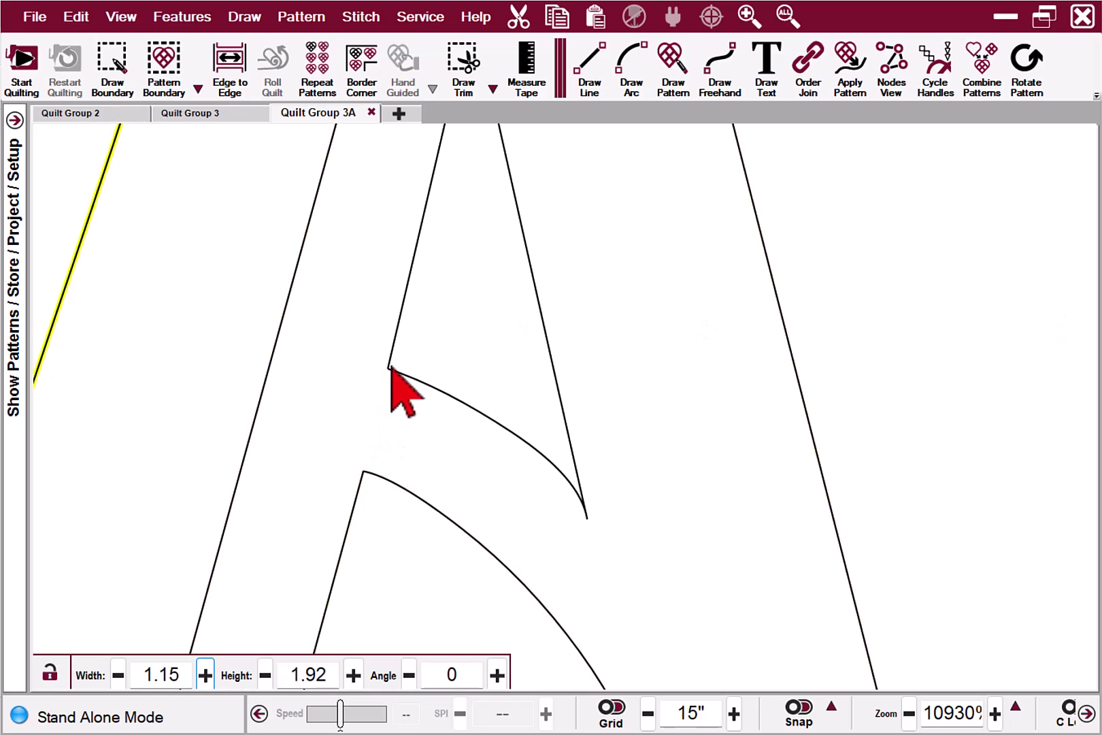
click(363, 472)
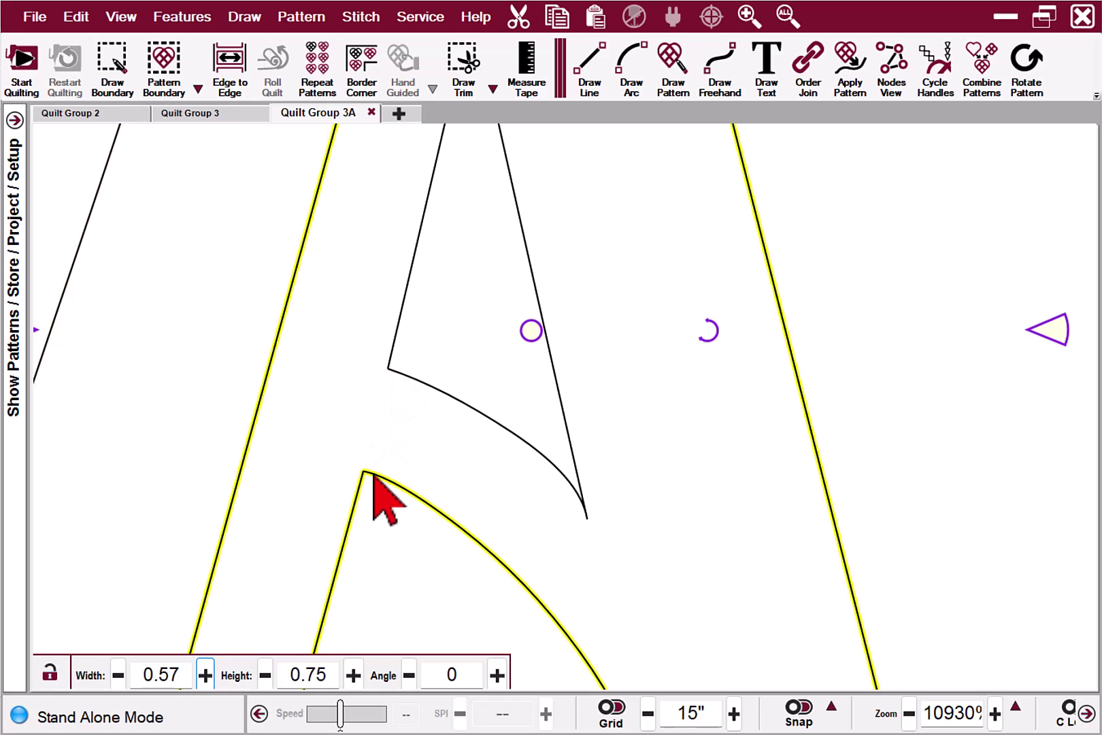
double_click(373, 474)
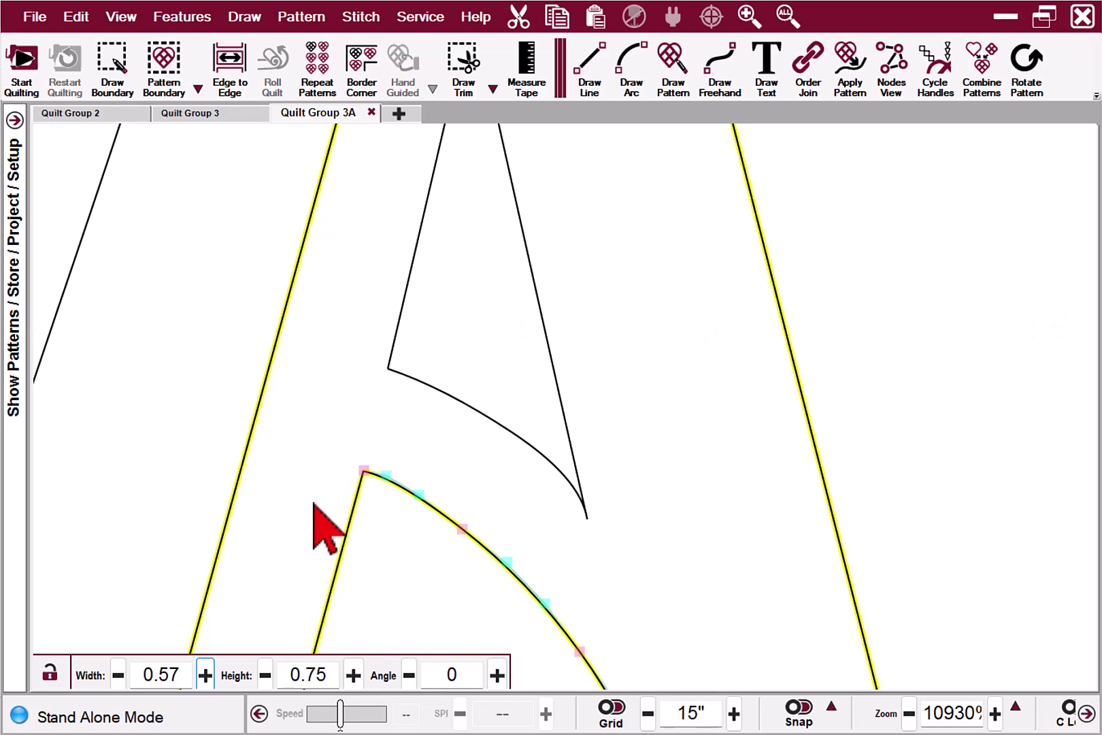
click(363, 474)
Step: Show the inner triangle's nodes and extend its lower-left end onto the crossbar corner of the A's outline with Snap on
click(402, 373)
click(406, 377)
click(467, 331)
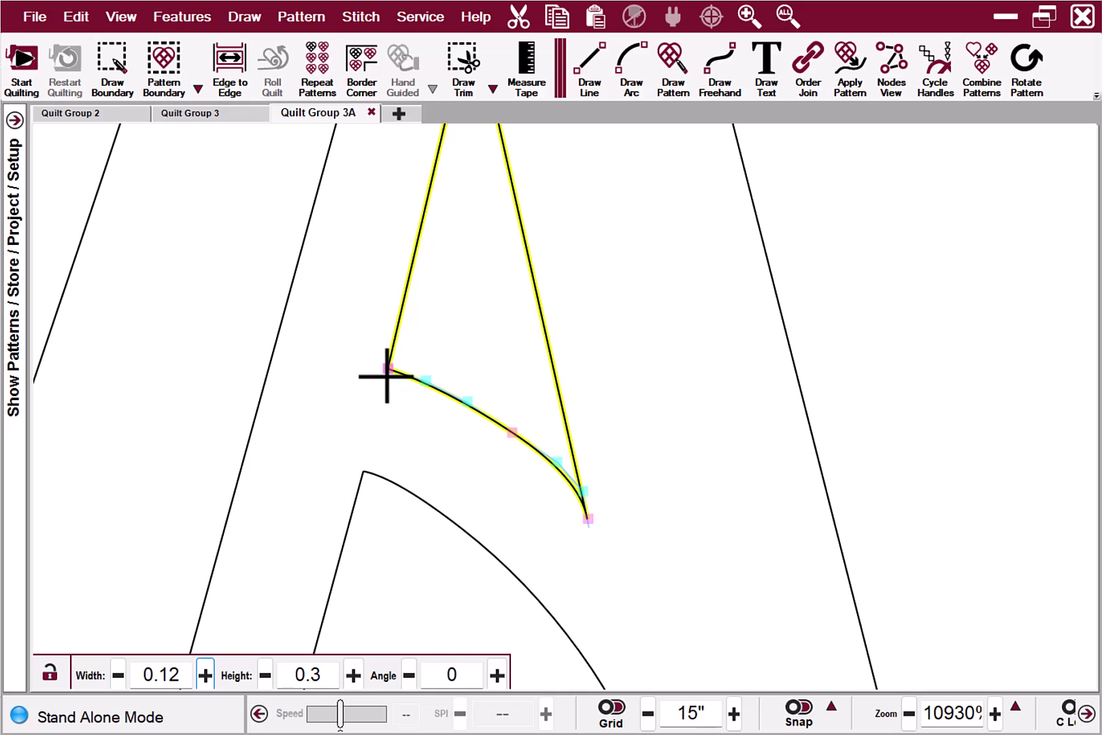
drag(385, 376, 385, 389)
key(s)
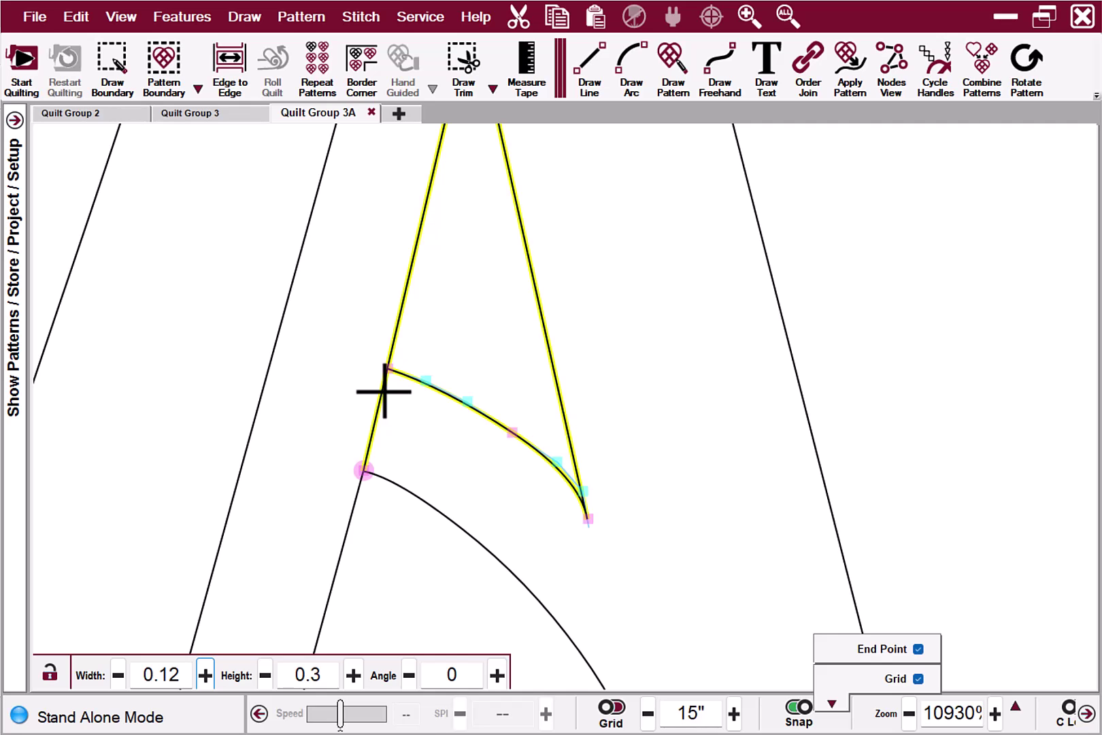
Step: Try moving the open end of the A's lower crossbar curve onto the inner triangle's left corner
key(Tab)
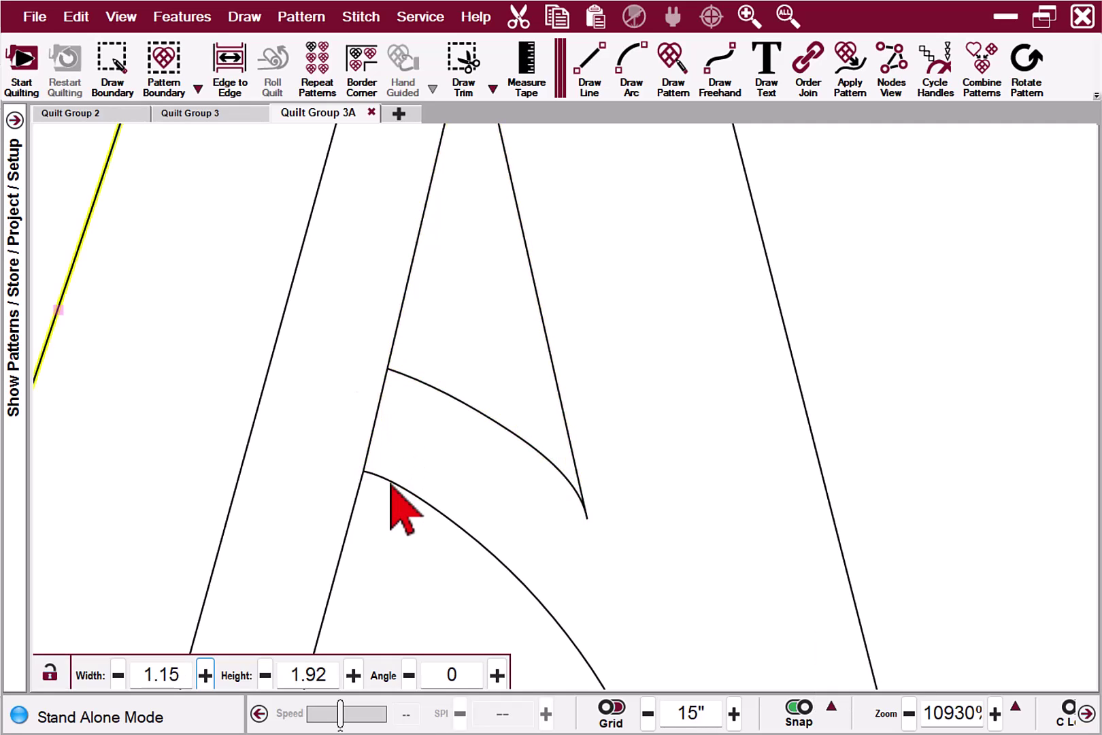
click(427, 504)
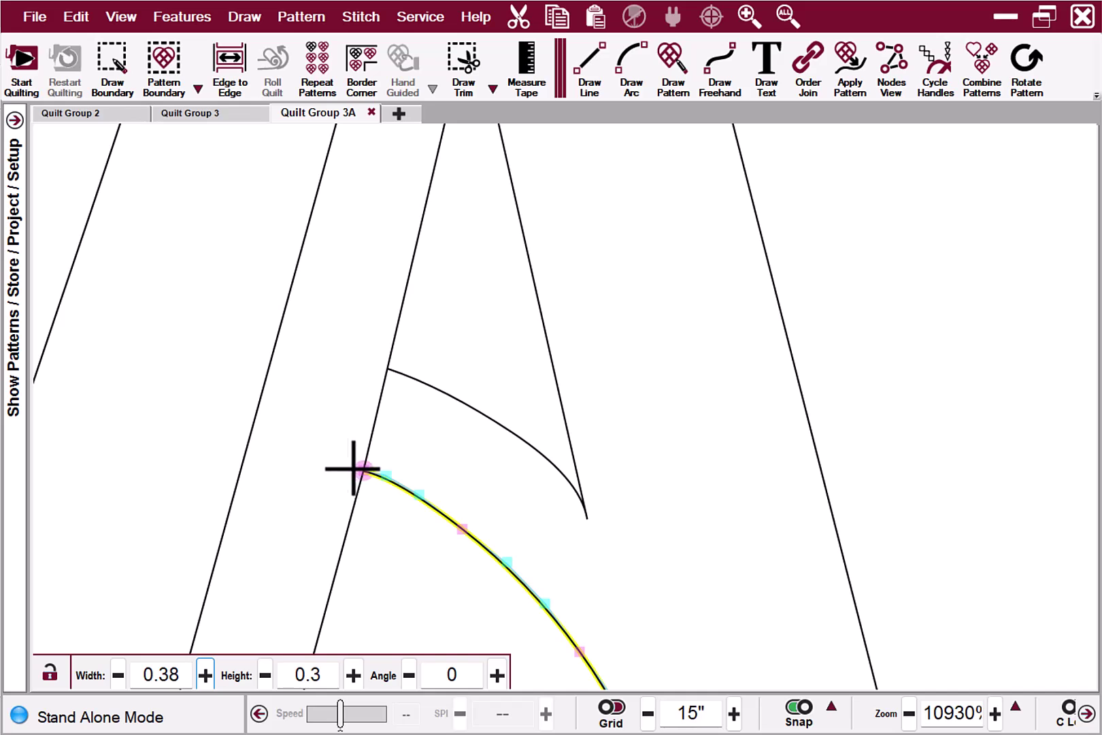
drag(346, 461, 394, 394)
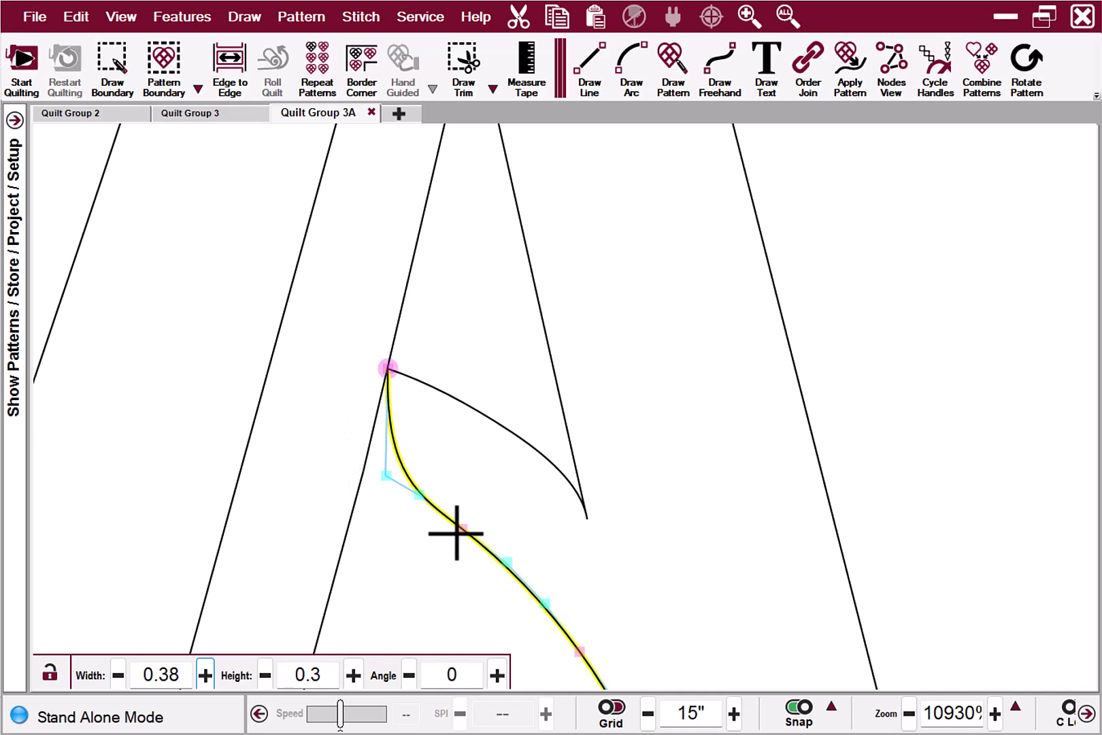
drag(459, 530, 355, 506)
drag(421, 493, 383, 449)
Step: Use Order Join on the A's outline, inner triangle and crossbar curve, and combine them into one pattern
scroll(453, 445, down, 2)
scroll(454, 448, down, 5)
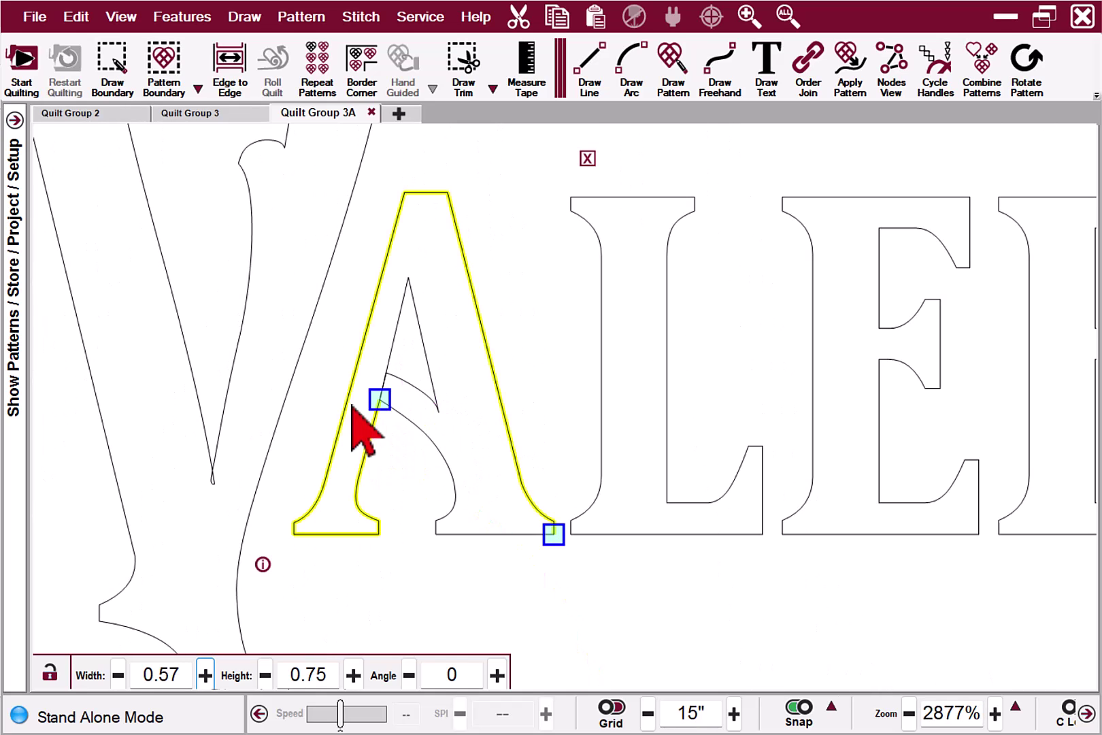
click(810, 68)
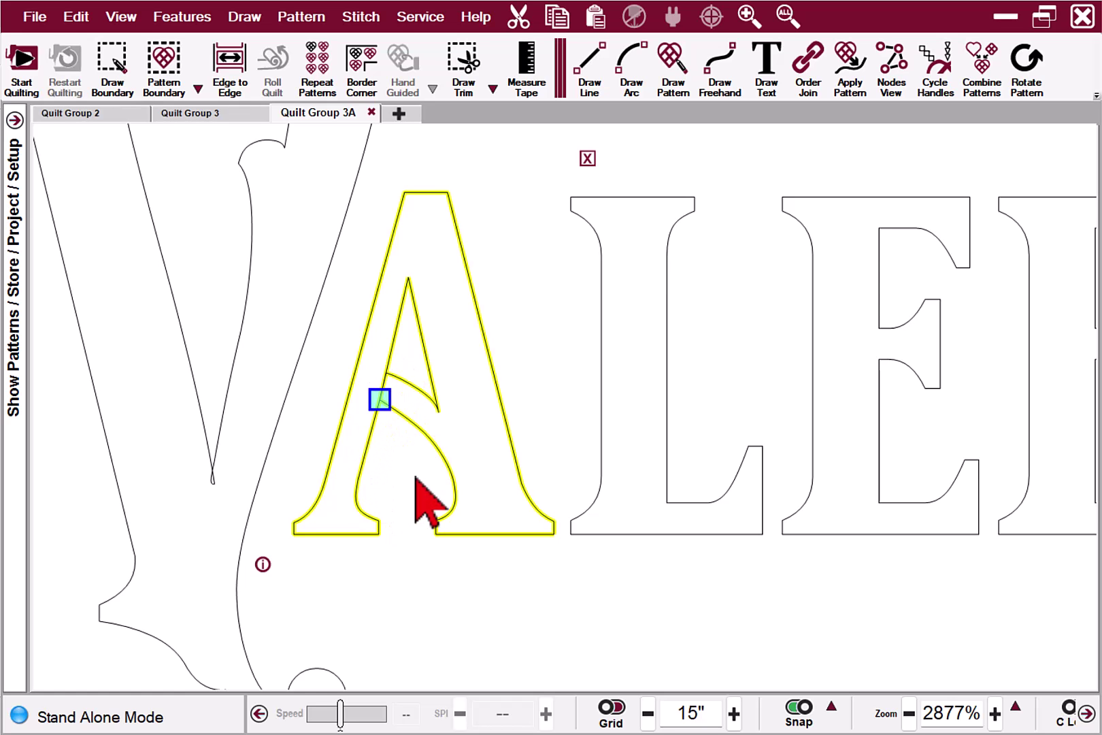
scroll(418, 485, down, 5)
scroll(408, 480, up, 6)
scroll(367, 406, up, 1)
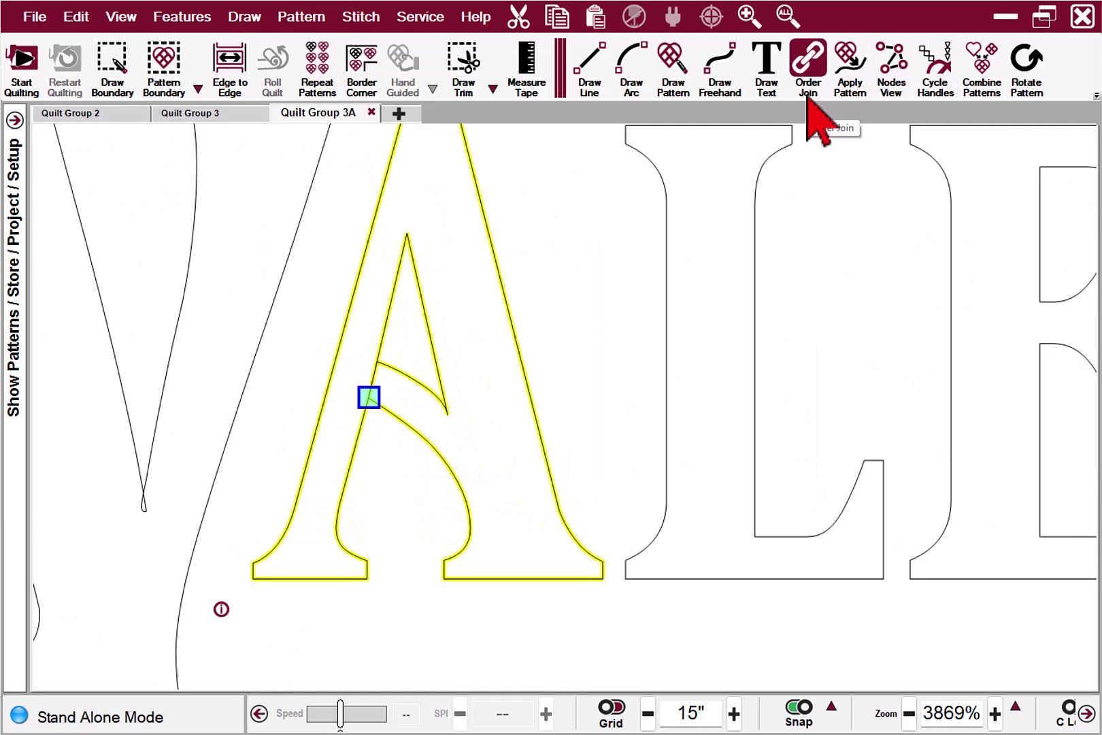
click(984, 89)
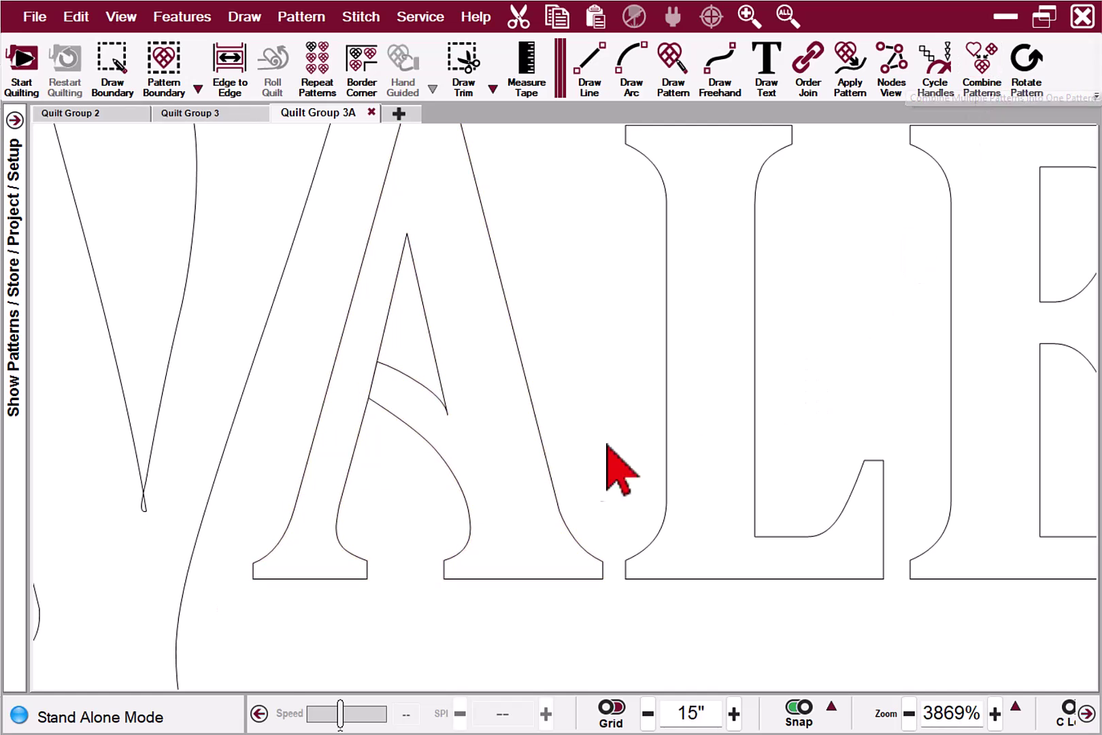
Step: Shift the combined A slightly to test that its parts move together, and undo the move
scroll(504, 467, down, 1)
click(507, 463)
mouse_move(457, 378)
mouse_down()
mouse_move(431, 386)
mouse_move(475, 369)
mouse_up()
key(ctrl+z)
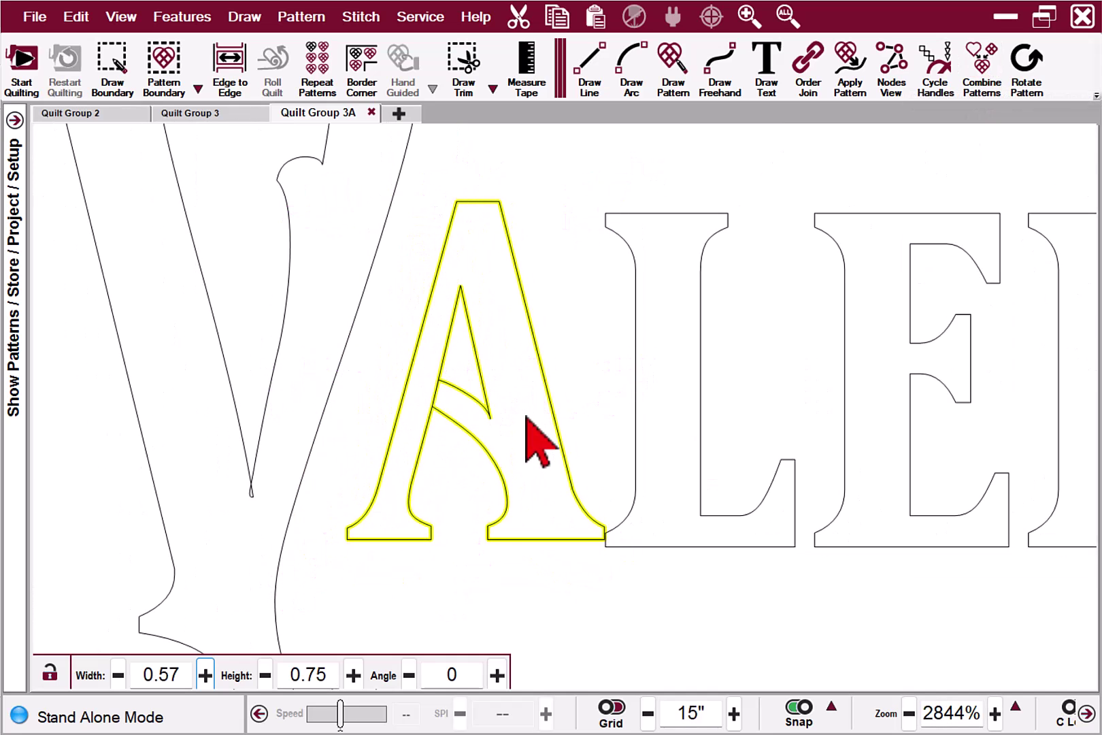
Step: Select all the pieces of the L, use Order Join on them, and combine them into one pattern
click(726, 513)
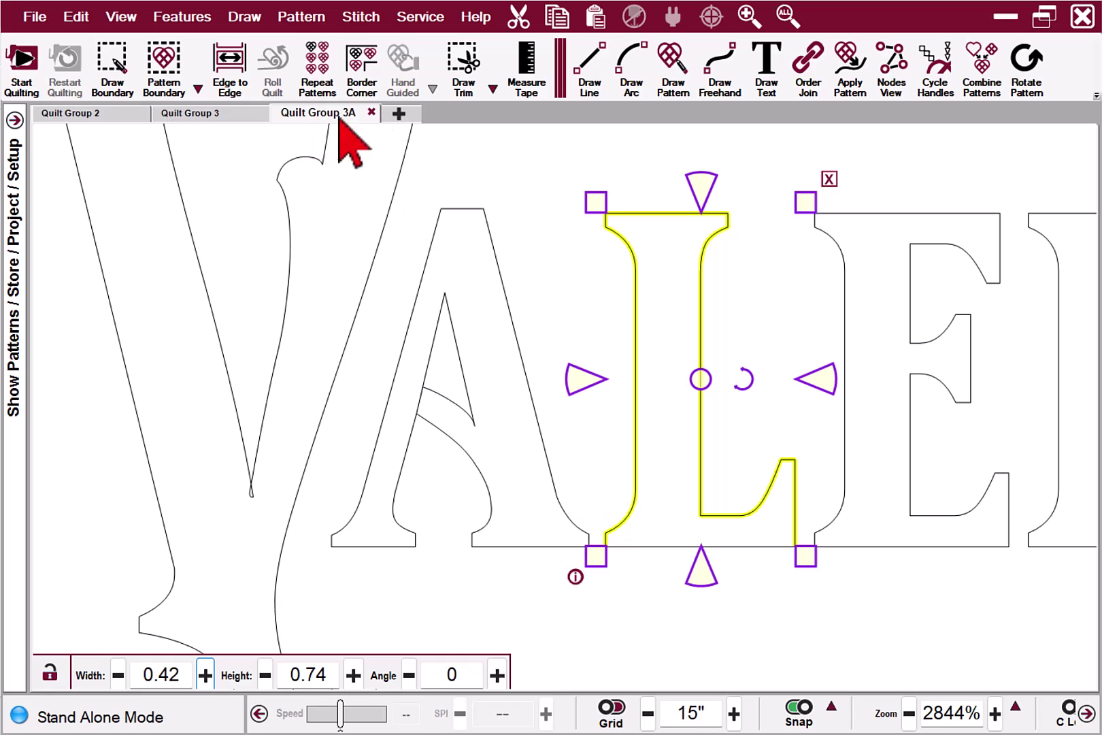
click(848, 72)
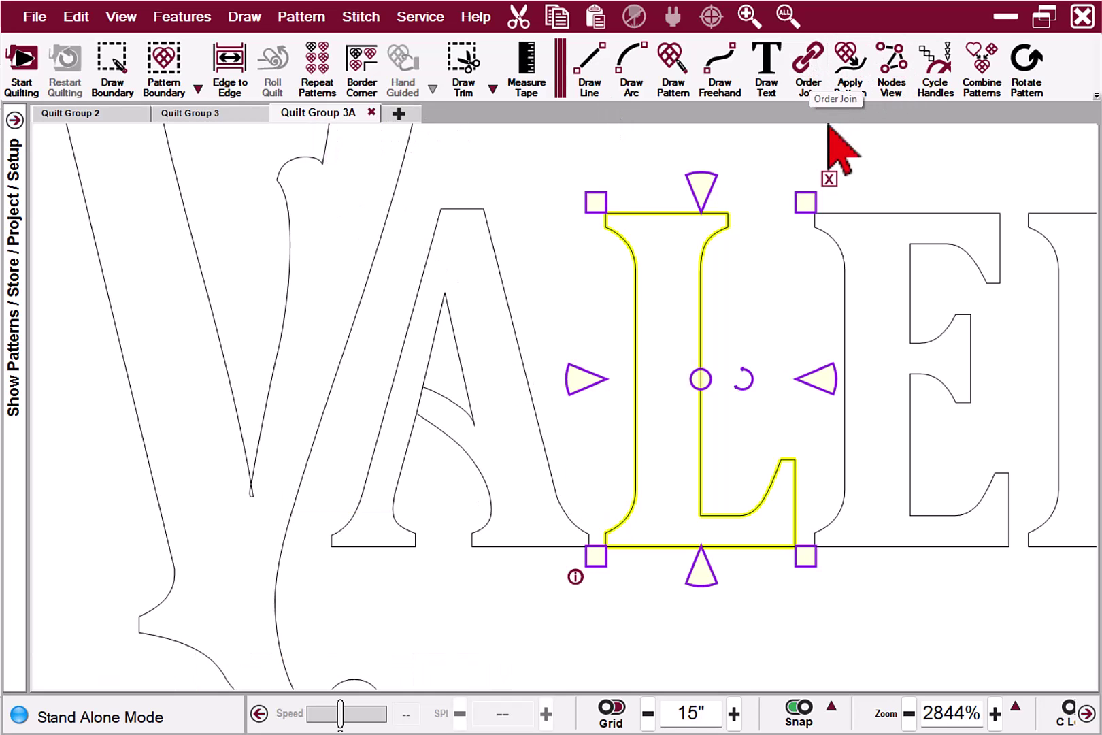
click(710, 472)
right_click(709, 471)
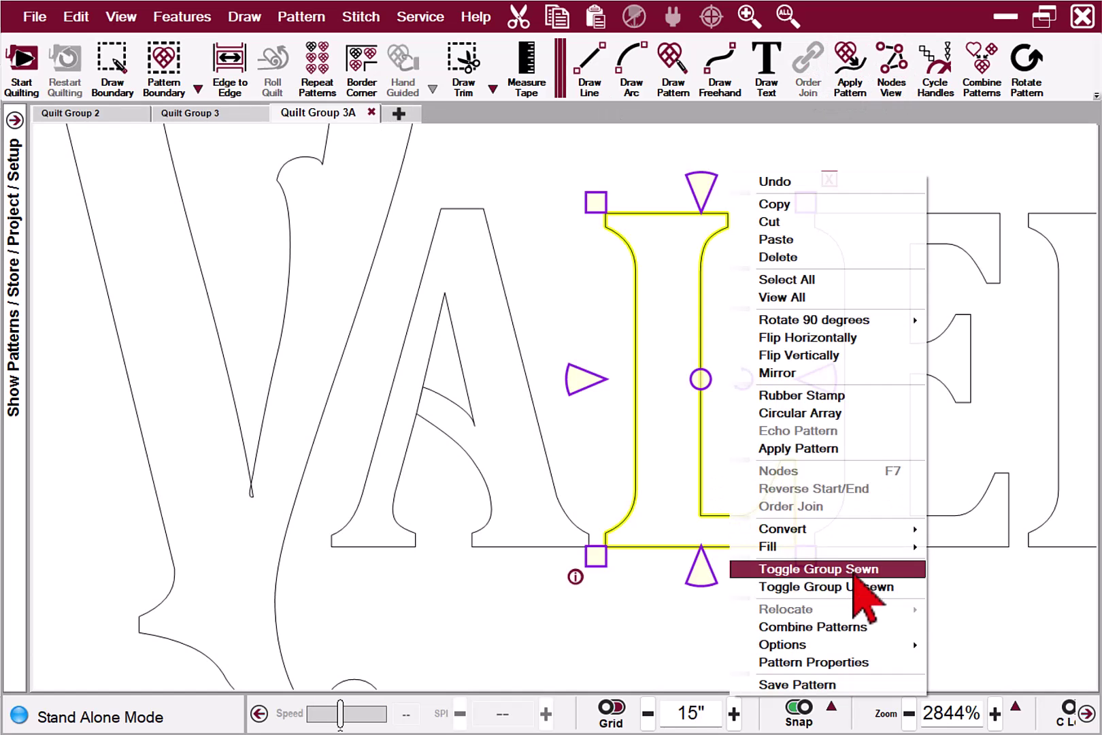
click(850, 629)
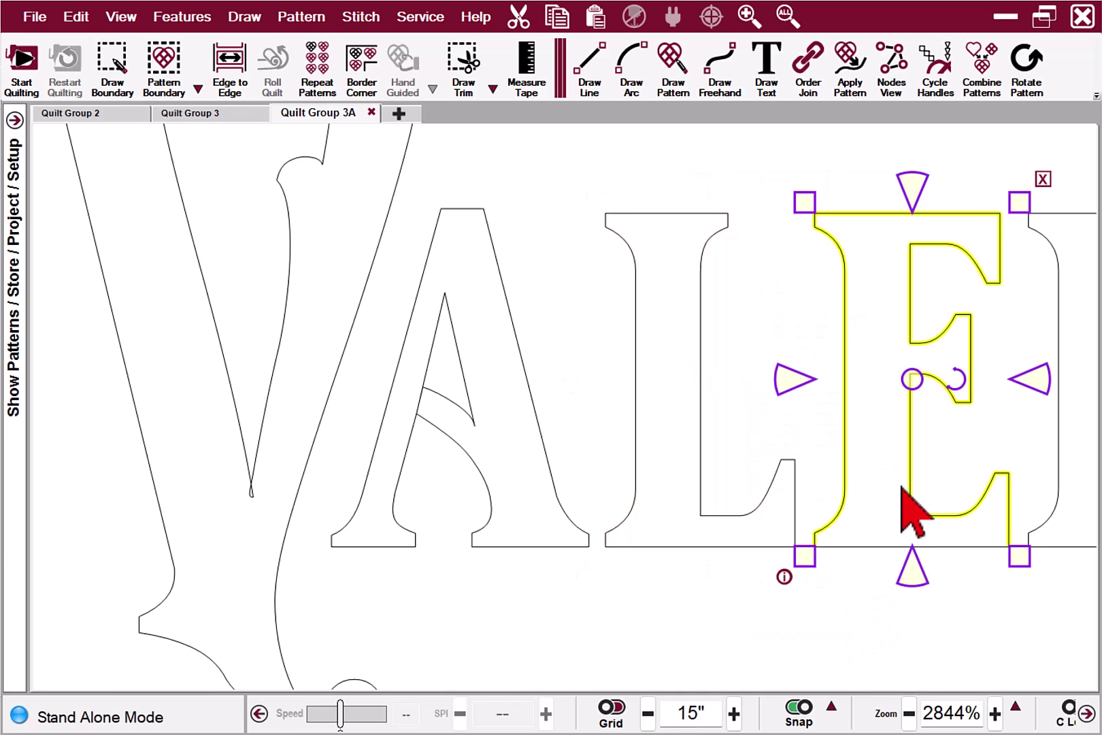
Step: Use Order Join on the pieces of the first E and combine them into one pattern
click(915, 512)
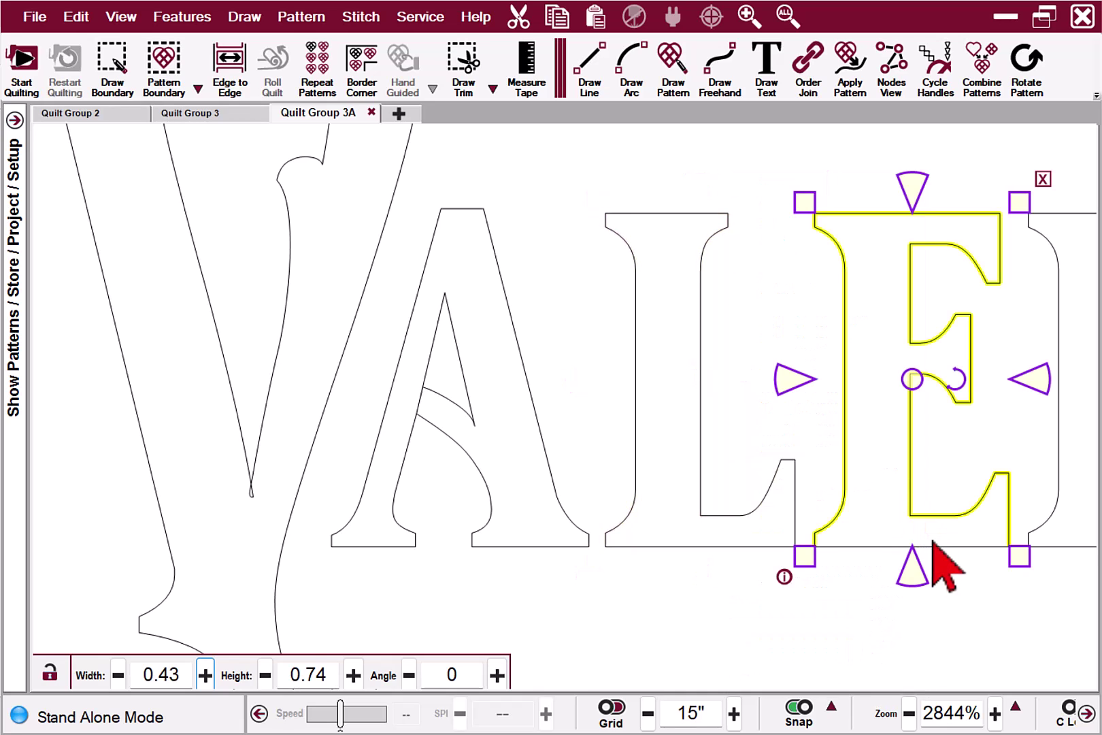
click(813, 72)
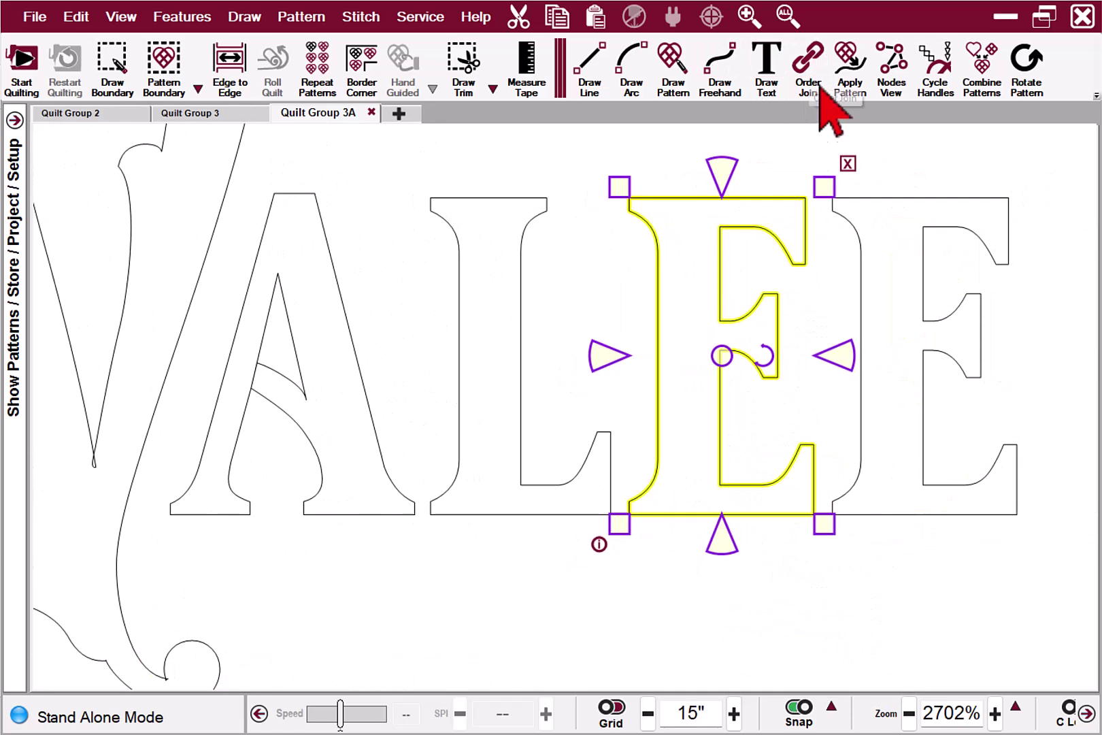
right_click(744, 452)
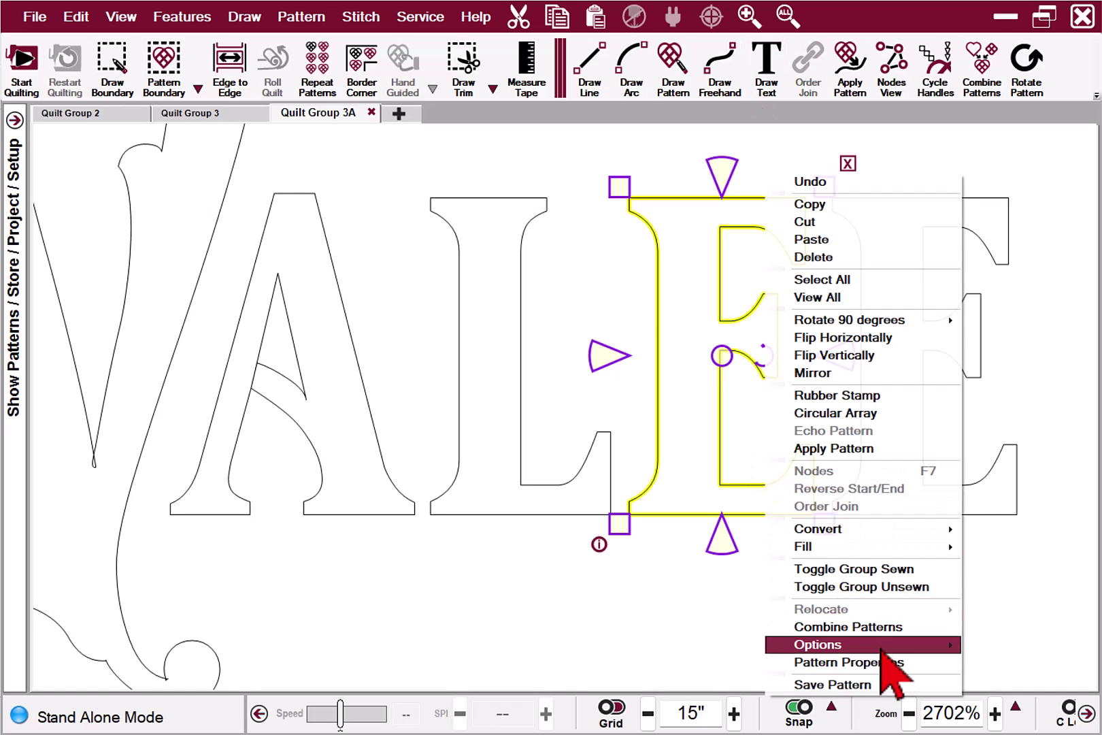
click(898, 627)
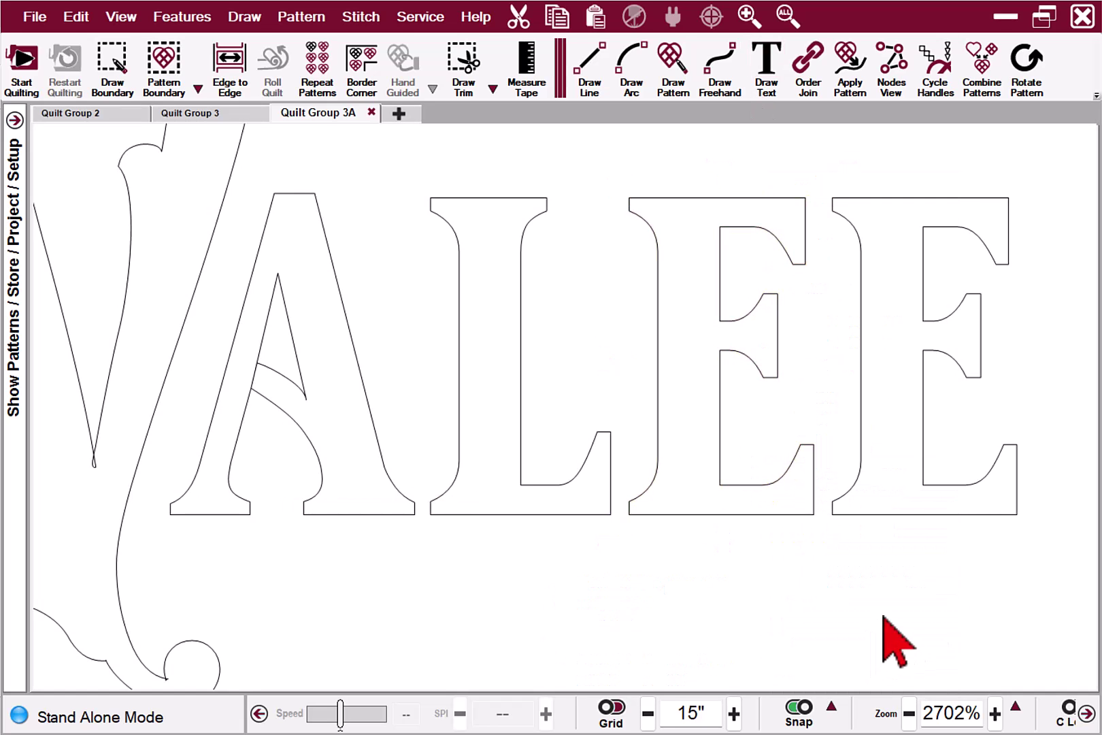
Step: Combine the pieces of the last E into one pattern and review the finished lettering
click(907, 373)
click(917, 629)
scroll(627, 577, down, 4)
scroll(568, 604, down, 1)
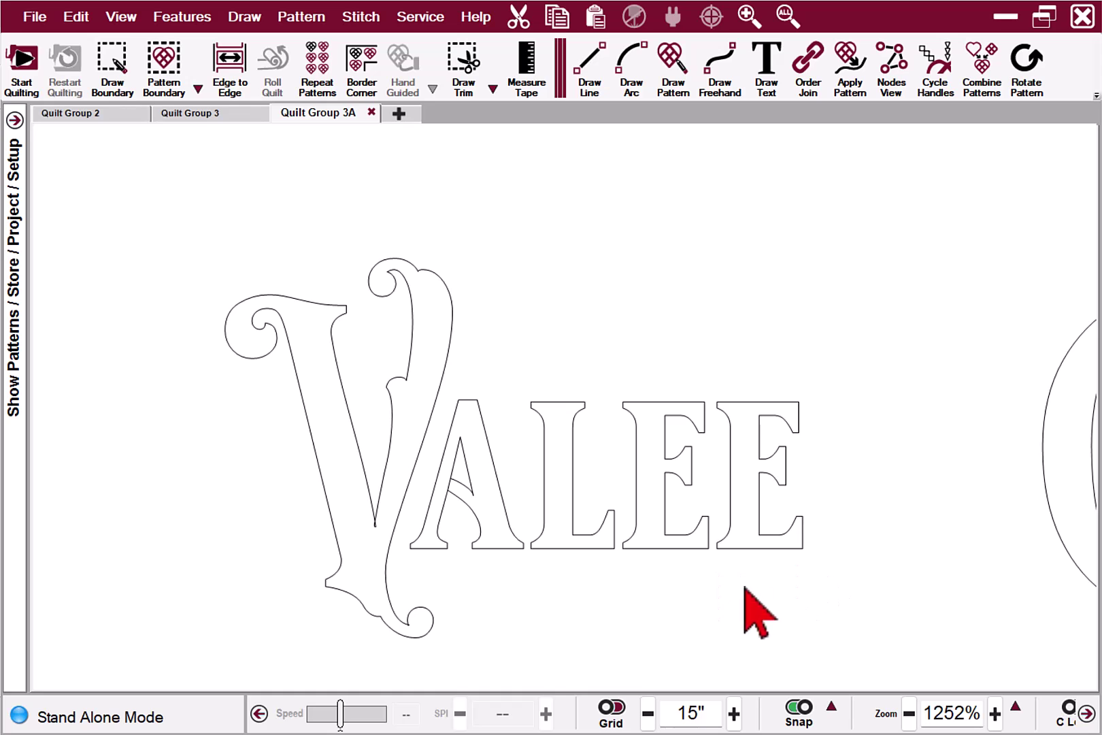
scroll(519, 585, up, 4)
drag(531, 546, 527, 523)
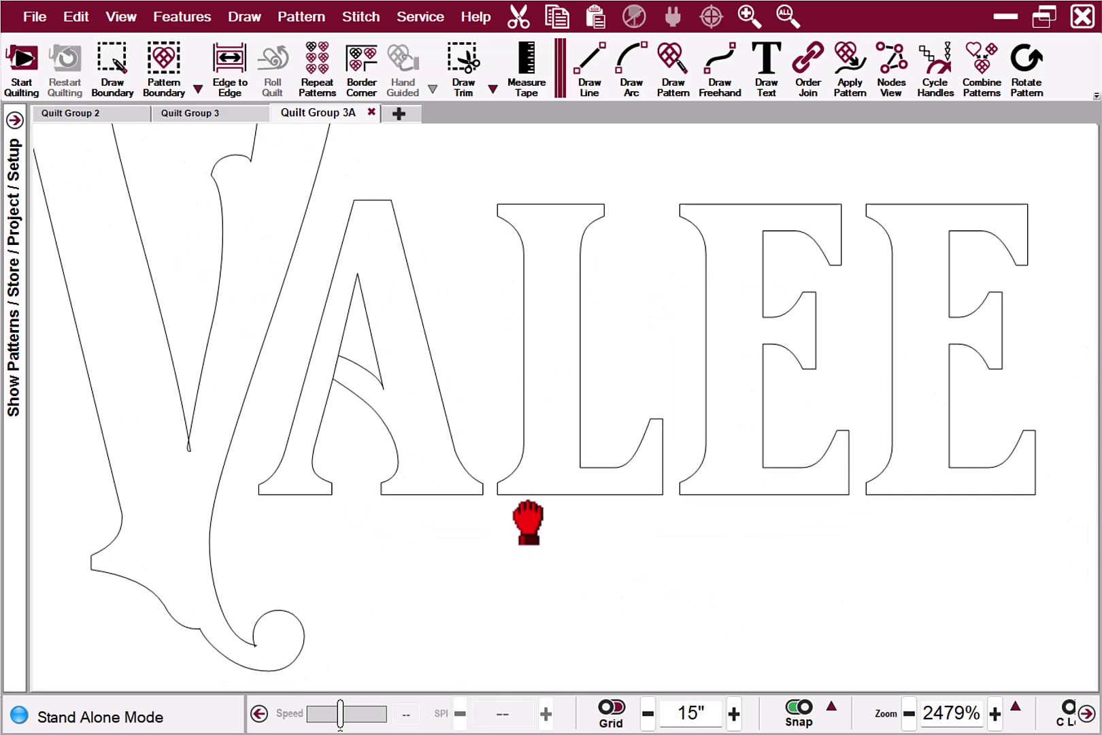
Step: Enlarge the V to 1.23 wide and 2.05 high so its stroke comes closer to the A's left foot
scroll(487, 505, down, 3)
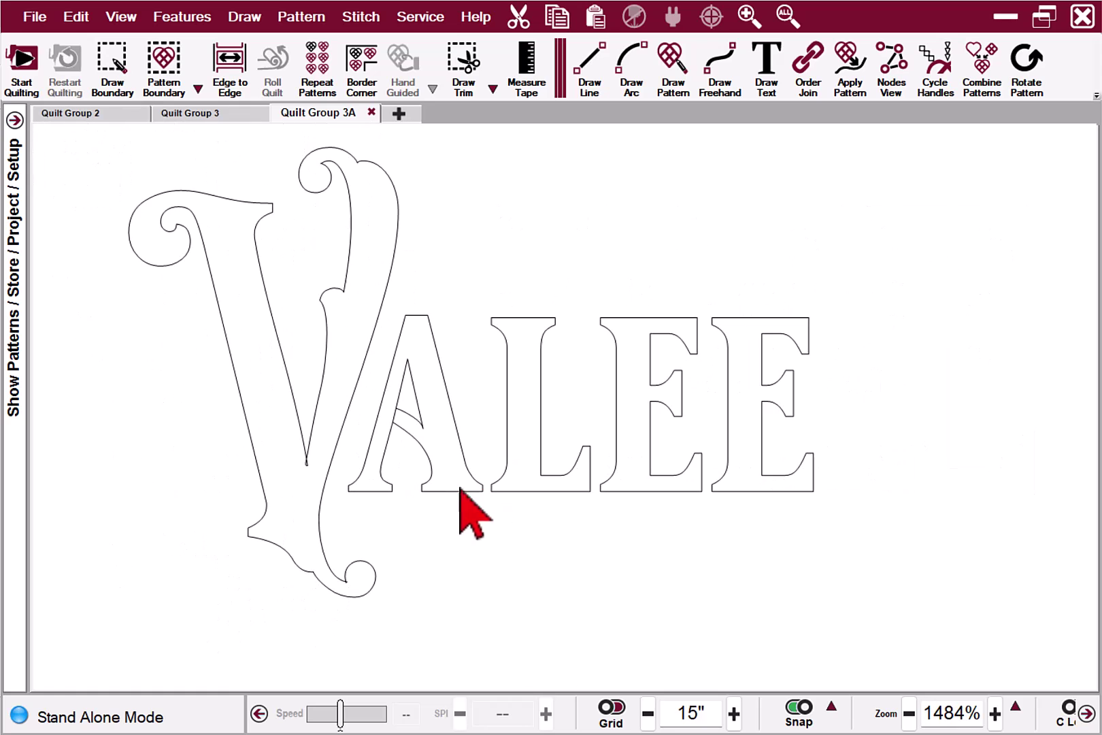
click(399, 449)
scroll(364, 508, up, 2)
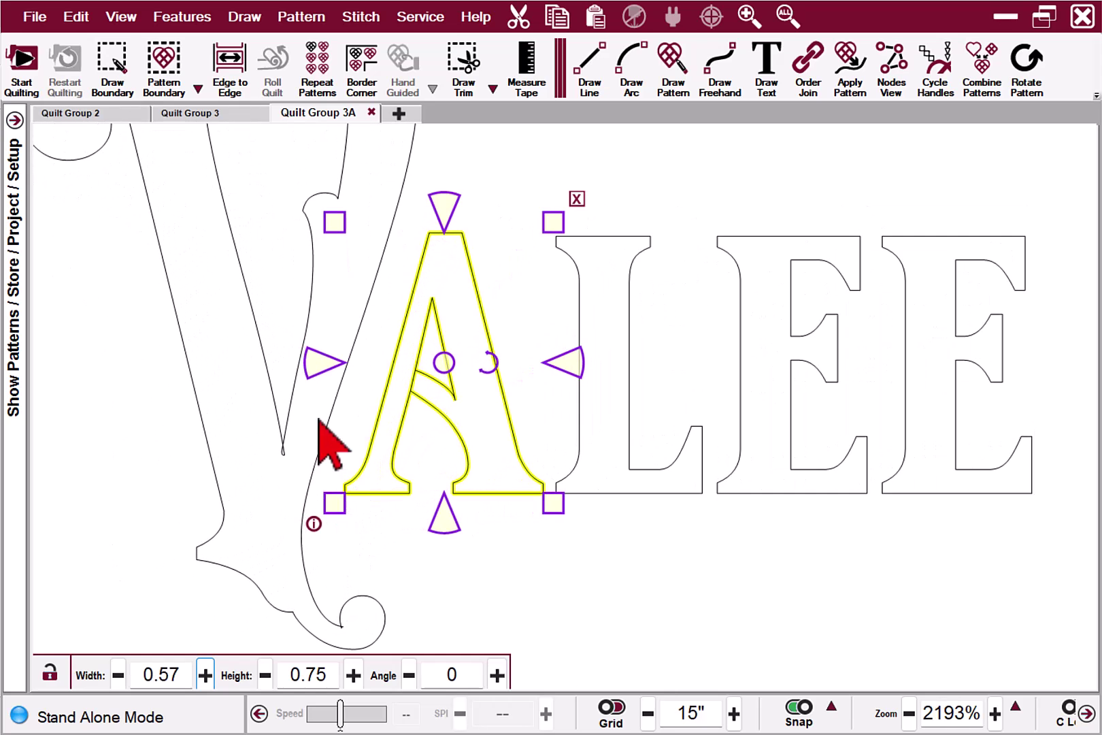
scroll(300, 387, down, 1)
click(280, 408)
scroll(409, 599, down, 1)
scroll(409, 599, down, 1)
scroll(412, 609, up, 1)
drag(408, 604, 431, 631)
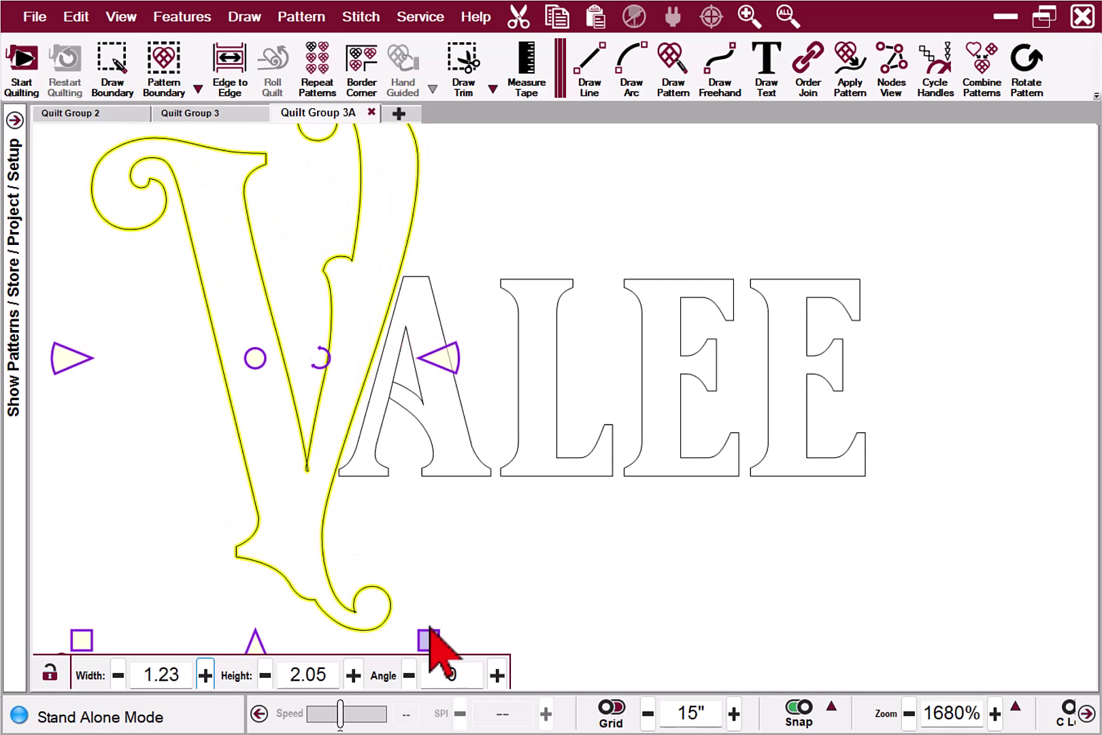
Step: Show the nodes of the A and the V and break both outlines where the A's left foot faces the V's stroke
scroll(344, 492, up, 9)
click(344, 492)
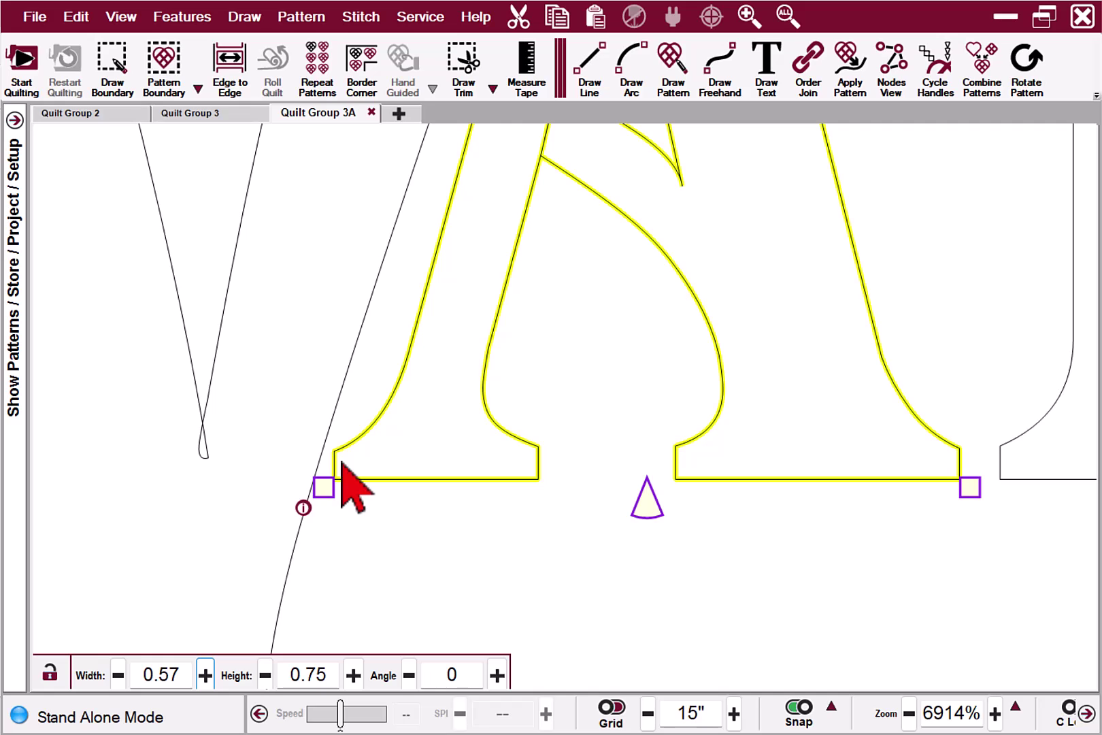
double_click(341, 461)
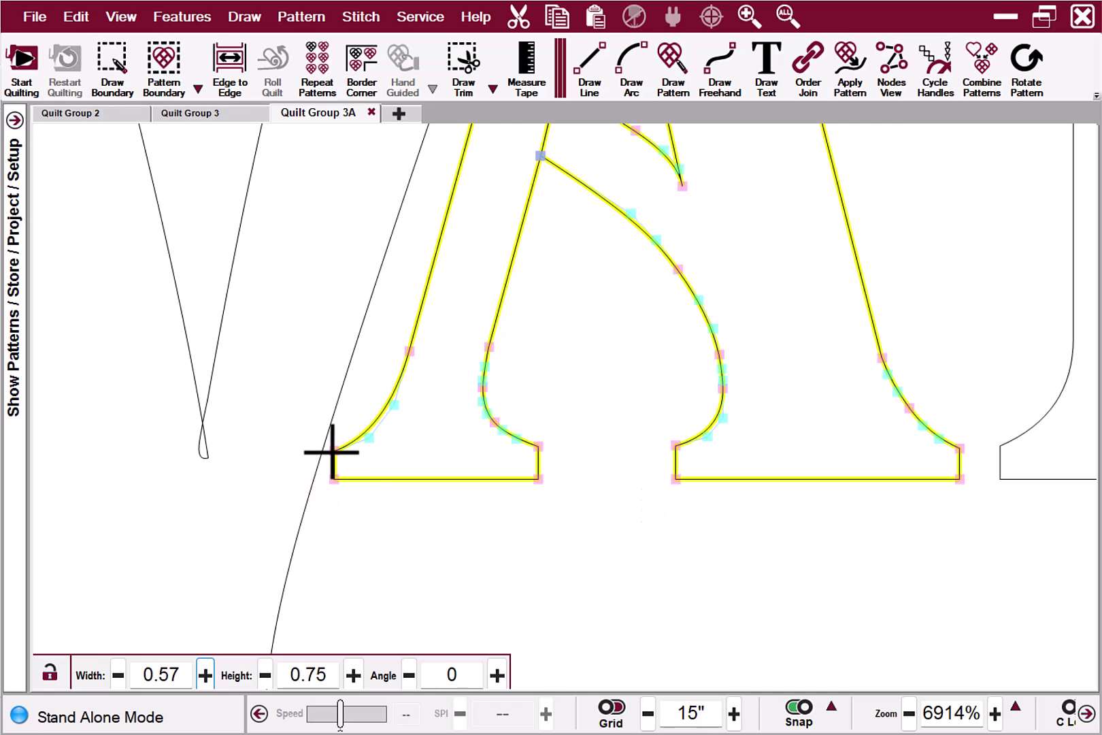
click(332, 451)
click(324, 442)
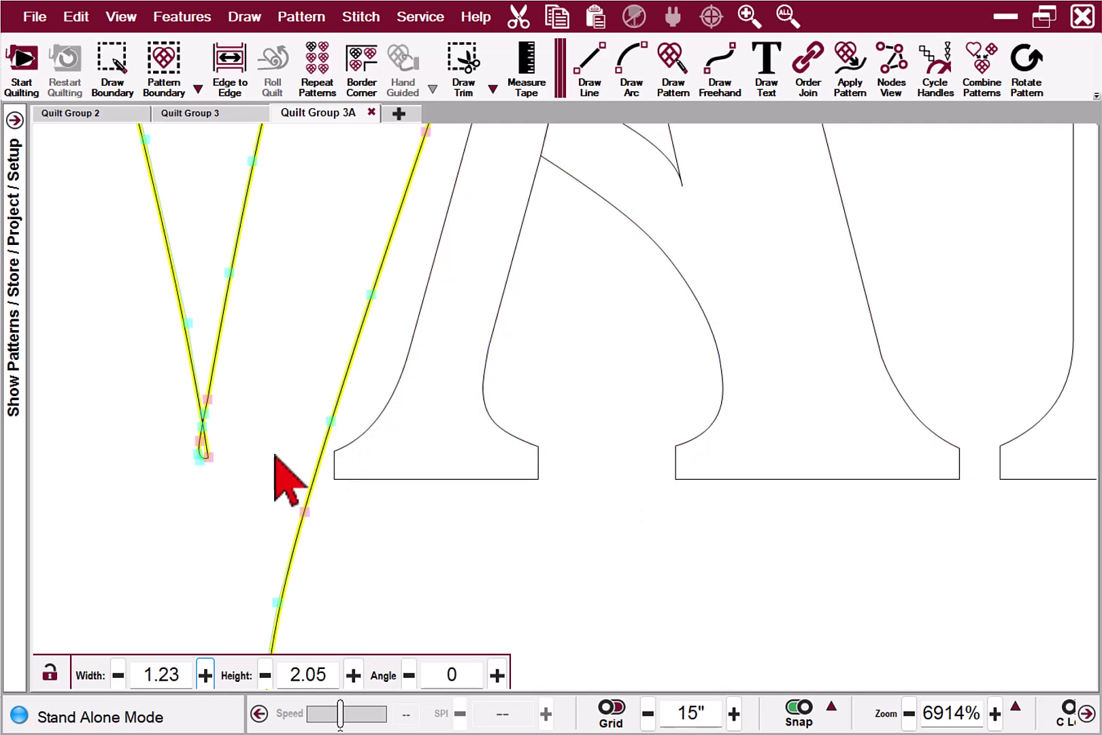
scroll(190, 460, up, 2)
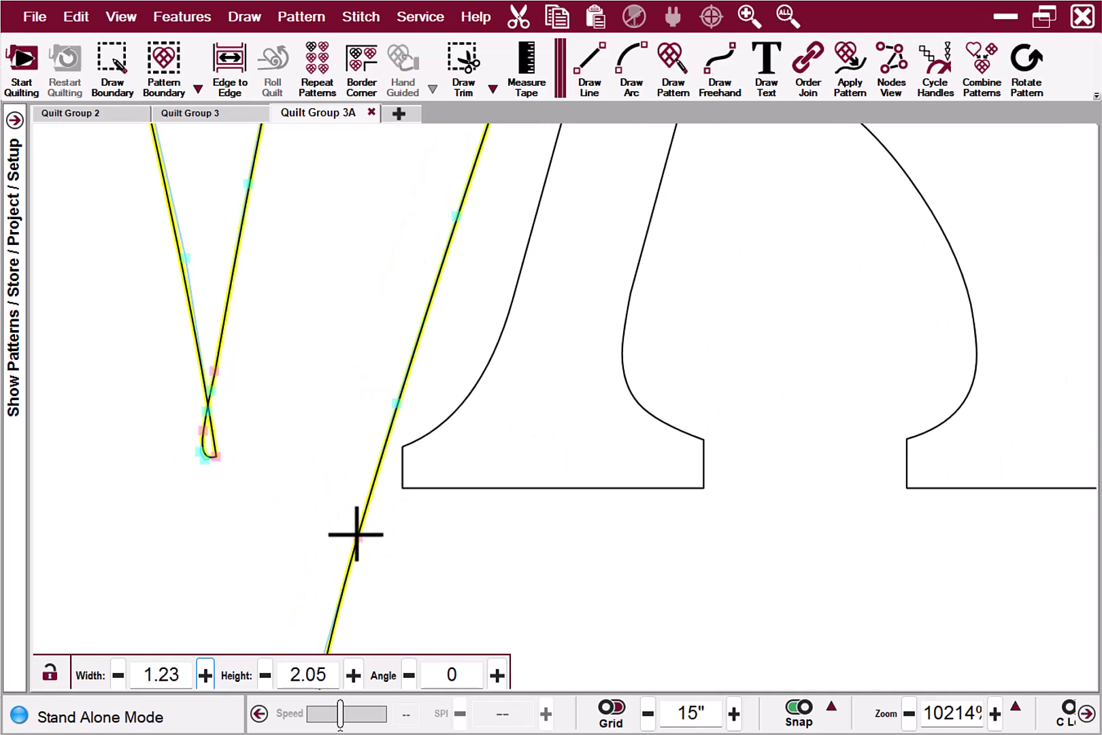
click(359, 534)
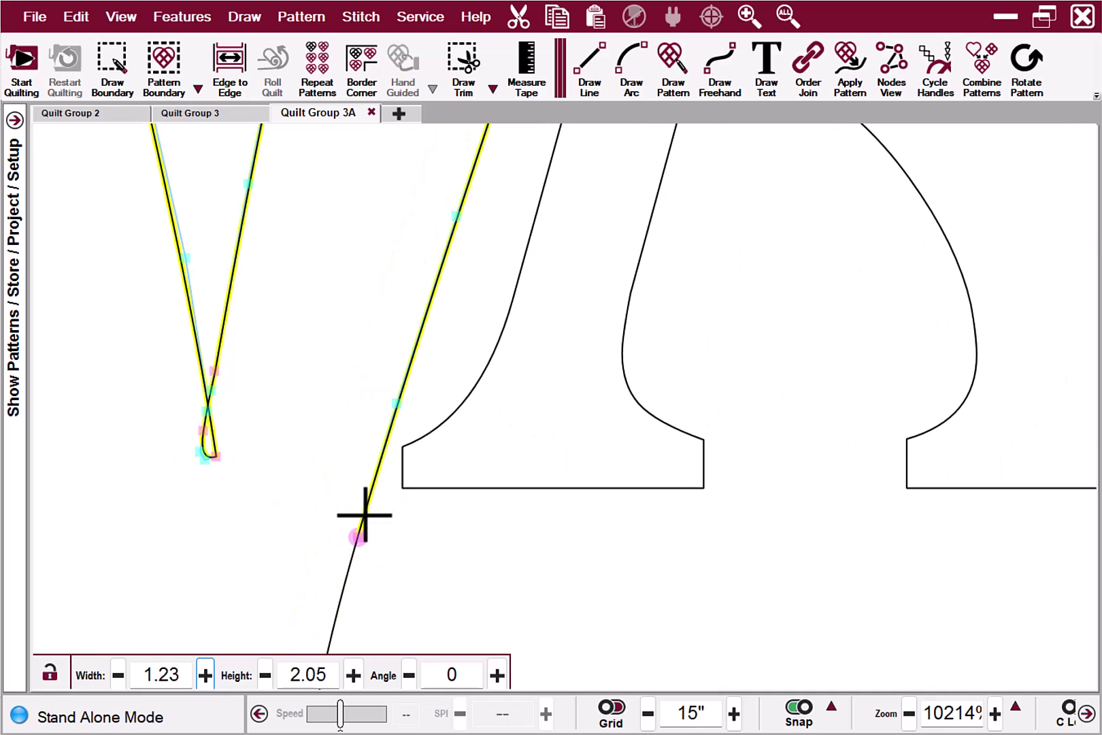
Step: Move the V's upper stroke end level with the A's baseline and snap the A's left base line onto it
click(369, 492)
click(403, 487)
mouse_move(403, 488)
mouse_down()
mouse_move(344, 490)
mouse_move(370, 487)
mouse_up()
click(358, 537)
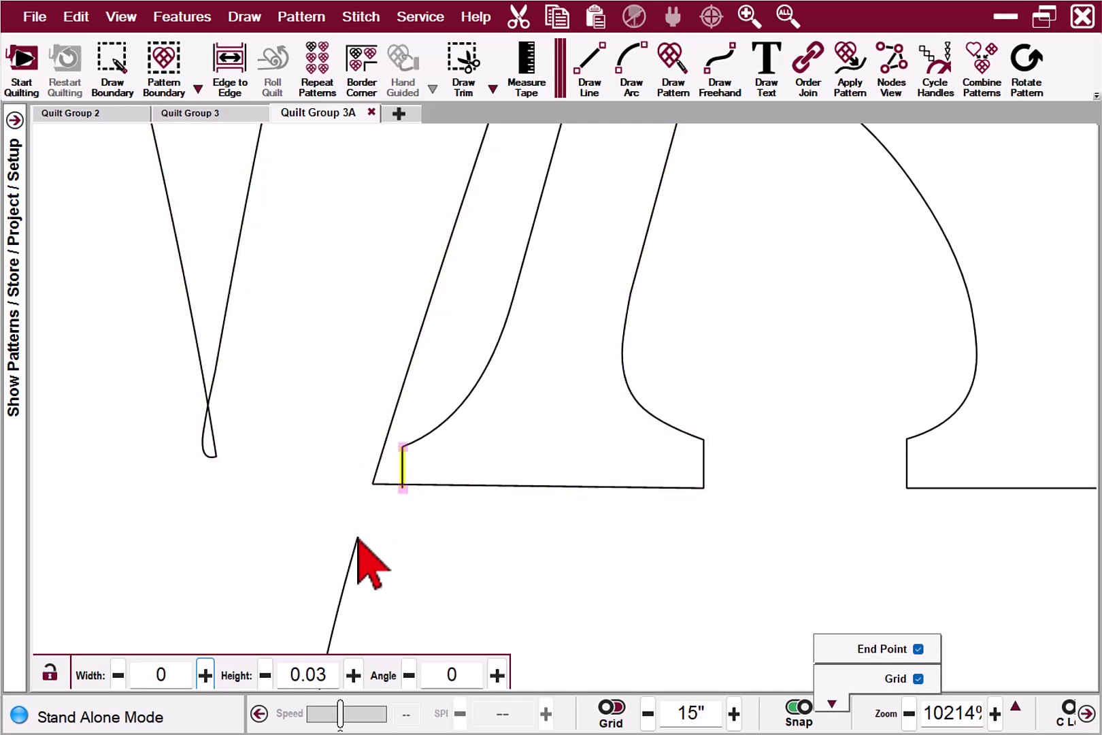
Step: Bridge the V's broken stroke with the A's short foot segment and attach the A's left foot curve to the V's stroke
drag(400, 490, 352, 565)
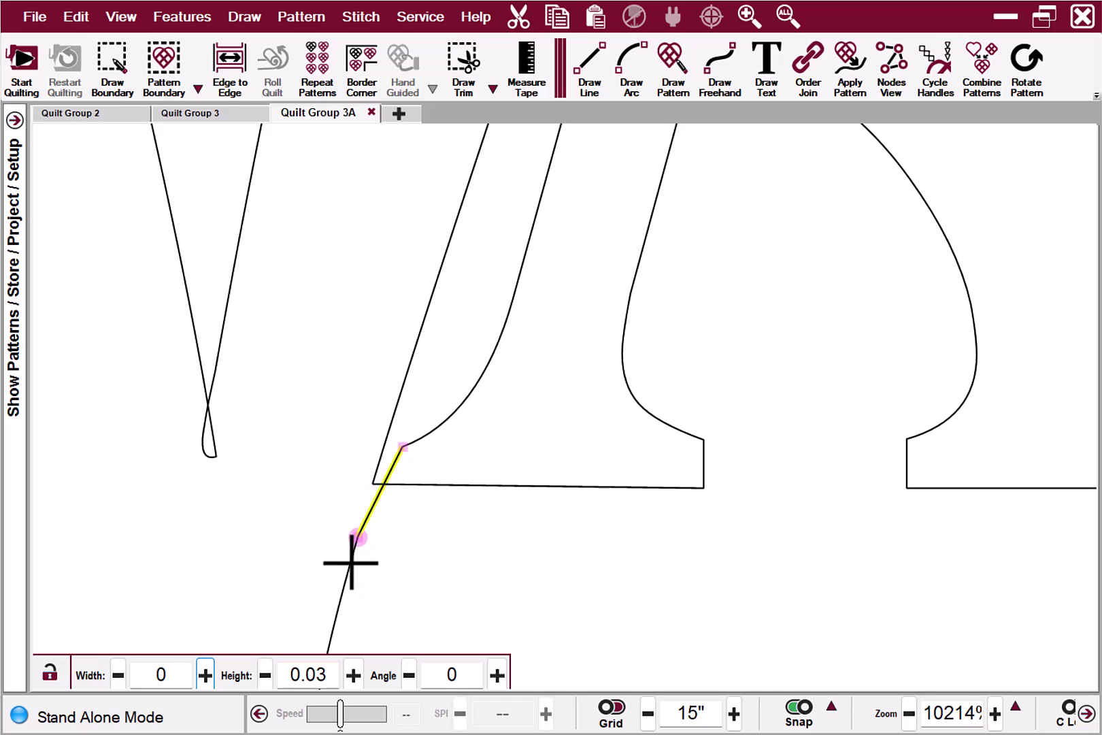
click(468, 413)
click(468, 404)
click(495, 334)
click(410, 438)
mouse_move(401, 449)
mouse_down()
mouse_move(389, 443)
mouse_move(406, 438)
mouse_move(383, 445)
mouse_up()
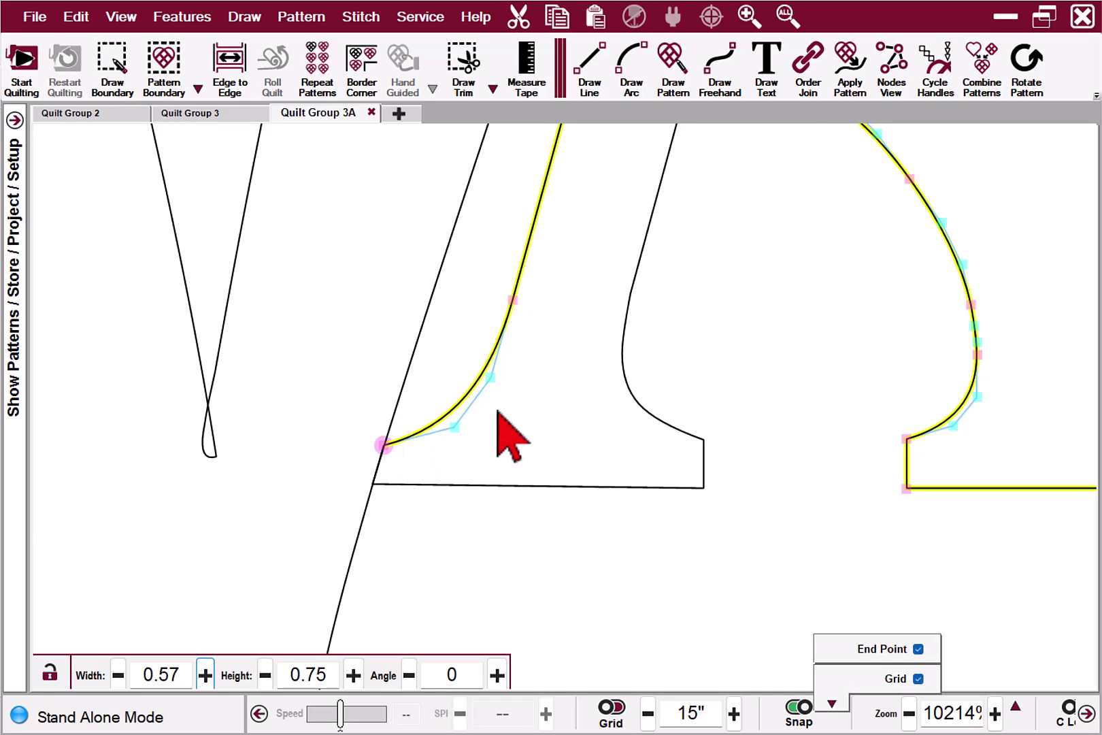
Step: Check the V and A connection, cycle to the V's lower-left piece, and use Order Join on the two letters
scroll(510, 440, down, 5)
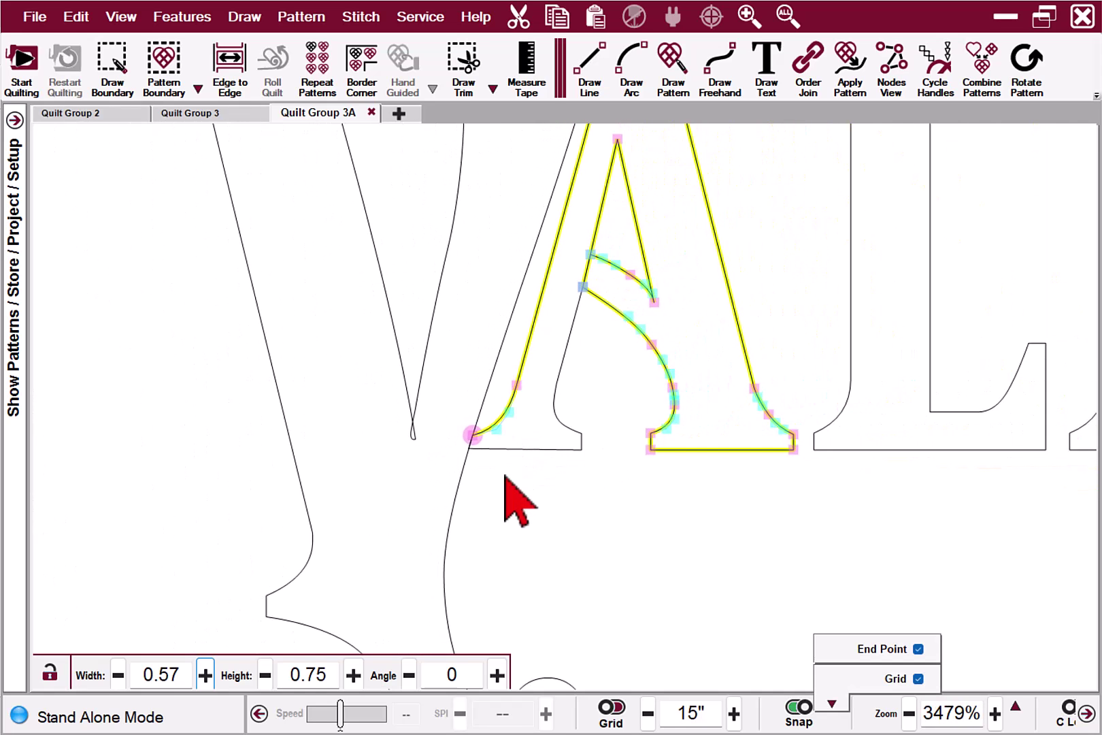
scroll(470, 467, up, 3)
scroll(458, 464, down, 5)
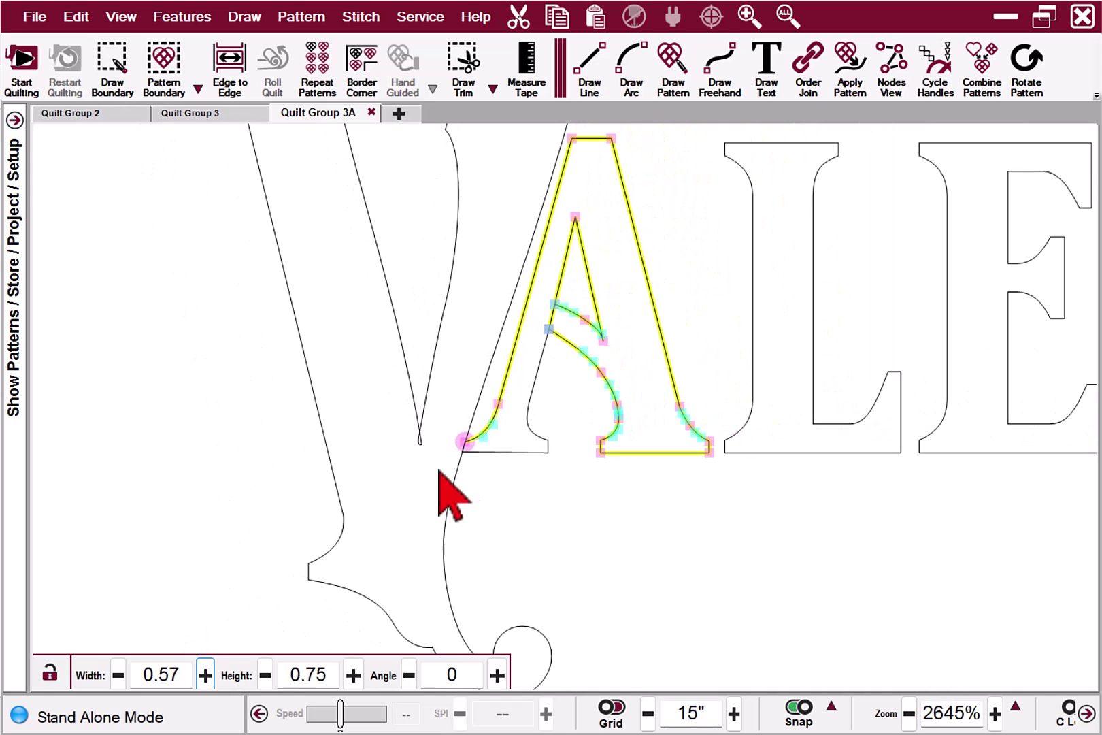
scroll(430, 431, up, 1)
scroll(430, 431, up, 5)
scroll(408, 436, up, 1)
key(Tab)
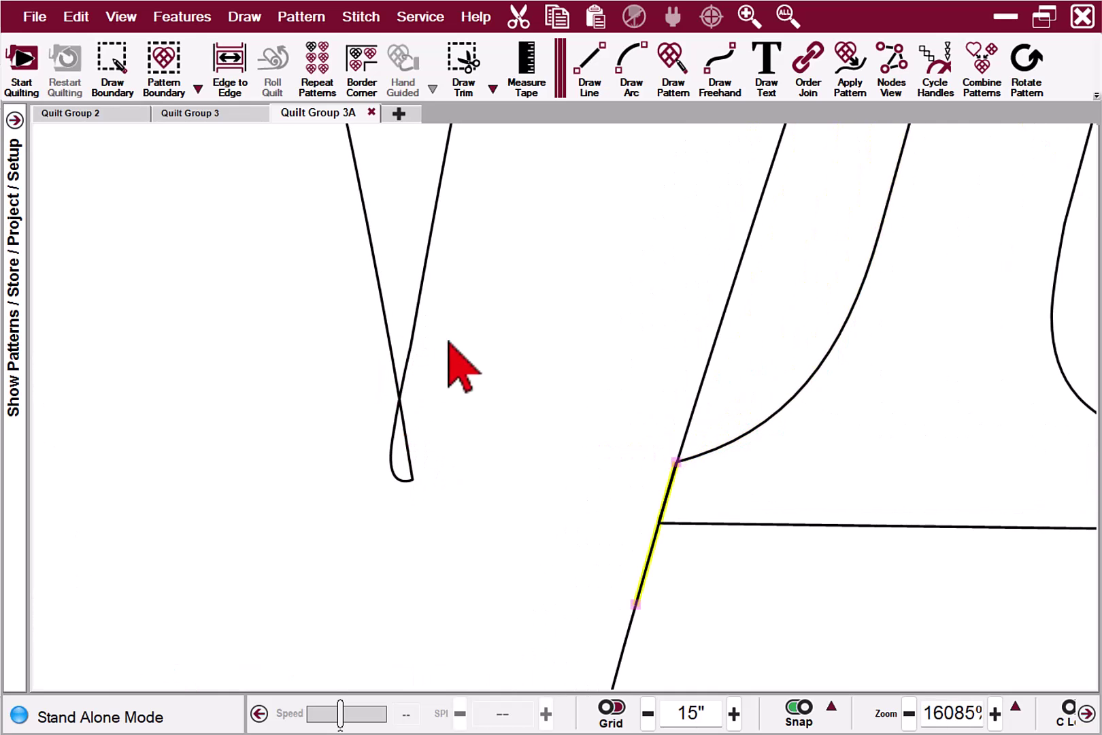
scroll(437, 327, down, 8)
key(Tab)
scroll(374, 253, up, 1)
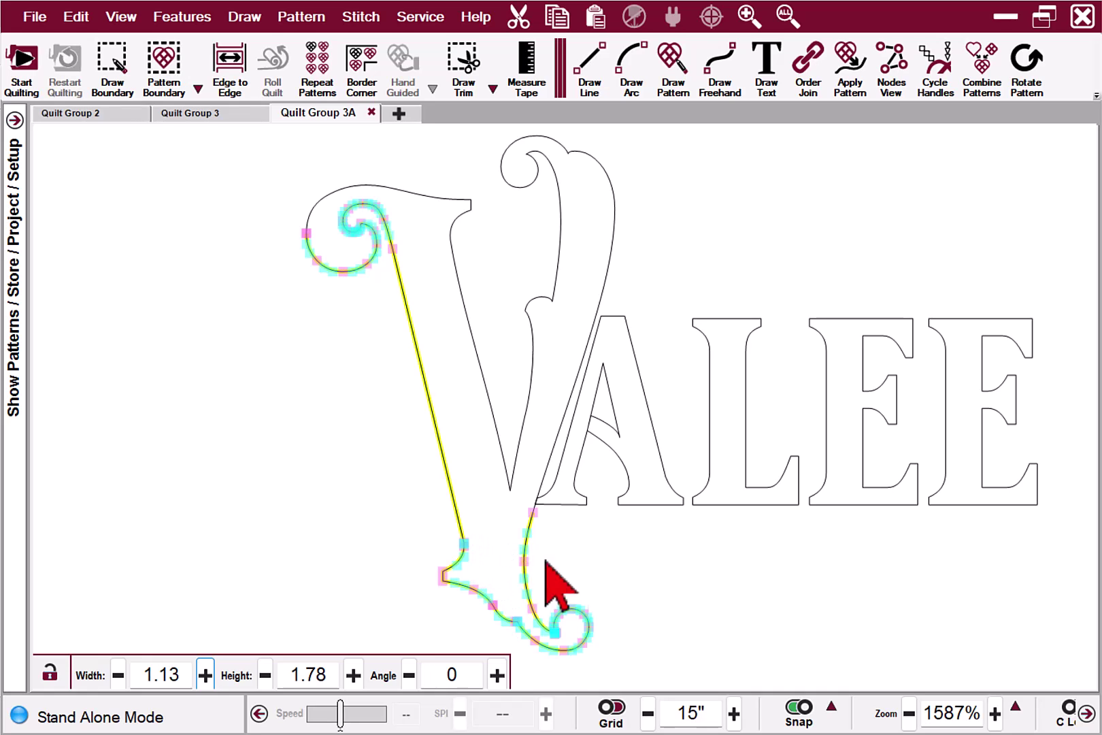
click(809, 68)
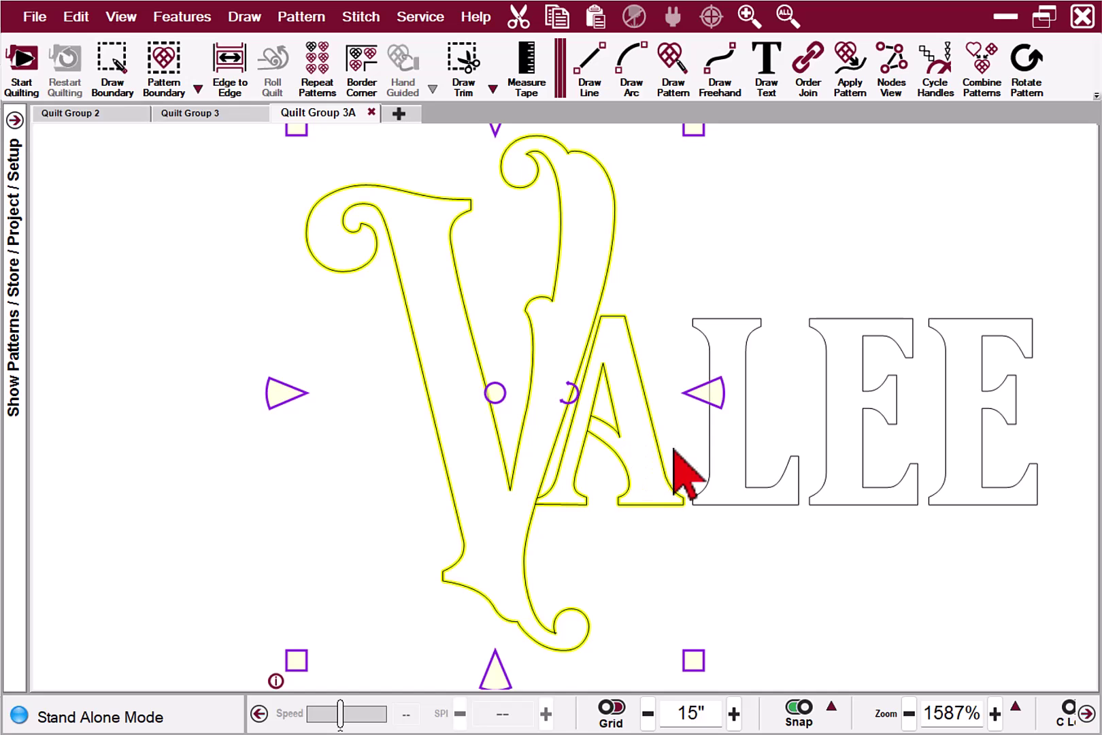
Step: Select the L and nudge it toward the A, leaving only a narrow gap between their feet
scroll(733, 536, up, 2)
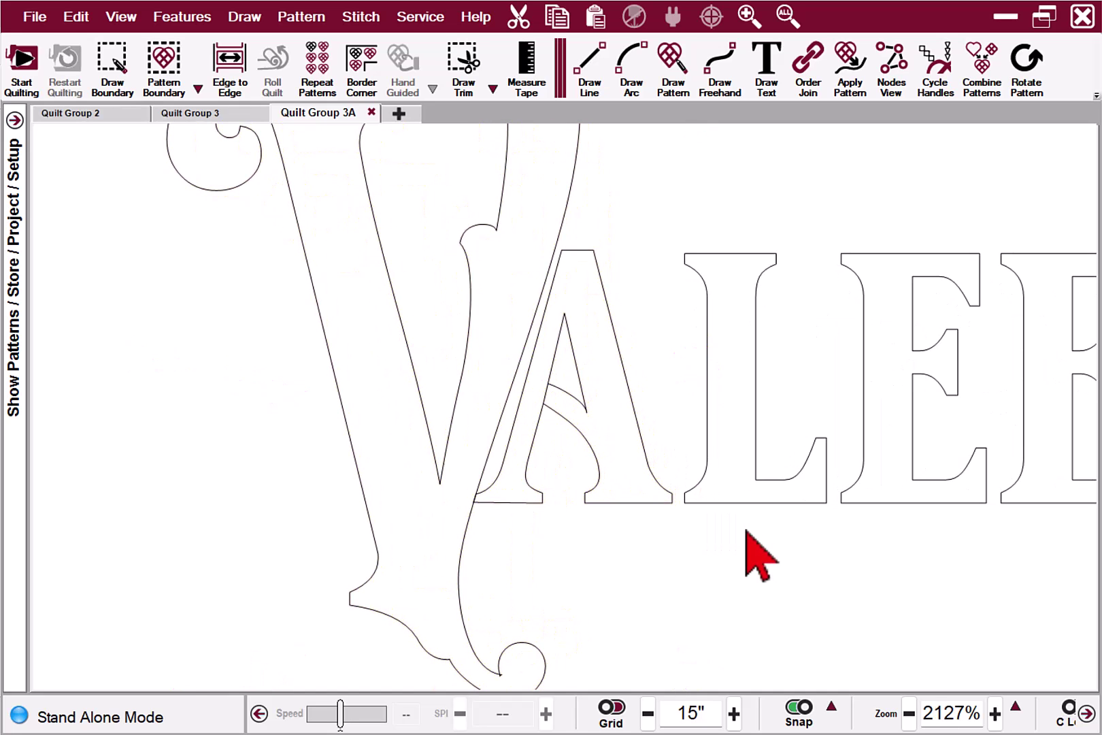
drag(733, 521, 546, 522)
click(553, 468)
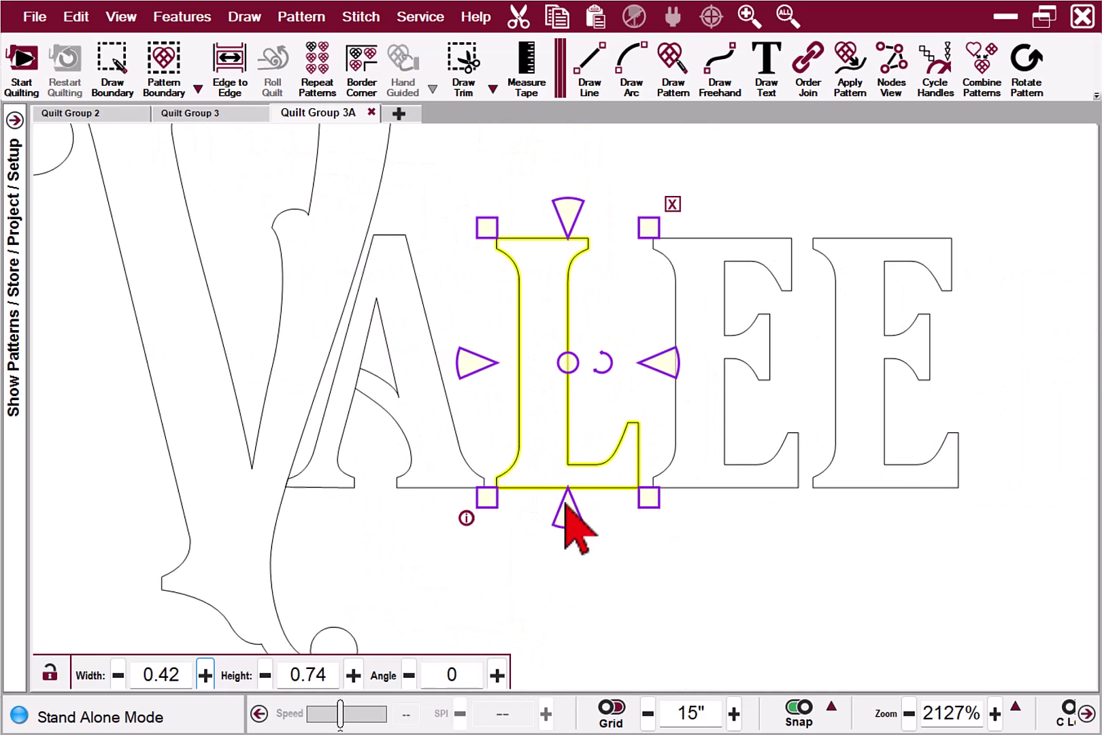
scroll(542, 517, up, 5)
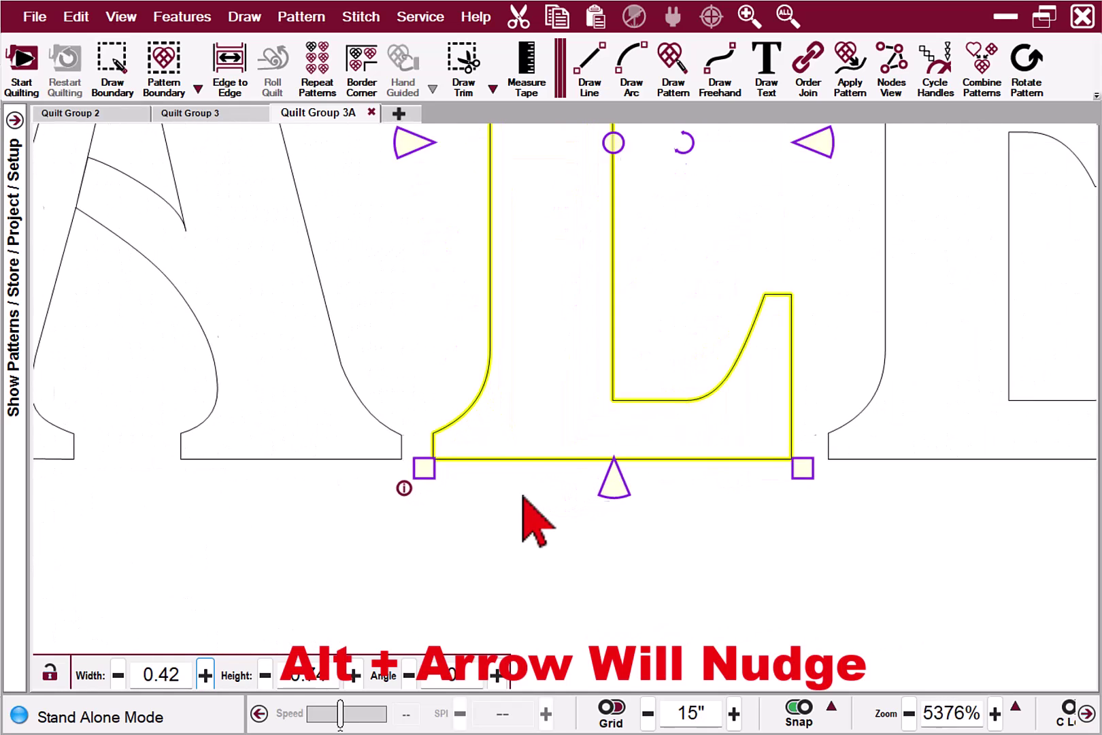
scroll(530, 490, up, 2)
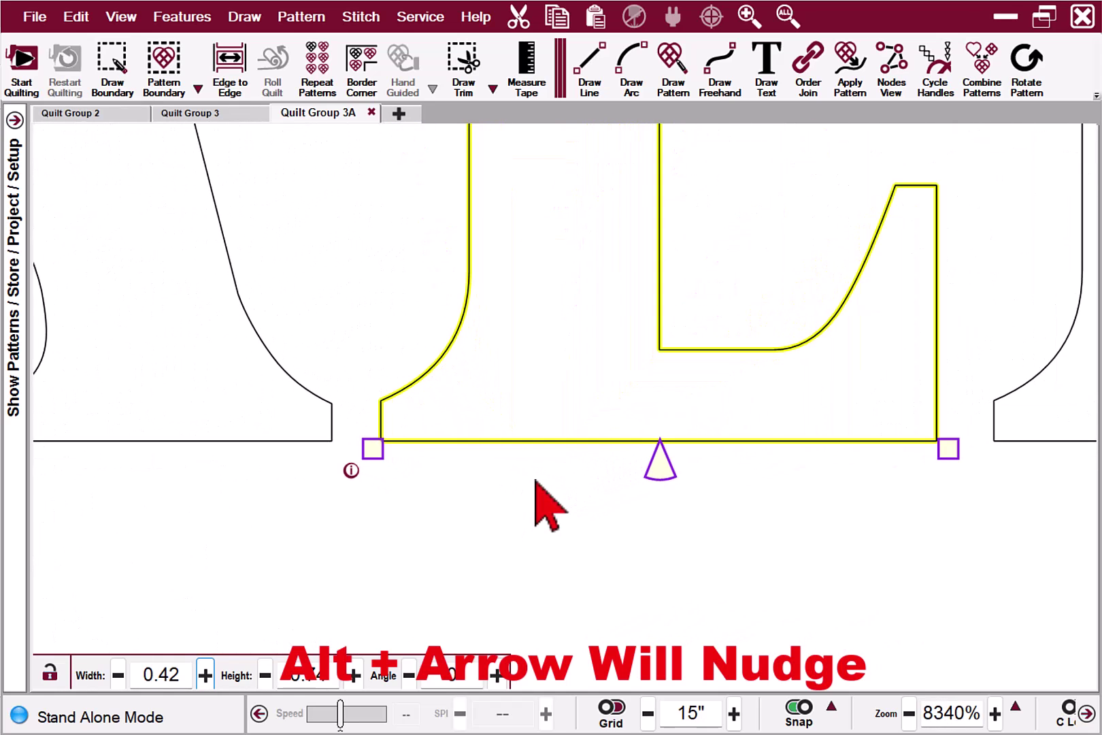
key(alt+Left)
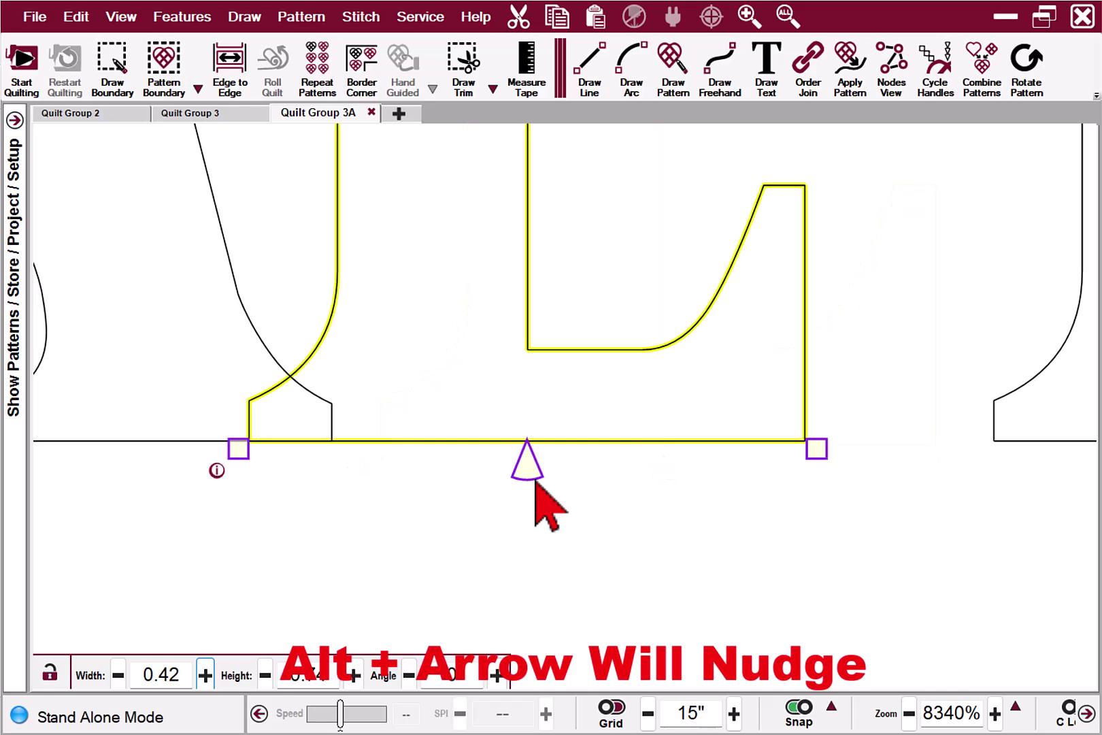
key(alt+Right)
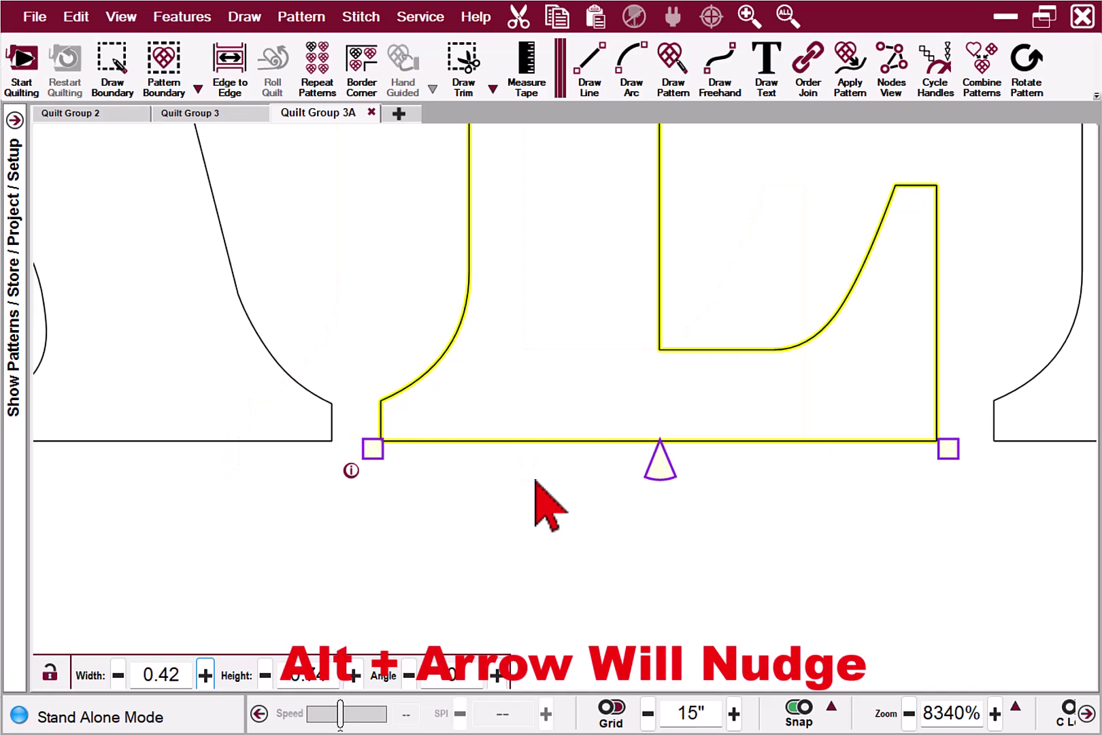
key(alt)
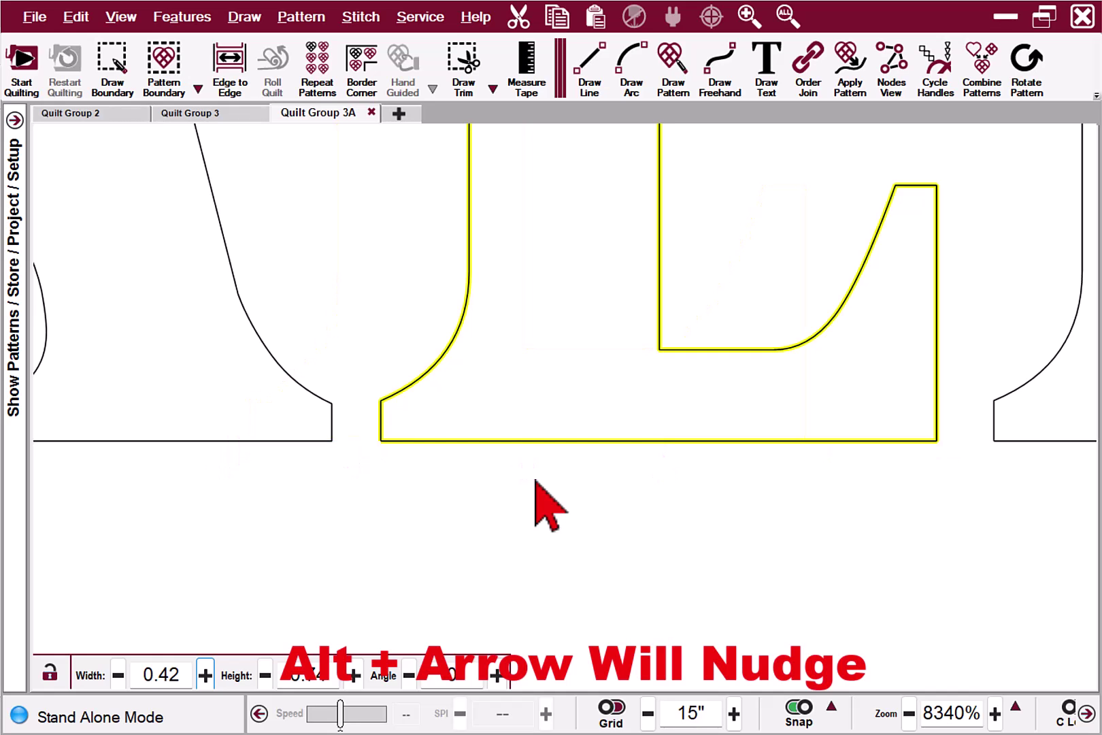
key(alt+Left)
key(alt+Left)
key(alt+Left)
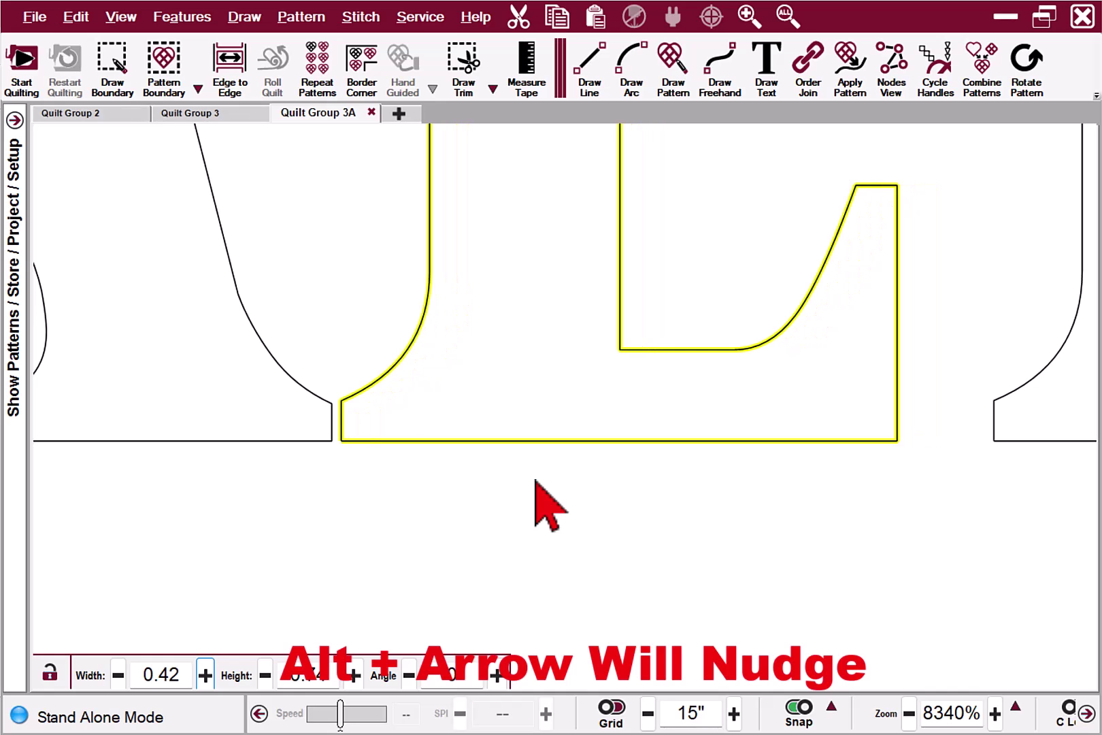
Step: Turn off Snap, break the L at its lower-left corner, and extend its base line past the A's right foot
click(476, 413)
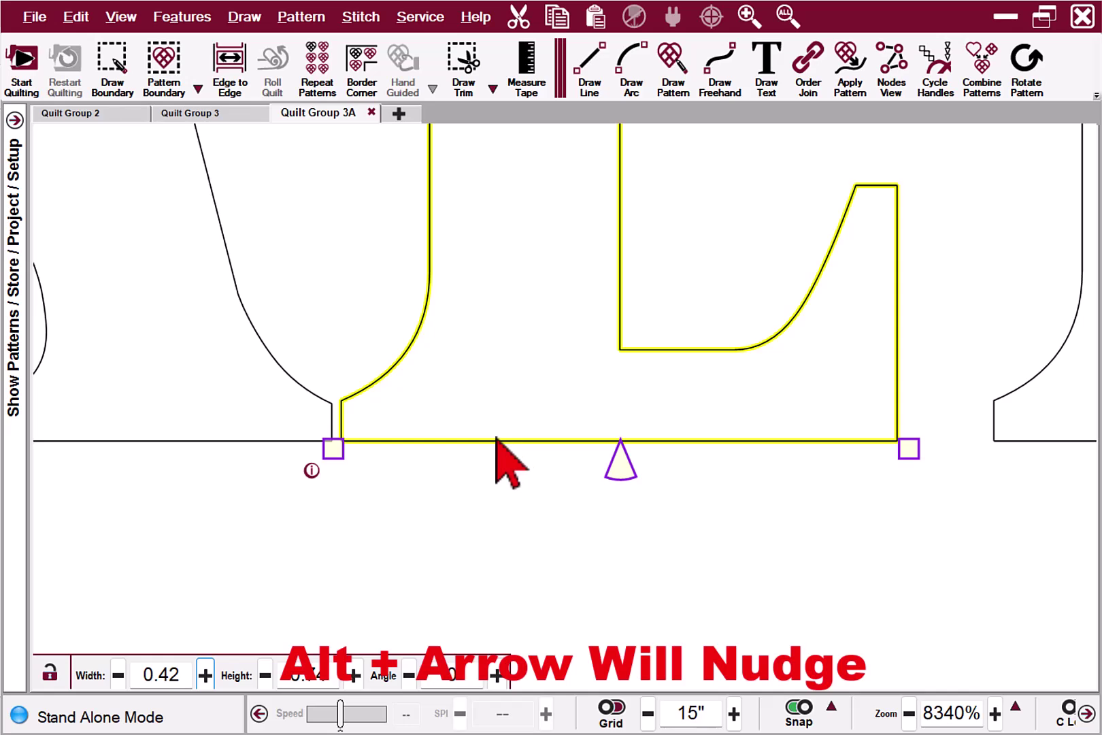
double_click(409, 439)
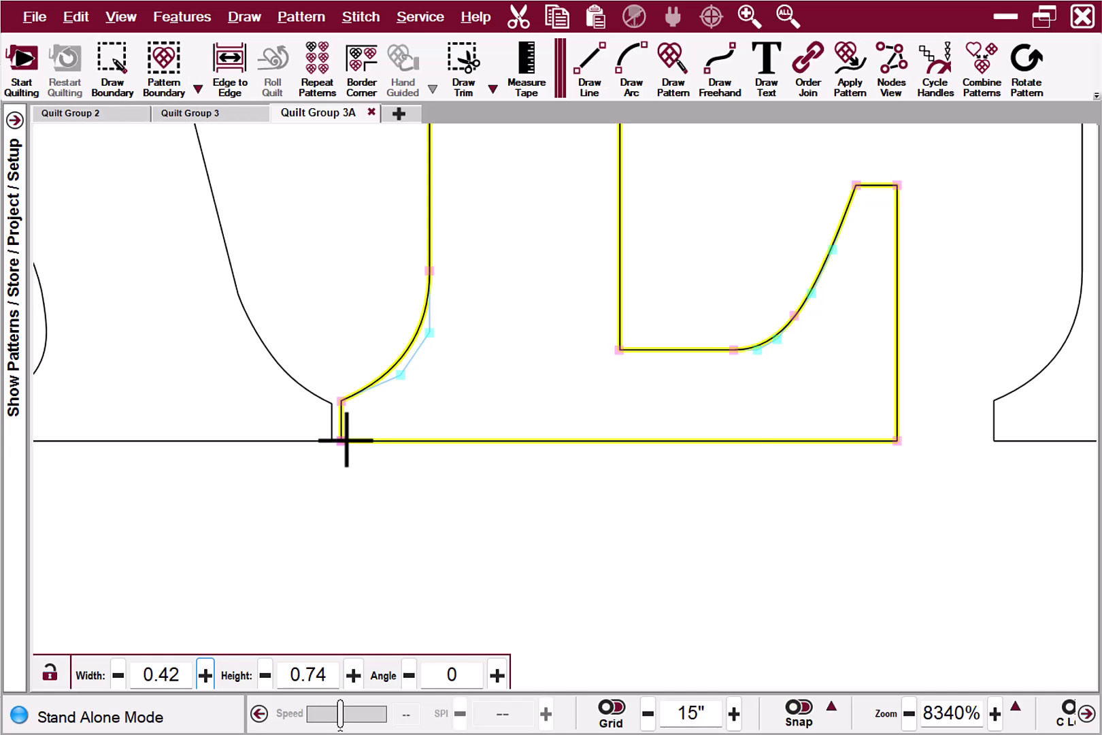
drag(346, 440, 315, 442)
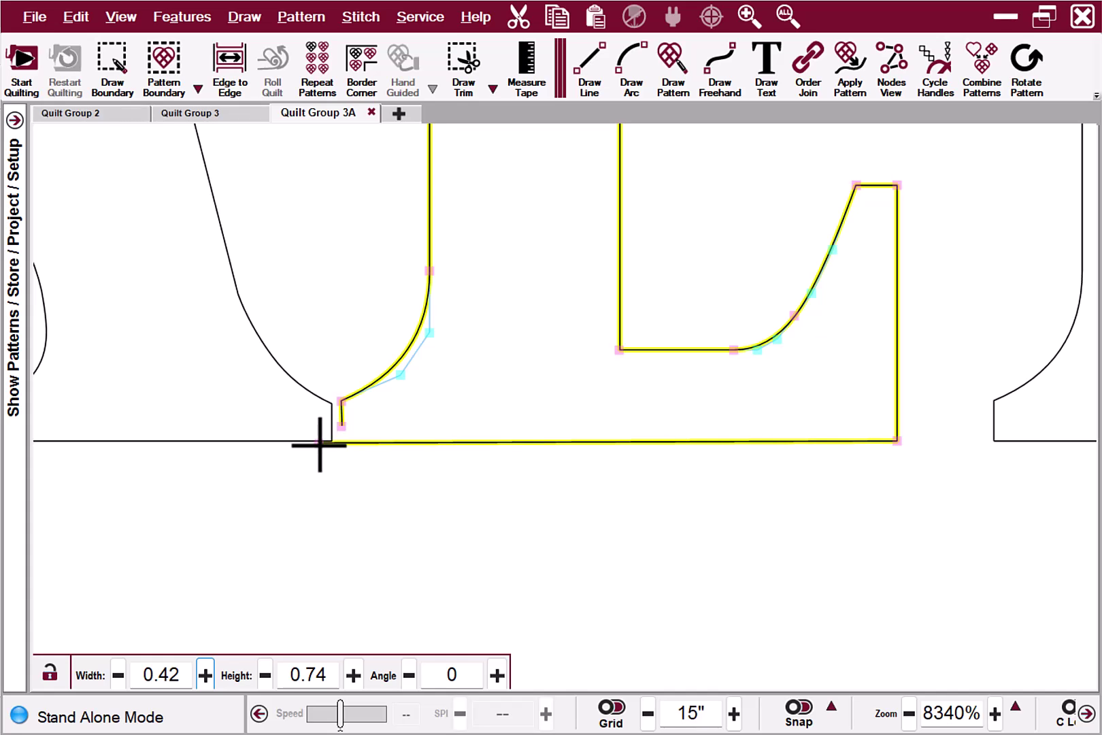
Step: Break the A at its lower-right corner, connect its base line to the L's, and extend the foot's vertical edge down to it
click(281, 441)
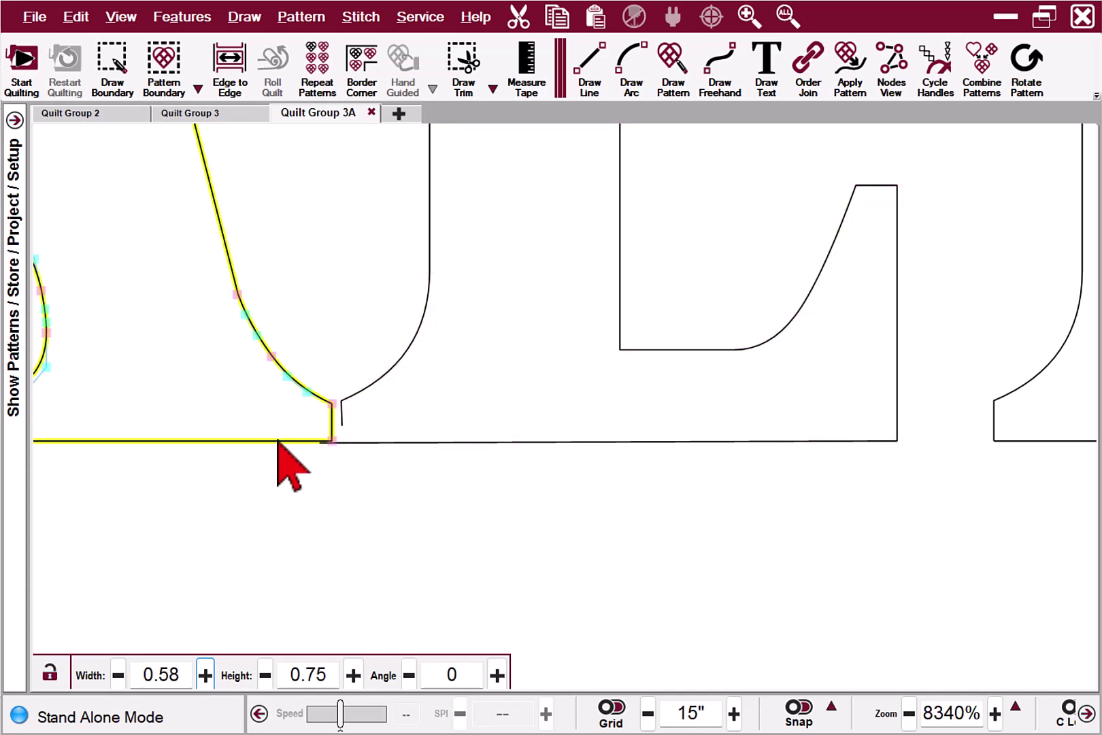
click(332, 441)
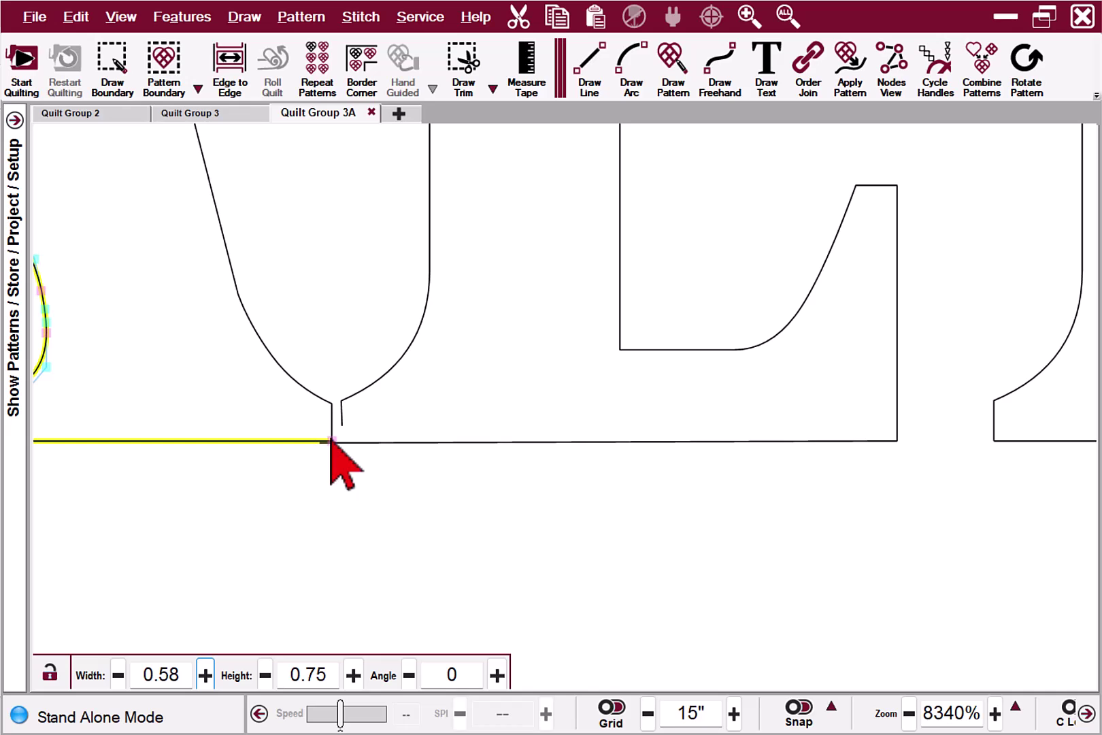
drag(331, 440, 301, 443)
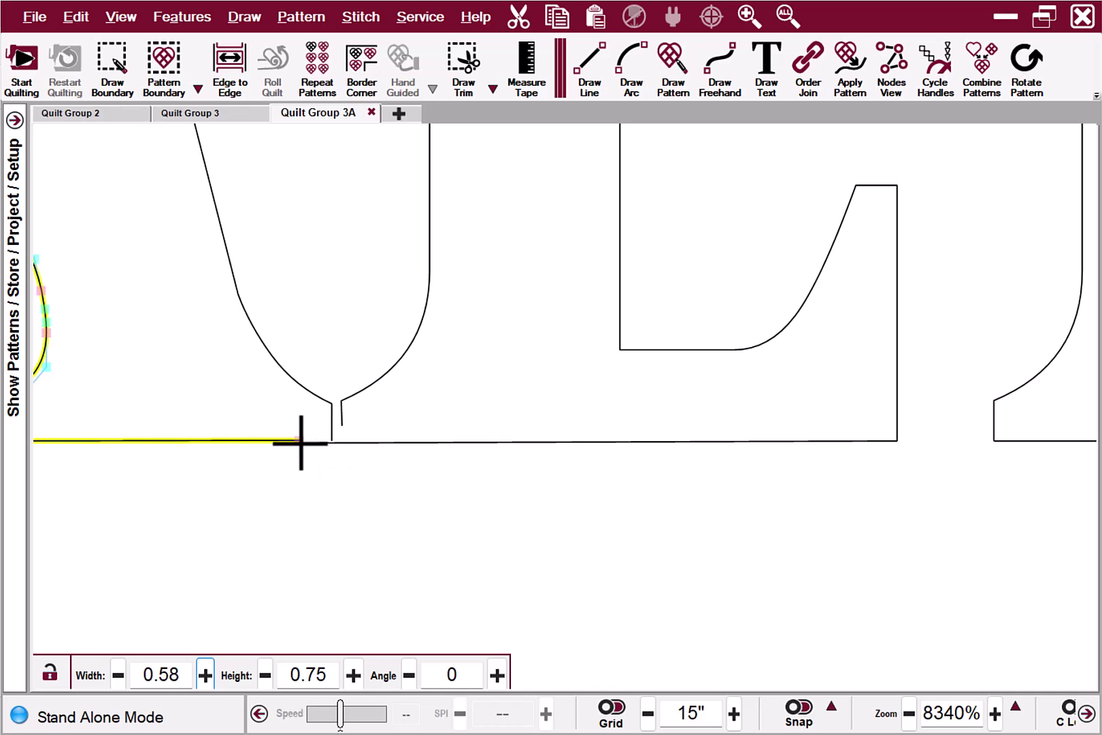
drag(302, 443, 302, 444)
click(329, 425)
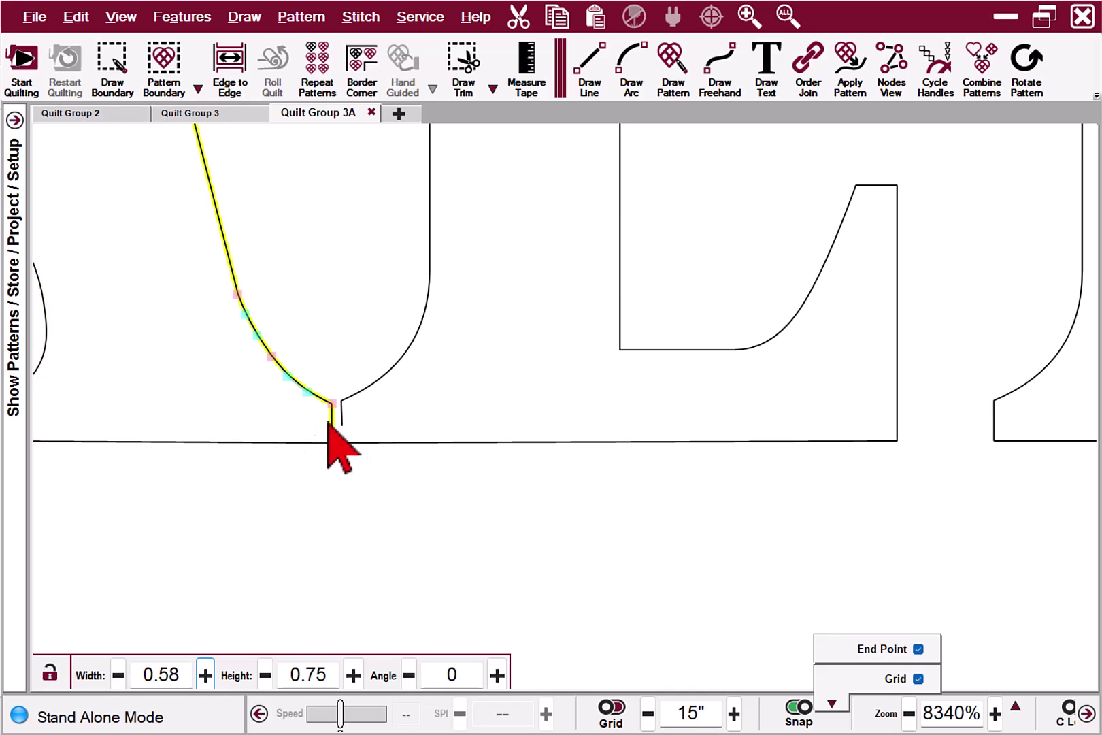
drag(328, 452, 332, 444)
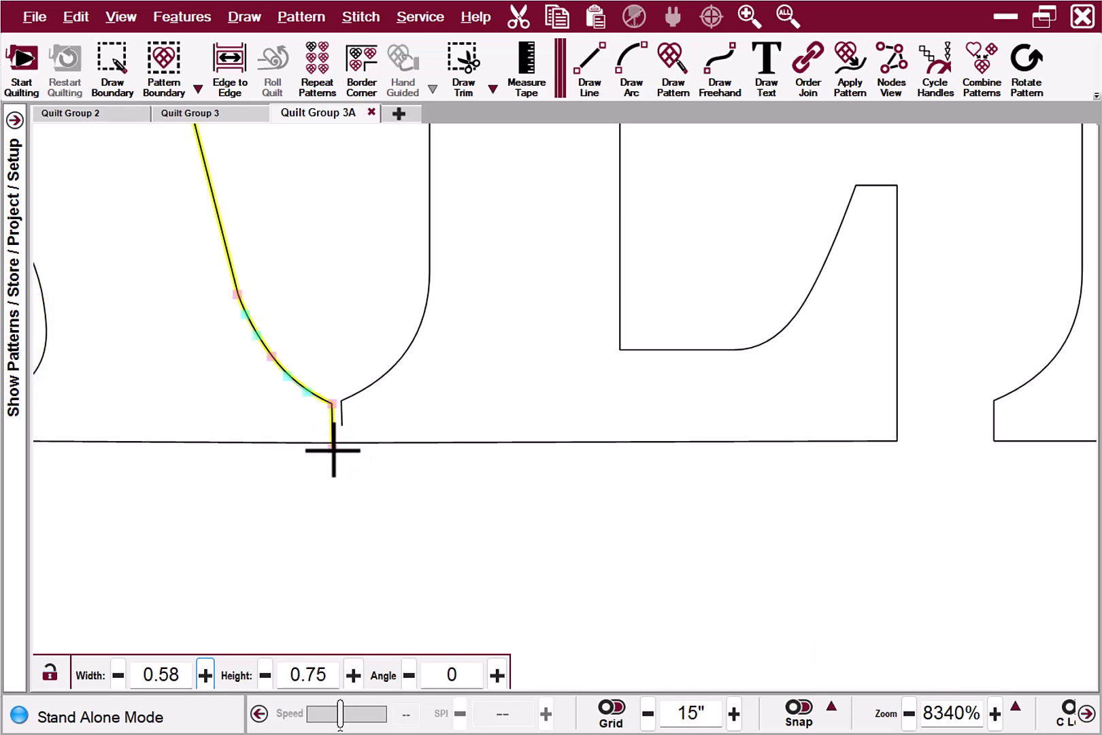
Step: Use Order Join on the connected V, A and L, starting from the V's lower-left piece
scroll(368, 469, down, 6)
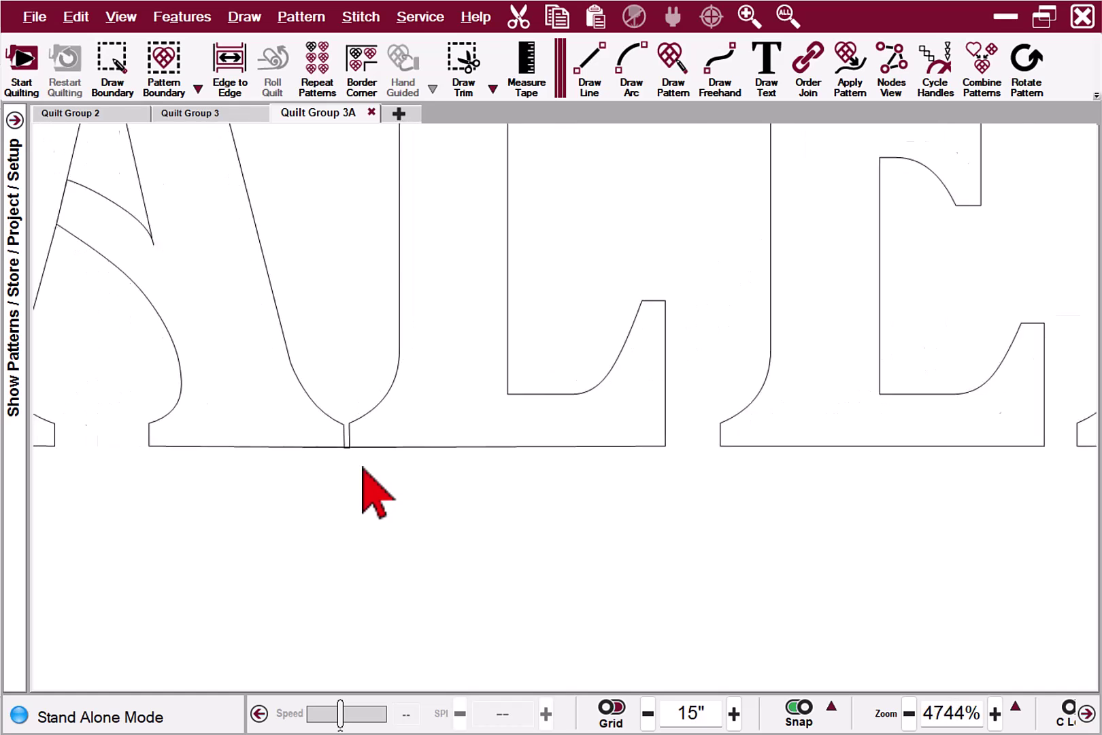
click(808, 56)
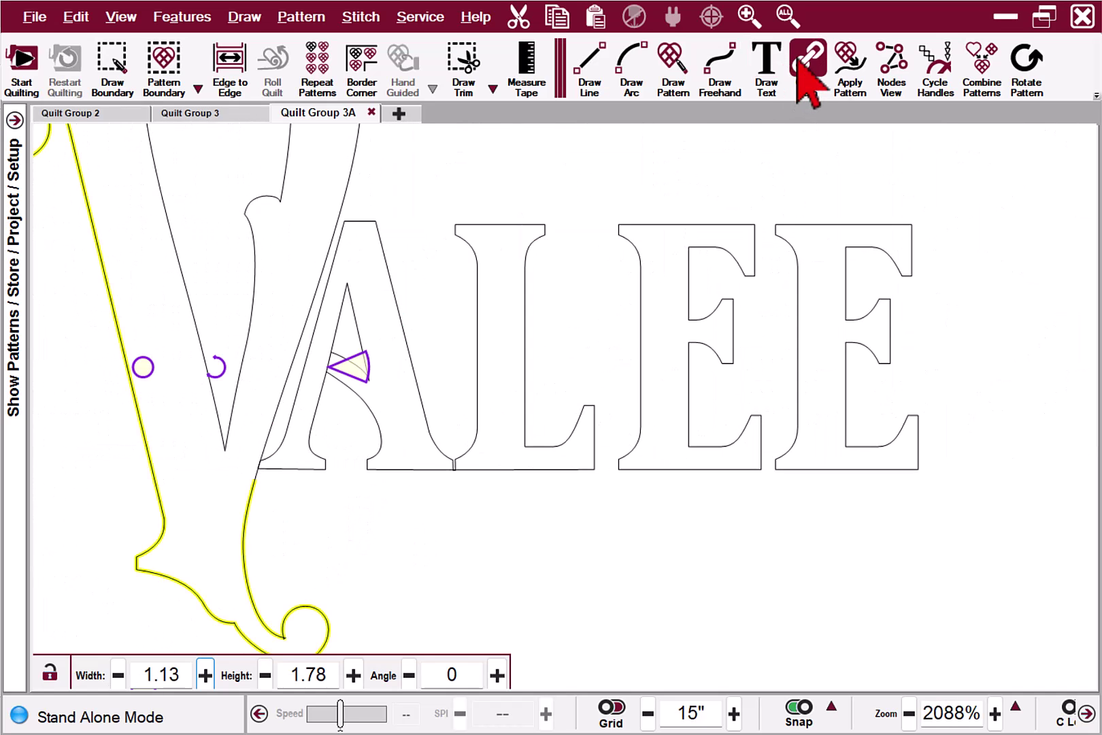
click(808, 56)
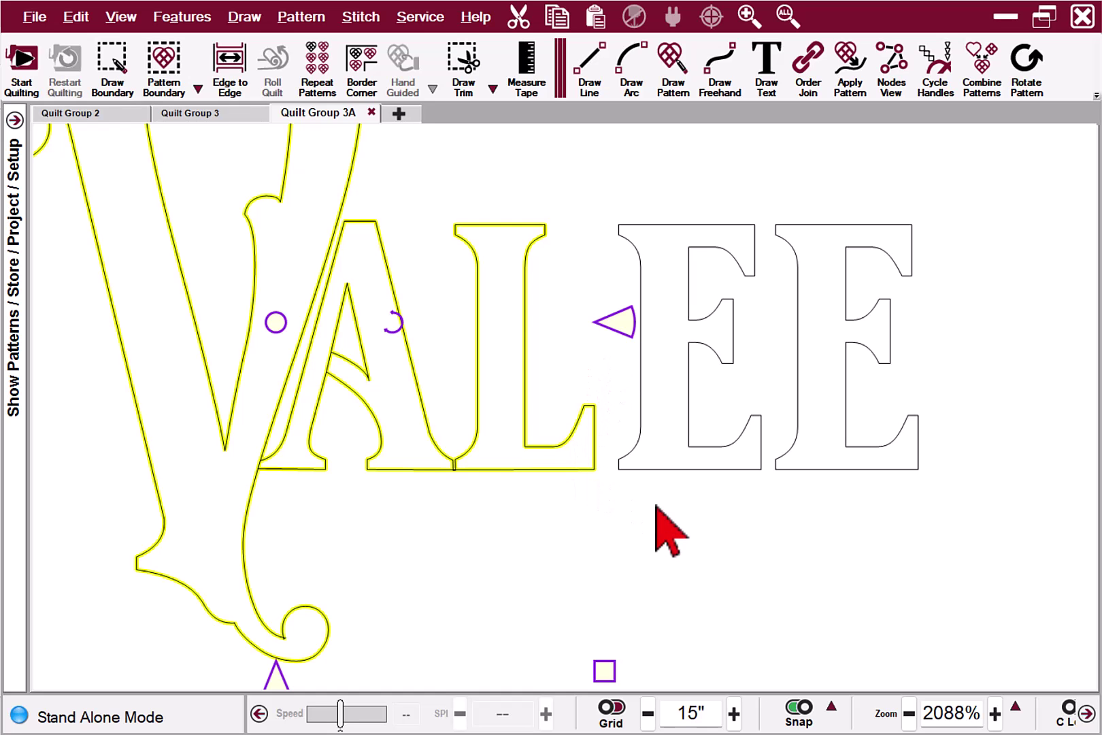
Step: Select the first E and nudge it toward the L, leaving only a narrow gap between their feet
click(680, 497)
click(694, 469)
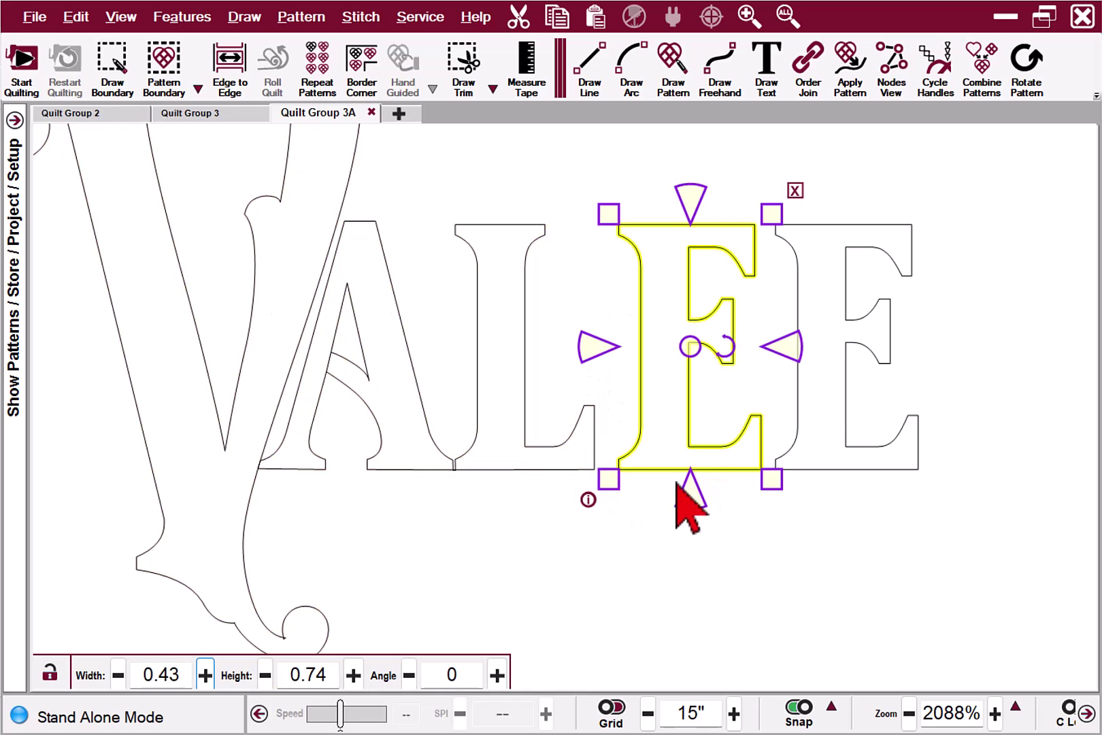
scroll(683, 472, up, 1)
scroll(677, 476, up, 3)
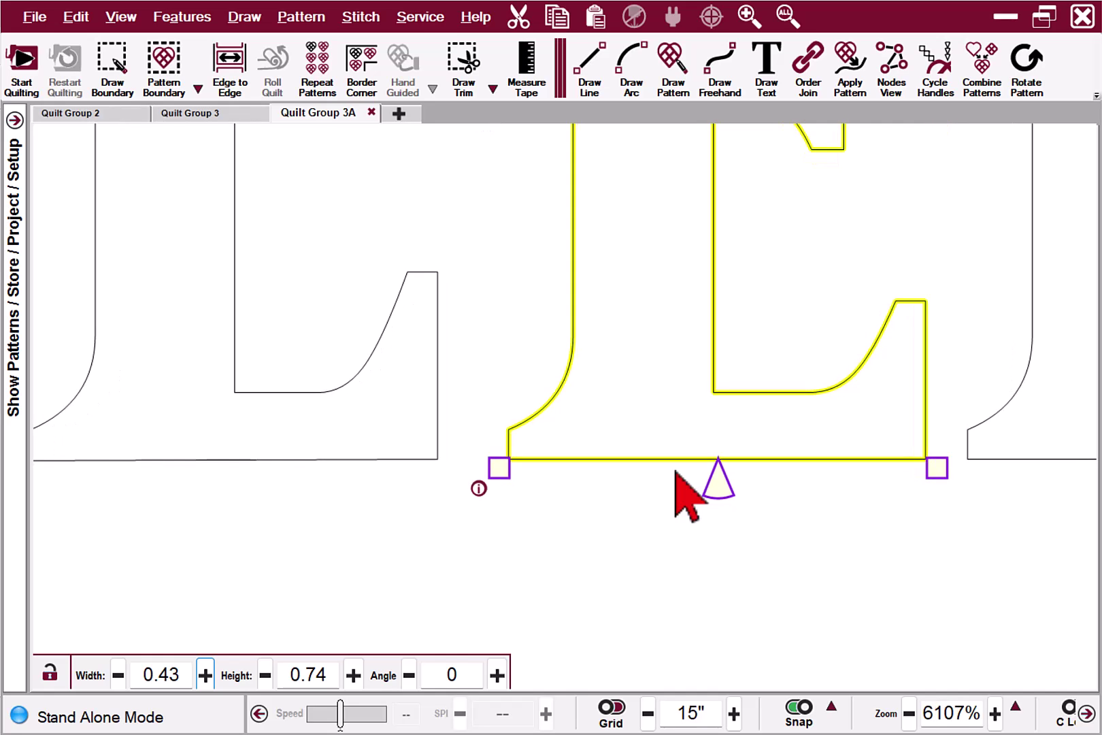
key(Left)
key(Left)
key(Left)
key(Left)
key(Left)
key(Left)
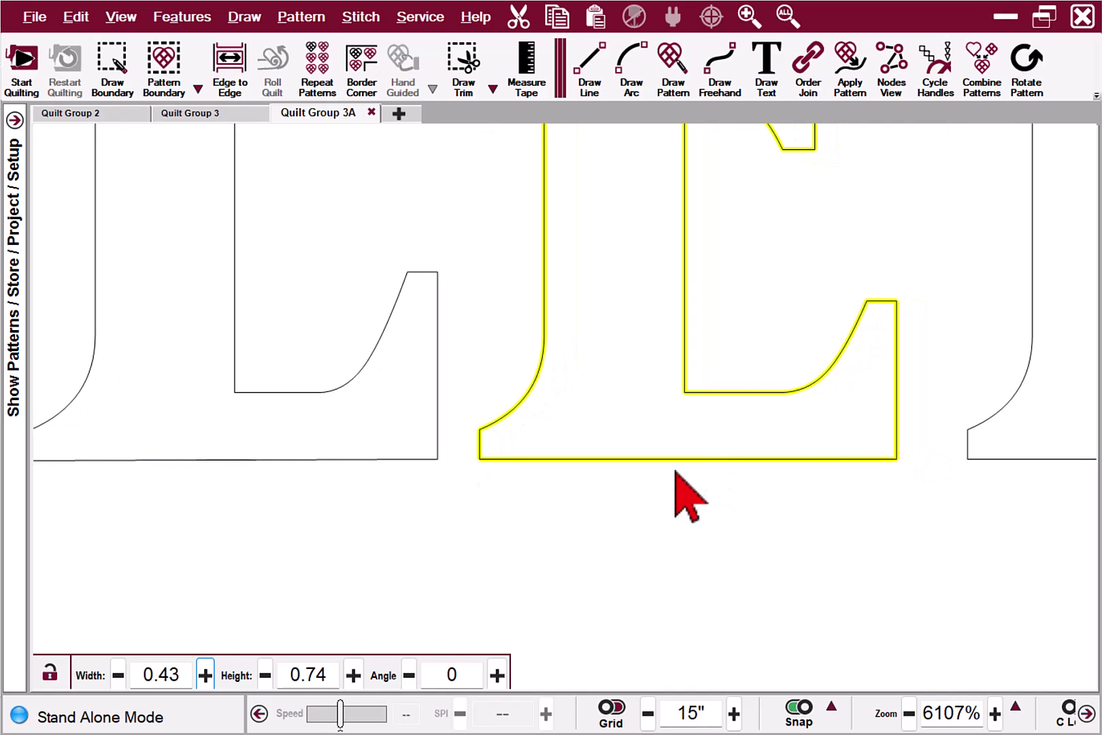
key(Left)
key(Left)
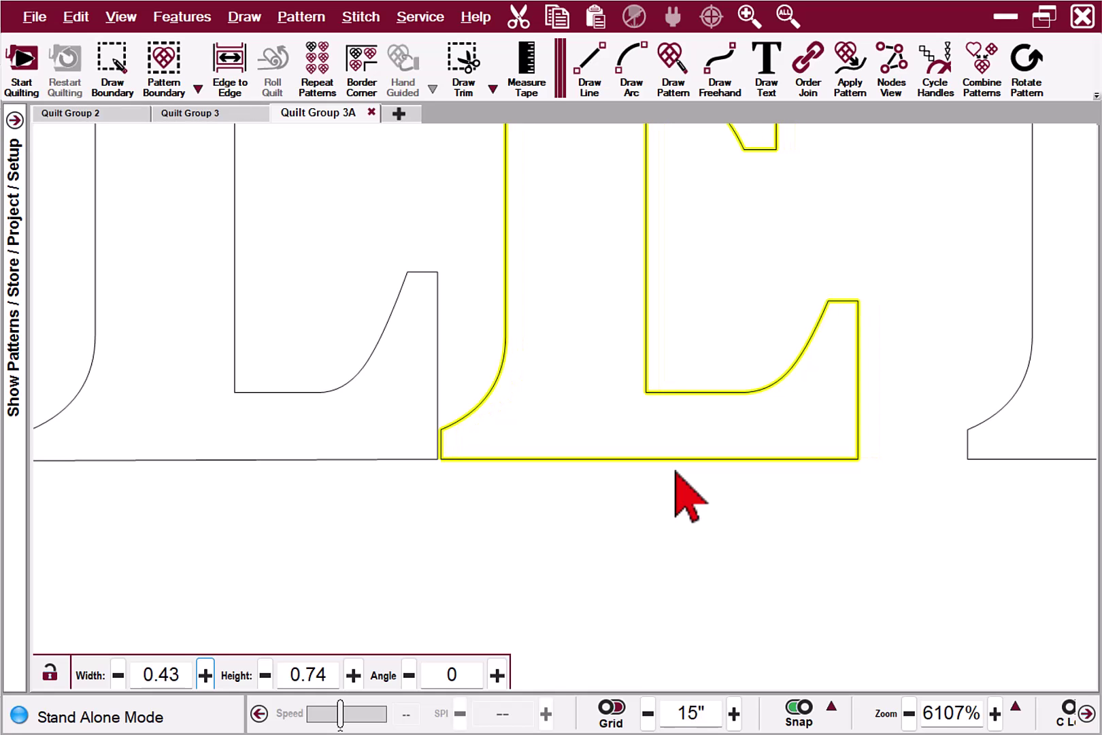
key(Right)
scroll(352, 499, down, 1)
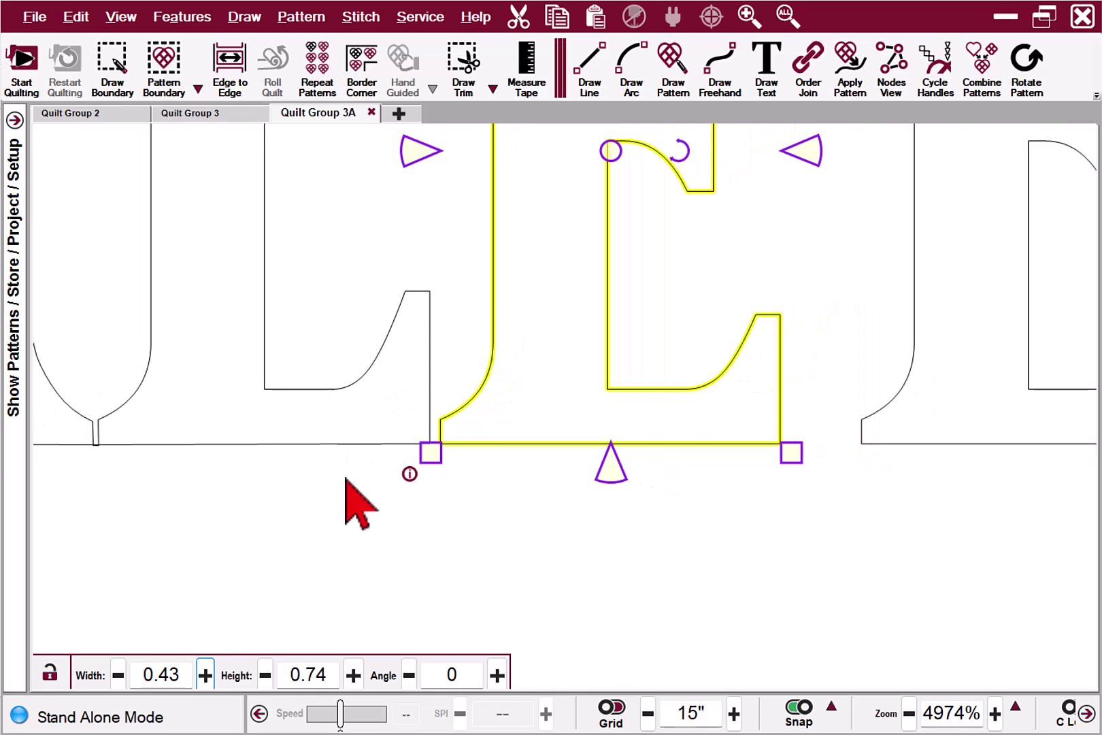
scroll(352, 475, left, 2)
scroll(180, 439, up, 2)
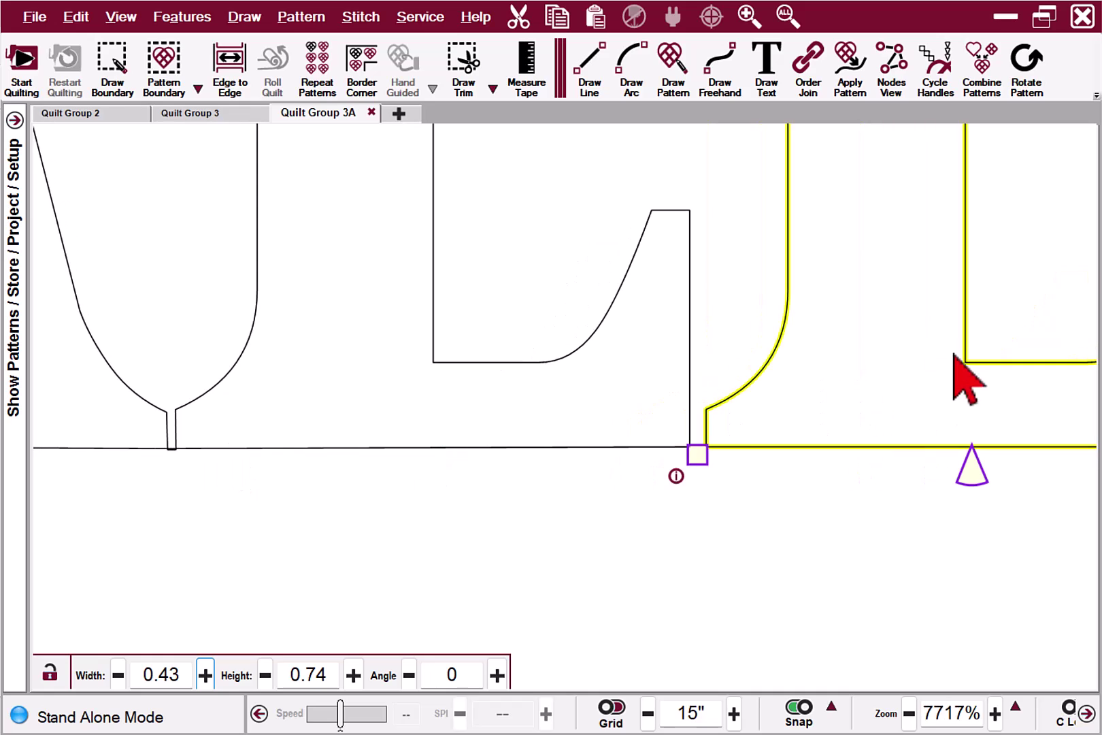
key(Left)
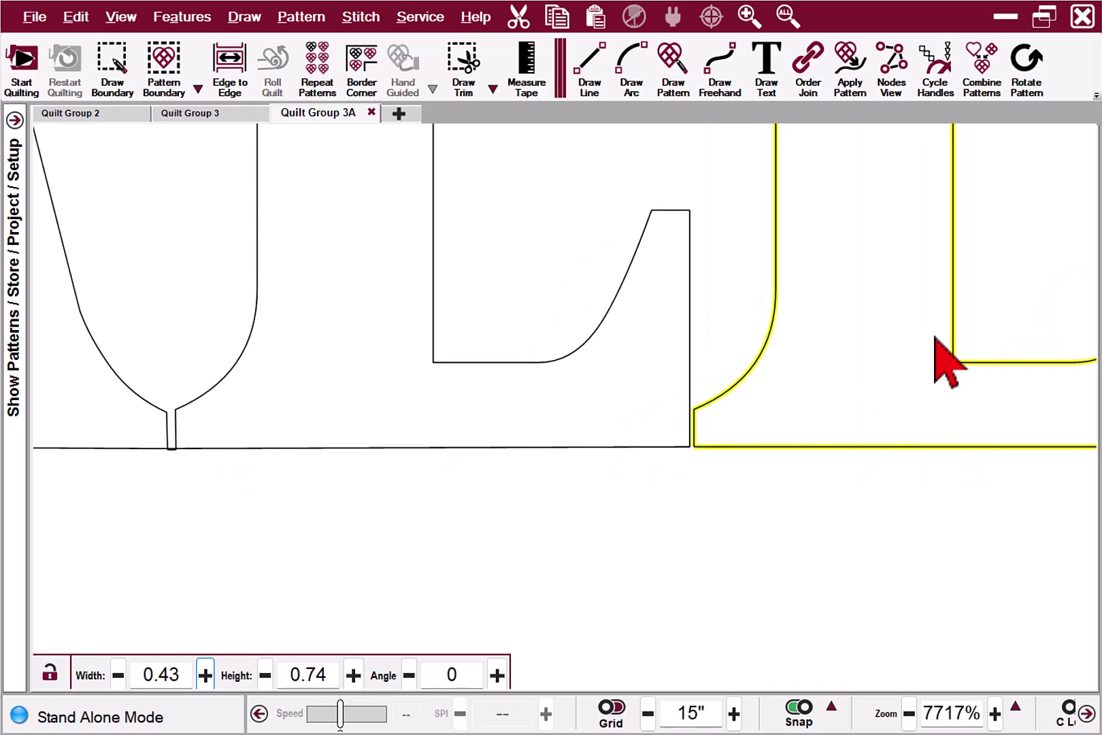
key(ctrl+z)
Step: Nudge the second E toward the first E, leaving only a narrow gap between their feet
scroll(568, 469, down, 2)
scroll(507, 497, up, 3)
scroll(676, 577, up, 1)
key(Left)
key(Left)
key(Left)
key(Left)
key(Left)
key(Left)
key(Left)
key(Left)
key(Left)
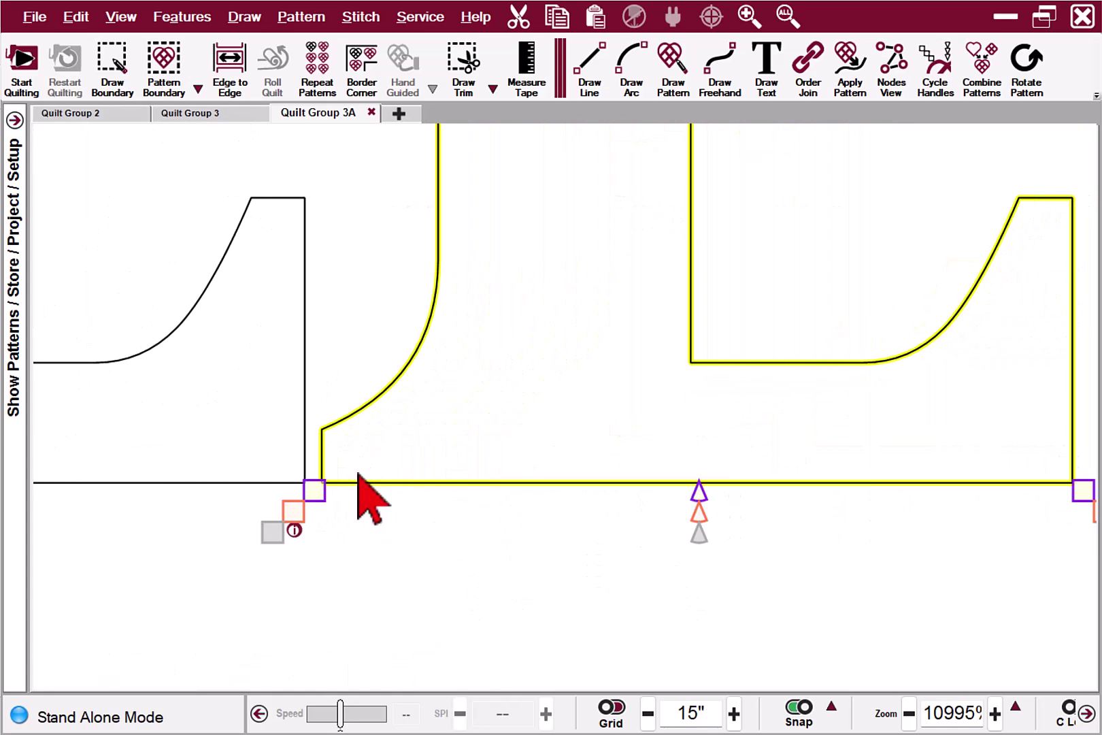
Step: Break both E's at their facing lower corners and extend their base lines across the gap to connect them
click(331, 482)
click(304, 483)
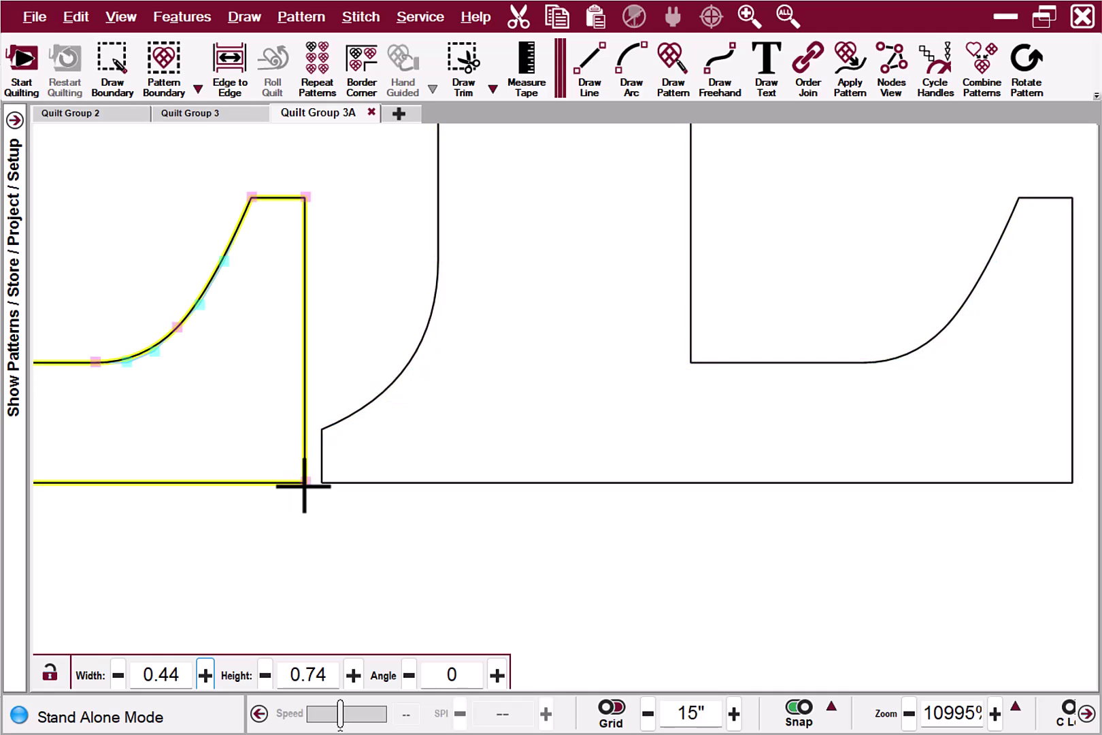
click(304, 483)
drag(350, 485, 327, 490)
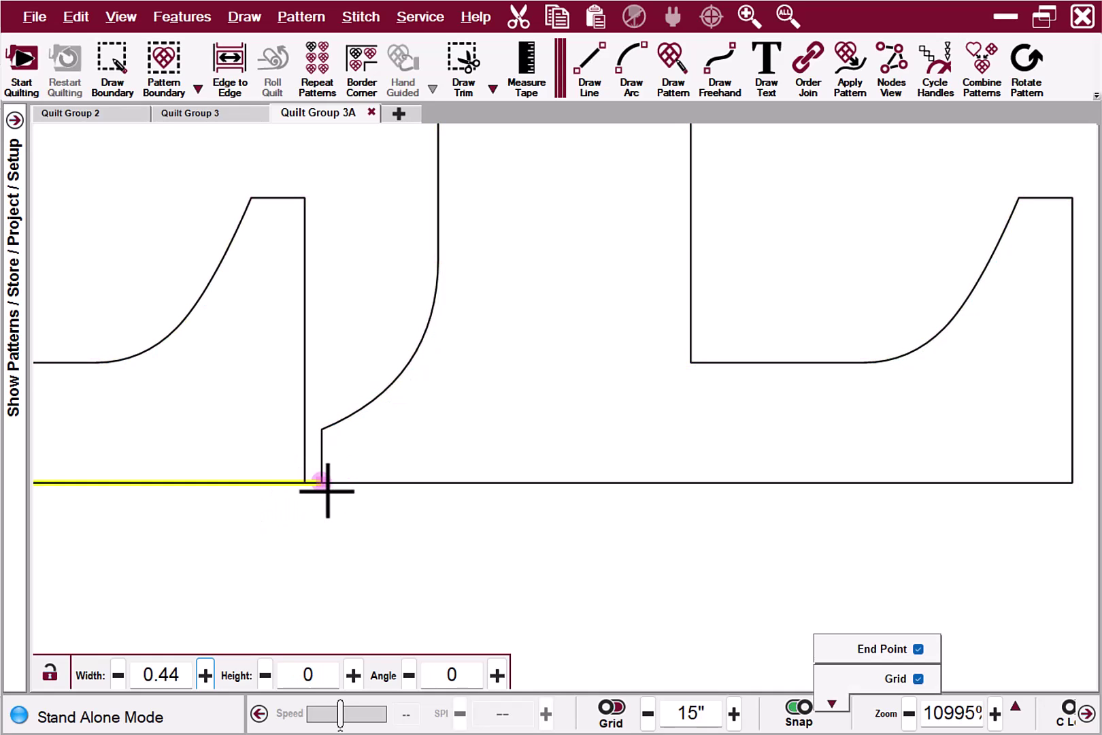
click(417, 482)
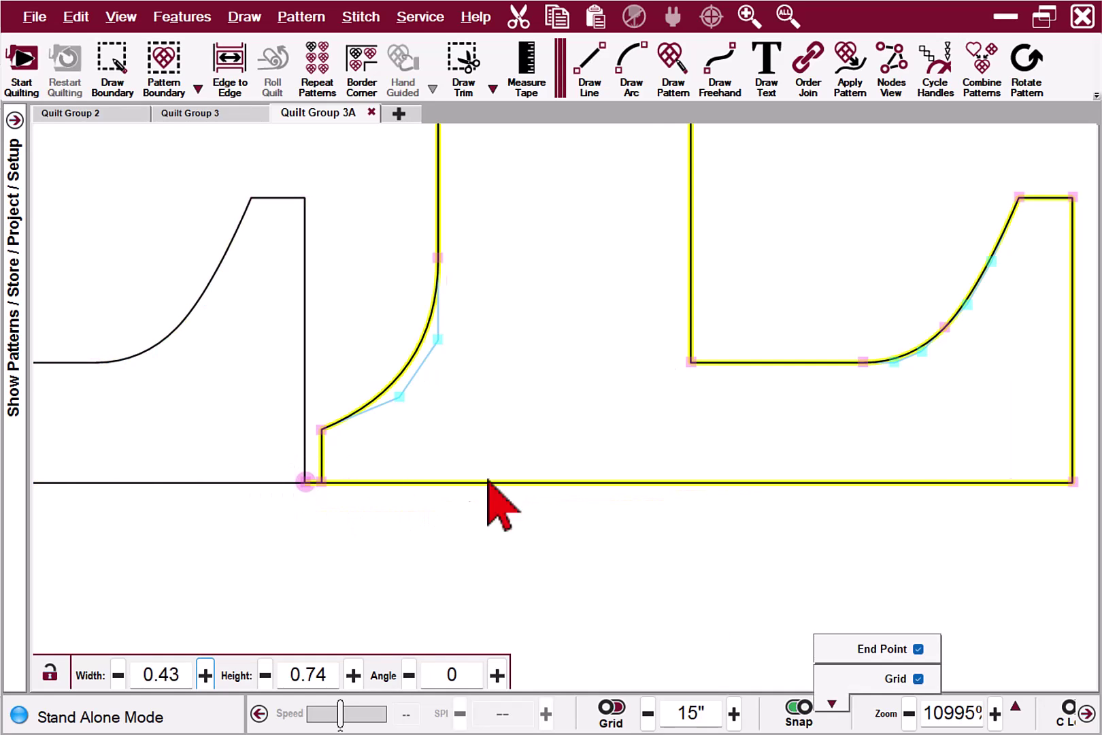
Step: Use Order Join on the connected V, A, L and both E's, starting from the V's lower-left piece
scroll(378, 521, down, 5)
scroll(438, 455, down, 3)
click(331, 352)
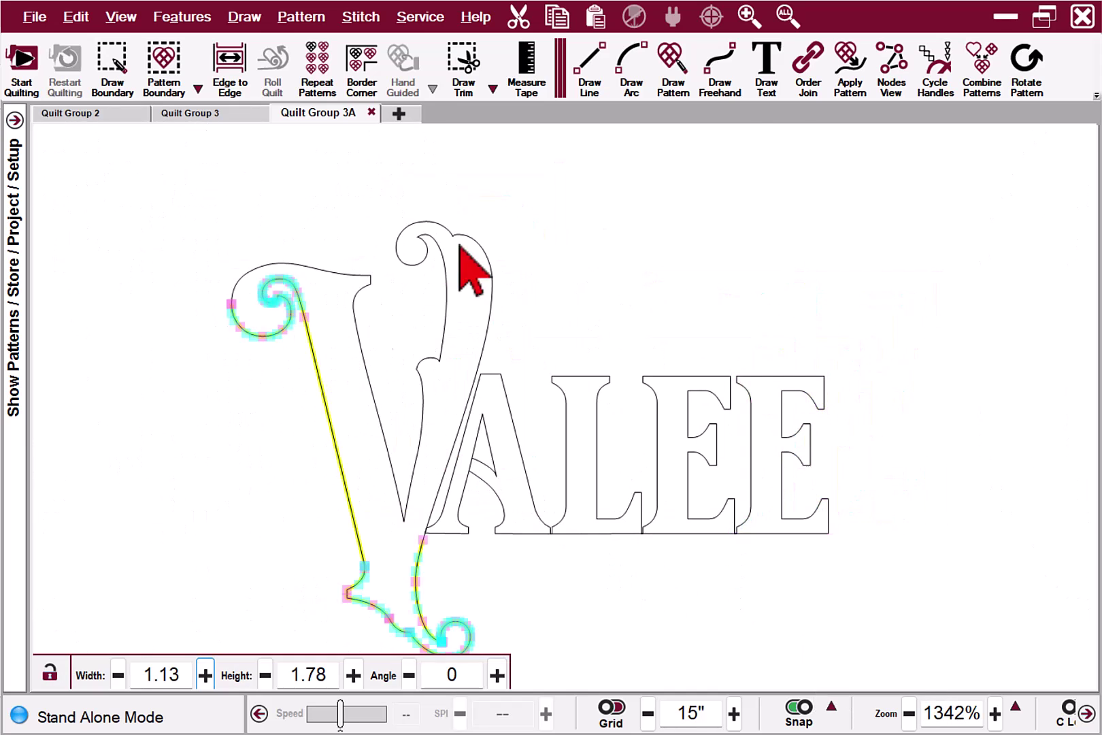
click(807, 75)
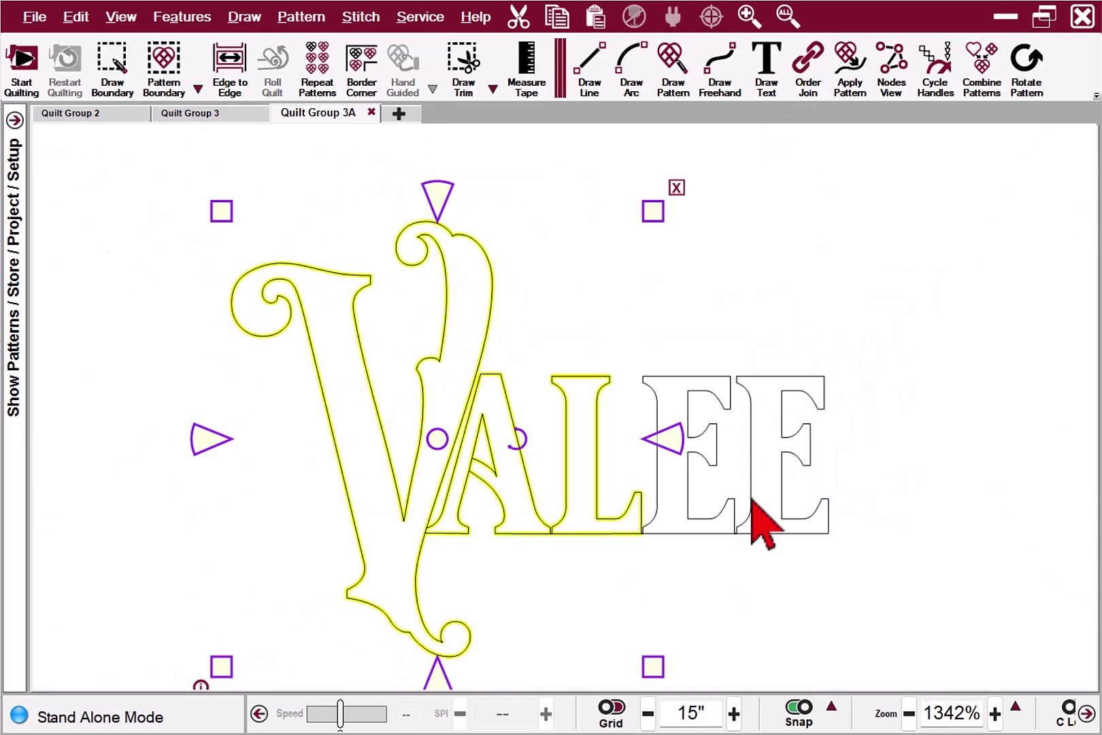
scroll(719, 542, up, 6)
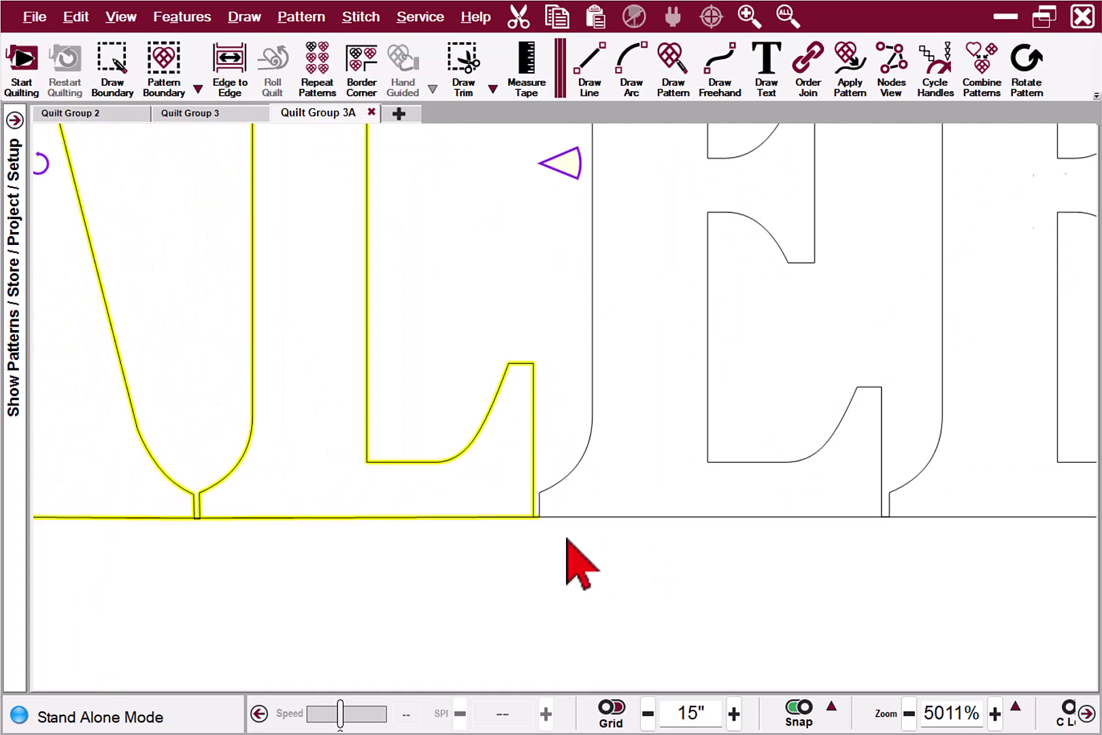
scroll(570, 517, up, 2)
scroll(450, 381, down, 5)
click(808, 75)
Step: Turn off Snap and move the displaced corner node between the two E's down onto the base line
scroll(758, 516, up, 3)
scroll(610, 427, up, 1)
right_click(578, 442)
click(738, 644)
click(551, 475)
scroll(581, 523, up, 5)
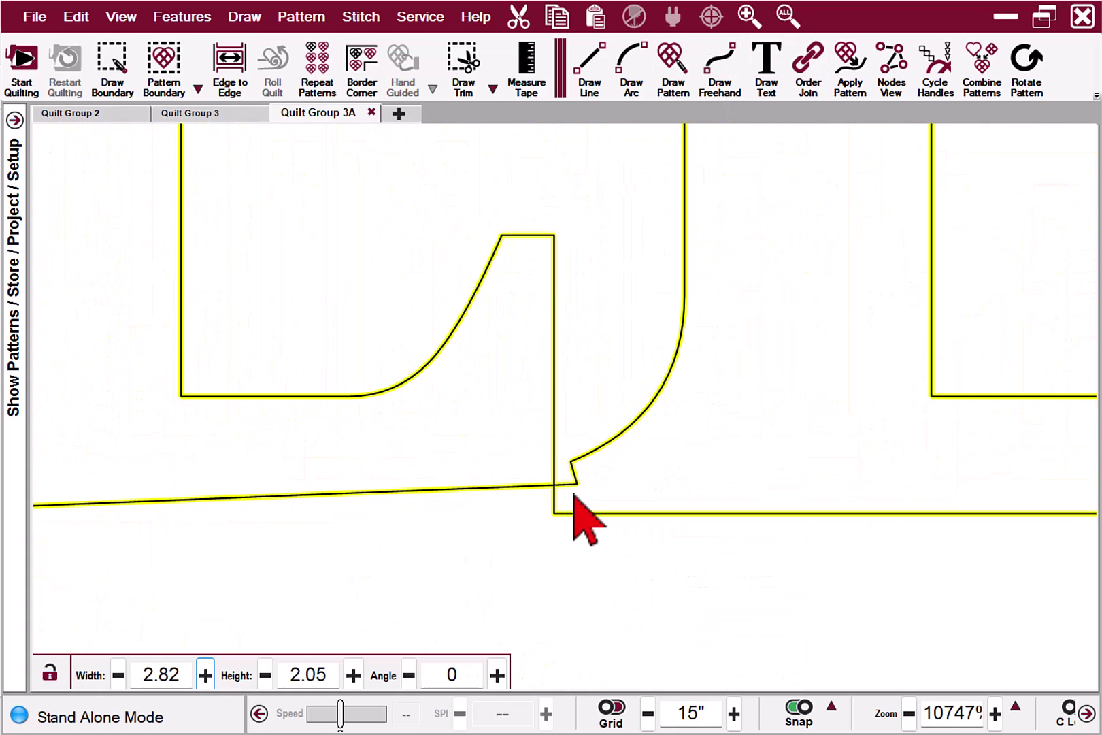
drag(578, 485, 575, 524)
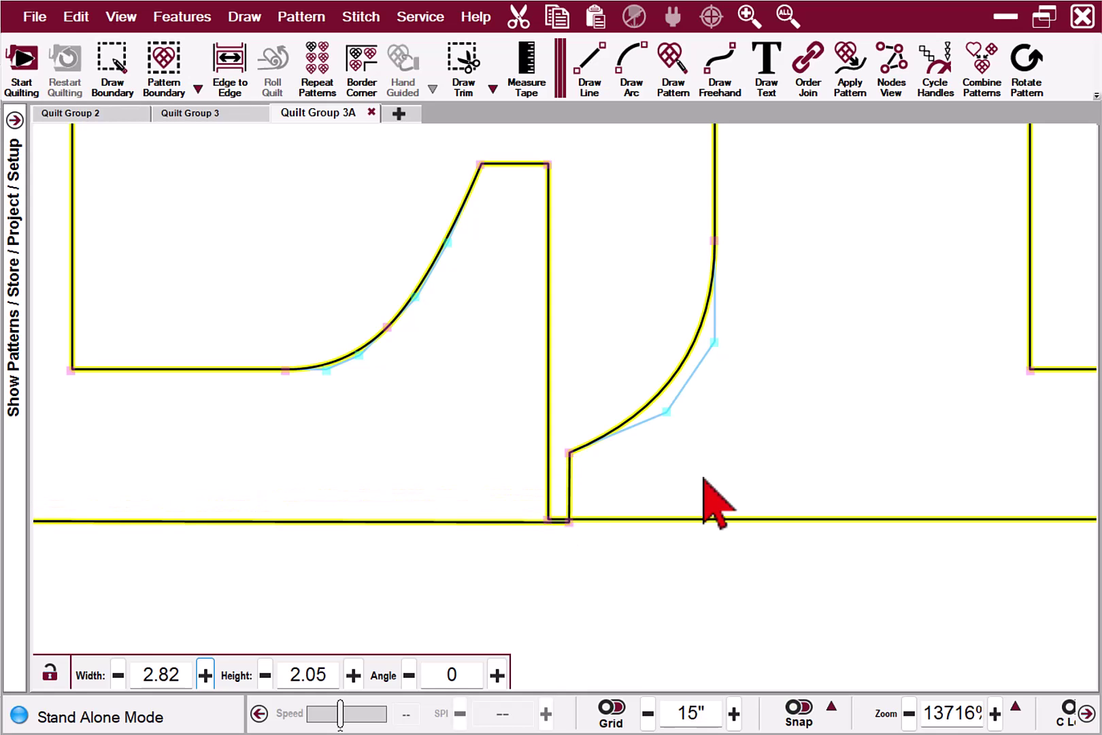
Step: Move the G next to the last E so its upper curve lies beside the E's lower-right foot
scroll(788, 564, down, 4)
scroll(801, 588, down, 8)
click(922, 430)
drag(922, 430, 777, 304)
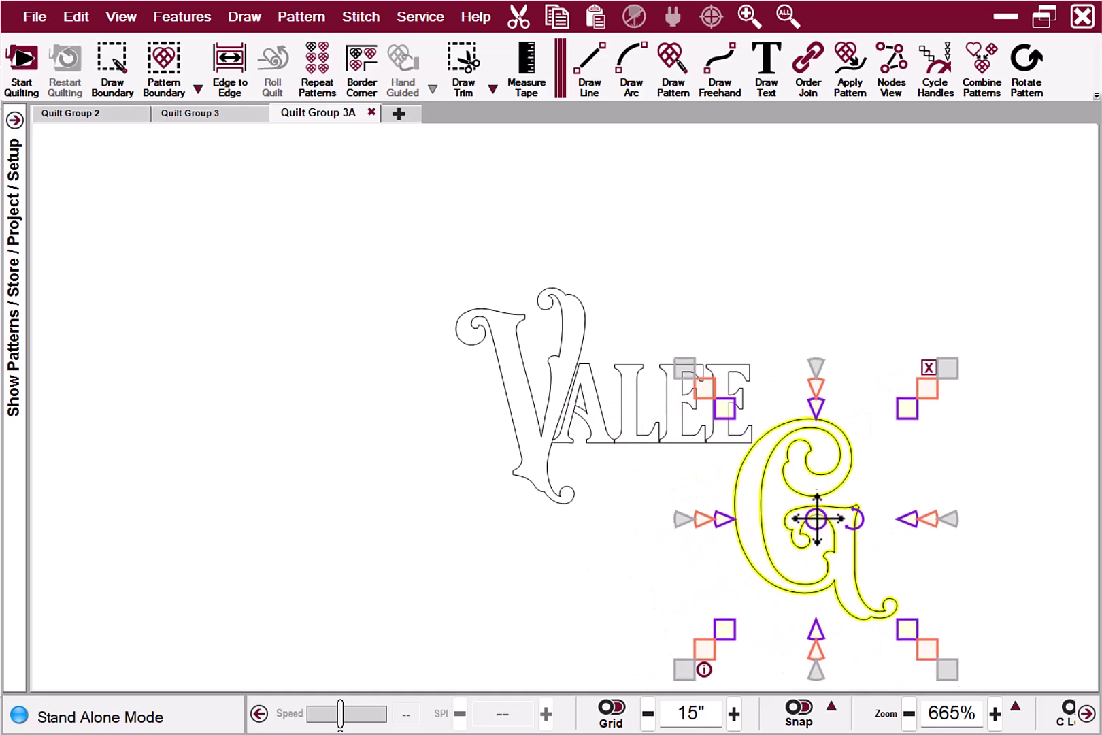
Step: Break the G's outline beside the last E and bring its upper arc's start to the end of the base line
scroll(816, 524, up, 10)
click(542, 406)
click(574, 351)
click(591, 340)
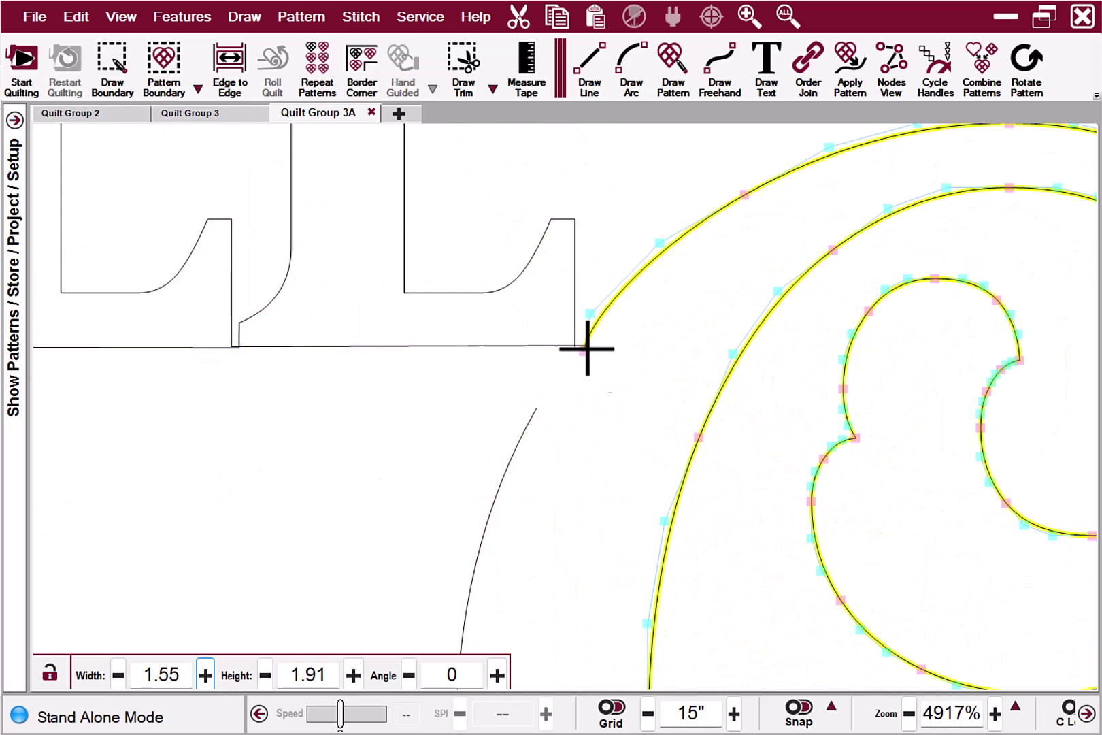
Step: Pull the G's lower-left arc up toward the last E's foot and shift the foot's upper-right corner slightly outward
click(574, 346)
drag(538, 409, 576, 360)
click(573, 265)
drag(575, 219, 586, 223)
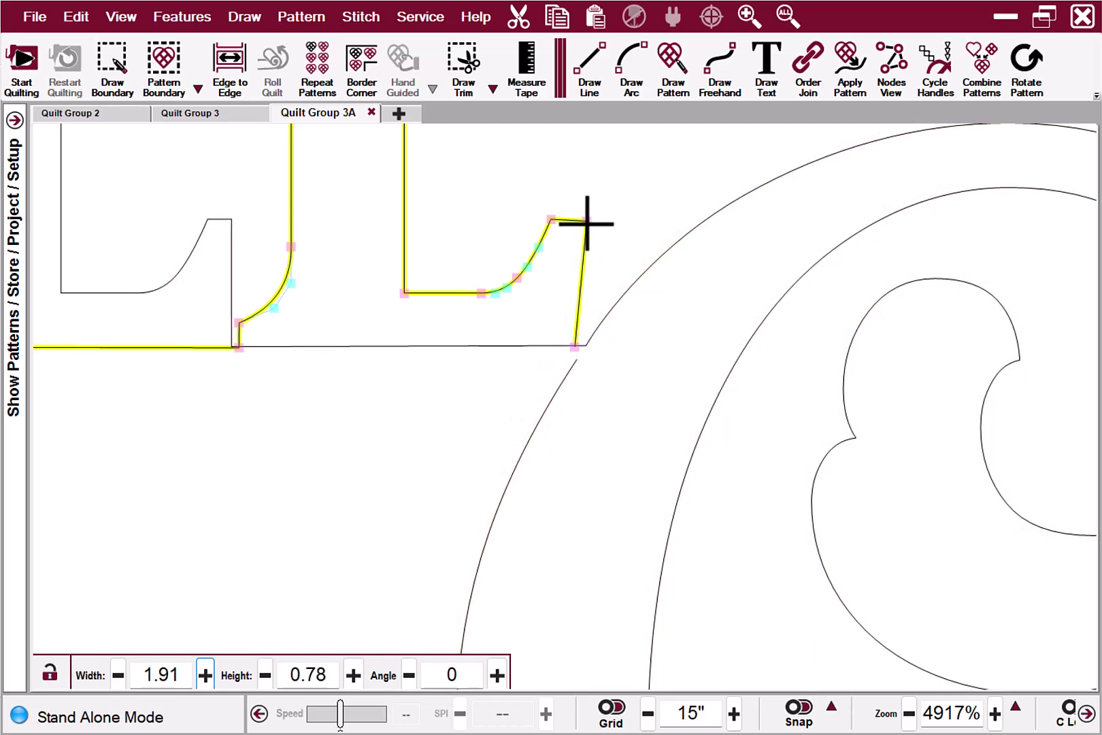
Step: Examine the G's separate outline pieces and their end points around the connection with the last E
click(578, 344)
click(530, 458)
click(670, 537)
scroll(849, 561, down, 5)
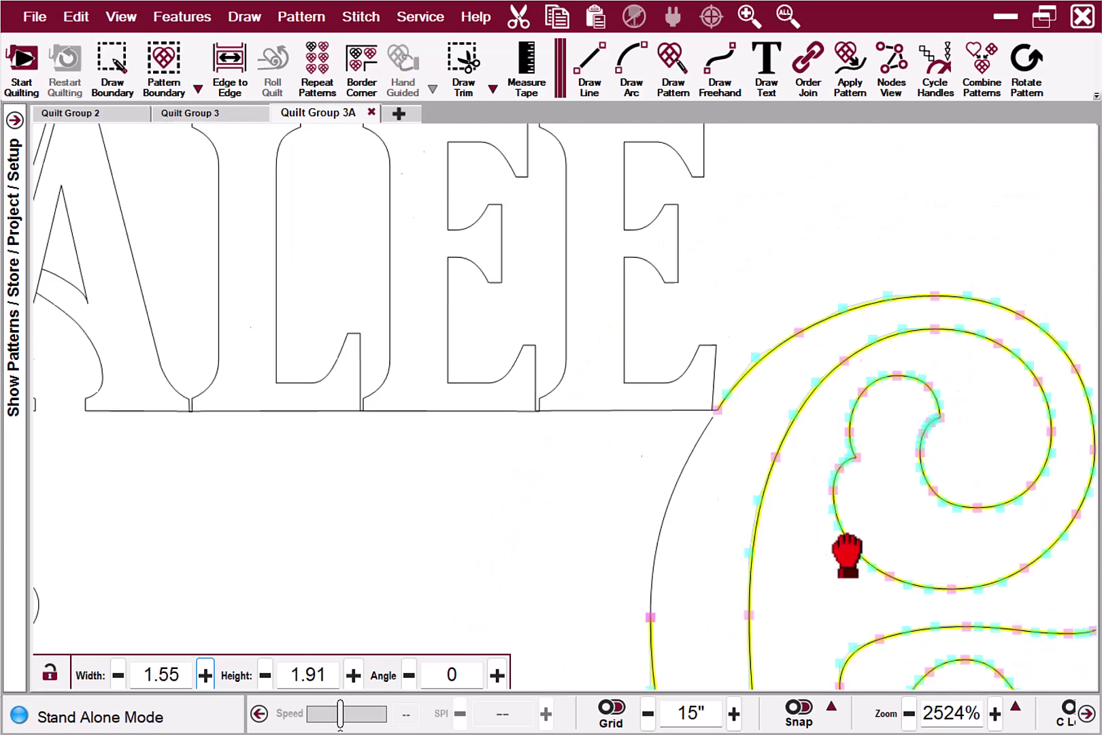
click(956, 307)
click(563, 300)
click(563, 303)
click(908, 649)
scroll(908, 650, down, 3)
click(879, 437)
click(643, 482)
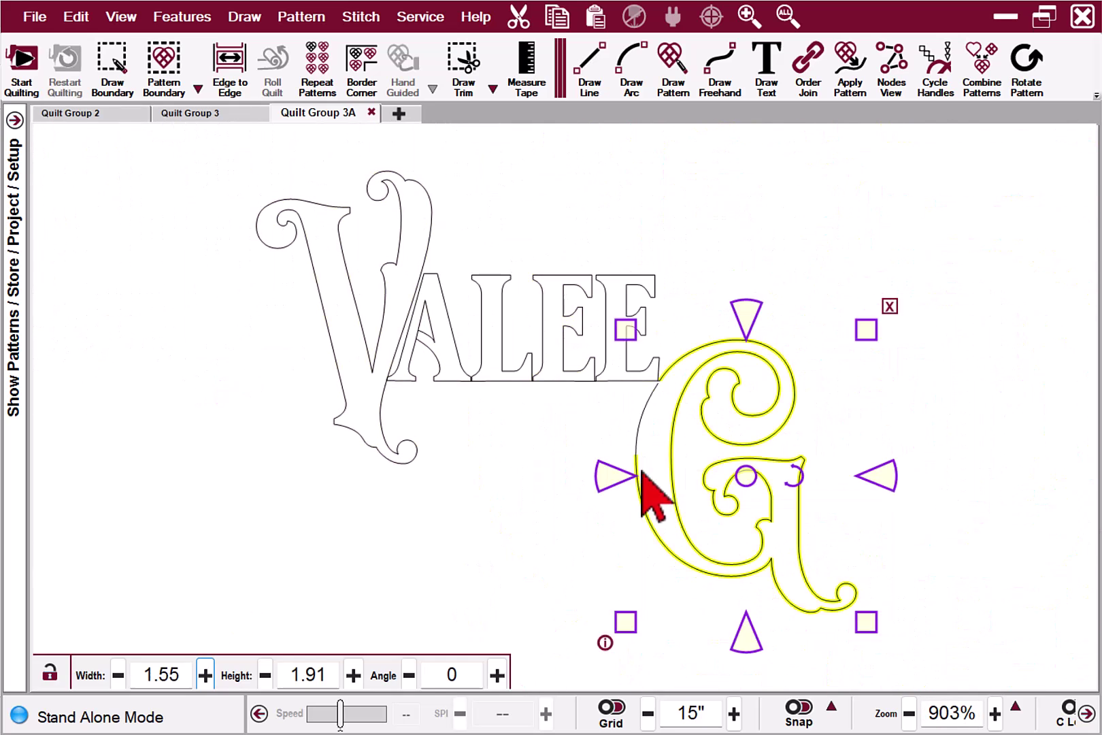
Step: Bring the last E's vertical foot edge and the G's left arc to the point where the base line meets the G
scroll(681, 435, up, 6)
scroll(722, 408, up, 1)
scroll(573, 406, up, 1)
click(587, 330)
click(590, 307)
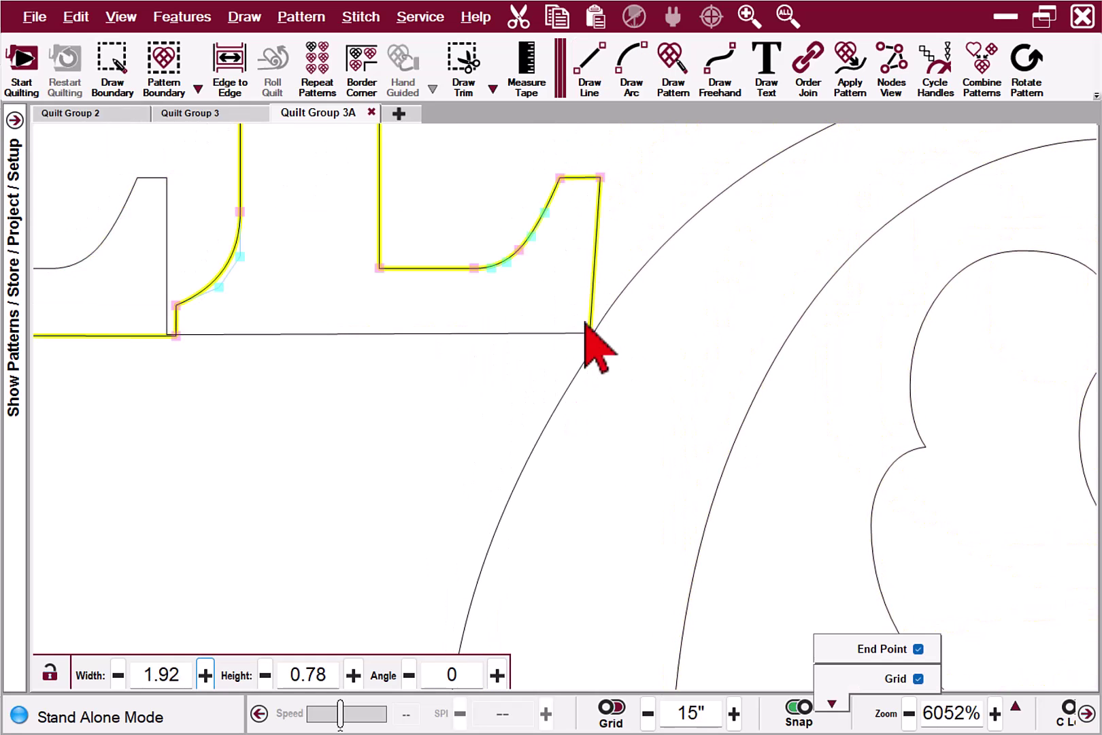
drag(591, 344, 509, 372)
scroll(598, 308, down, 8)
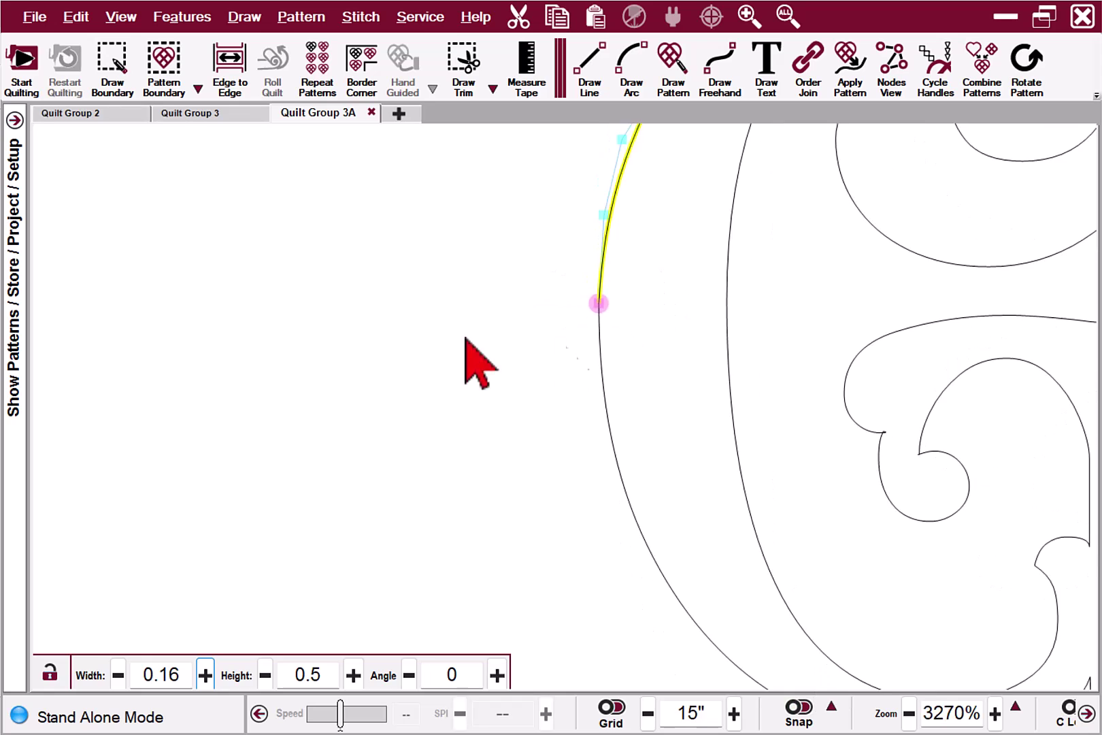
click(367, 309)
click(713, 422)
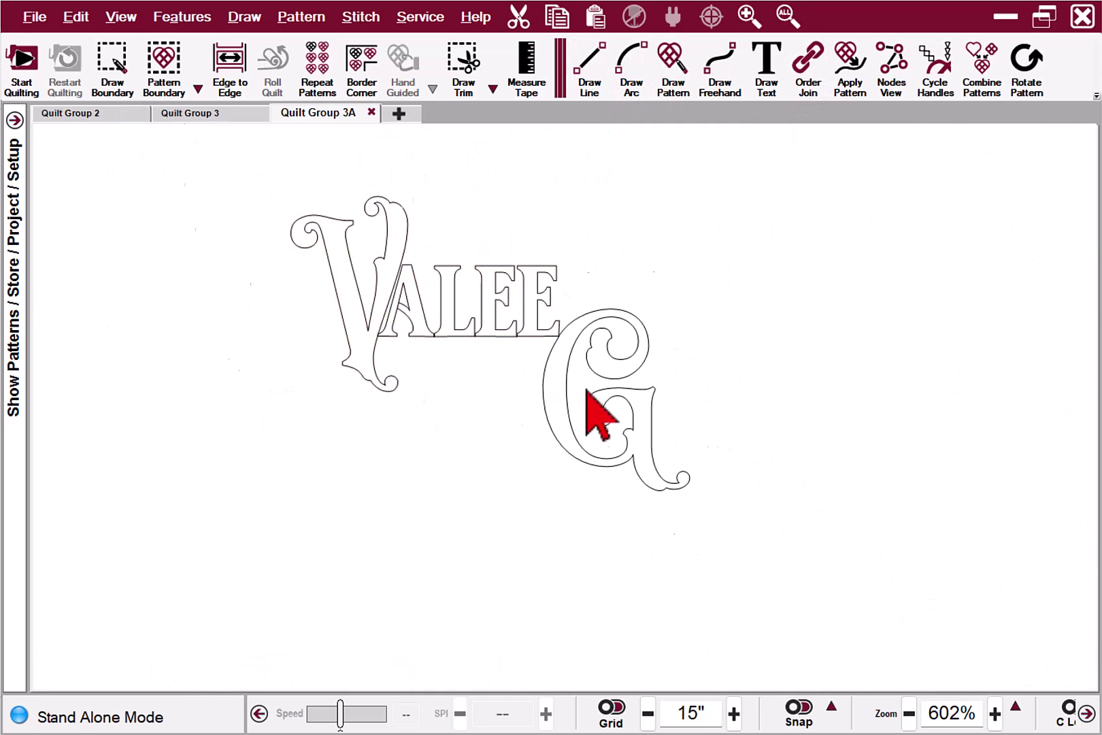
Step: Join the connected lettering and the G's outline pieces into one continuous pattern
scroll(566, 315, up, 8)
click(566, 315)
scroll(537, 333, up, 4)
click(517, 344)
click(523, 266)
click(516, 290)
scroll(534, 398, down, 4)
scroll(530, 408, down, 2)
click(530, 408)
right_click(799, 561)
click(849, 247)
Step: Move the corner node between the last E and the G onto the end of the base line
scroll(849, 246, up, 3)
scroll(597, 443, up, 6)
click(597, 443)
drag(571, 450, 620, 328)
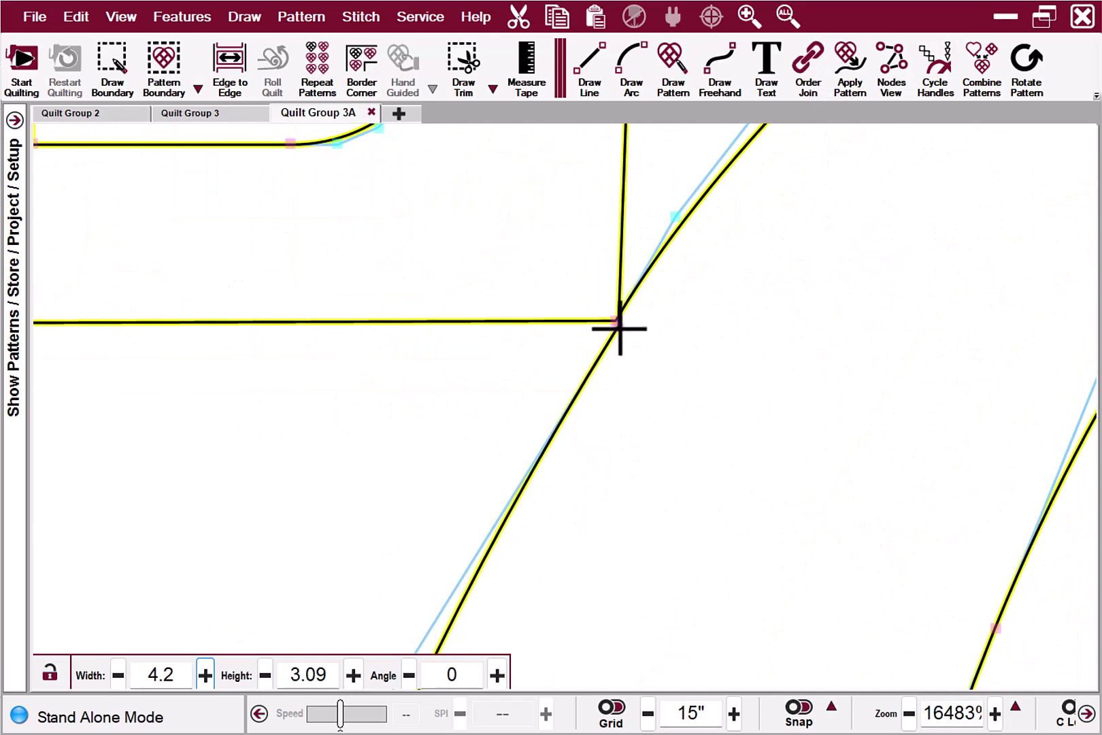
Step: Select the entire lettering to check that it is one joined pattern, and deselect it
scroll(696, 401, down, 9)
scroll(903, 454, up, 1)
scroll(903, 454, down, 1)
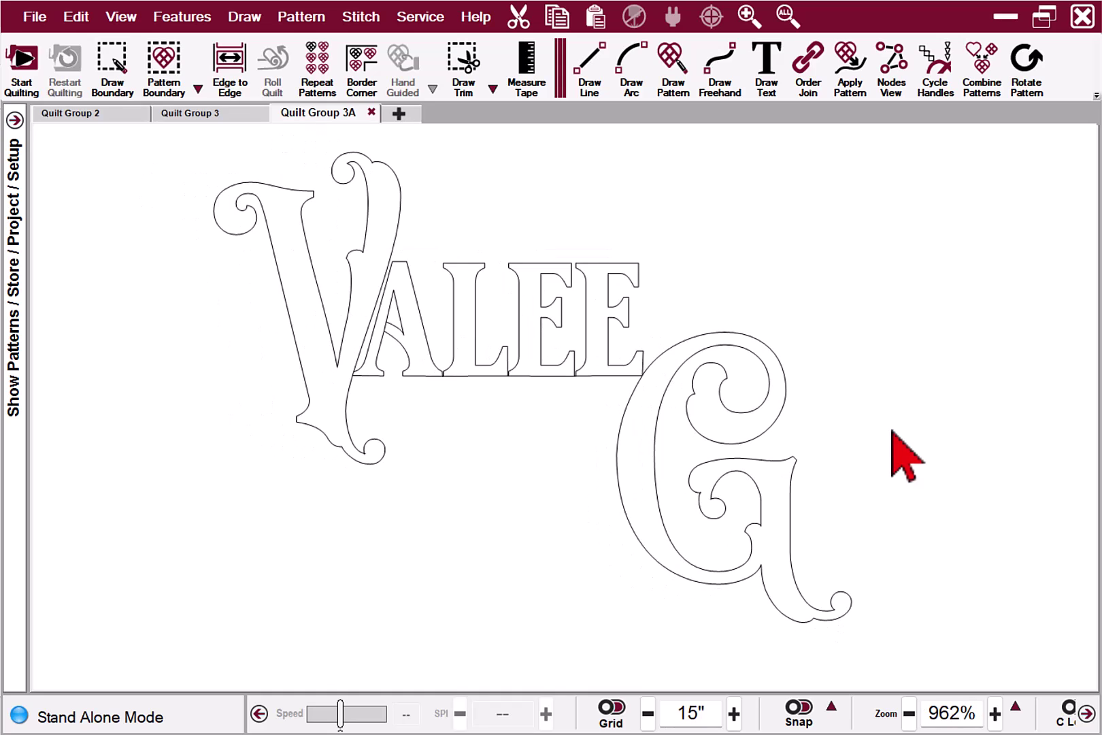
click(443, 270)
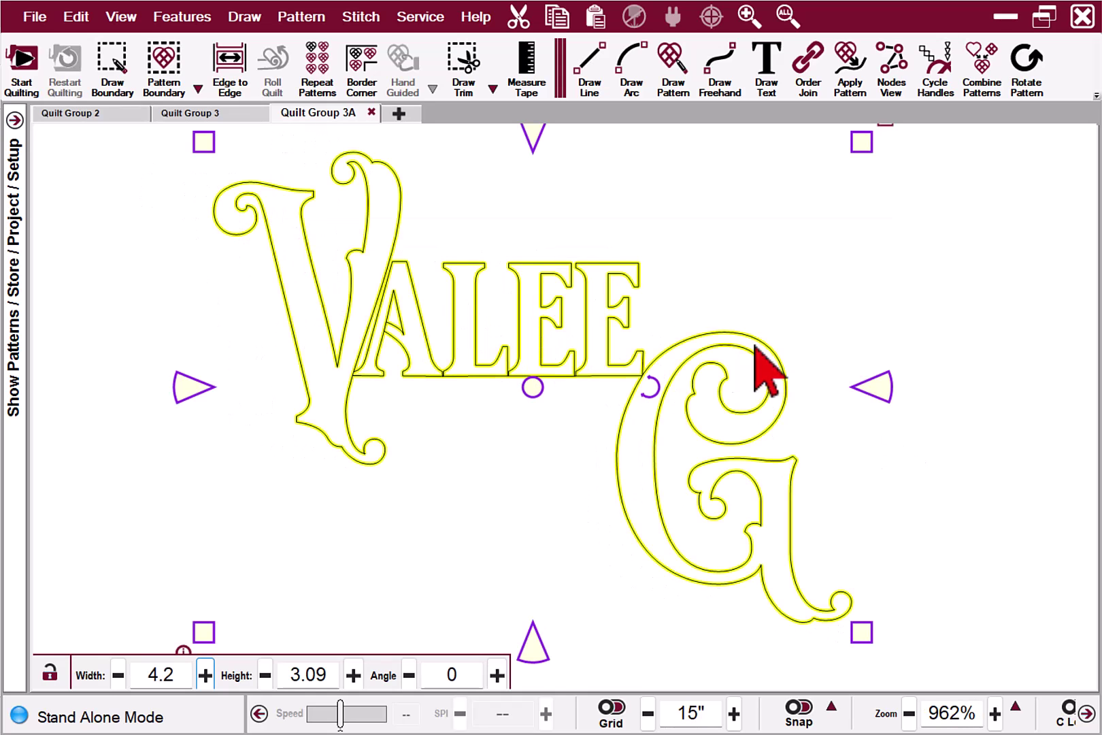
click(939, 309)
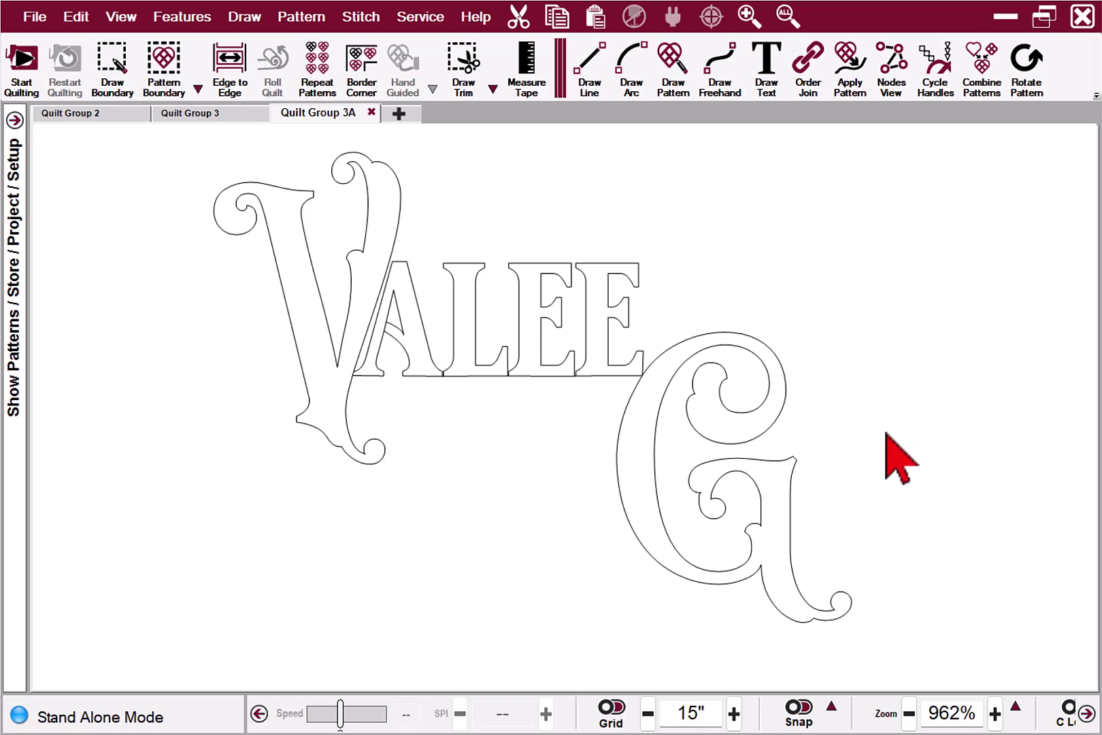
scroll(844, 537, down, 1)
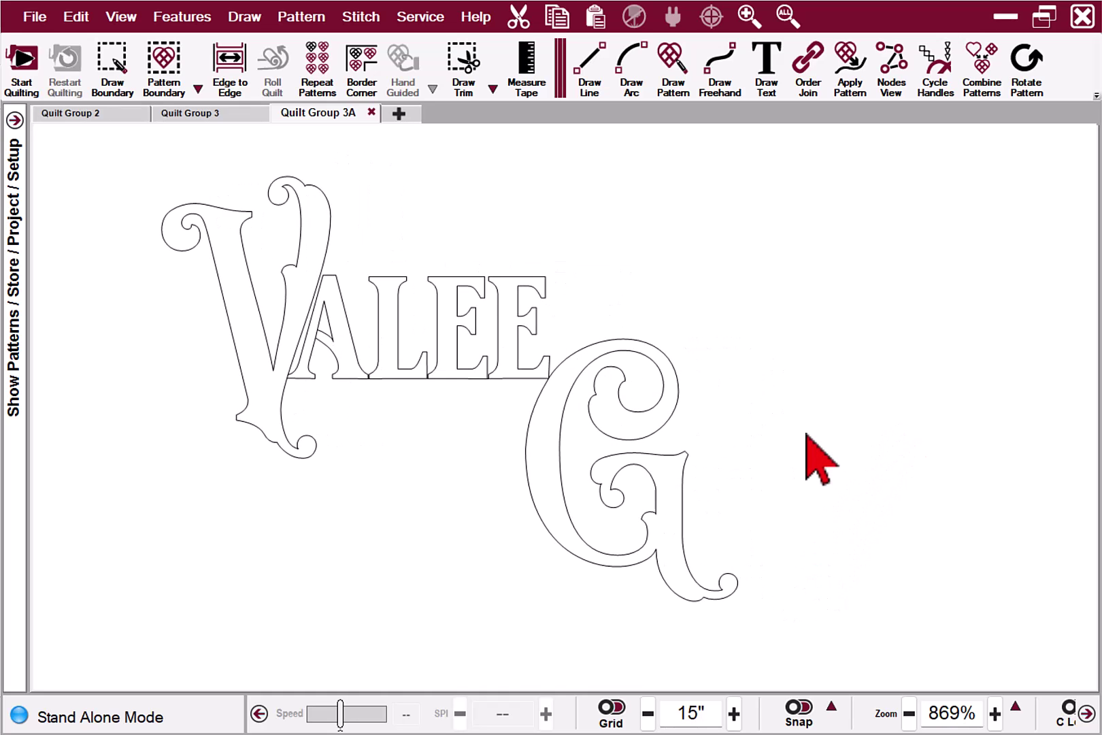
scroll(806, 437, down, 1)
scroll(777, 452, down, 3)
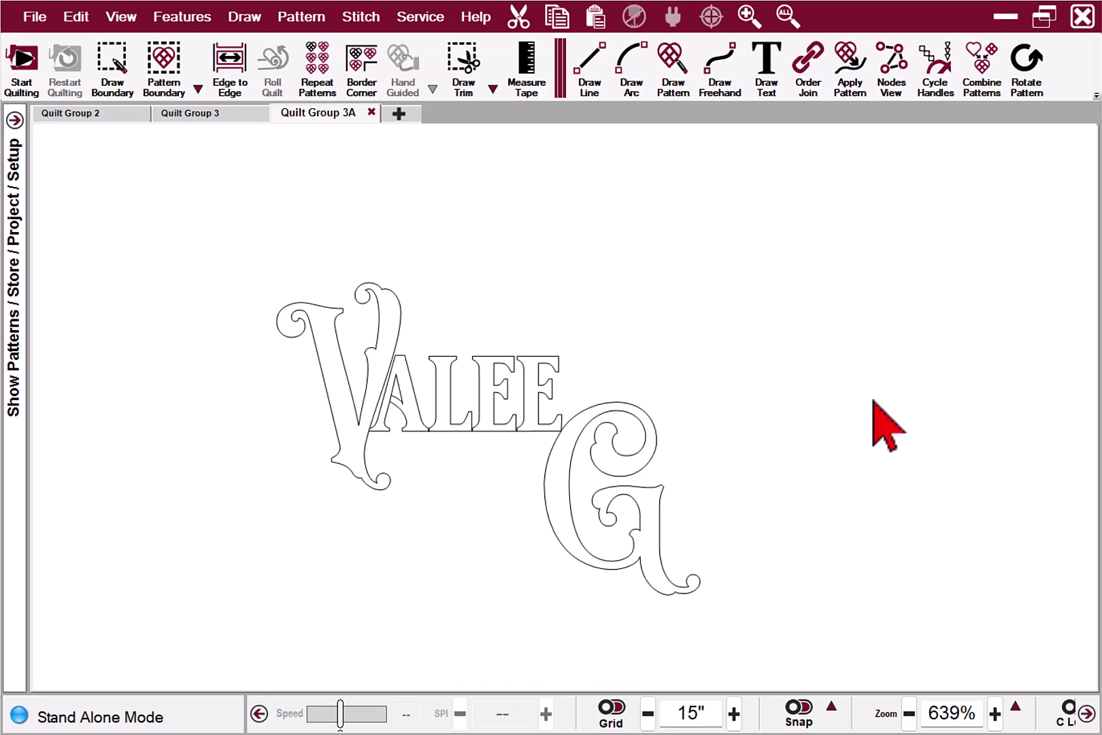
Step: Start a new text object in the empty area beside the joined lettering and enter the three-letter name
right_click(751, 157)
click(838, 425)
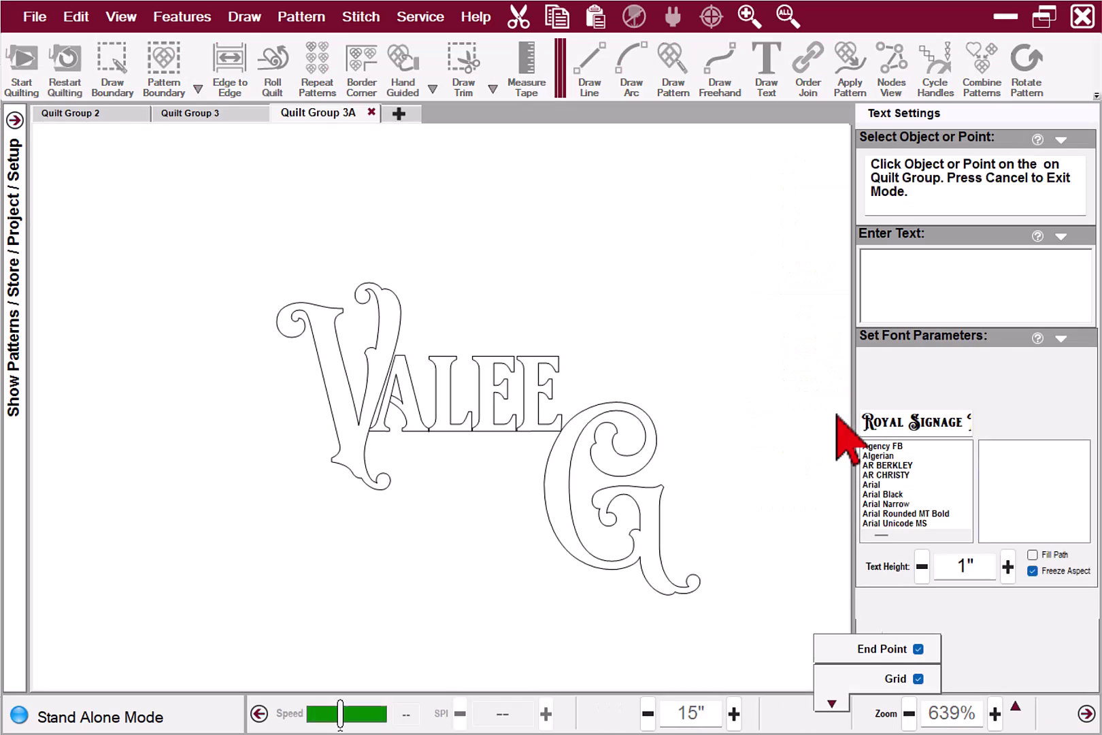
click(910, 299)
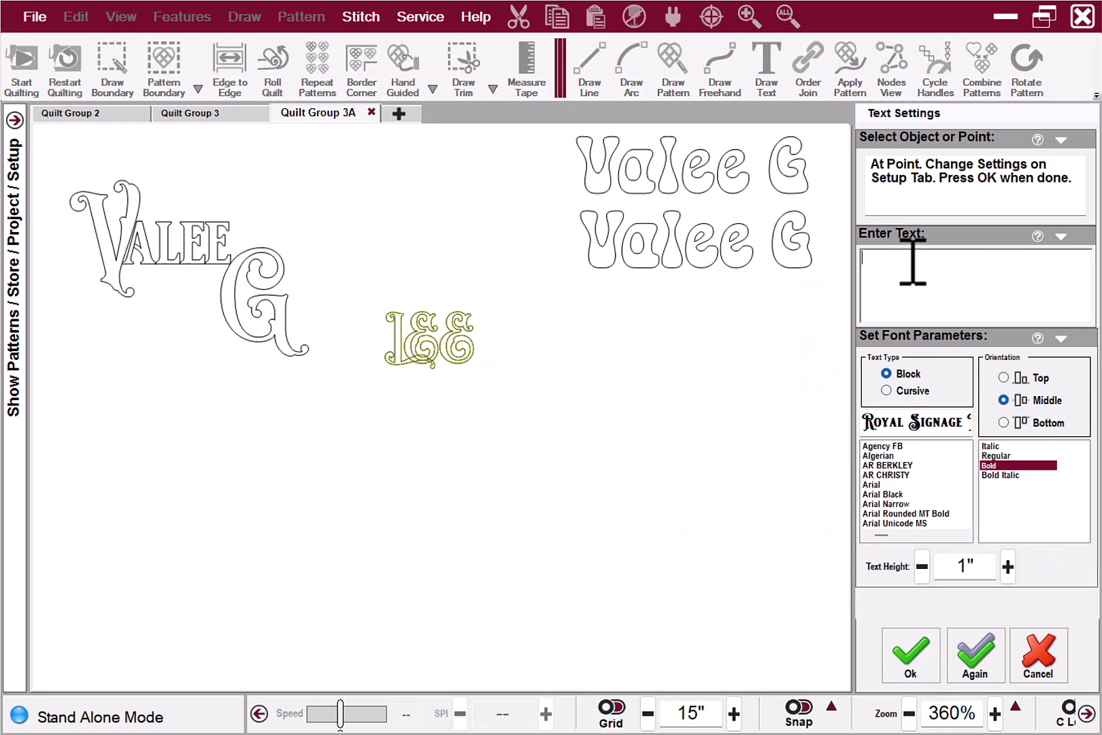
text(Lee)
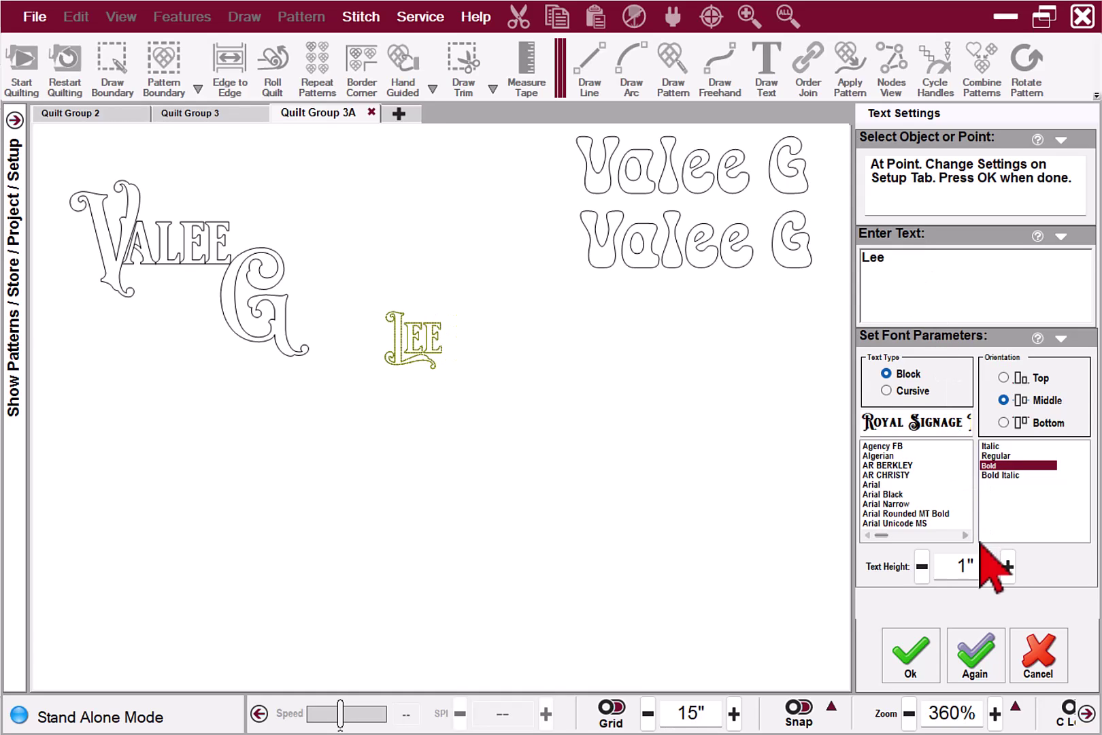
Step: Set the new text's font to wmshapes1
scroll(916, 484, down, 5)
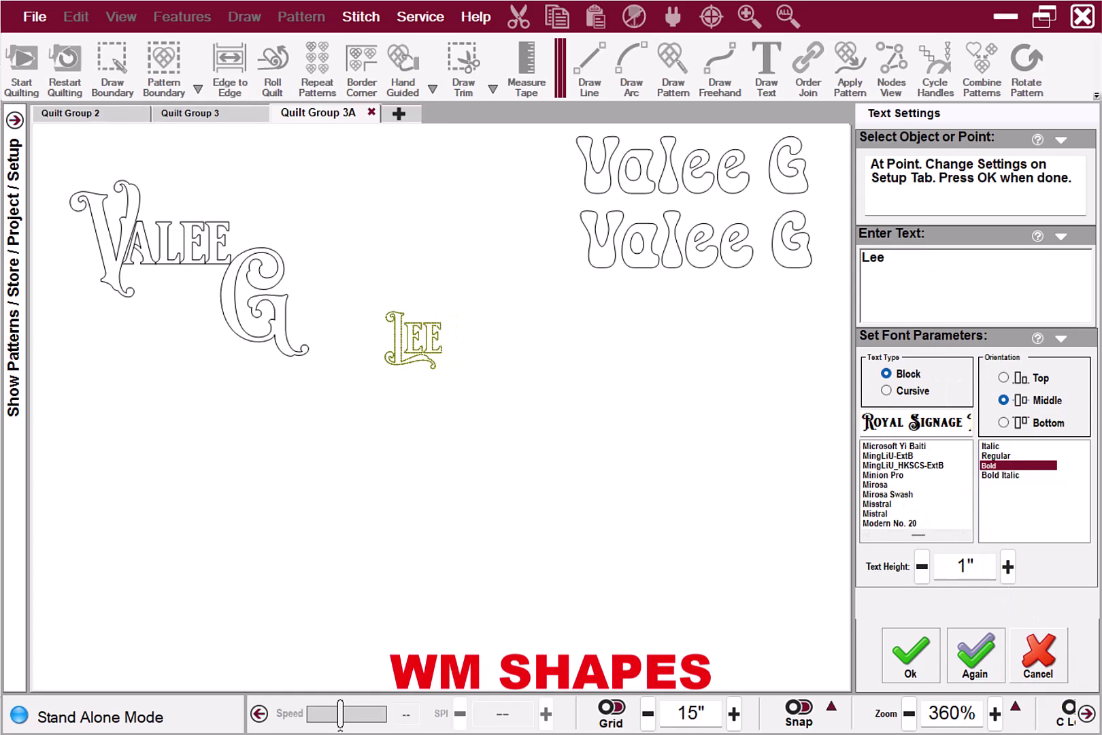
scroll(925, 503, down, 10)
click(935, 514)
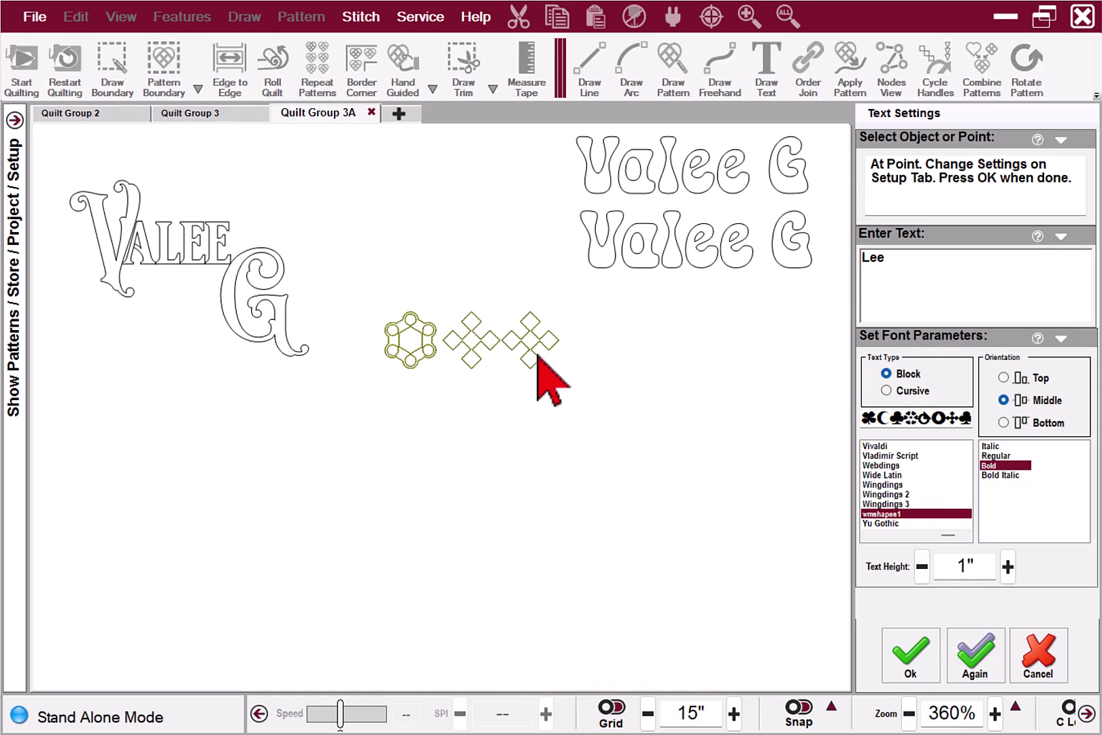
Step: Try further upper- and lowercase letters such as L and E in the text to preview their symbols
click(895, 249)
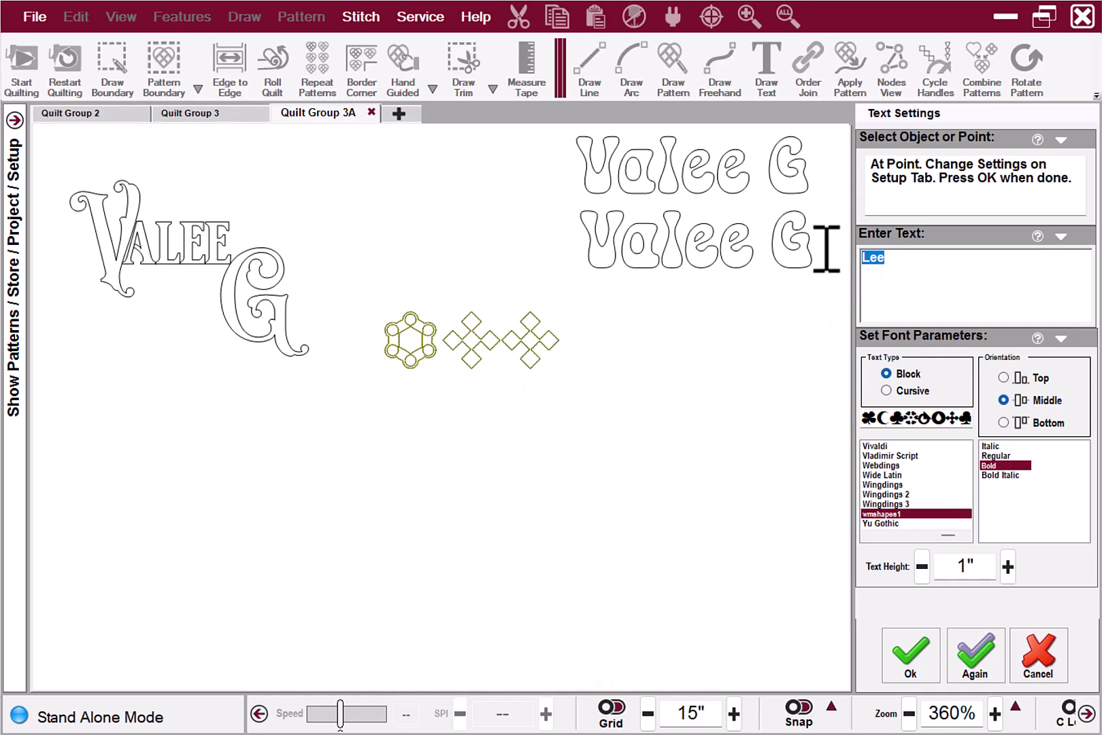
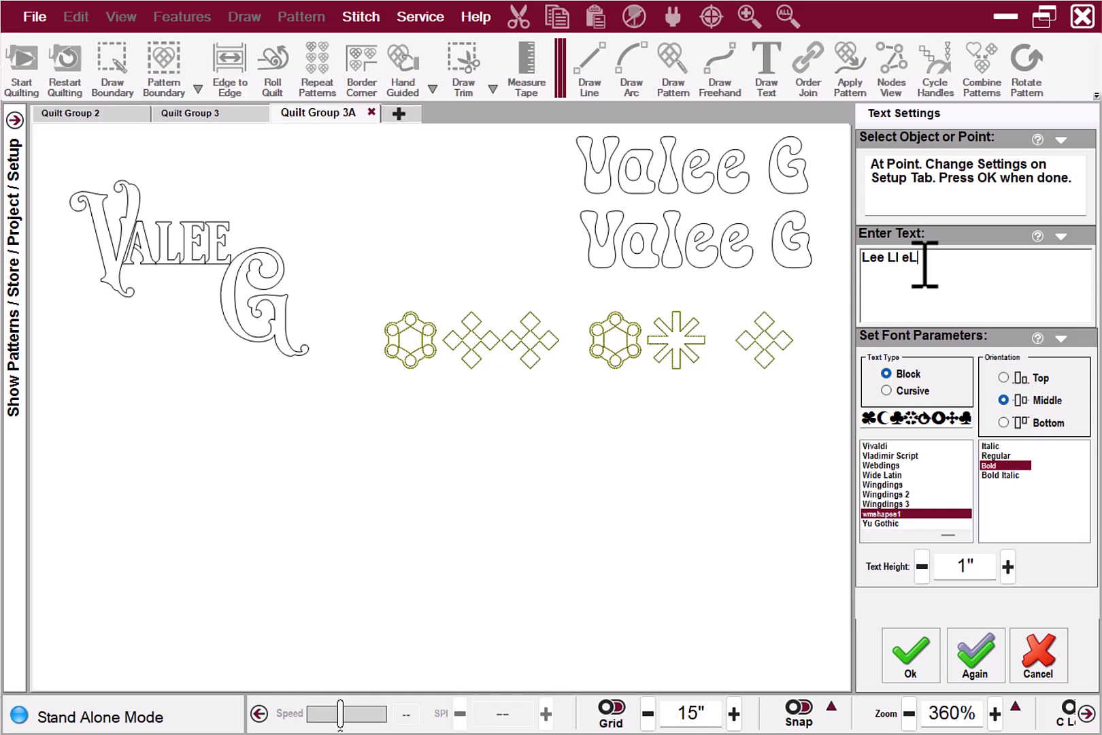
key(BackSpace)
text(E)
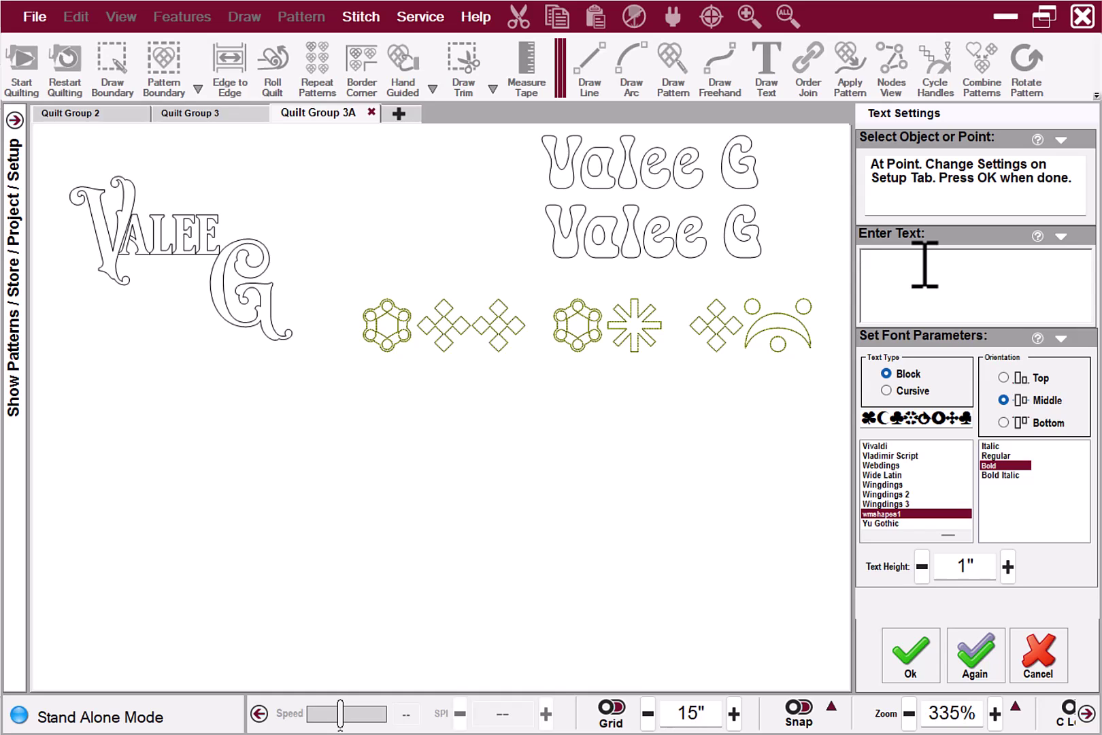
Step: Replace the text with the whole alphabet in alternating upper and lower case, AaBbCc through Zz, and accept it
text(BbCcDdEeFfGgHhIiJjKkLlMmNnOoPpQqRrSsTtUuVvWwXxYyZz)
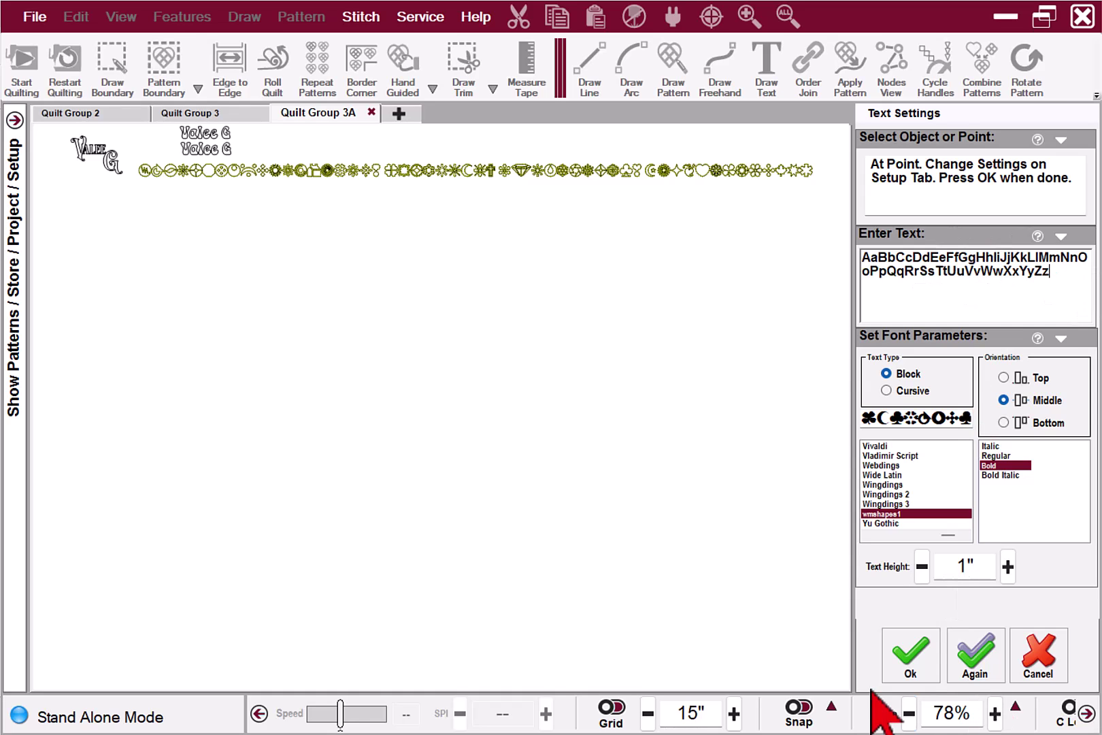
click(910, 652)
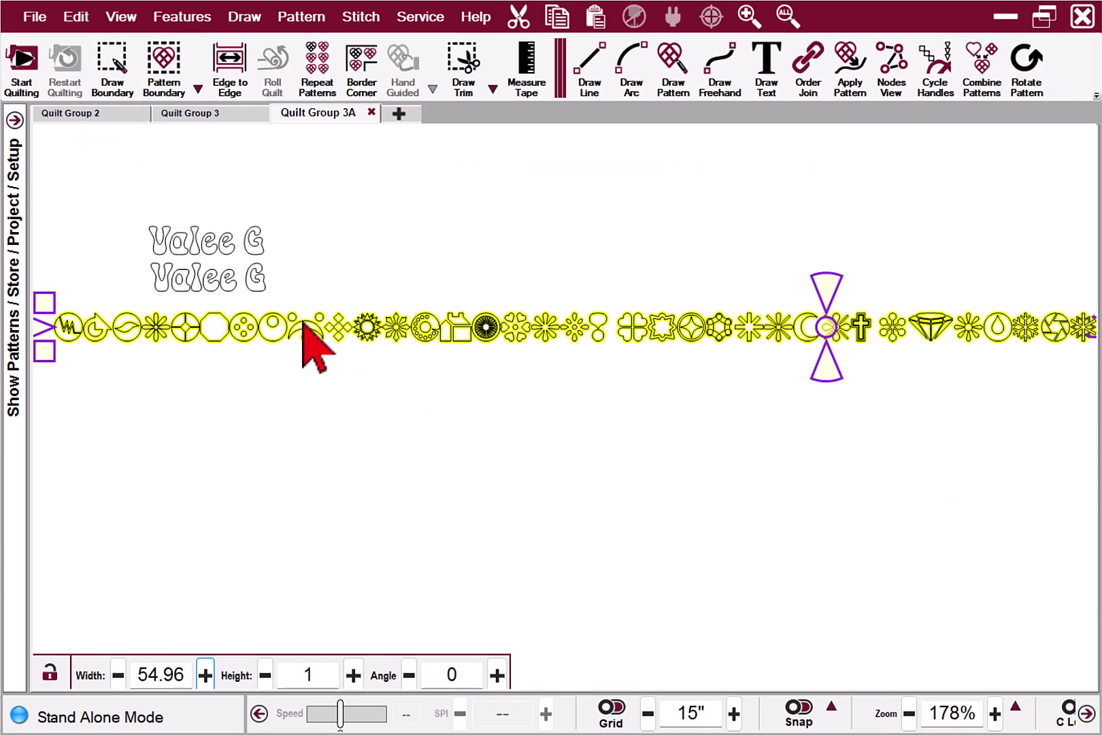
Step: Examine the row of symbol shapes up close, checking how clean their outlines and petal tips are
scroll(320, 337, up, 3)
scroll(295, 374, up, 1)
scroll(368, 368, up, 1)
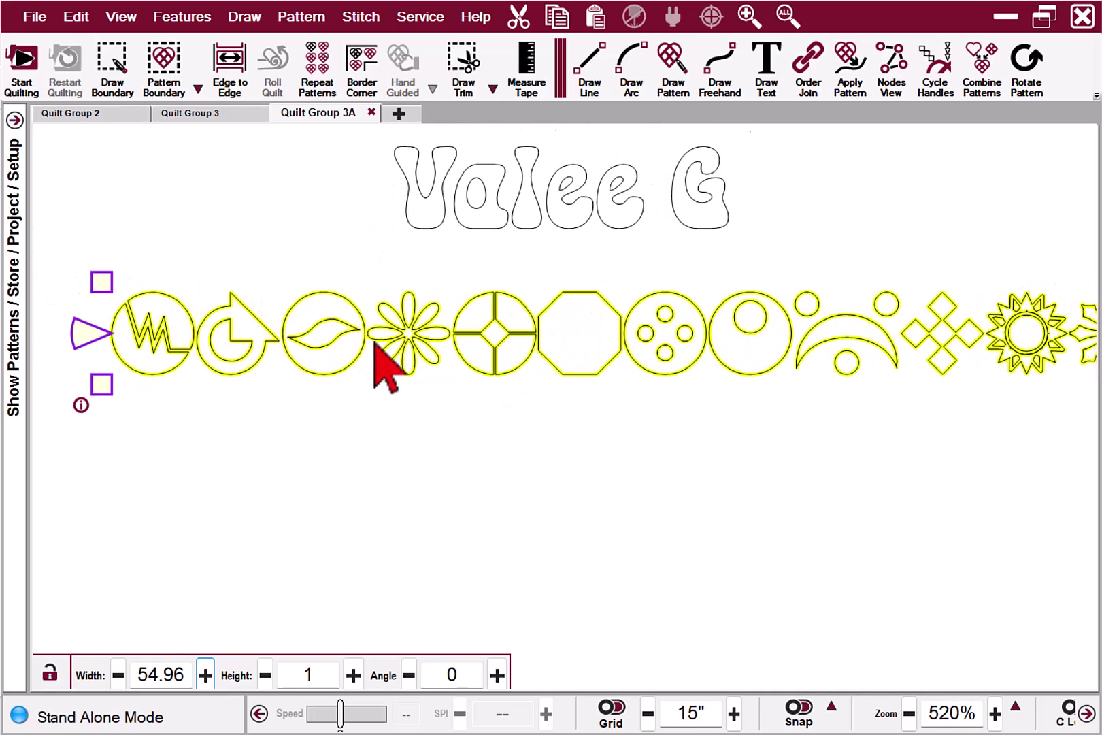
scroll(375, 344, up, 3)
scroll(423, 334, down, 2)
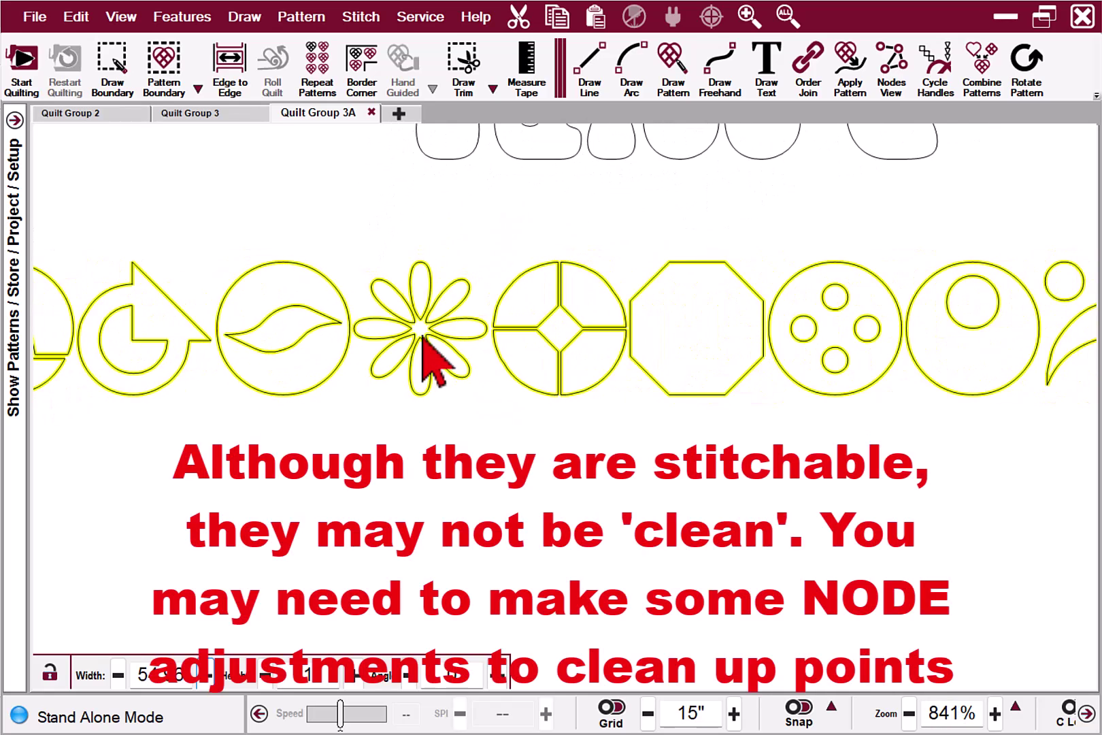
scroll(659, 408, up, 5)
scroll(663, 431, down, 2)
drag(686, 436, 376, 440)
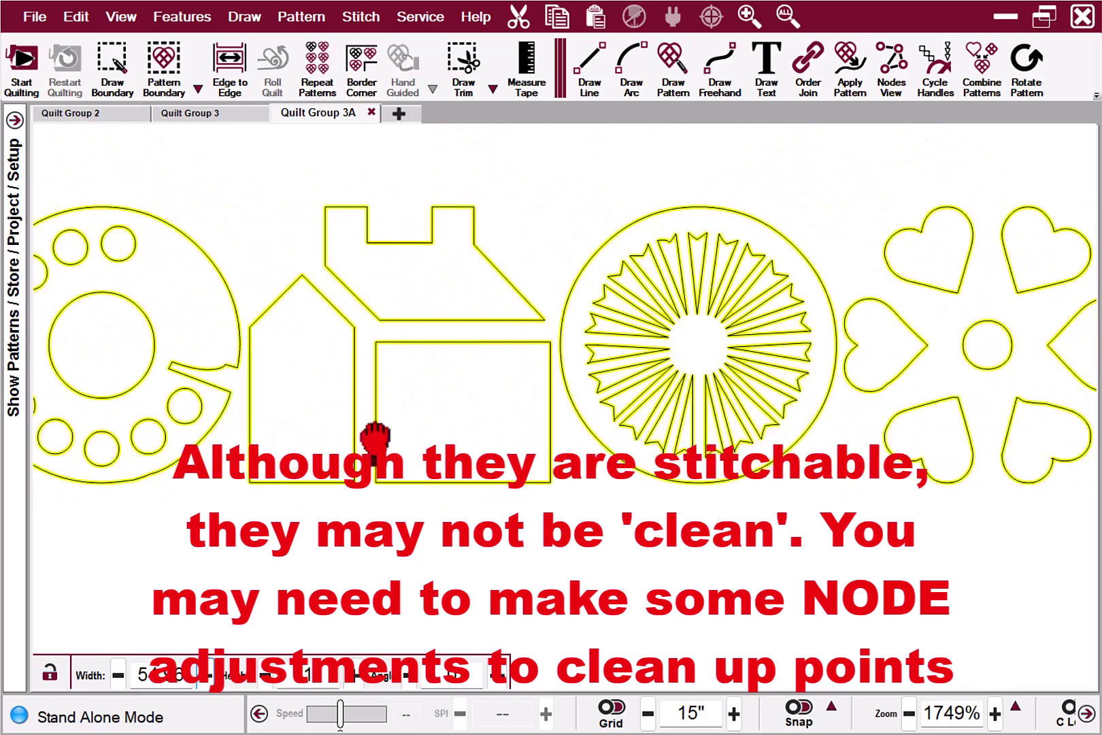
scroll(603, 423, down, 1)
scroll(816, 421, down, 2)
scroll(814, 408, up, 1)
drag(811, 430, 543, 413)
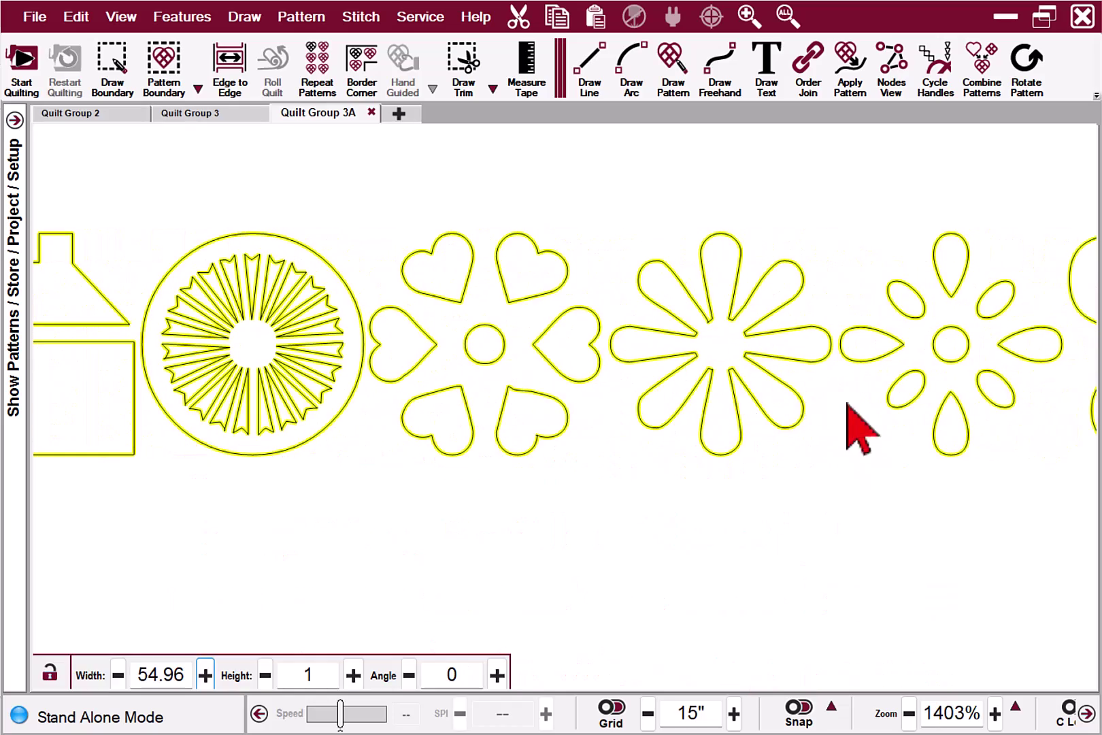
scroll(770, 400, up, 4)
scroll(746, 364, up, 1)
scroll(746, 369, down, 3)
scroll(800, 405, down, 1)
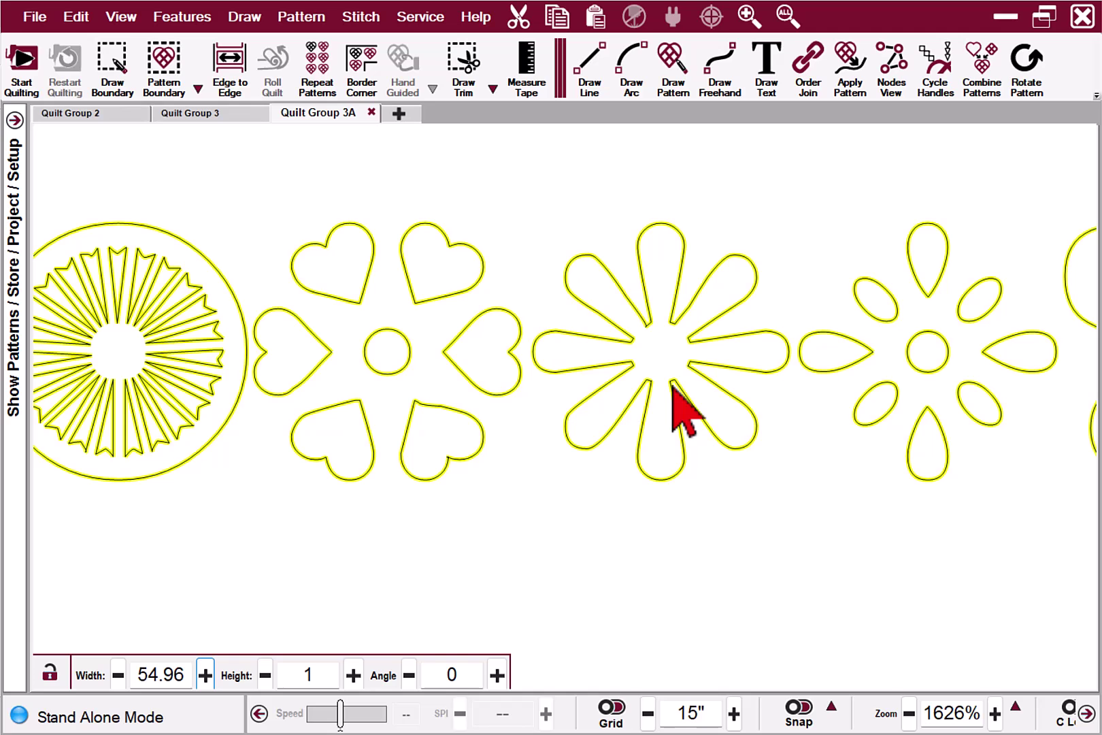
Step: Show the nodes and split the symbol row at the connecting nodes of the eight-petal flower beside the ring of hearts
key(n)
scroll(698, 348, up, 2)
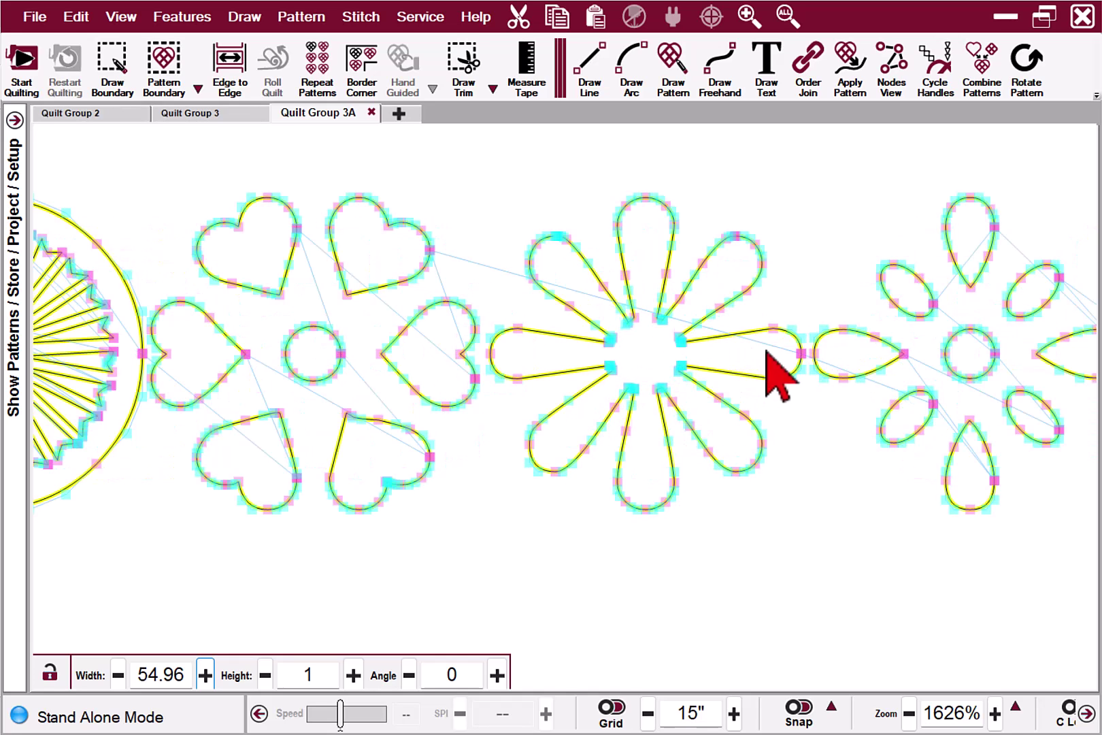
scroll(789, 357, up, 2)
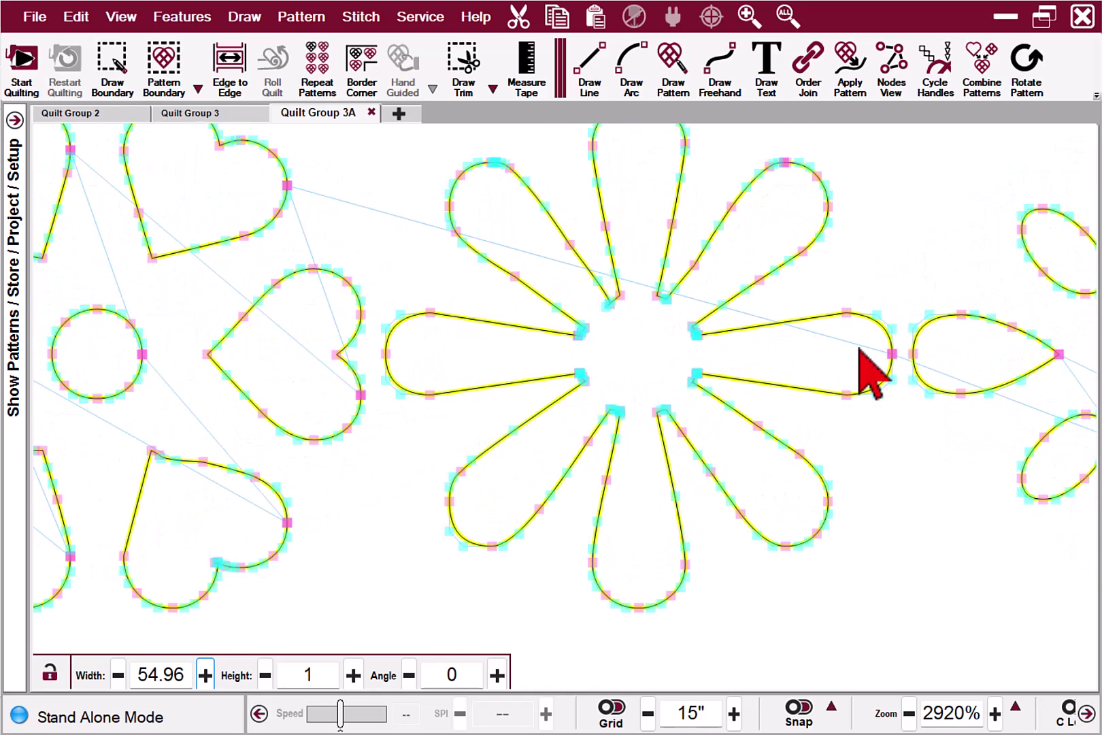
click(908, 360)
click(884, 370)
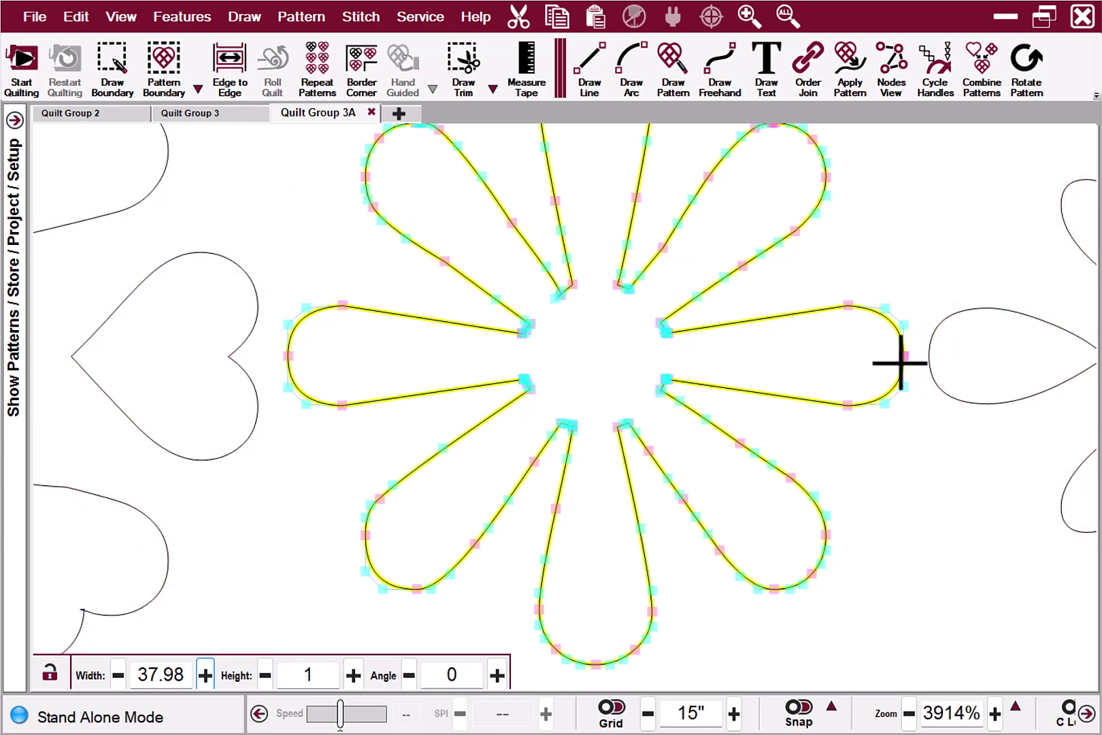
Step: Select the separated eight-petal flower and move it out of the row into the empty area beside the two rounded lettering lines
scroll(903, 361, down, 4)
click(864, 570)
drag(841, 559, 728, 466)
scroll(755, 462, down, 5)
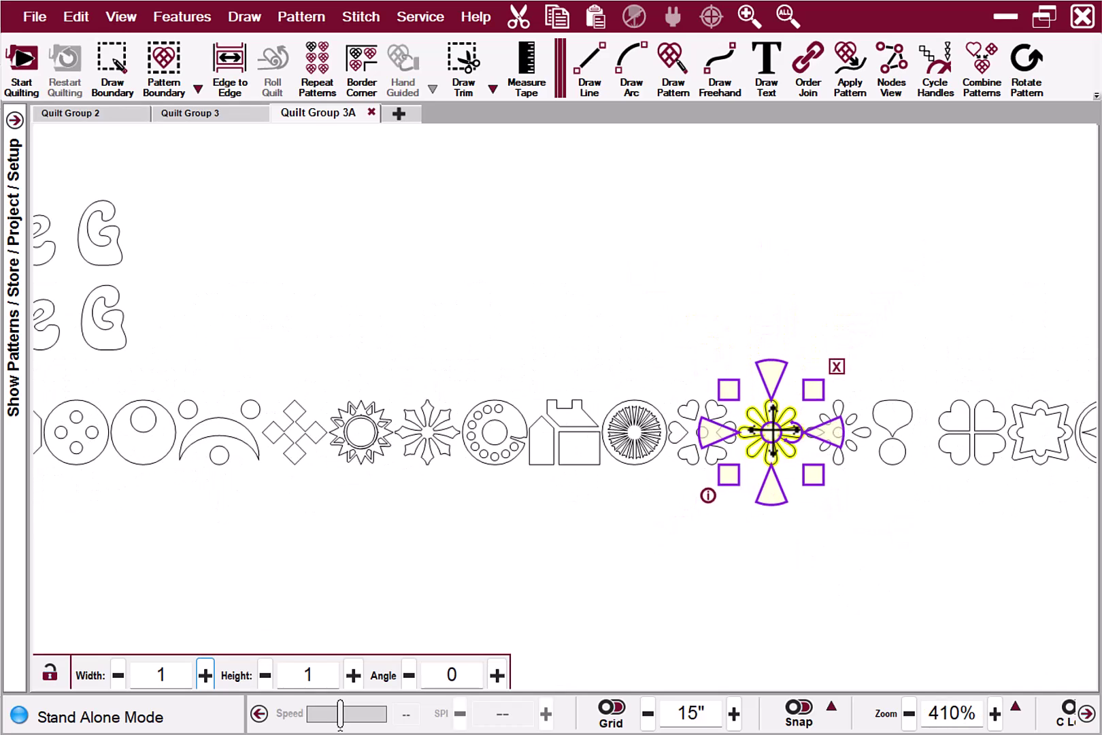
drag(771, 431, 348, 218)
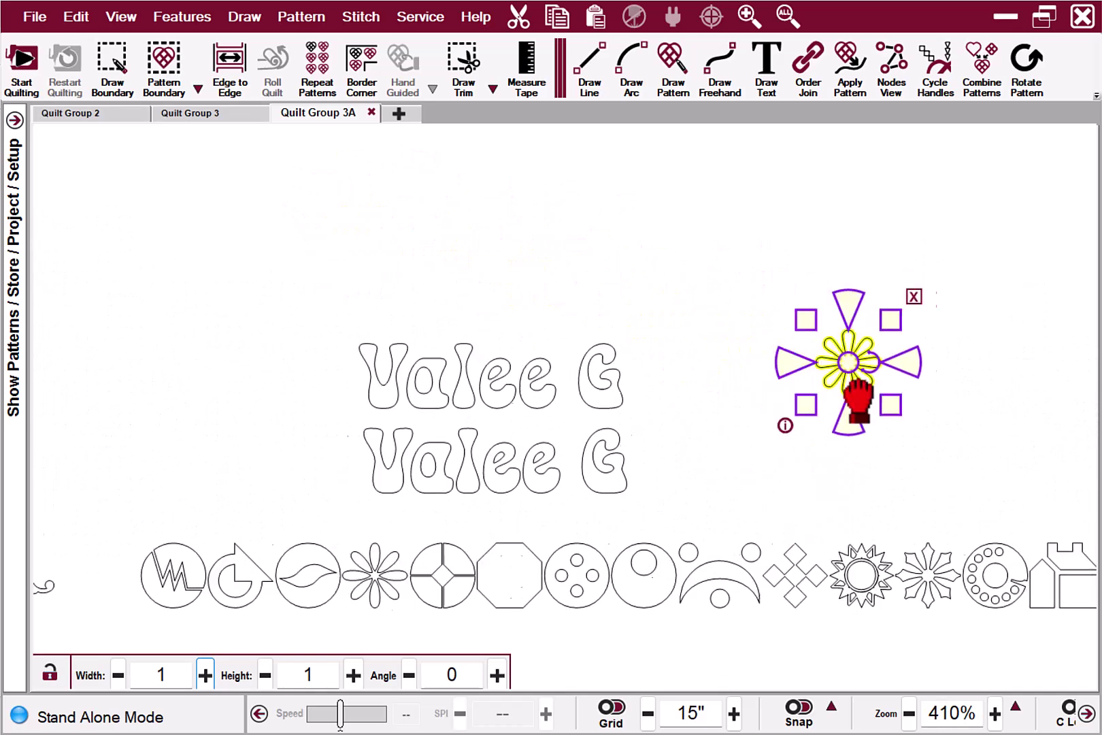
Step: Show the nodes of the remaining symbols and split the heart-and-circle symbol from the club and the crescent beside it
key(ctrl+a)
scroll(553, 460, up, 5)
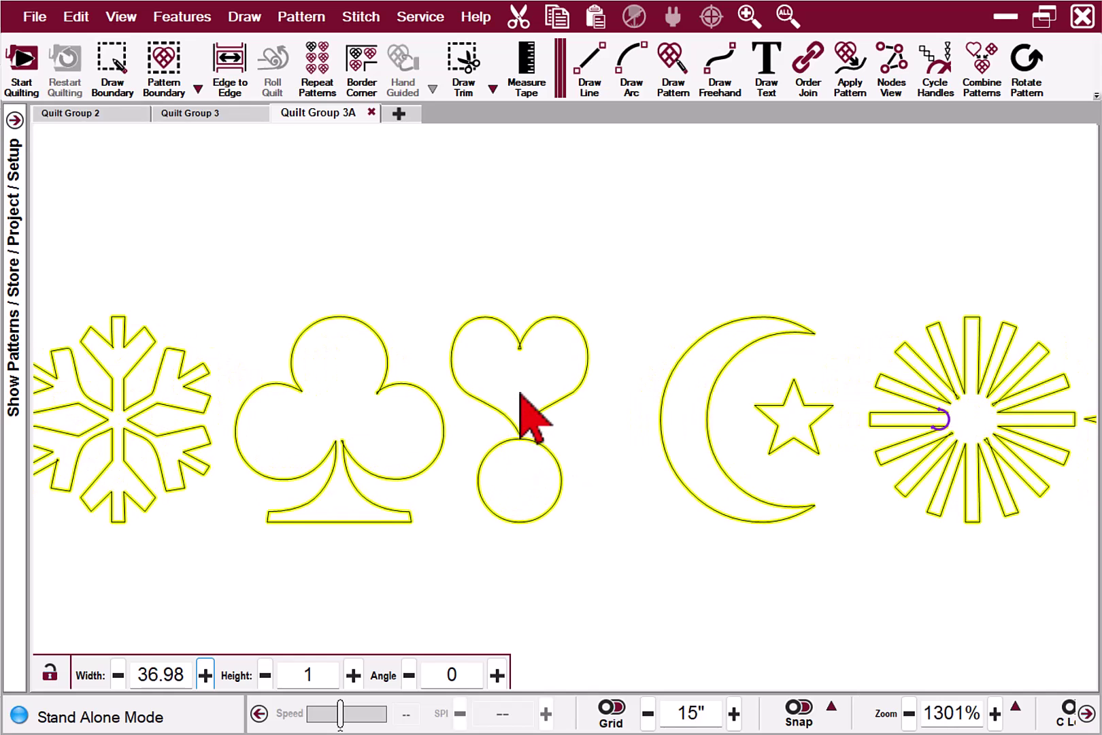
scroll(520, 395, up, 1)
key(n)
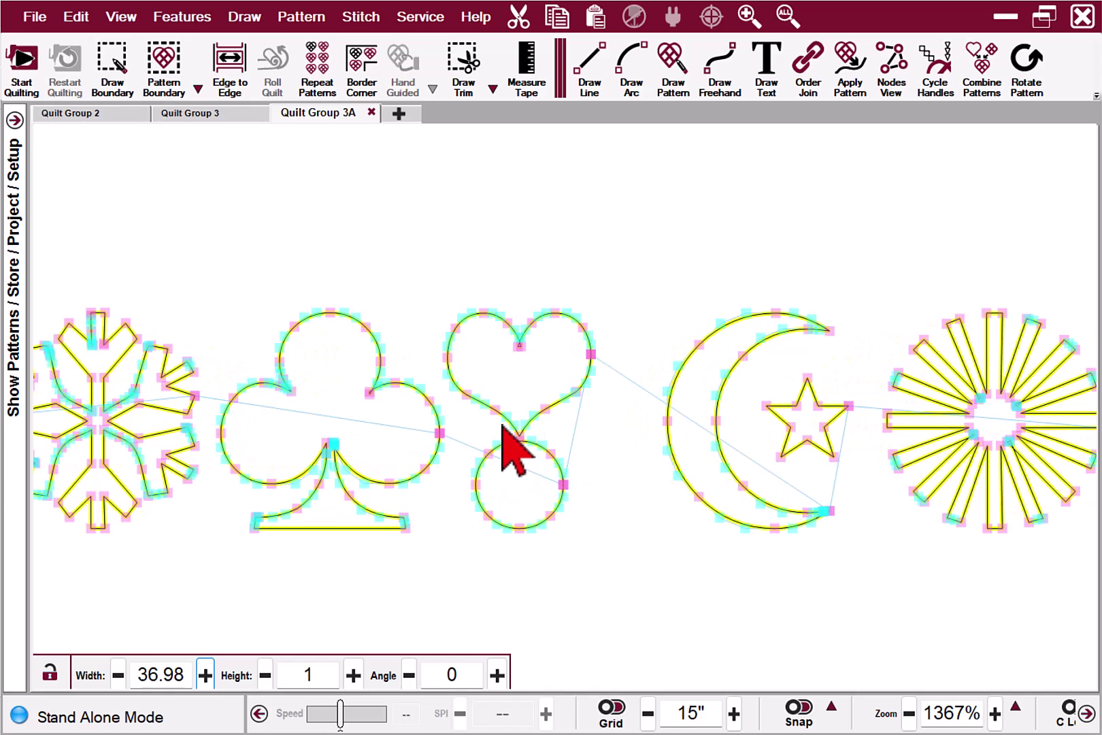
scroll(504, 449, up, 4)
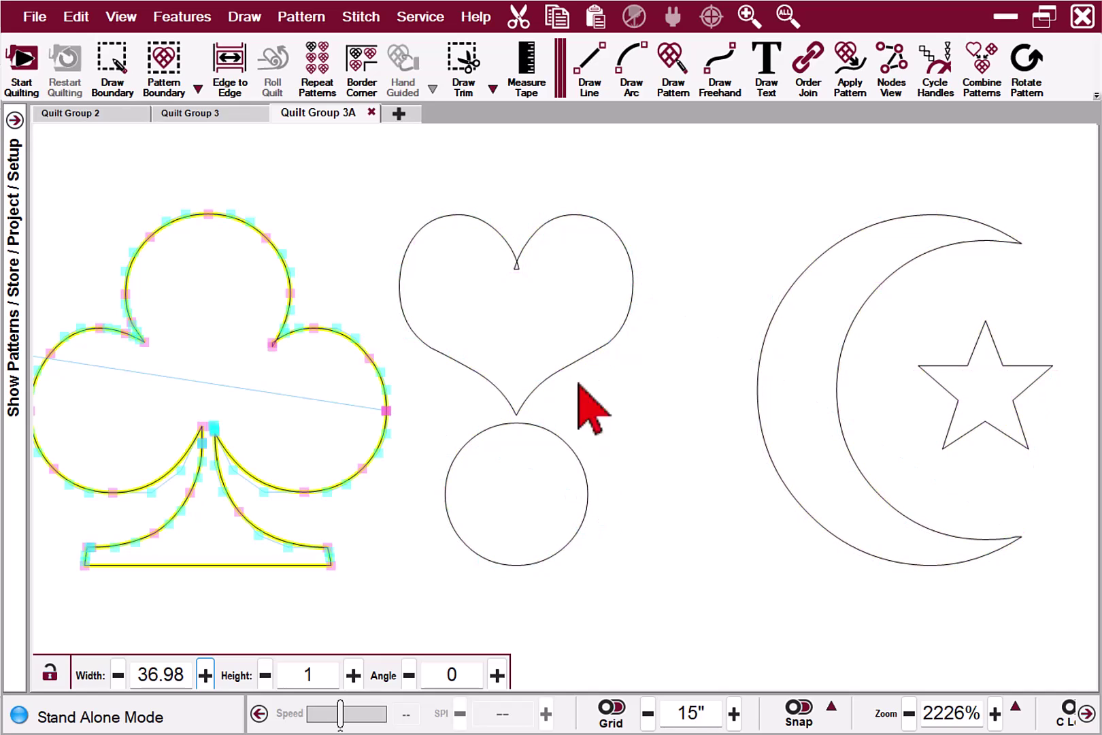
click(568, 325)
click(643, 284)
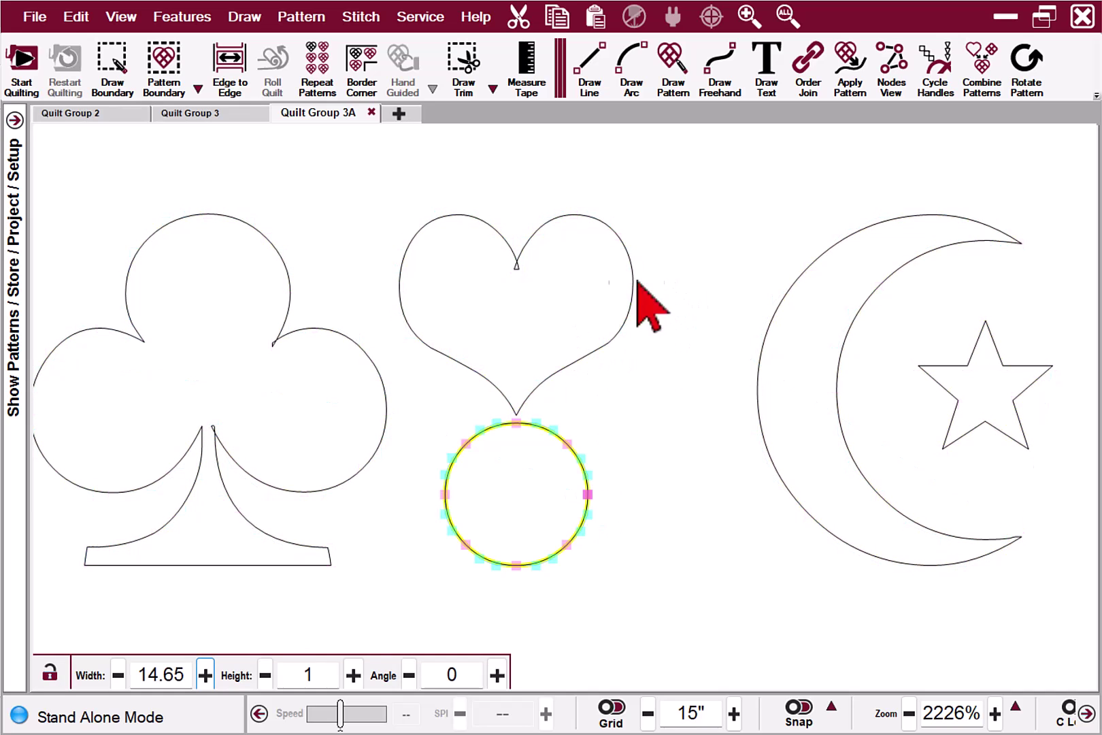
click(607, 310)
click(632, 285)
scroll(680, 422, down, 2)
click(592, 485)
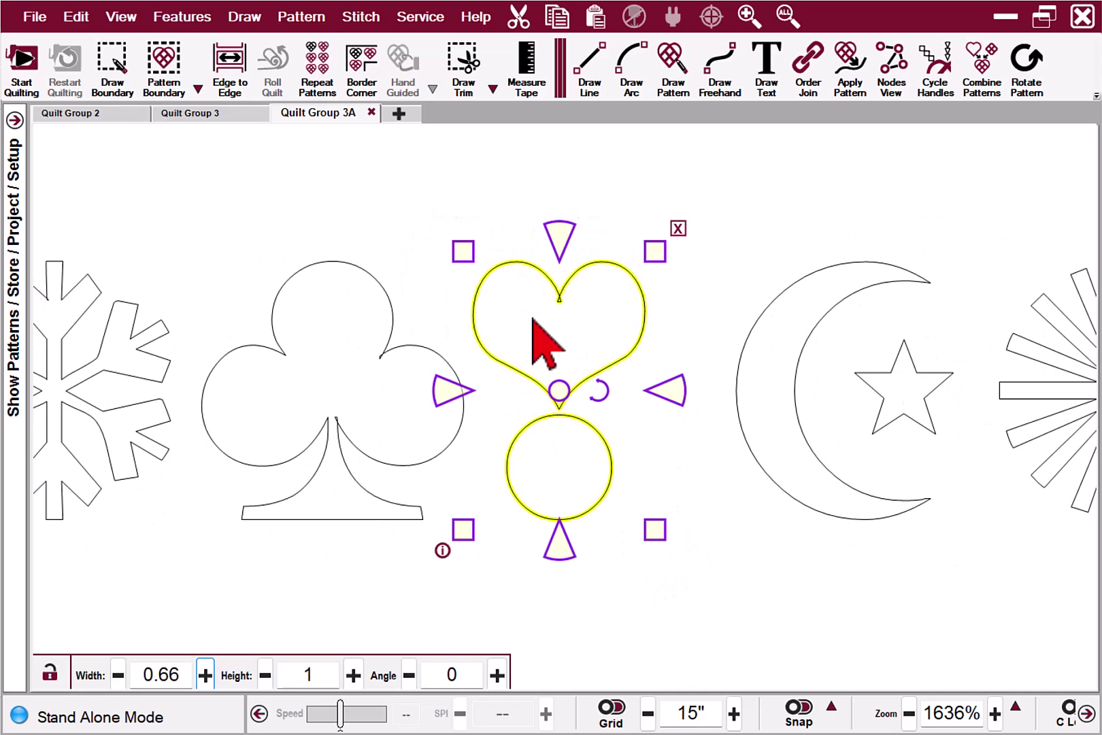
Step: Move the heart-and-circle symbol out of the row to just above the G of the joined lettering
scroll(532, 319, down, 6)
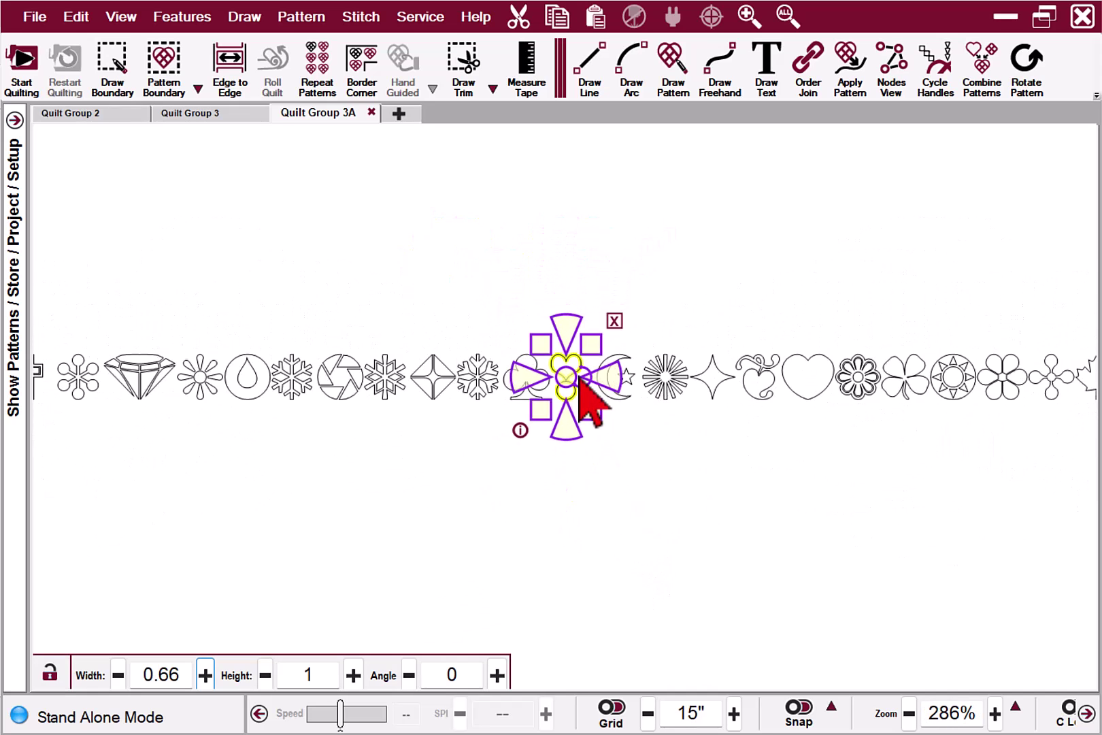
scroll(591, 401, down, 2)
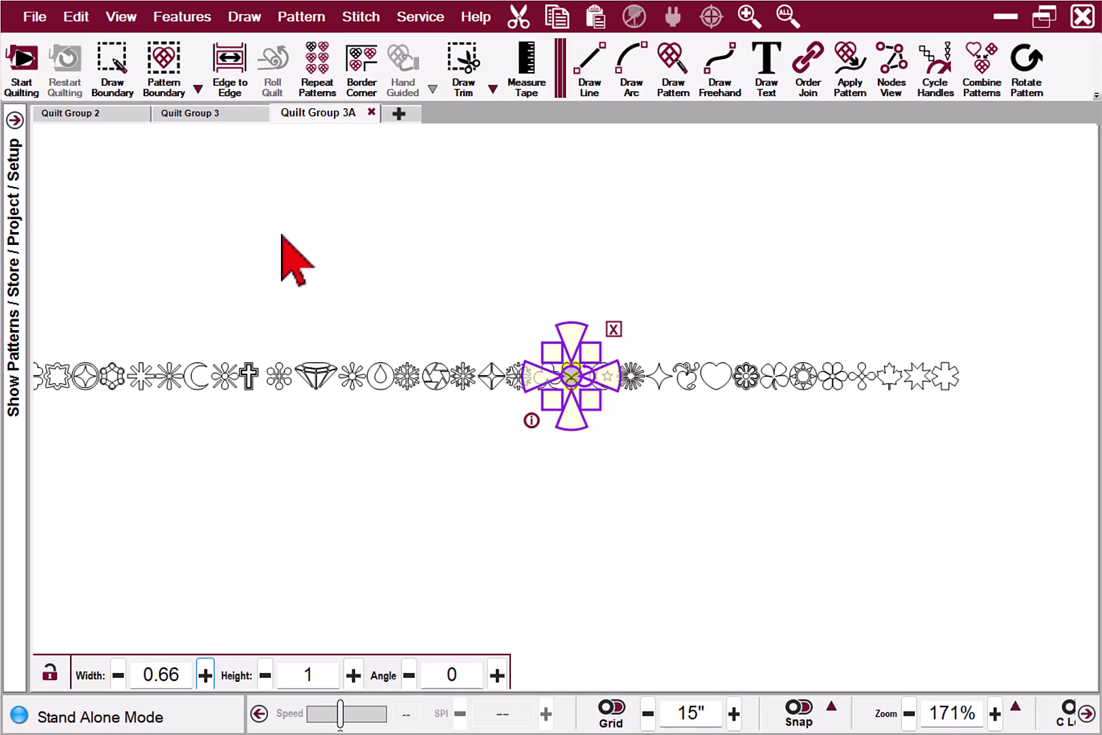
drag(562, 373, 140, 234)
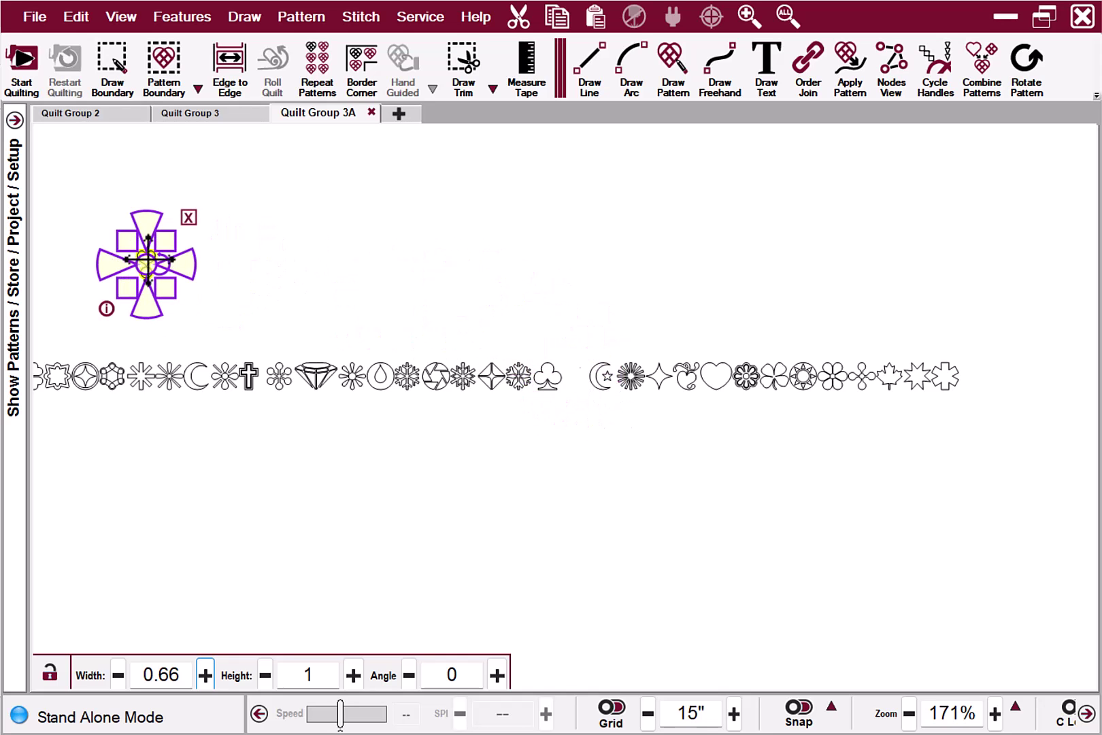
drag(287, 271, 986, 345)
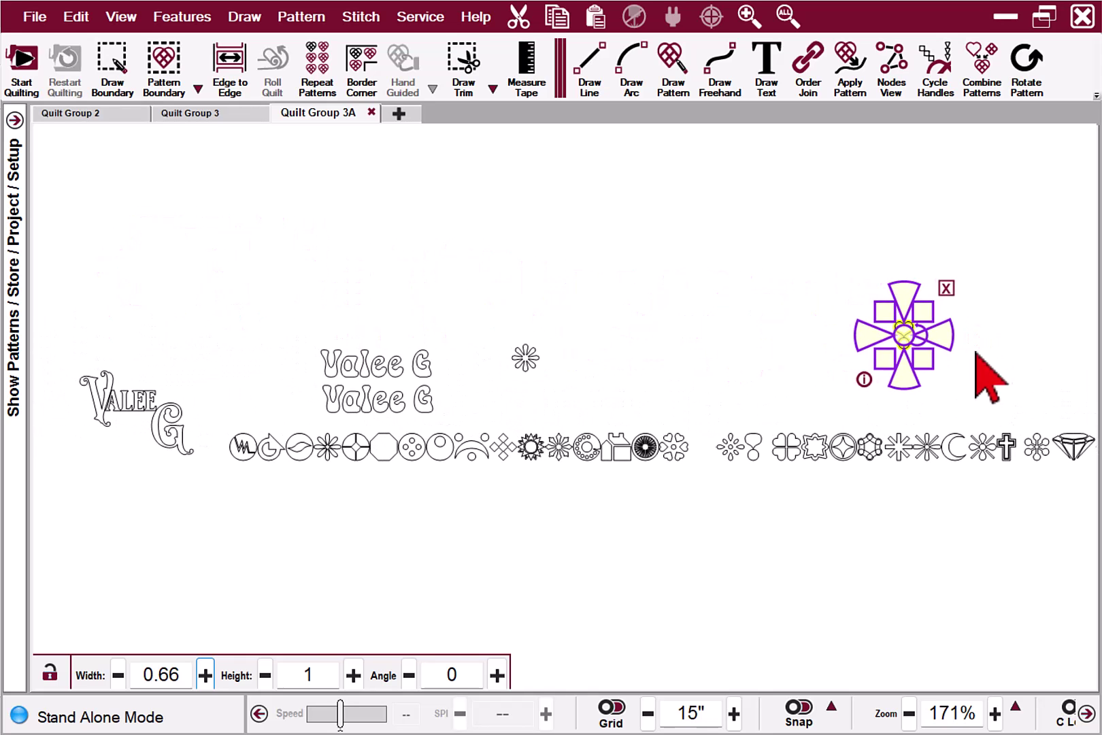
drag(892, 332, 196, 362)
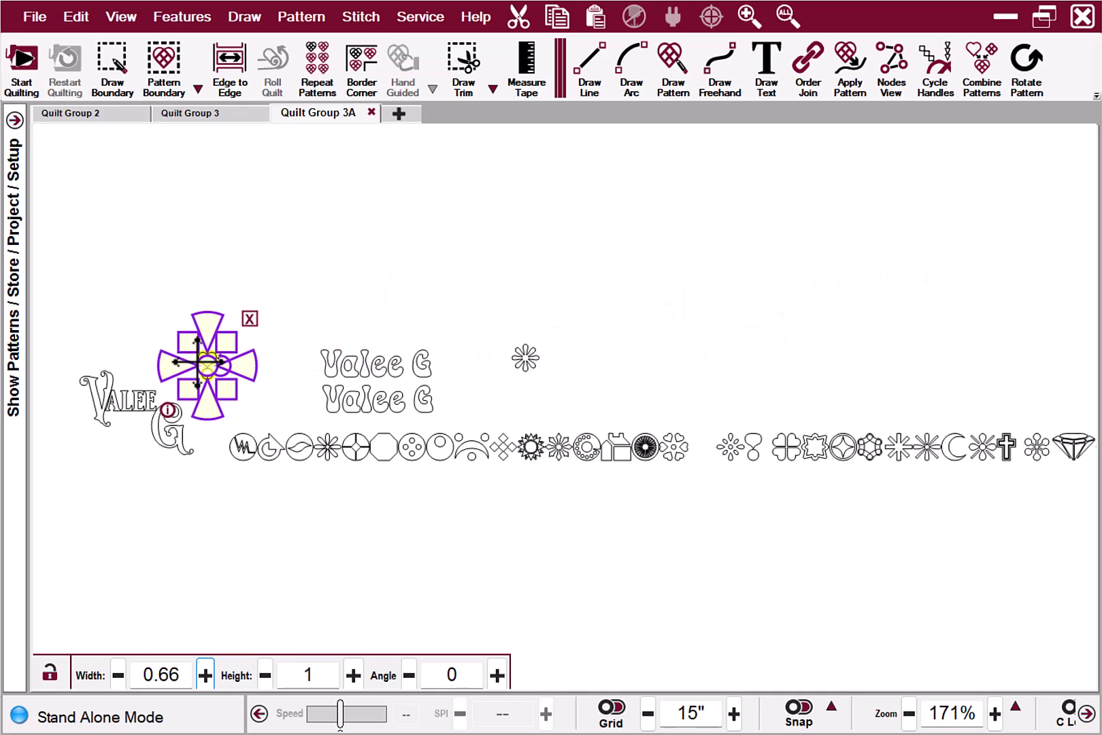
Step: Move the eight-petal flower under the joined lettering's base line and resize it to about 1.8 wide, fitting between the V and the G
click(523, 359)
drag(524, 359, 119, 445)
scroll(137, 448, up, 5)
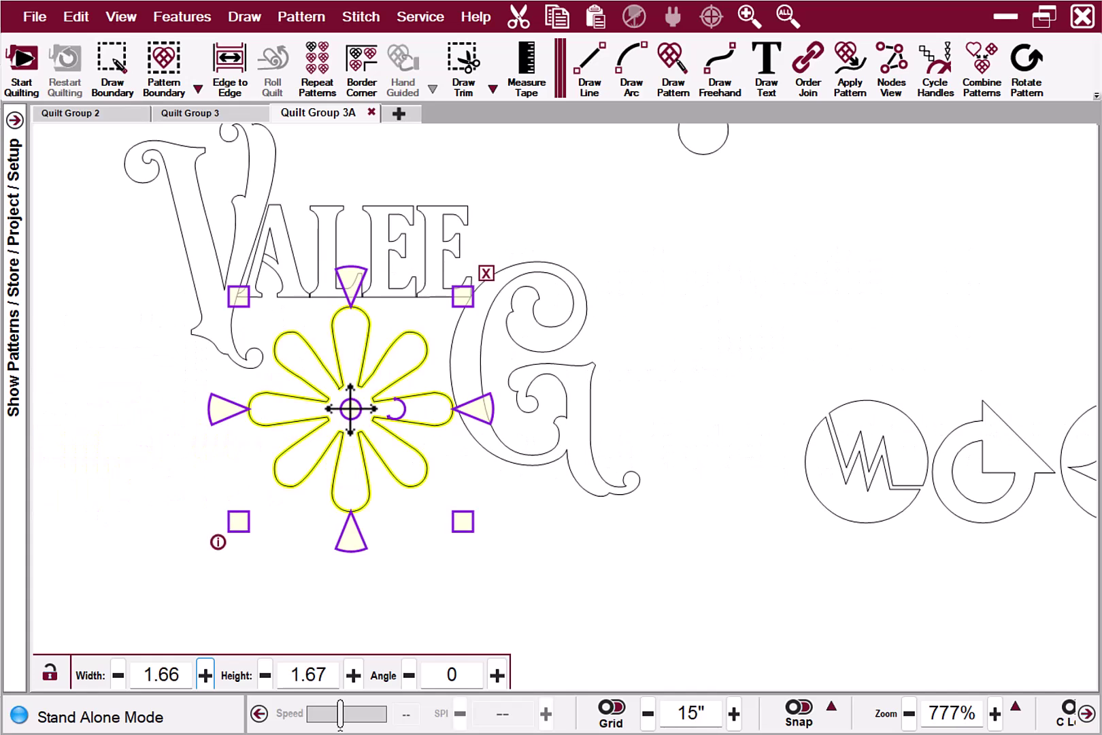
drag(460, 525, 481, 546)
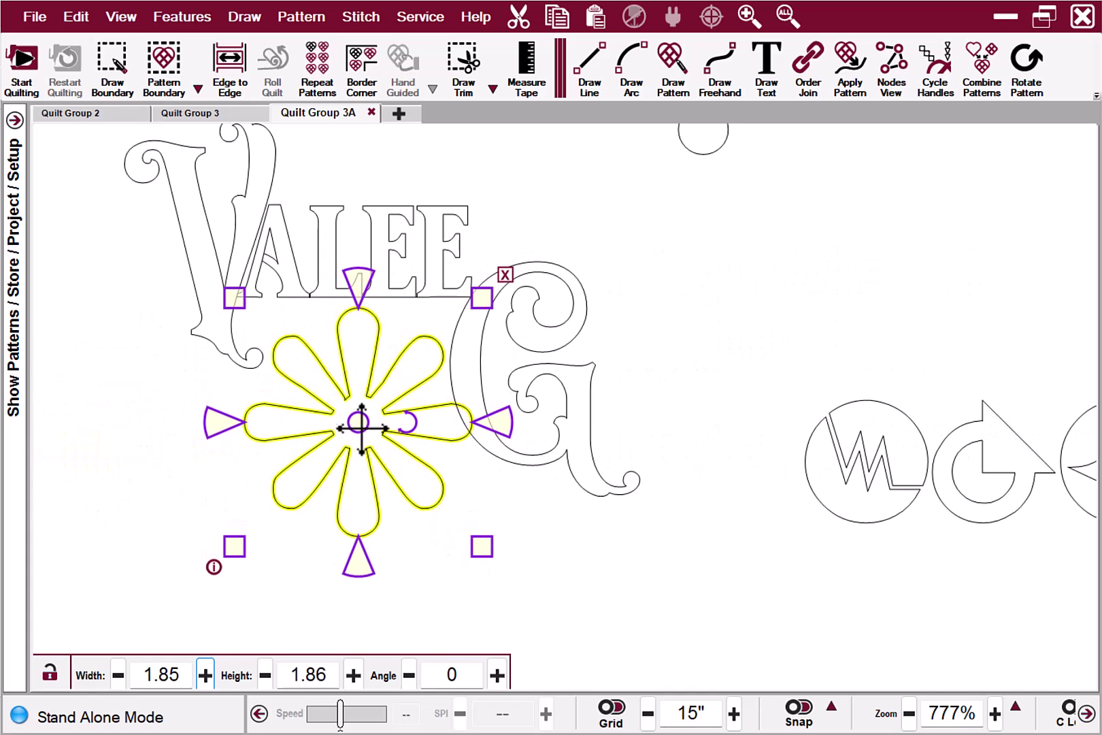
drag(355, 423, 347, 422)
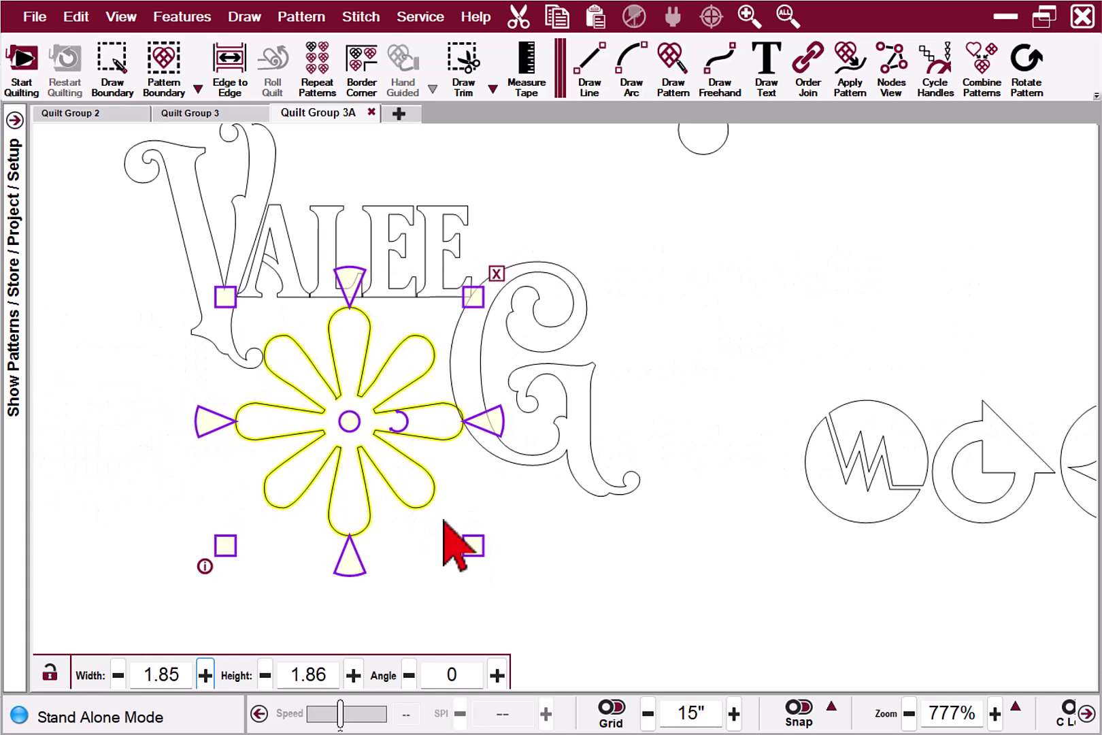
drag(472, 545, 467, 540)
Step: Remove the circle from the heart symbol and enlarge the heart above the G to about 1.44 by 1.23
scroll(615, 361, up, 3)
click(679, 216)
click(727, 293)
drag(733, 306, 547, 394)
click(537, 368)
click(529, 348)
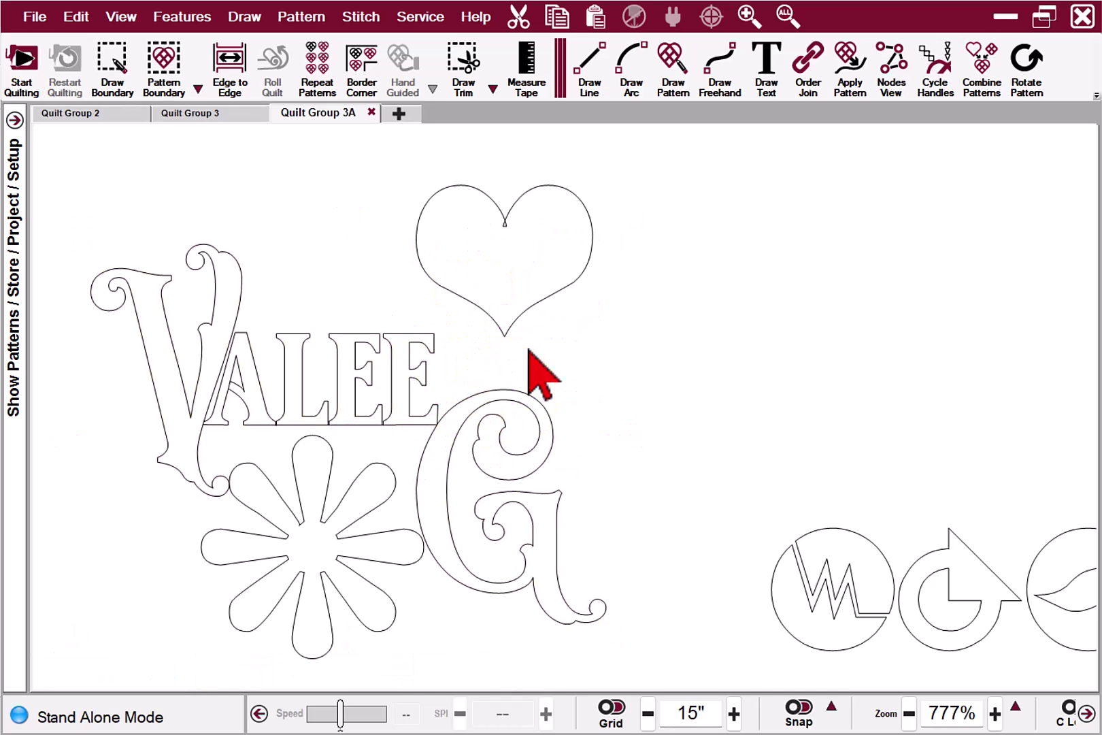
Step: Move the heart down until it overlaps the last E with its tip just above the G, and enlarge it to about 1.48 by 1.27
click(555, 234)
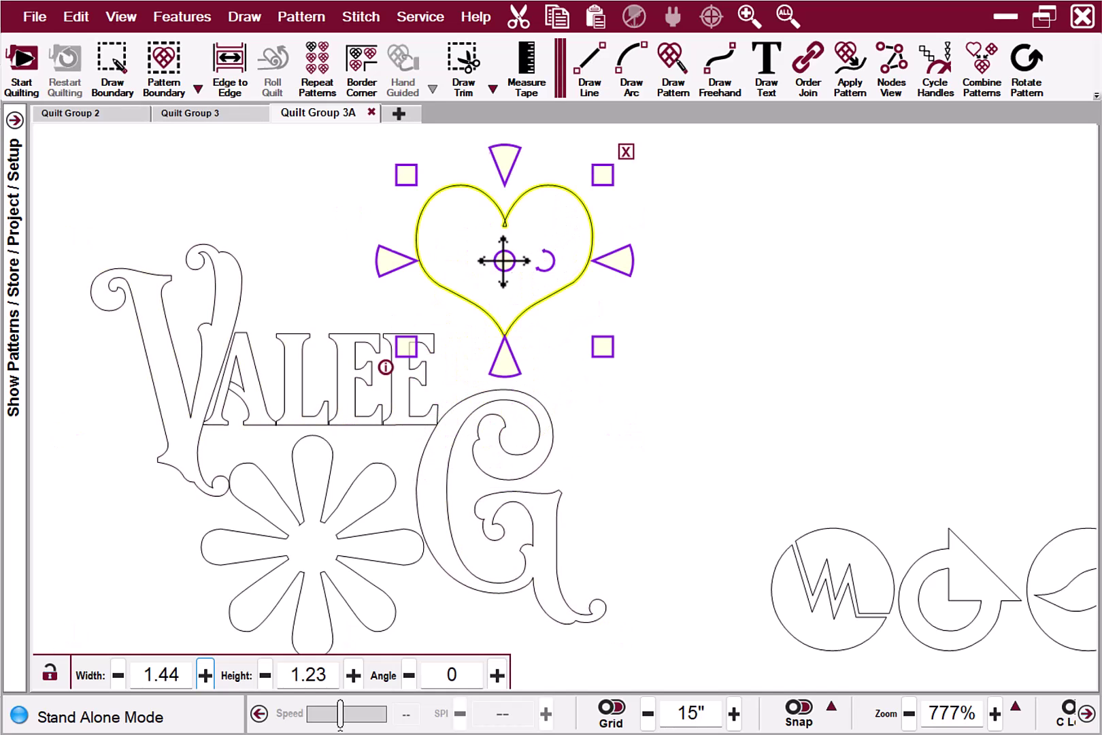
drag(504, 260, 491, 294)
scroll(492, 294, up, 2)
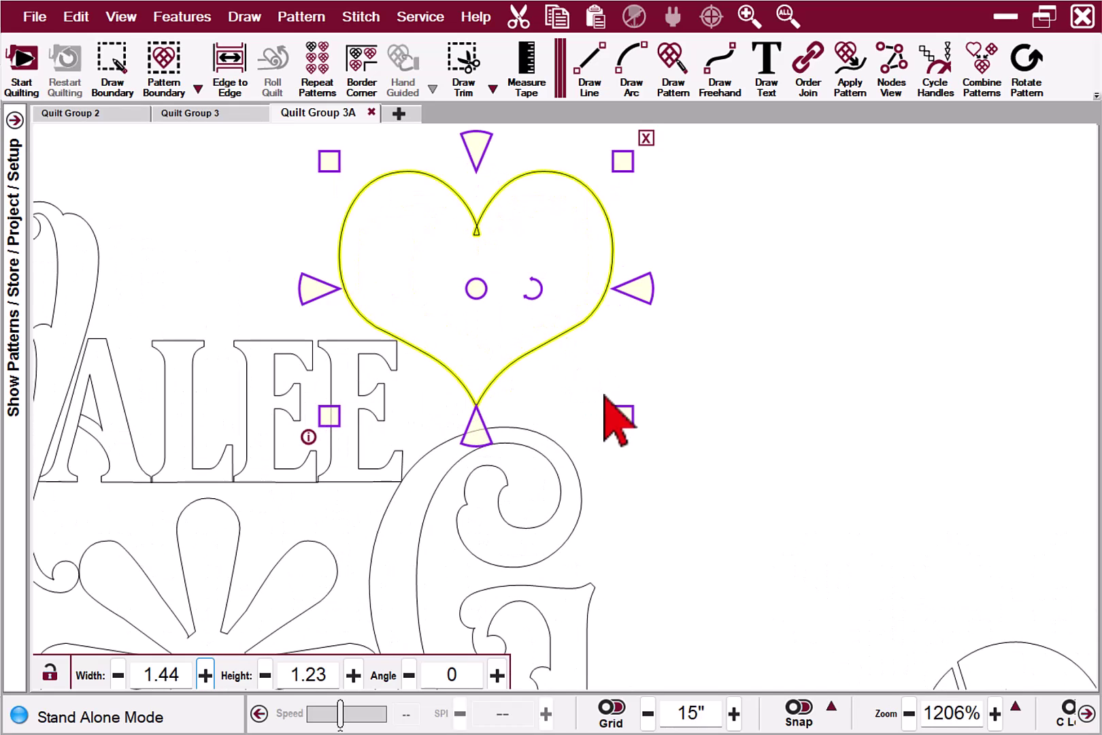
drag(616, 412, 625, 420)
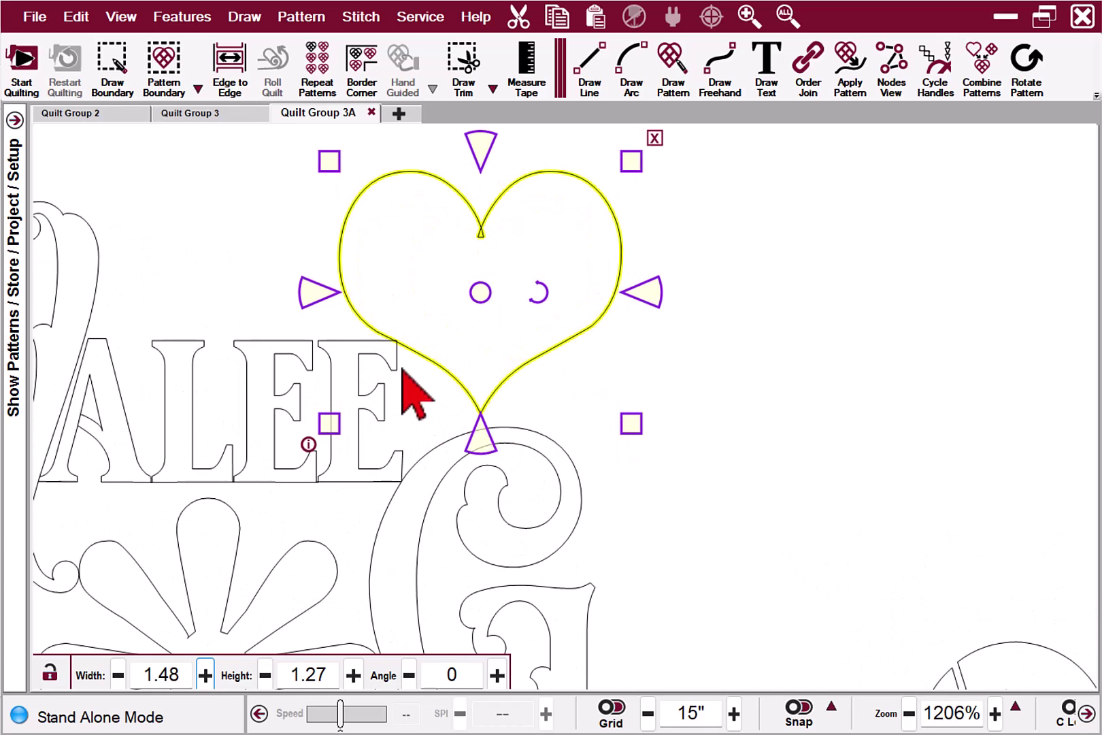
drag(482, 288, 481, 289)
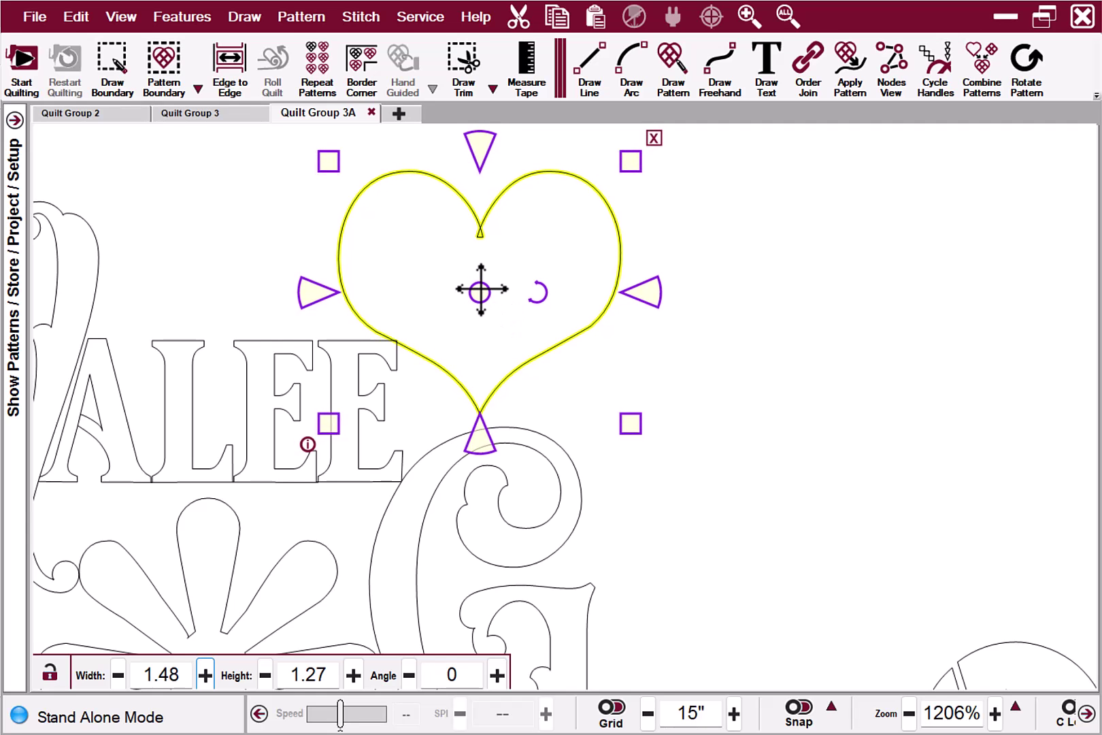
Step: Move the heart so its tip rests on the top of the G and enlarge it to about 1.56 by 1.34
scroll(591, 402, up, 3)
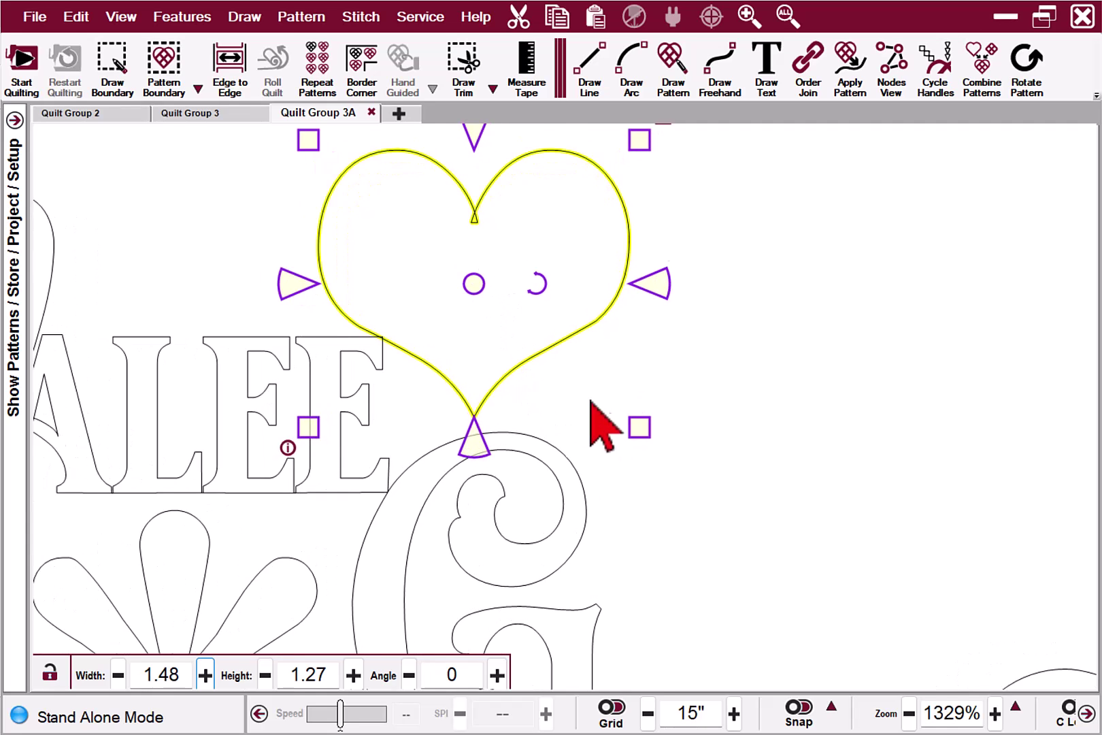
click(565, 507)
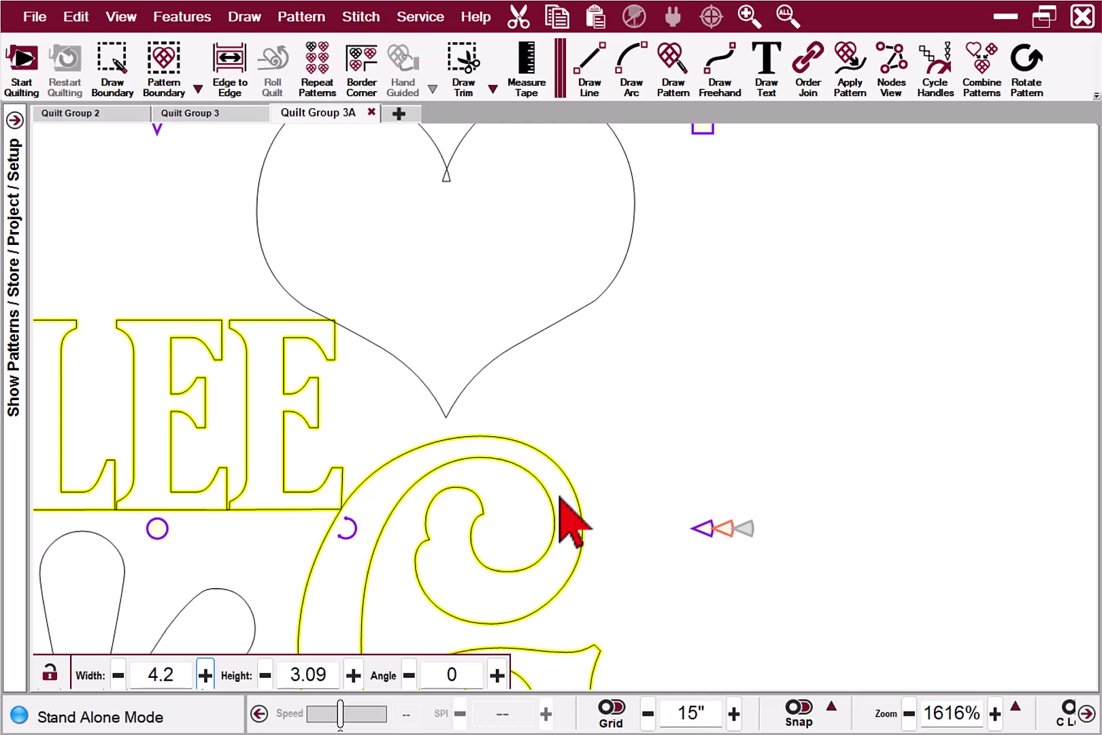
double_click(537, 522)
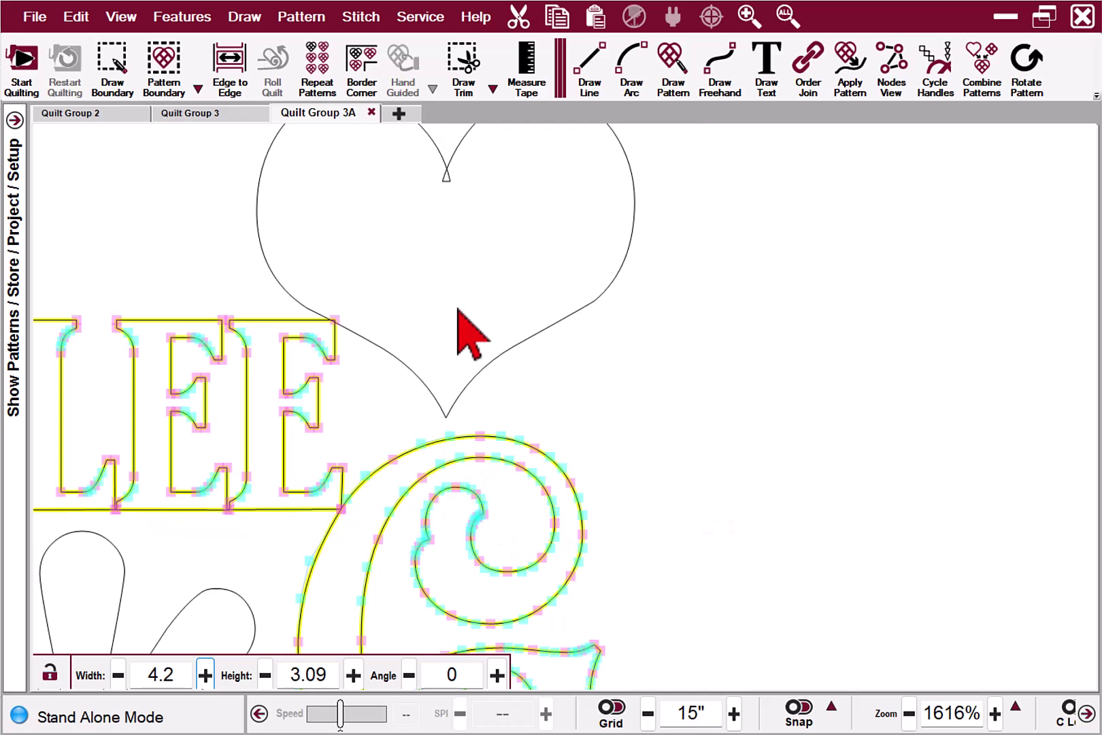
click(570, 299)
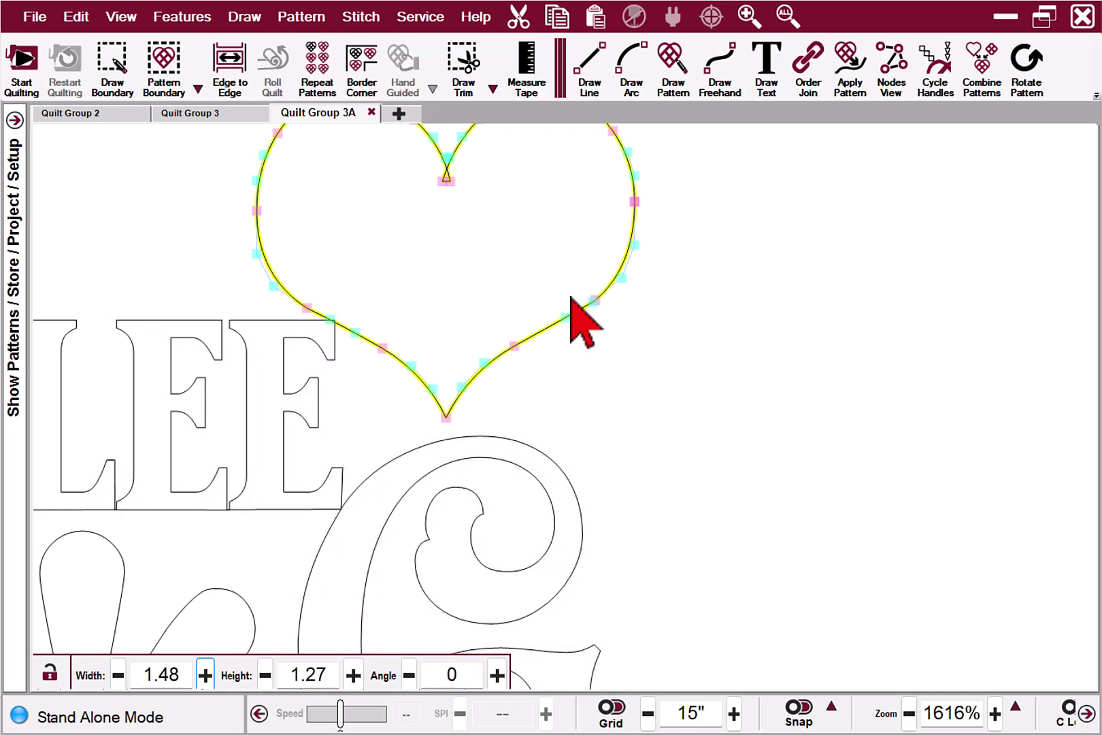
click(527, 241)
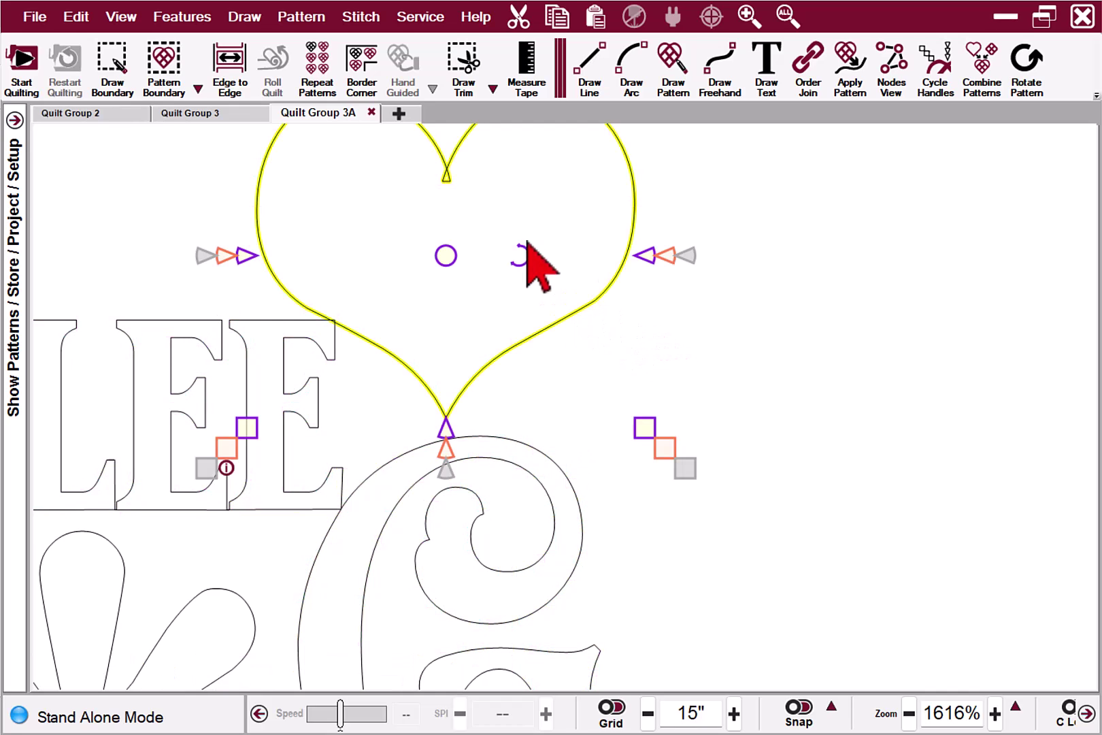
drag(442, 256, 485, 274)
scroll(459, 391, up, 3)
click(459, 391)
click(507, 333)
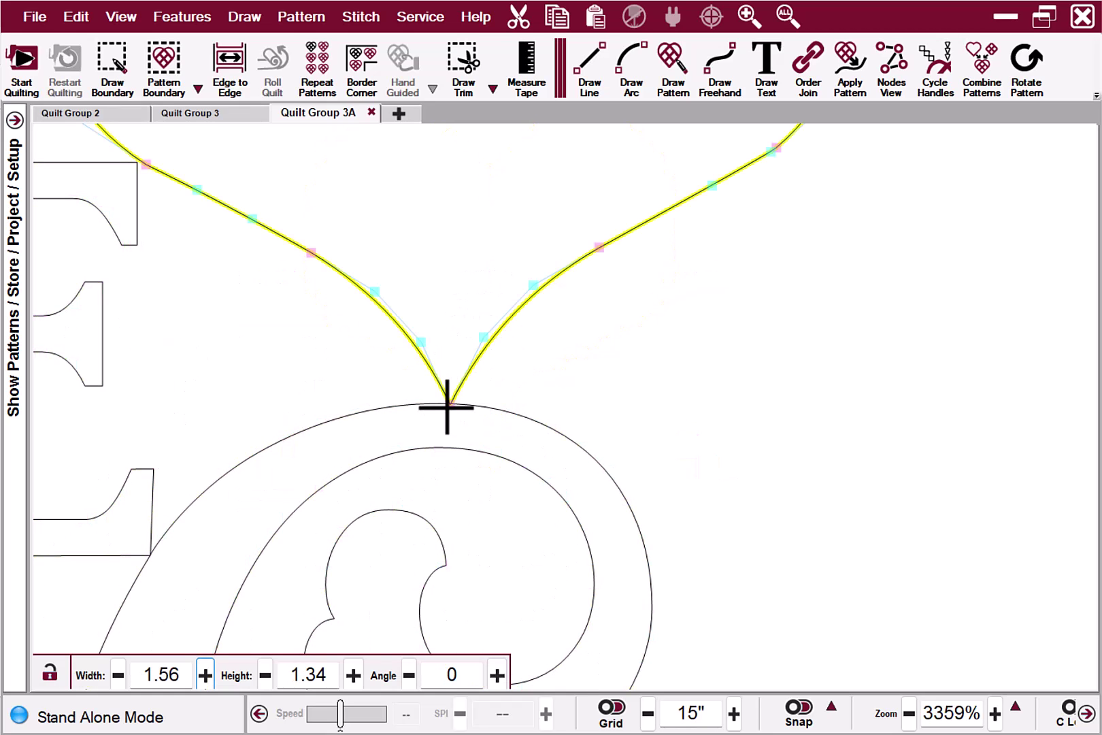
Step: Split the G's outline at its top and the heart at its tip, snapping the heart's open end onto the G's break
click(493, 412)
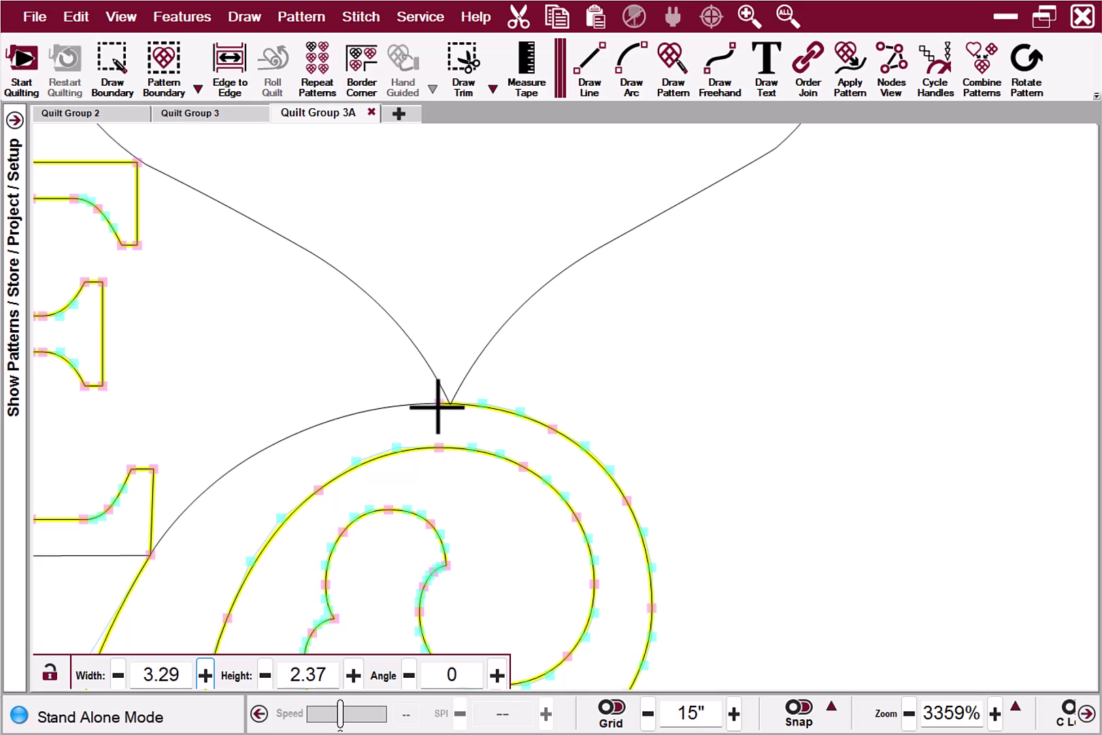
key(s)
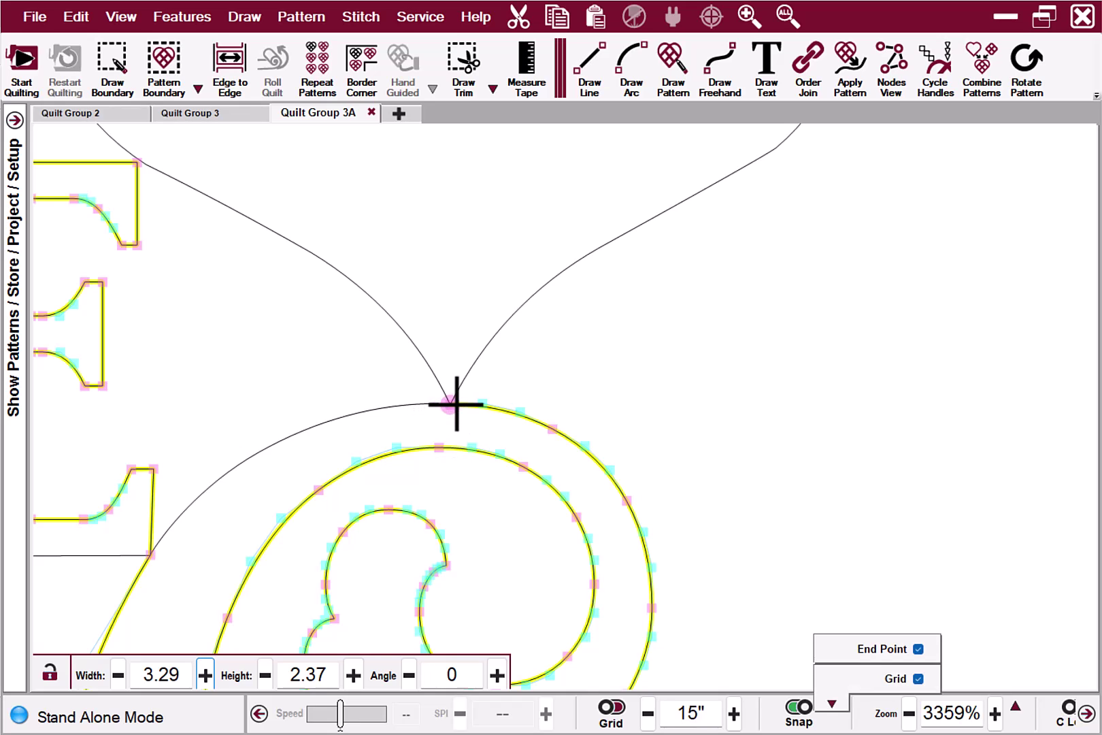
click(528, 296)
drag(450, 403, 398, 407)
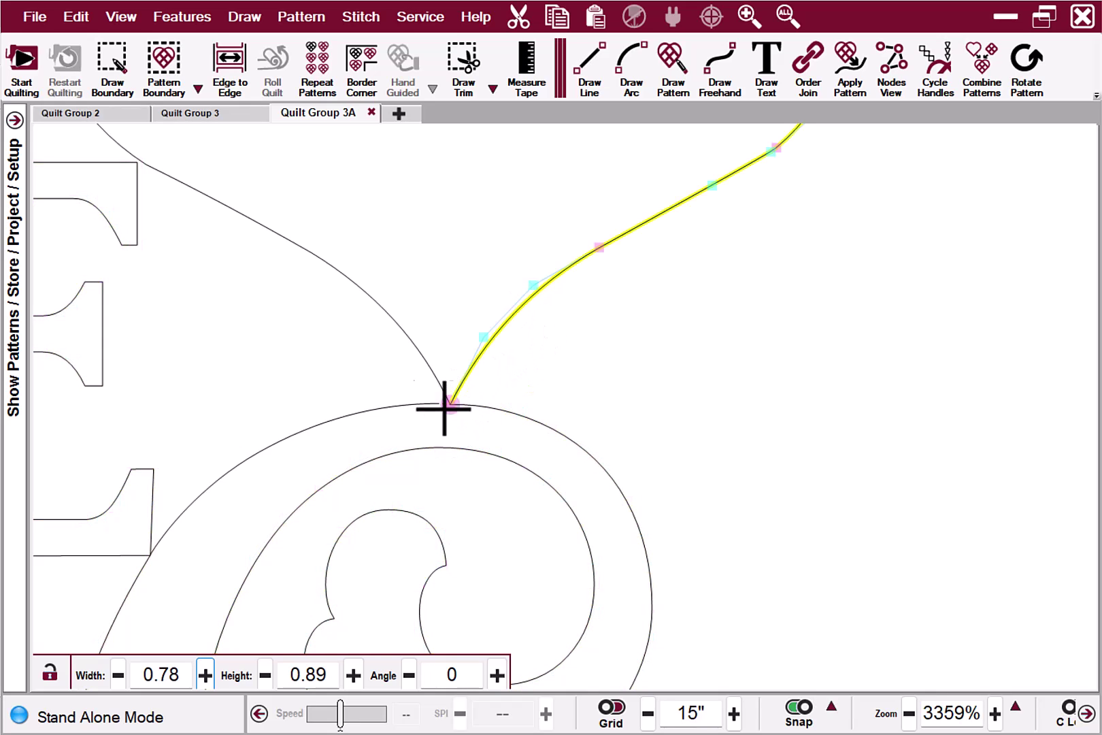
scroll(583, 344, down, 3)
drag(510, 227, 455, 462)
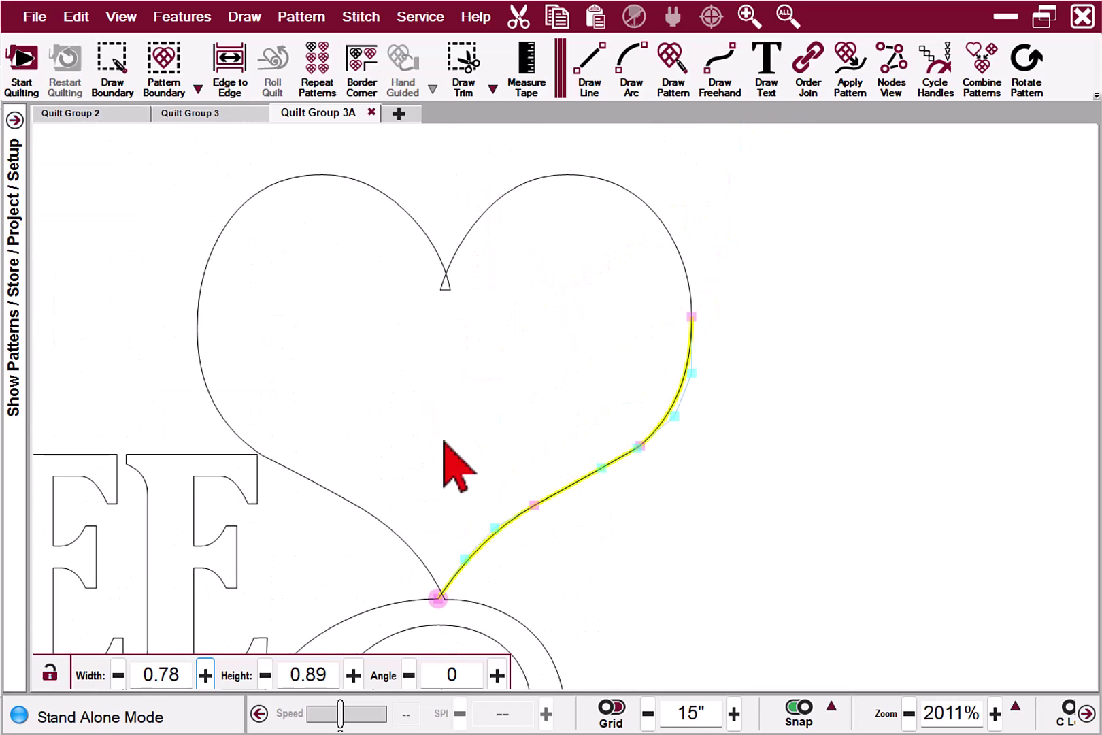
Step: Clean up the small crossing at the heart's upper notch by bringing its two end nodes together into one point
scroll(320, 300, up, 3)
shift+click(388, 289)
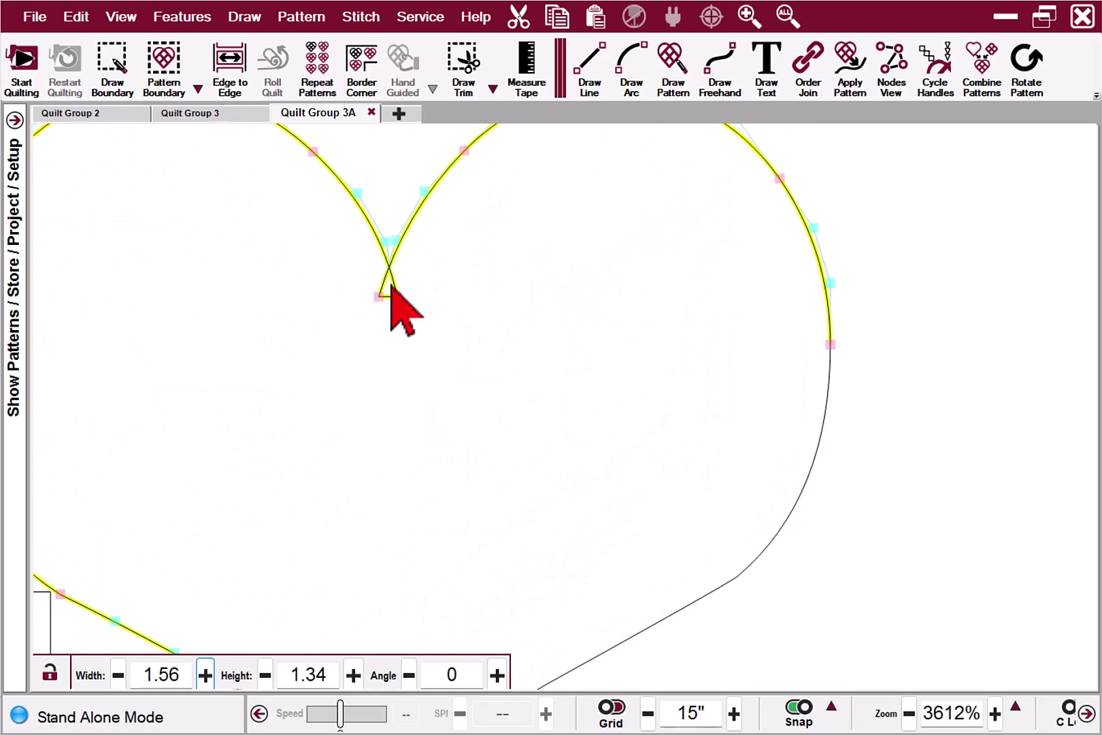
scroll(380, 302, up, 2)
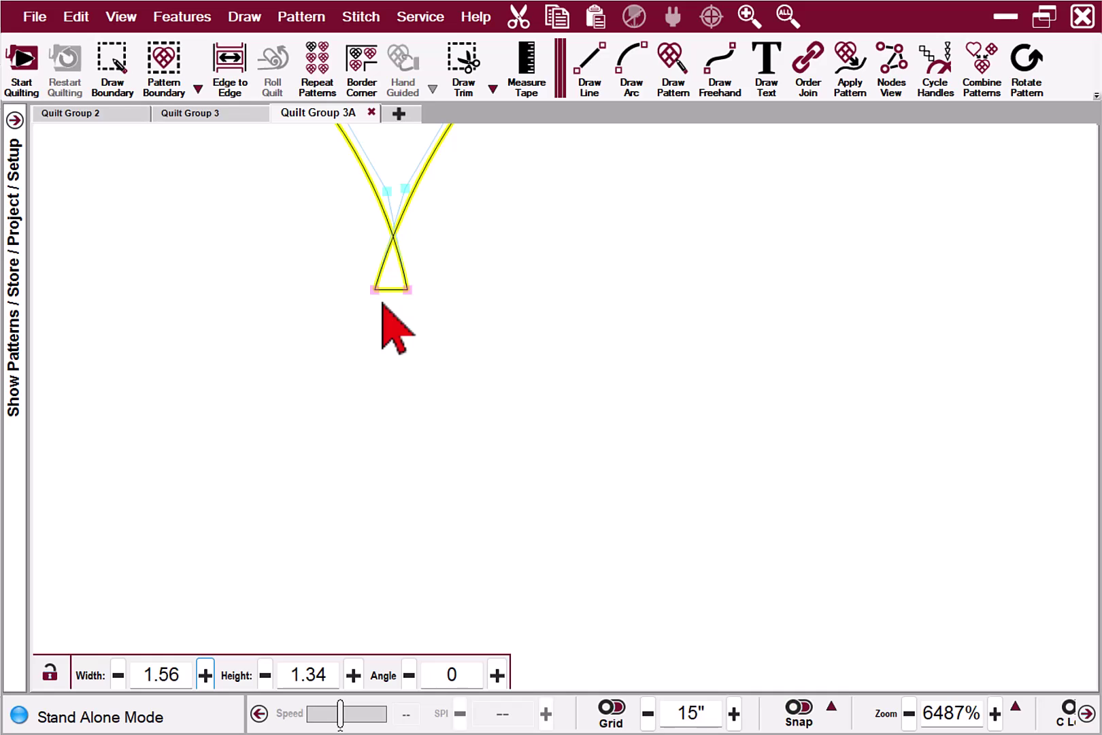
mouse_move(374, 295)
mouse_down()
mouse_move(408, 297)
mouse_move(392, 291)
mouse_up()
scroll(492, 349, down, 5)
scroll(711, 271, down, 3)
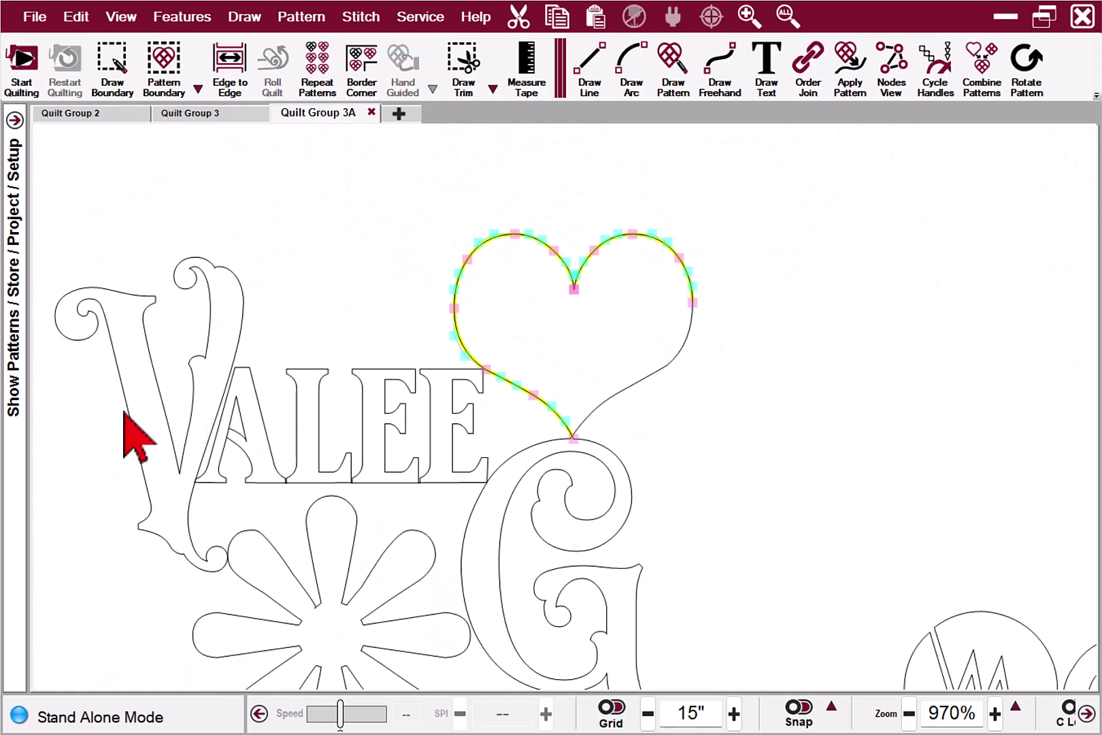
Step: Order-join the lettering and heart pieces and combine them into one pattern
click(125, 413)
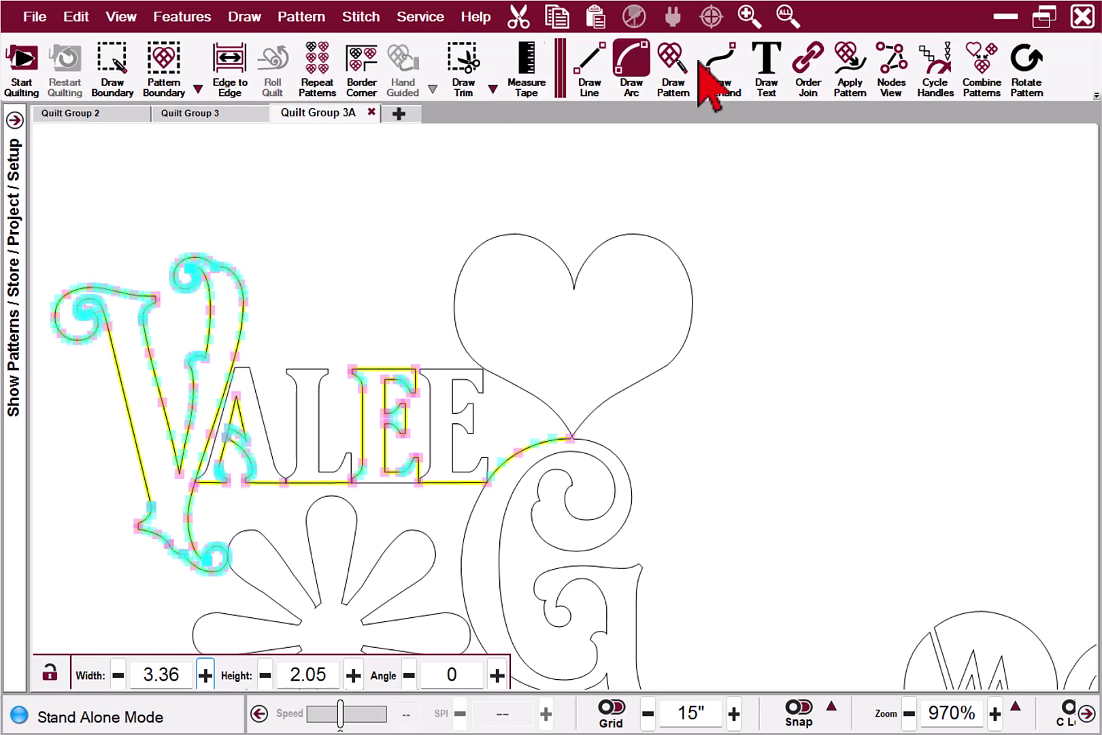
click(809, 60)
drag(564, 497, 635, 234)
scroll(639, 272, up, 3)
right_click(554, 320)
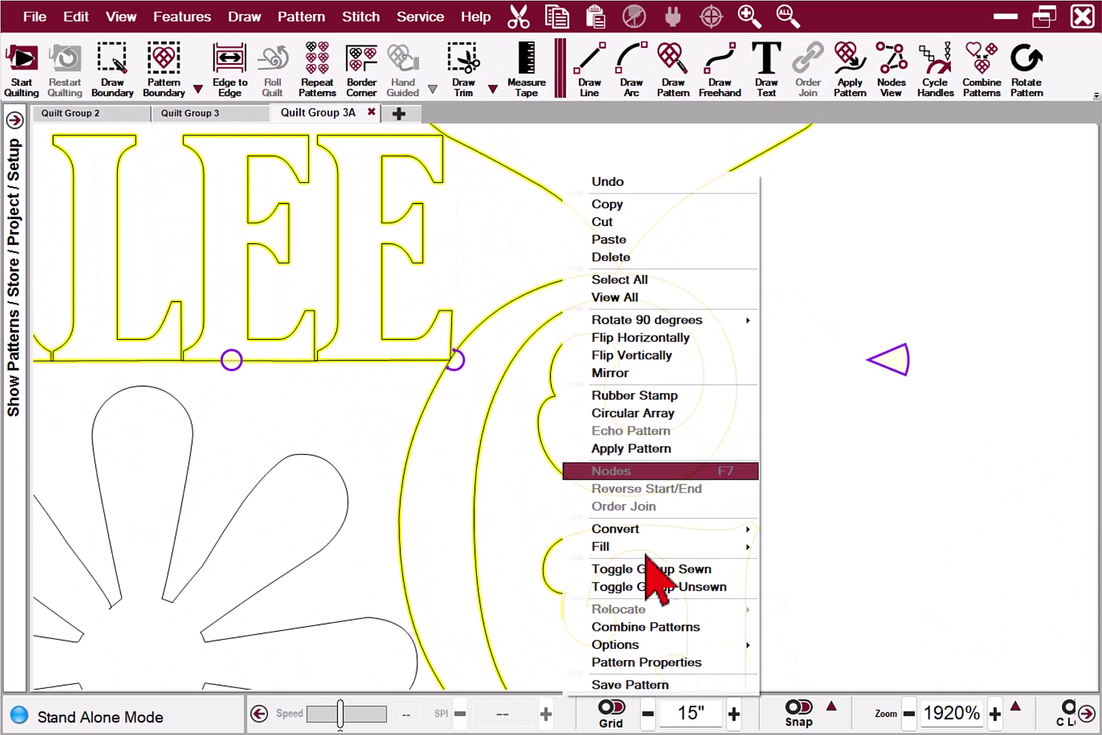
click(665, 626)
Step: Move the G's node beneath the heart's tip onto the neighbouring node to close the crossed gap at the junction
scroll(627, 246, up, 4)
scroll(551, 279, up, 3)
click(580, 219)
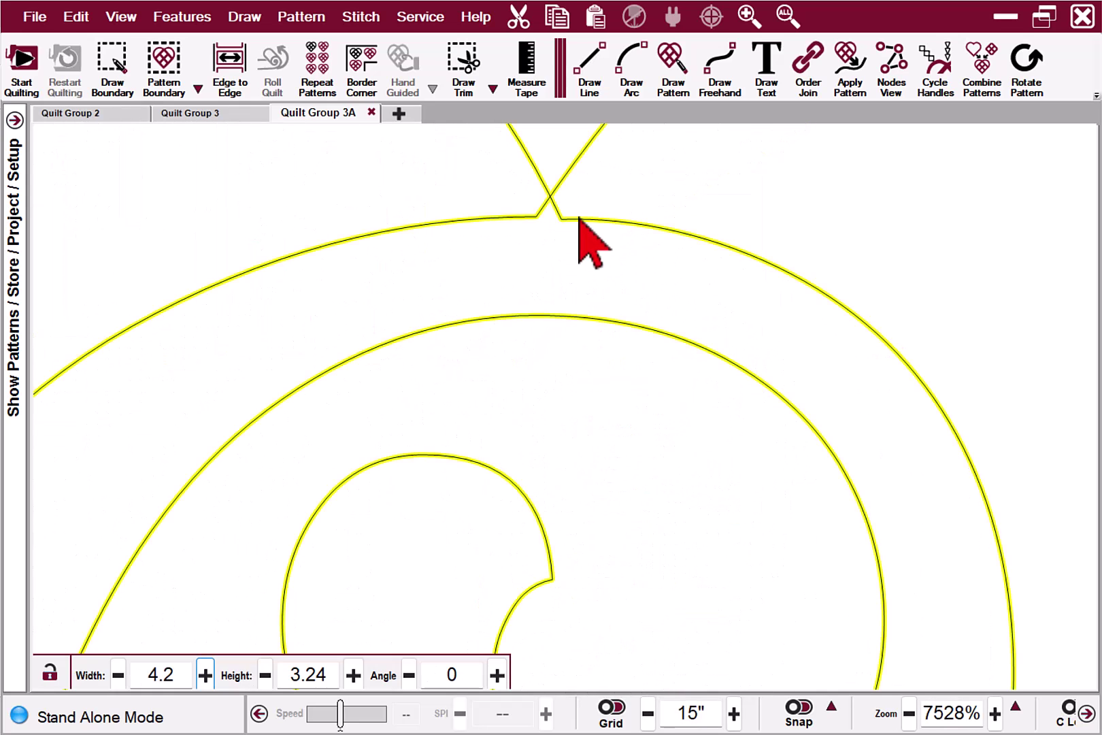
click(578, 218)
drag(560, 223, 542, 219)
Step: Split the flower's outline at the outermost node of the petal that touches the curl at the V's foot
scroll(516, 399, down, 1)
scroll(423, 544, down, 1)
drag(423, 544, 963, 323)
scroll(680, 483, down, 3)
drag(622, 393, 450, 451)
click(450, 451)
drag(602, 603, 500, 401)
scroll(598, 394, up, 4)
scroll(615, 394, down, 3)
drag(487, 295, 535, 469)
scroll(644, 429, down, 5)
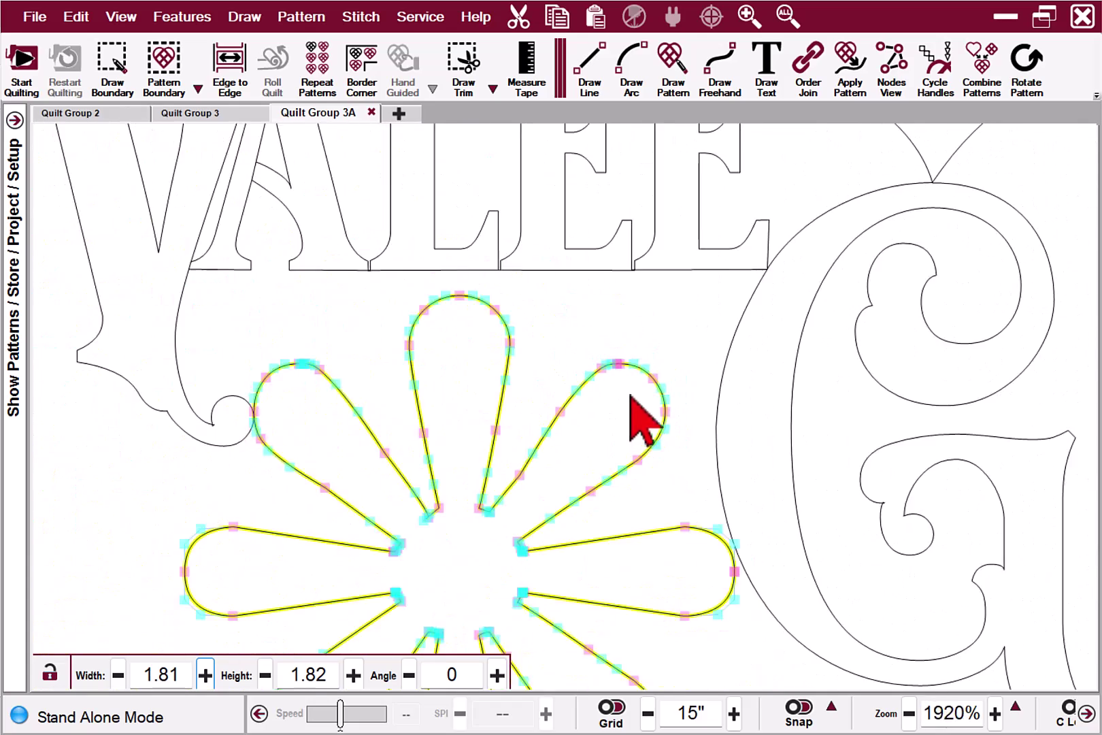
scroll(303, 431, up, 11)
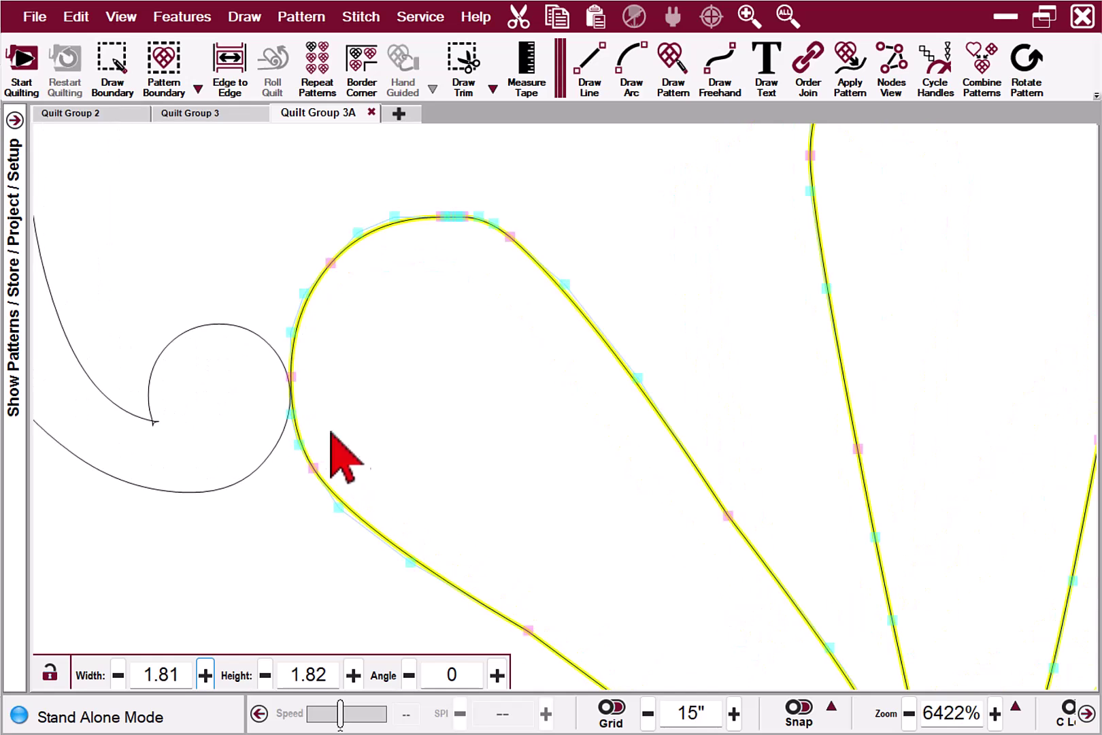
scroll(293, 385, up, 2)
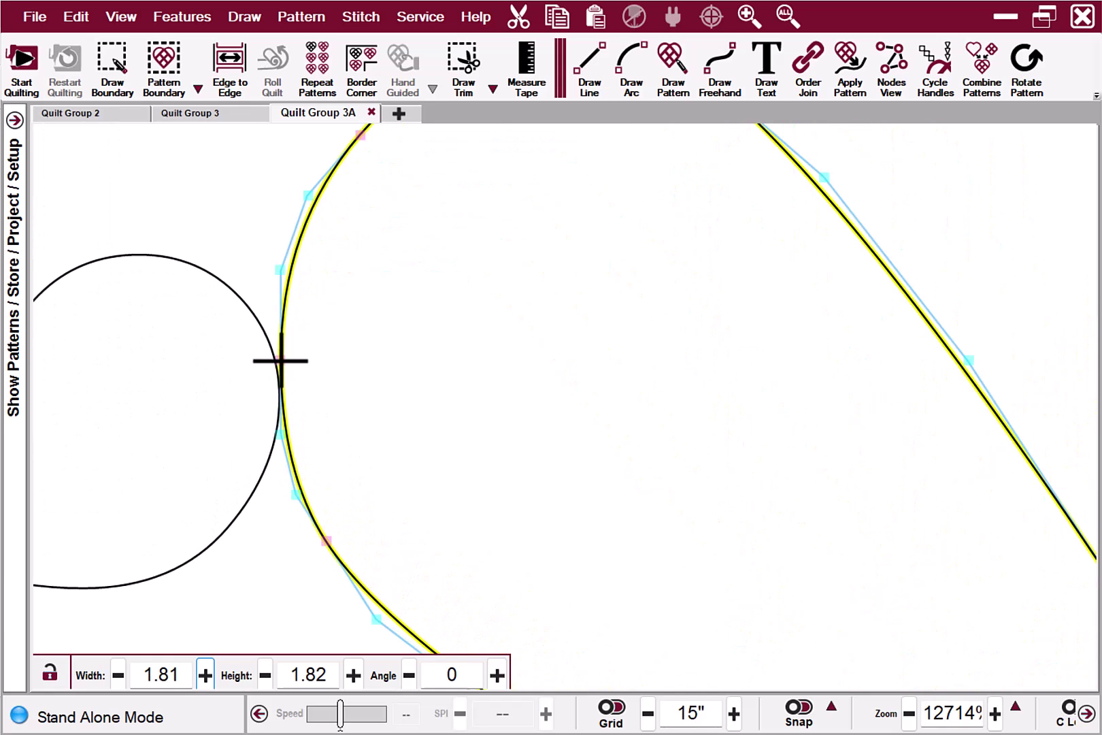
click(279, 360)
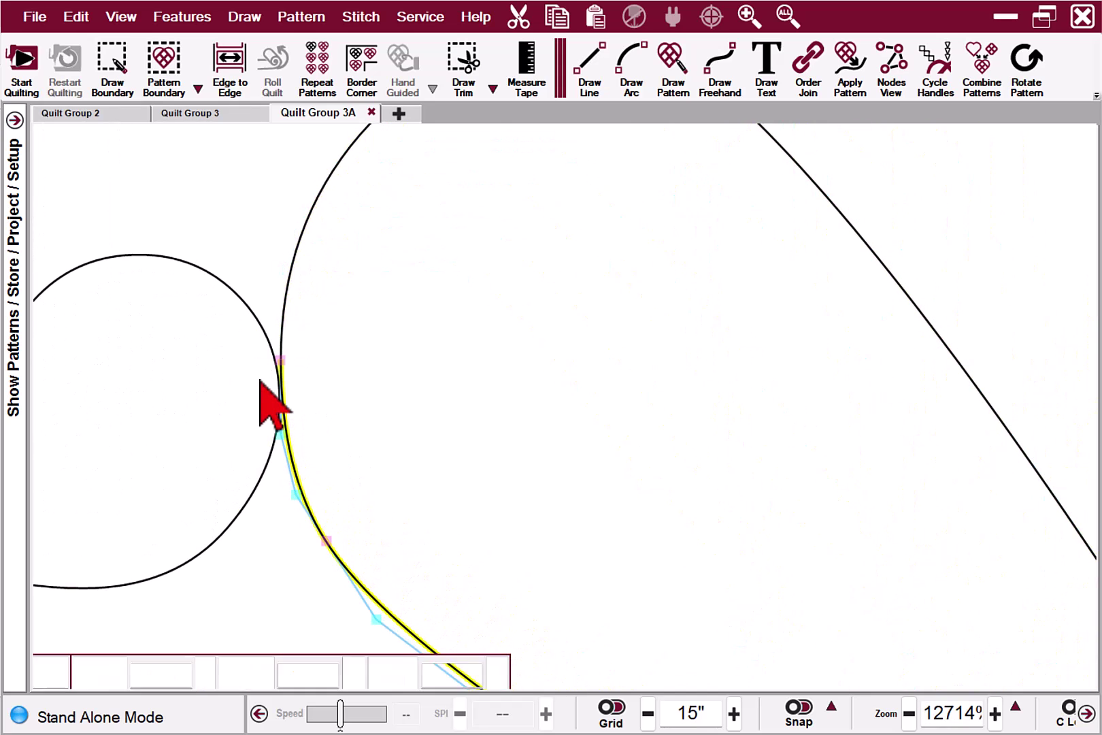
Step: Split the V's curl where it touches the petal and snap the flower's open end onto that break
click(279, 397)
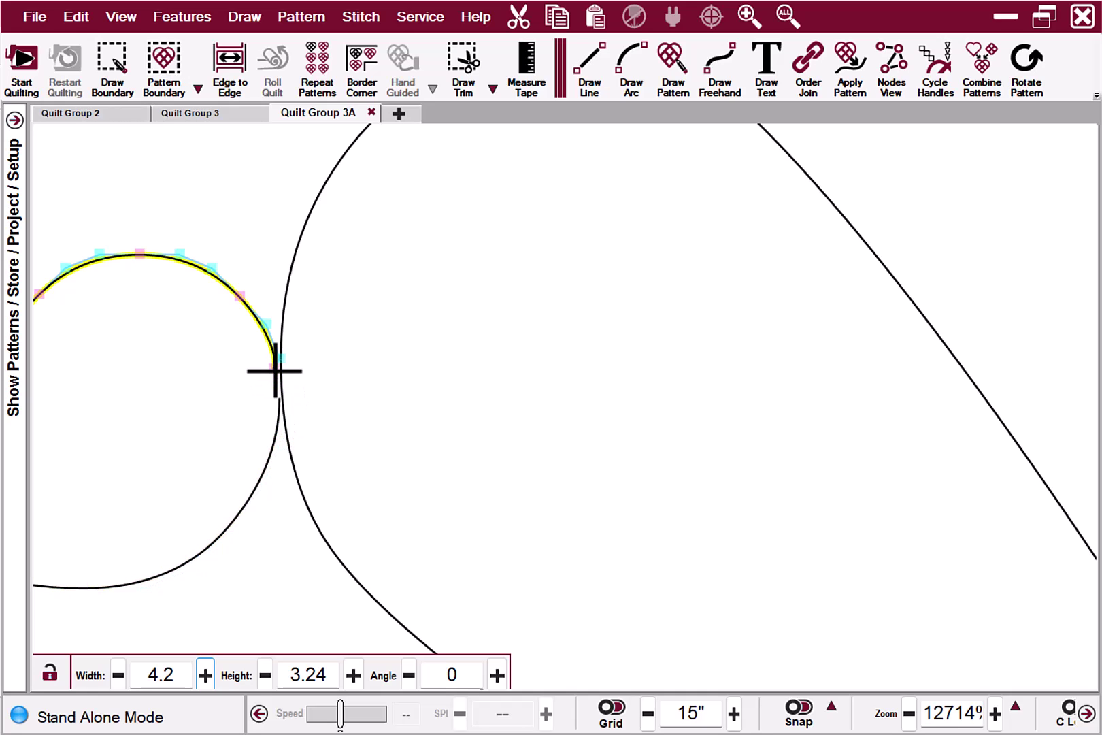
key(s)
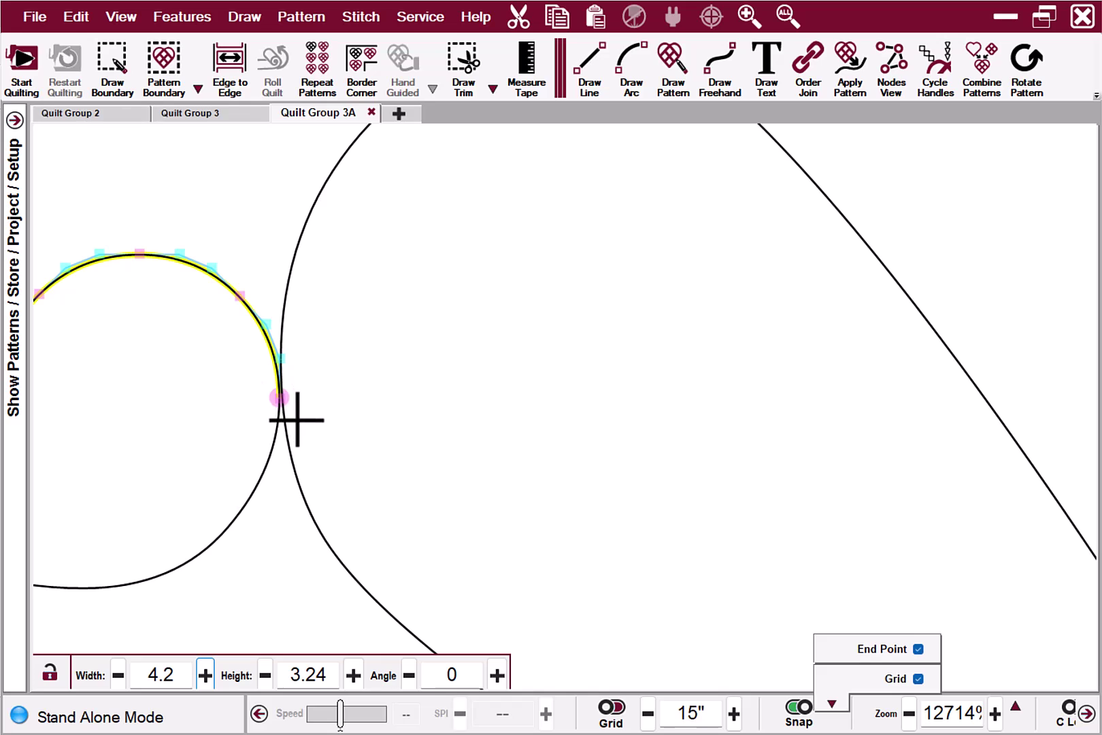
click(315, 296)
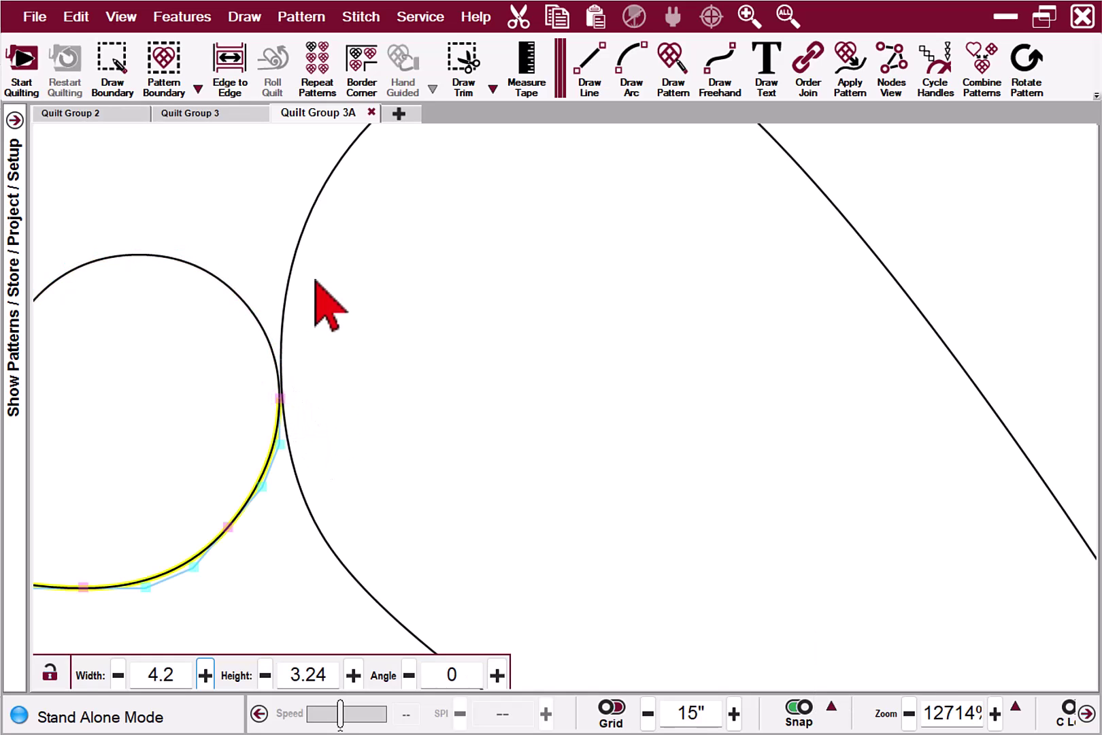
click(336, 182)
drag(279, 358, 234, 411)
scroll(330, 429, down, 1)
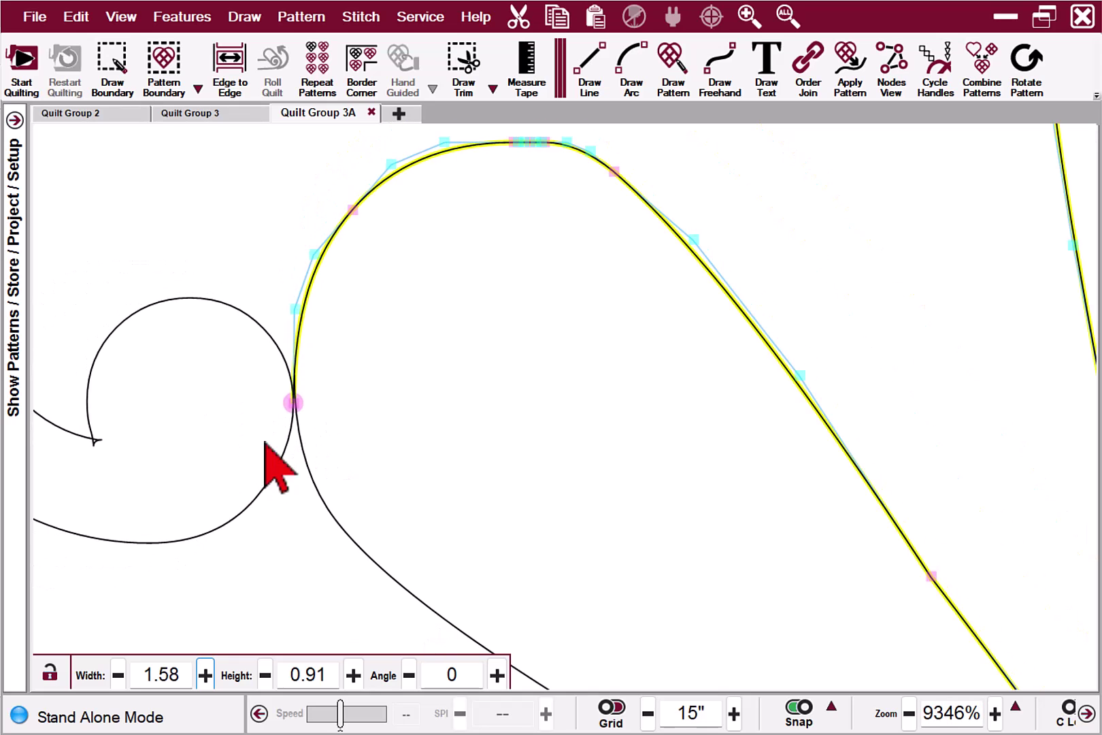
Step: Join the flower, lettering and heart pieces in stitching order into one continuous pattern
scroll(340, 354, down, 3)
key(ctrl+a)
scroll(523, 418, down, 2)
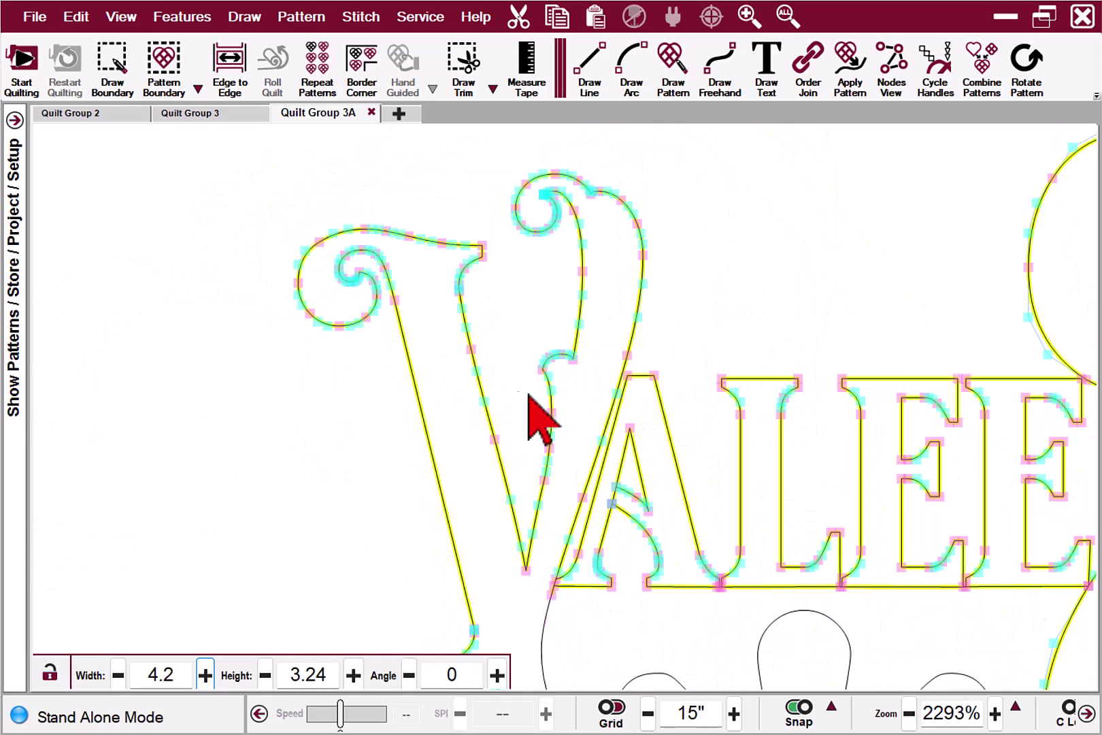
scroll(562, 408, down, 1)
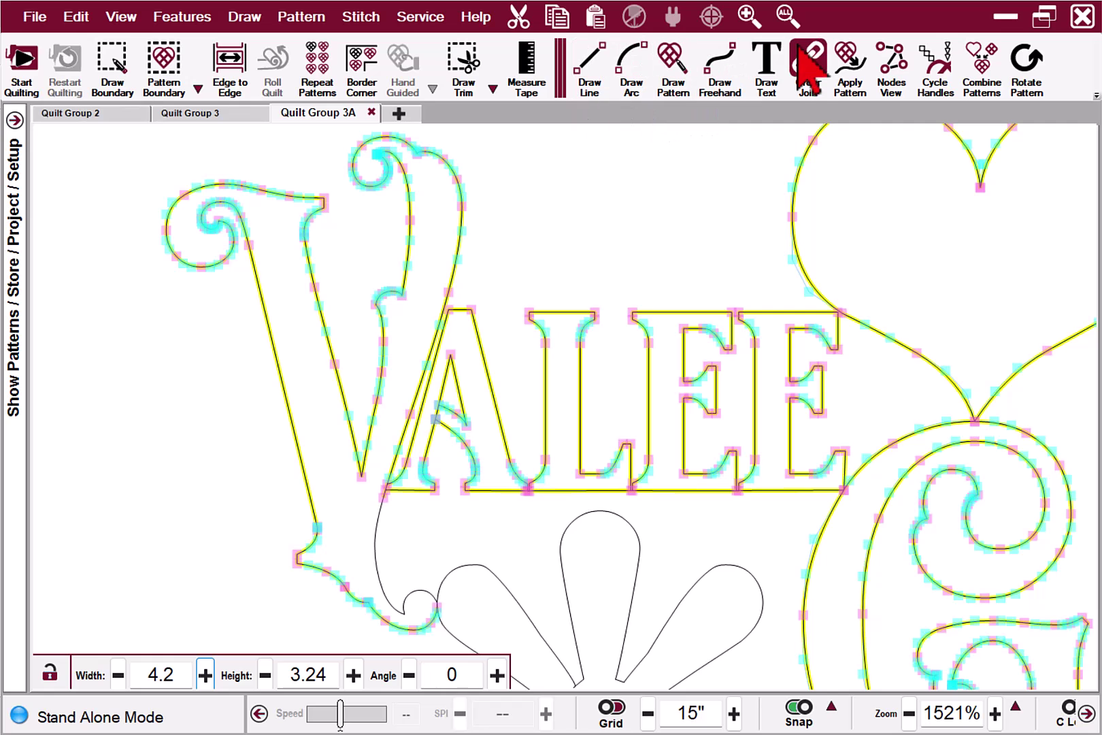
click(813, 68)
scroll(844, 462, down, 3)
click(858, 452)
drag(853, 442, 910, 439)
click(664, 415)
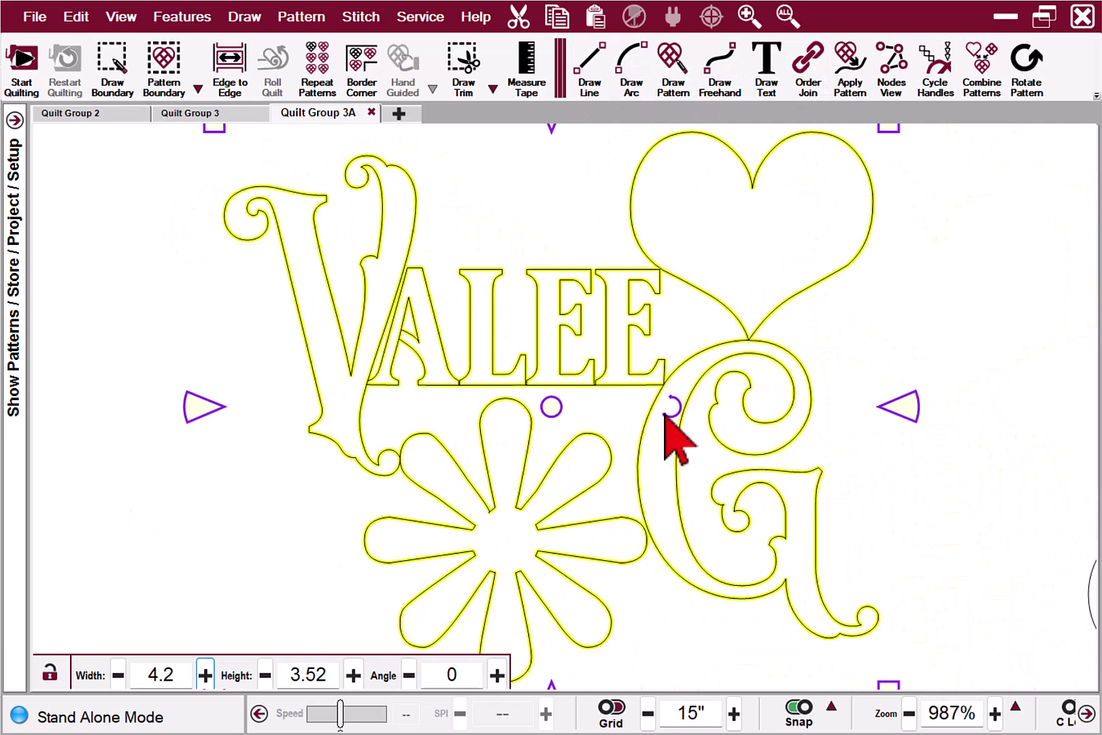
Step: Save the joined design to the database and project under the name in the lettering, with tag text "vlg edit" and types Block and Text
right_click(573, 383)
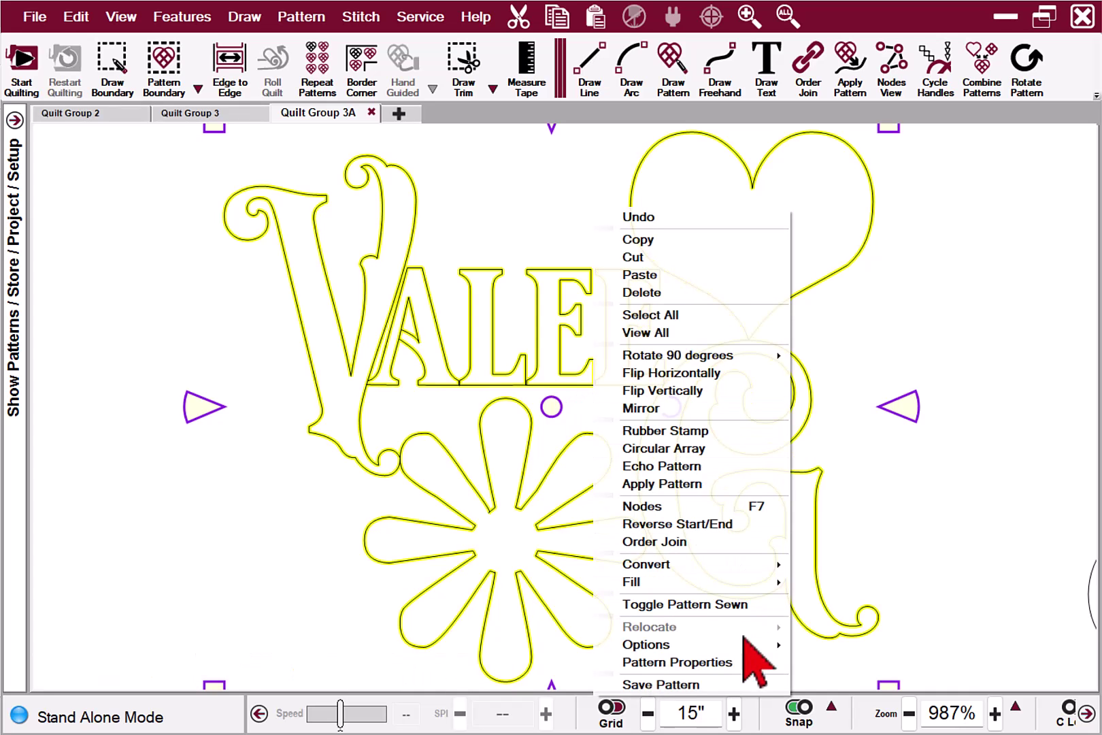
click(718, 684)
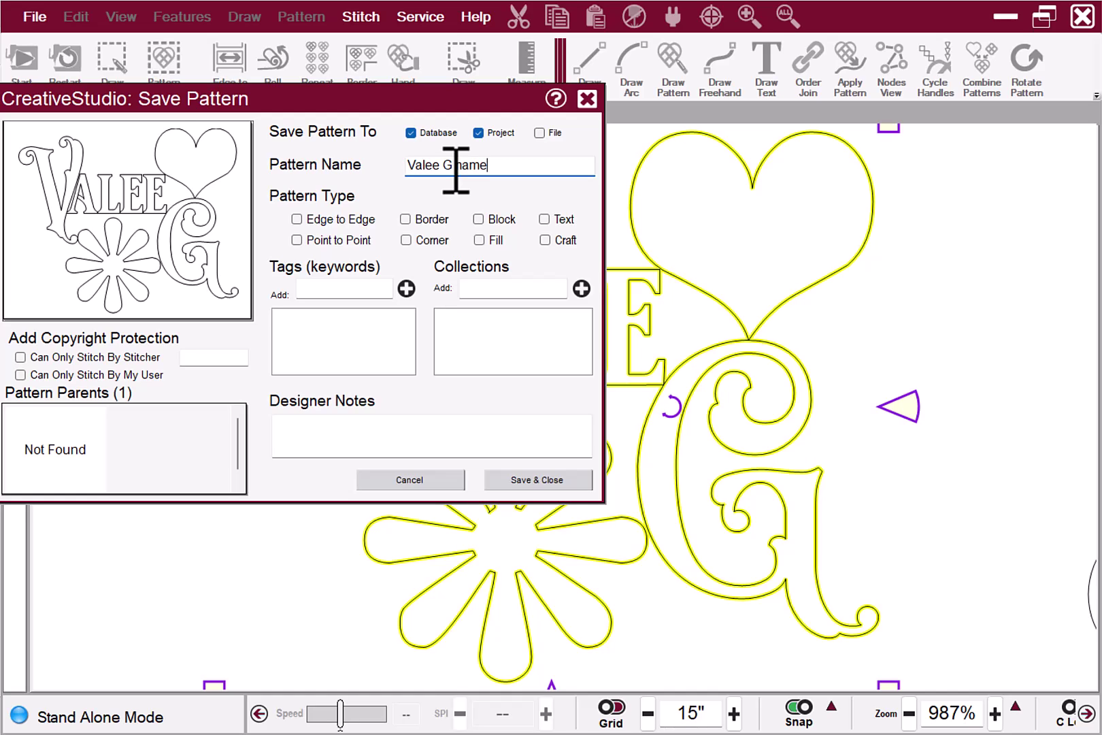
click(370, 286)
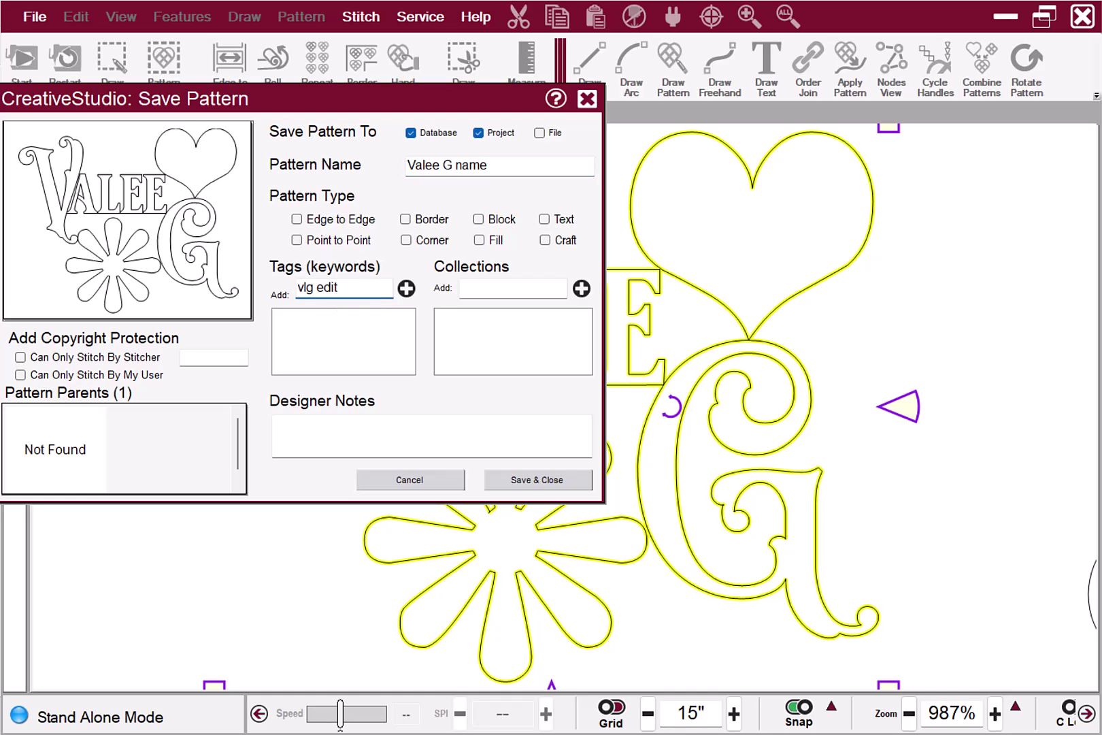
click(479, 219)
click(544, 219)
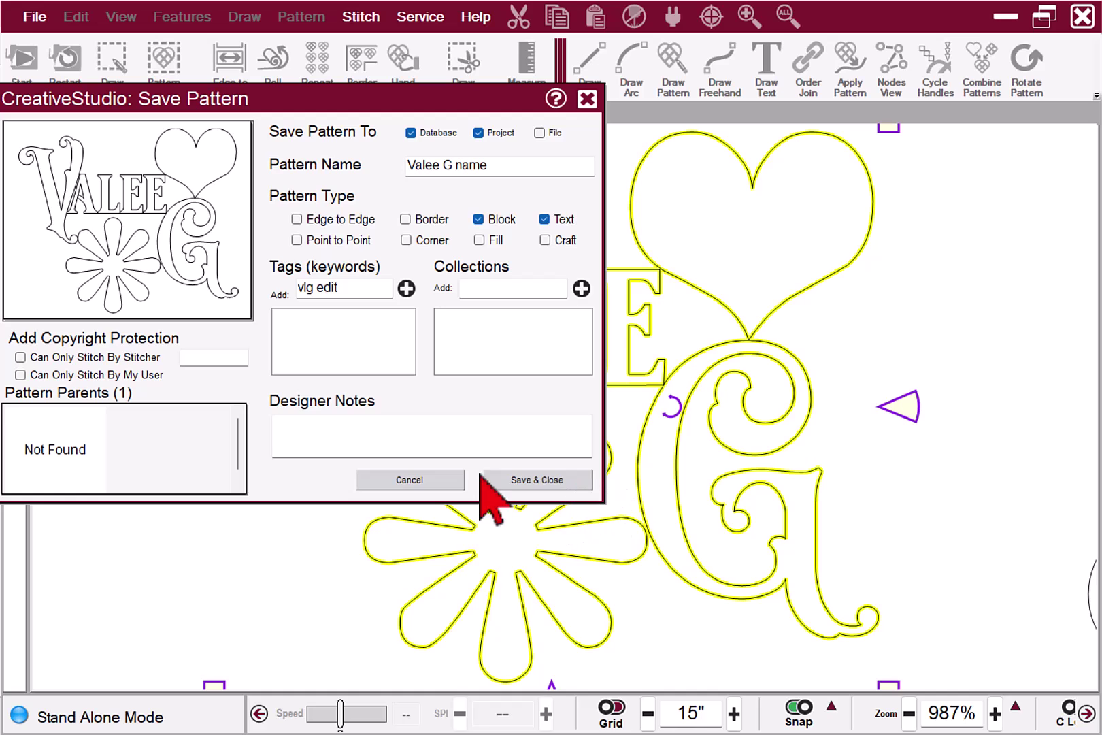
click(546, 482)
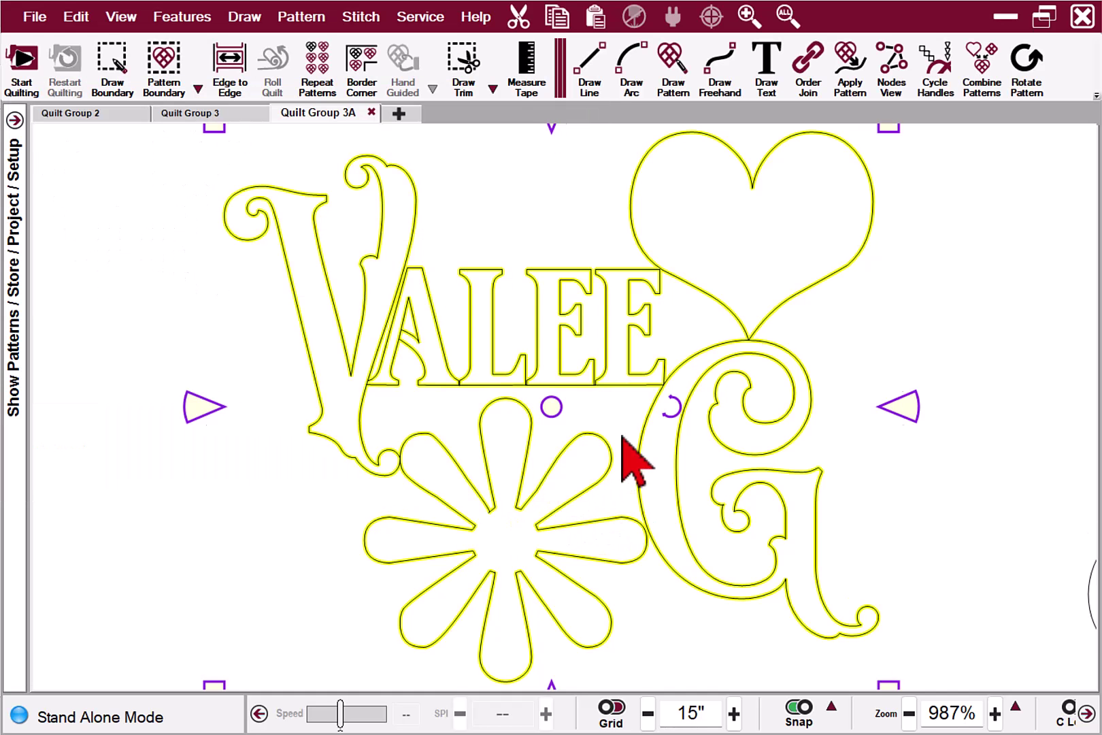
Step: Show the pattern library to check the saved design, and deselect the finished pattern on the canvas to examine it
click(17, 139)
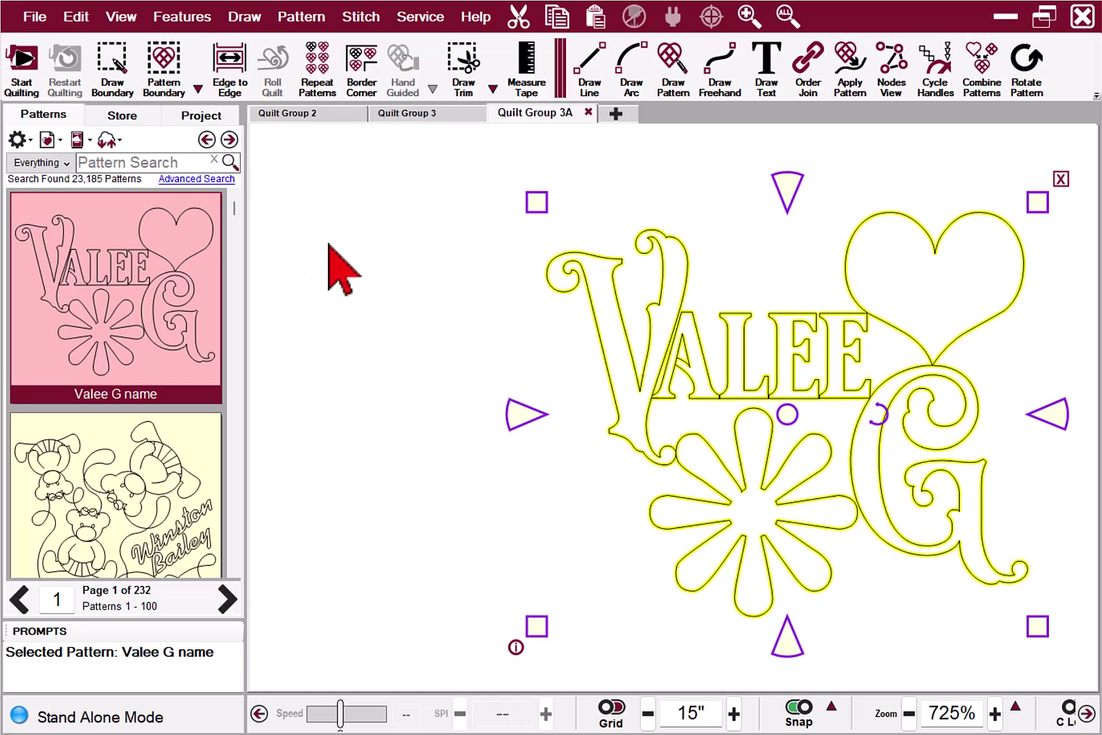
click(374, 286)
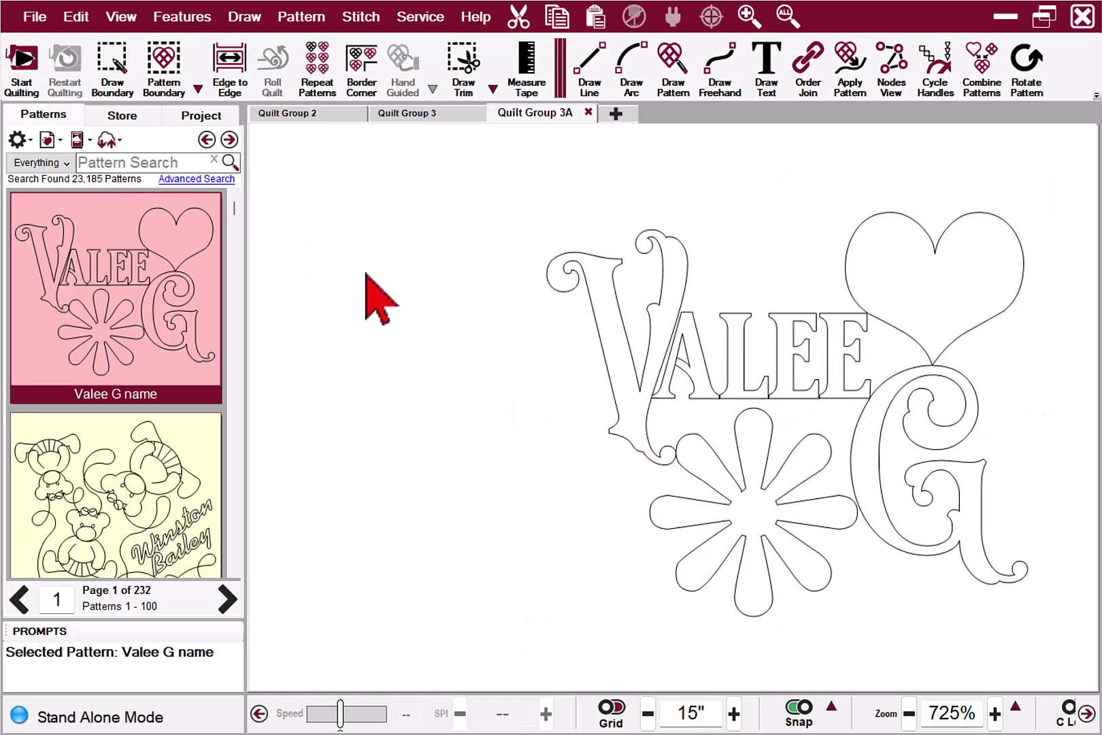
scroll(517, 370, up, 1)
drag(558, 406, 374, 362)
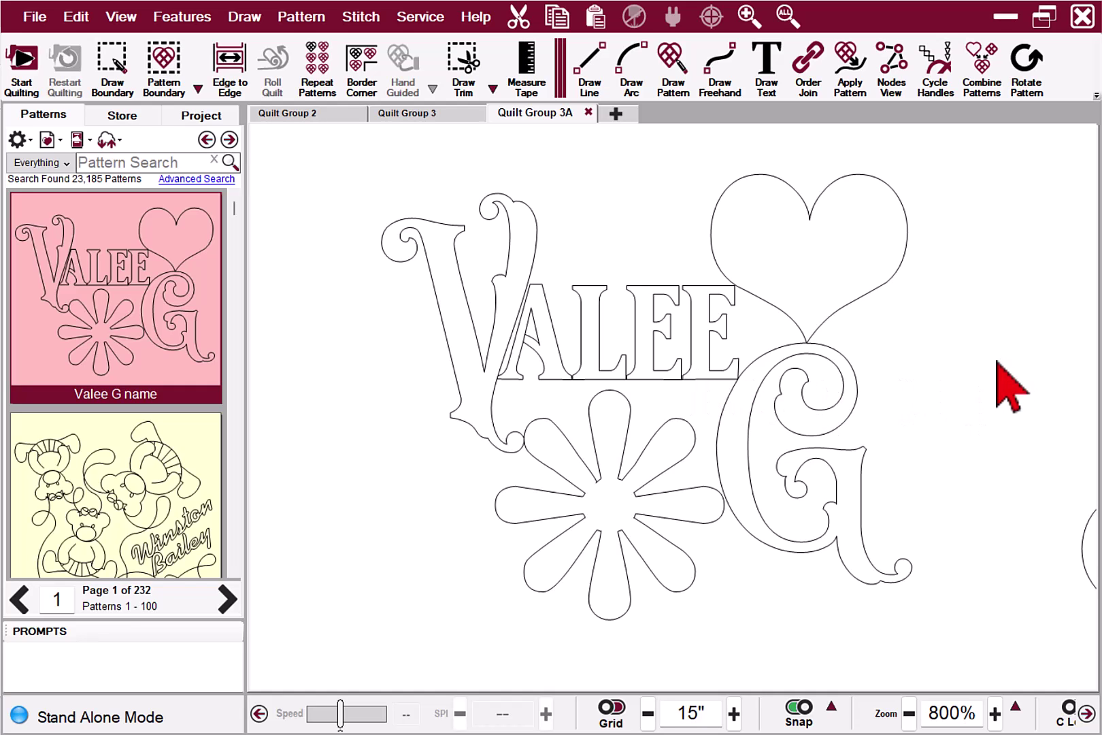
Step: Preview the joined pattern's stitch path with a virtual stitchout, and exit the preview
scroll(961, 379, up, 1)
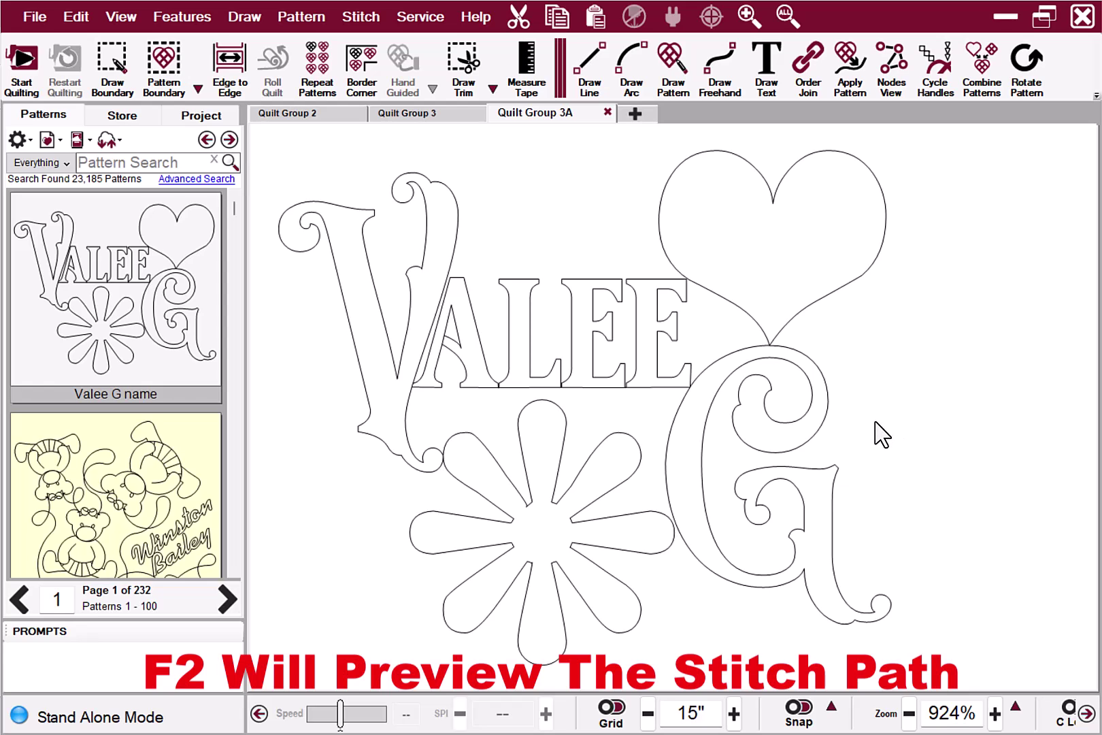
key(F2)
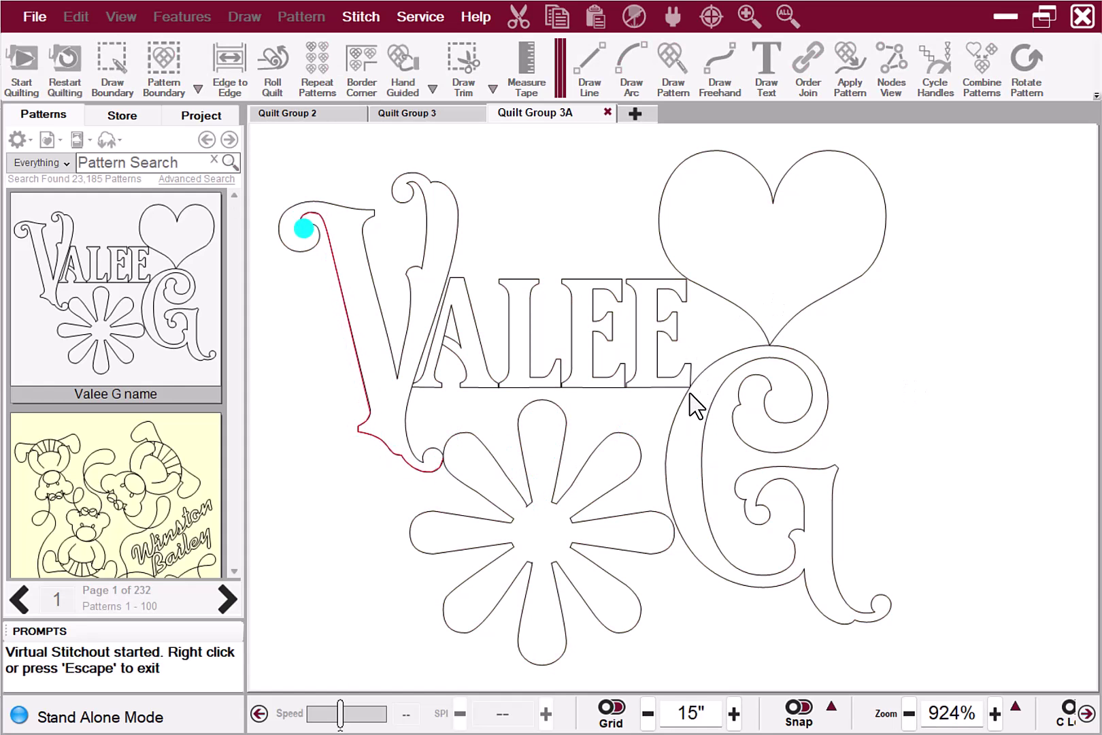
key(Escape)
Step: Look over the lettering designs in Quilt Group 3 and font samples in Quilt Group 2, and return to the finished pattern in Quilt Group 3A
click(435, 117)
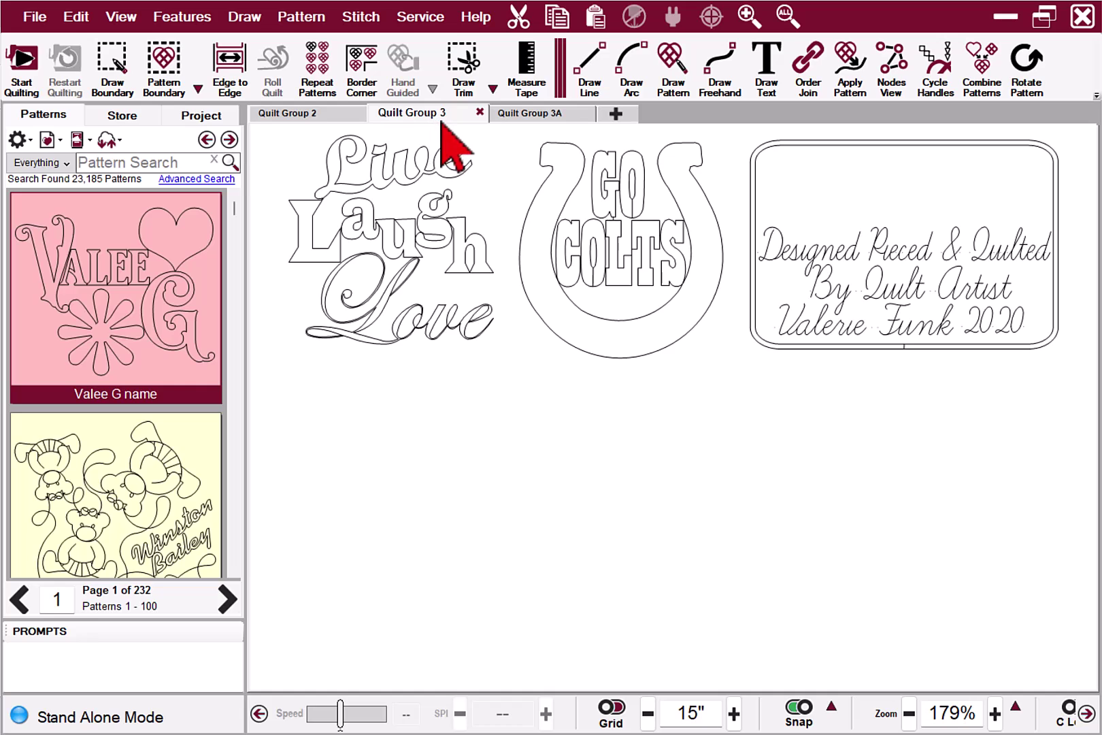
click(307, 116)
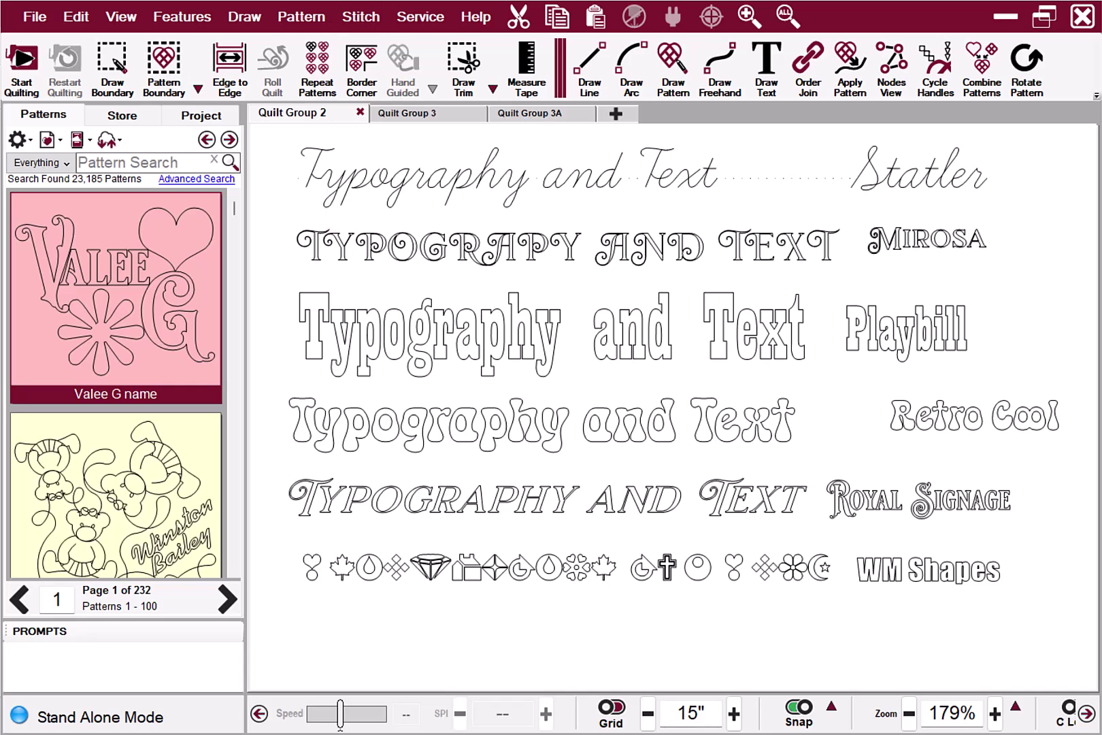
click(530, 113)
scroll(426, 191, up, 4)
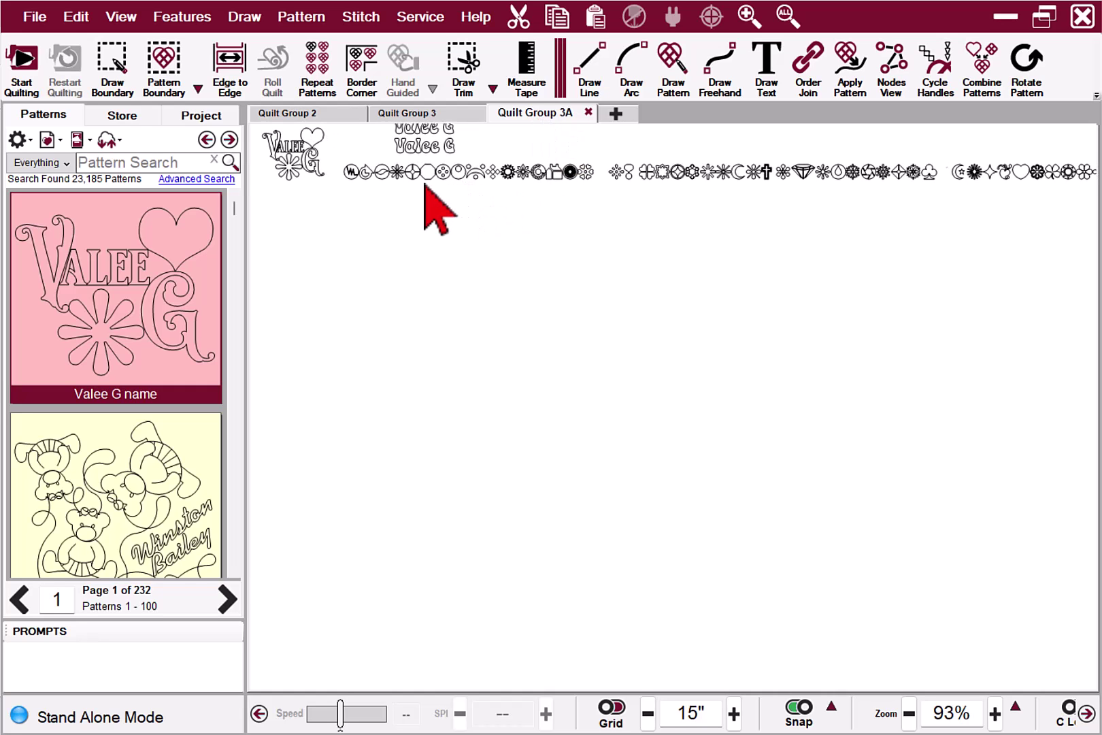
drag(418, 201, 548, 387)
scroll(369, 308, up, 10)
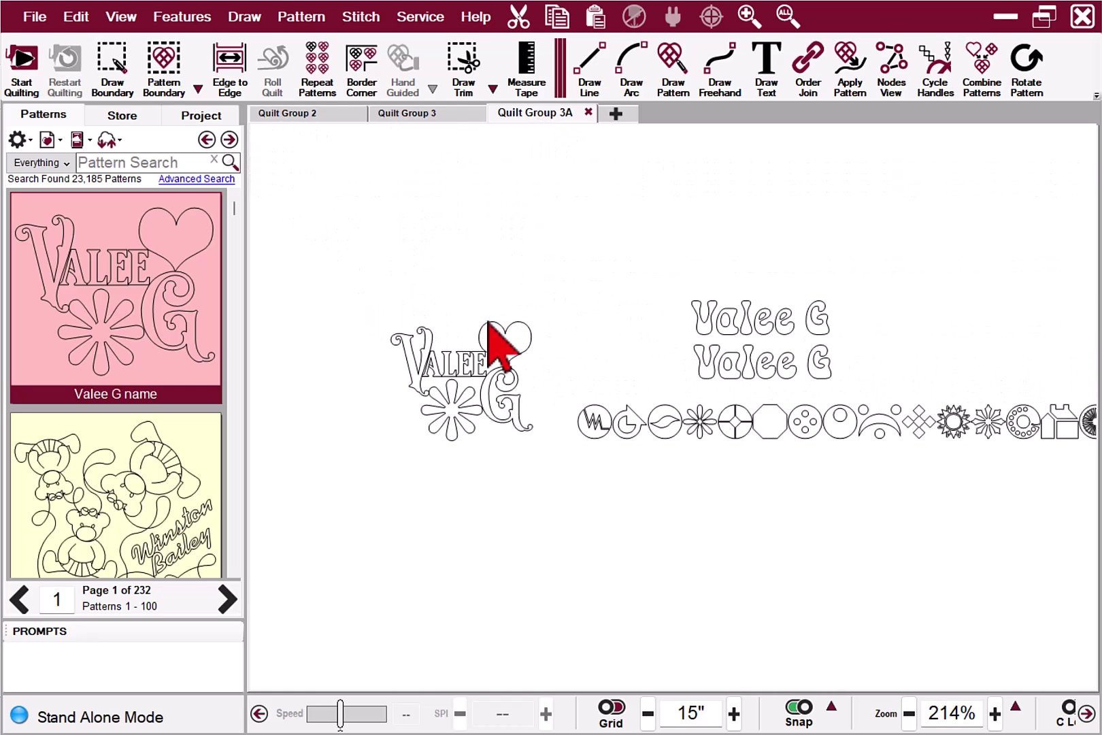
drag(558, 334, 806, 306)
scroll(635, 331, up, 3)
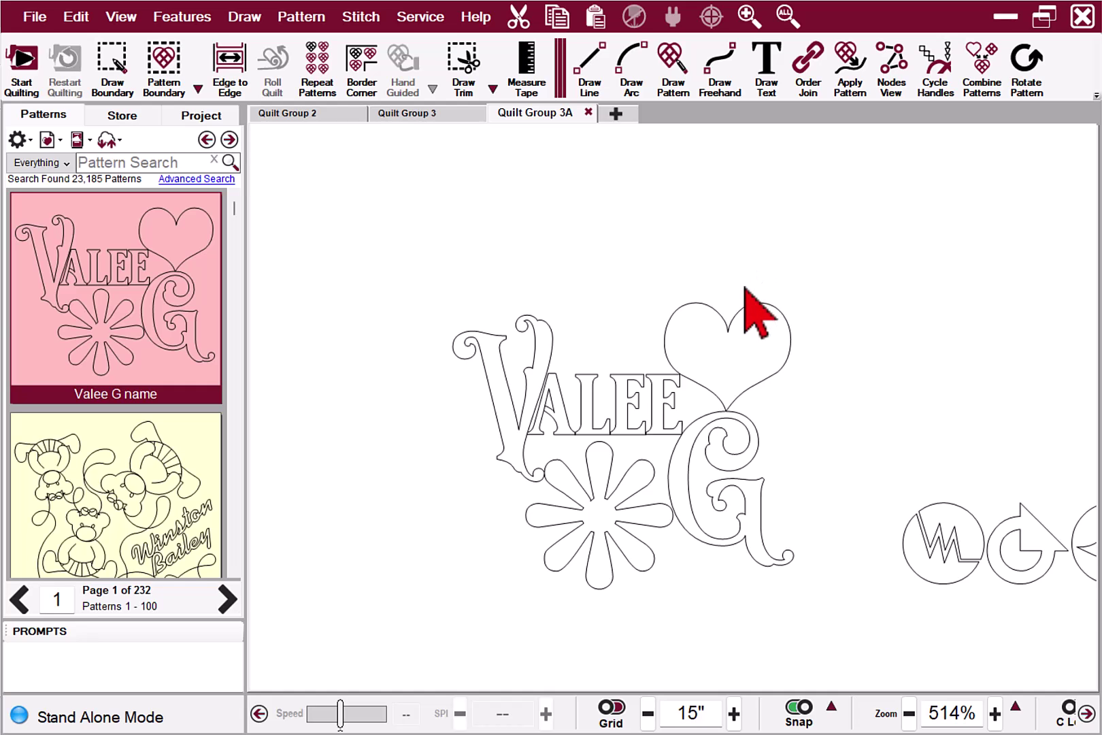
scroll(744, 289, up, 1)
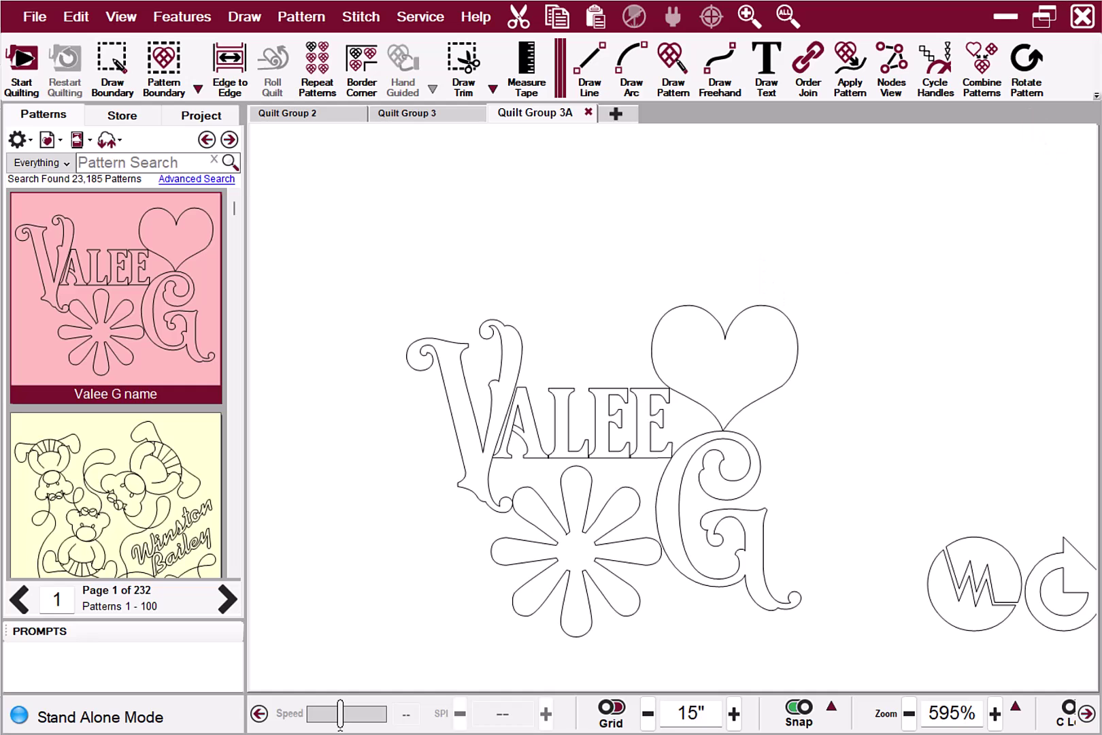